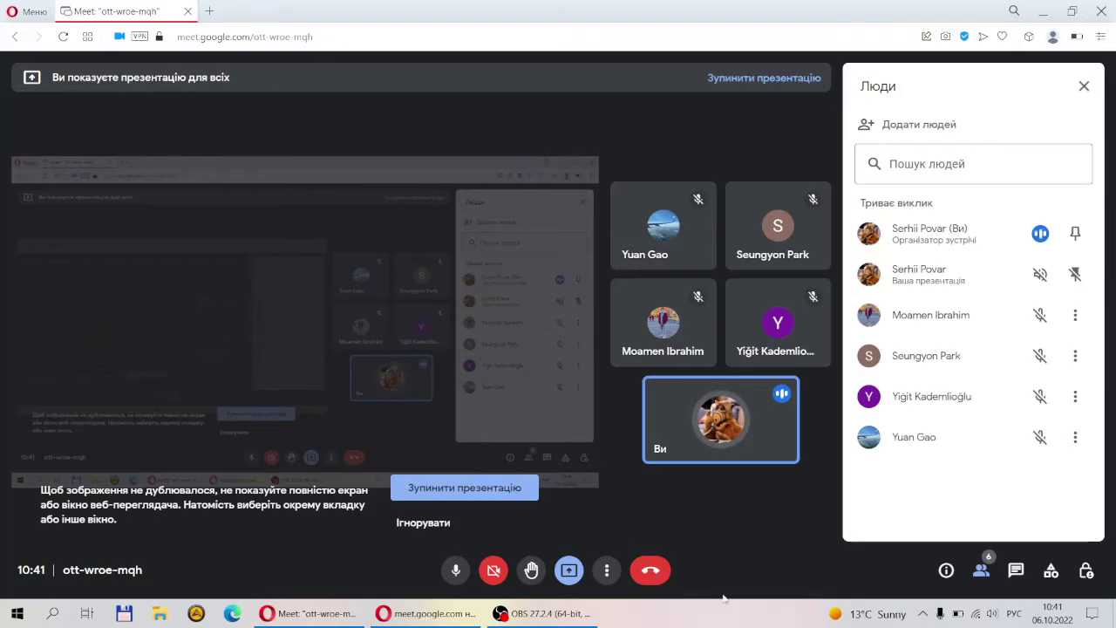
- Open Telegram, check the latest messages in the АЛ-94 group chat, and close its window
left_click(923, 613)
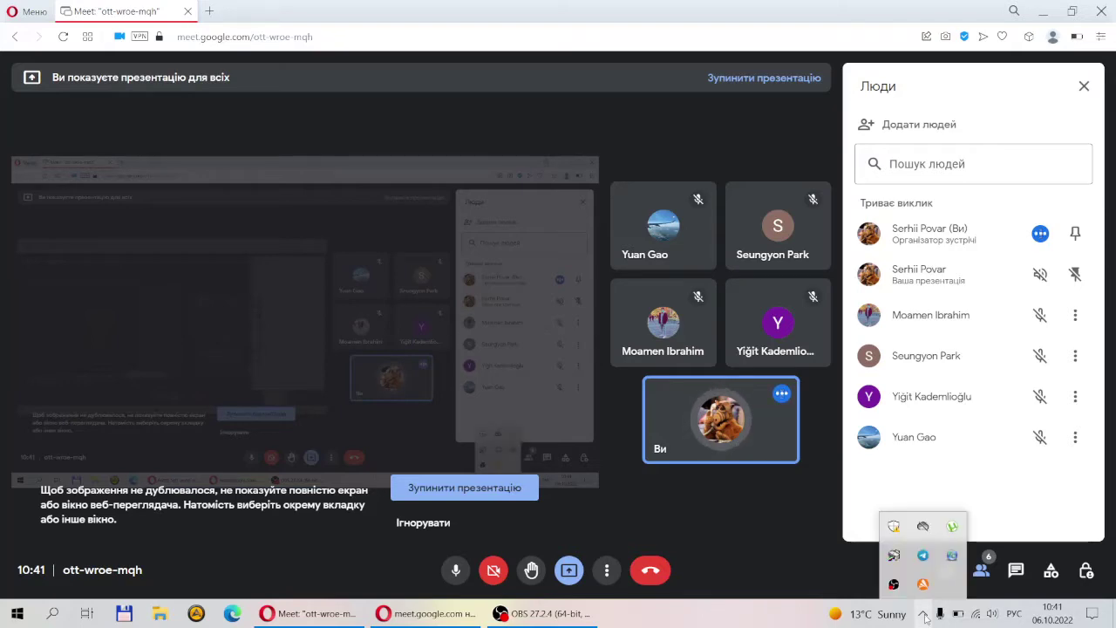
left_click(922, 555)
left_click(598, 246)
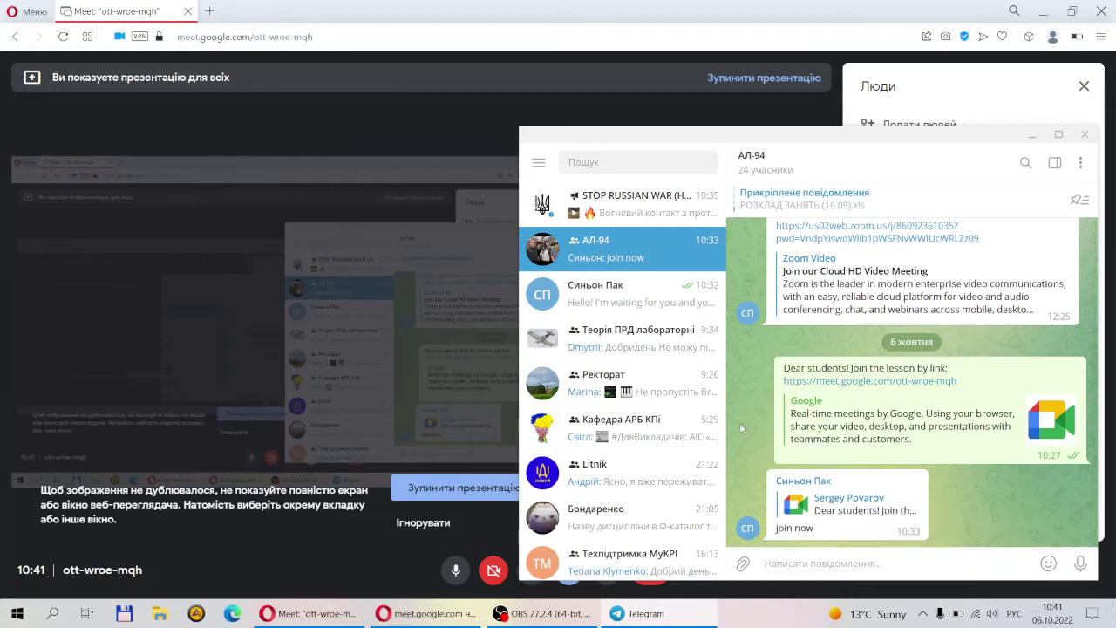
left_click(1084, 134)
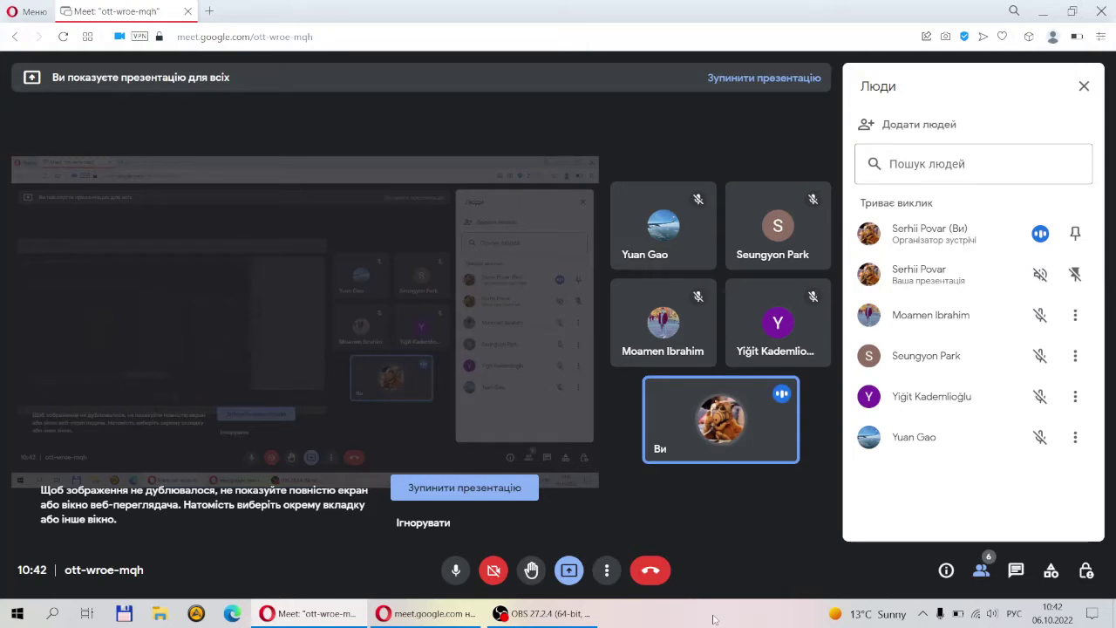
- Open a new browser tab beside the Google Meet call
left_click(210, 11)
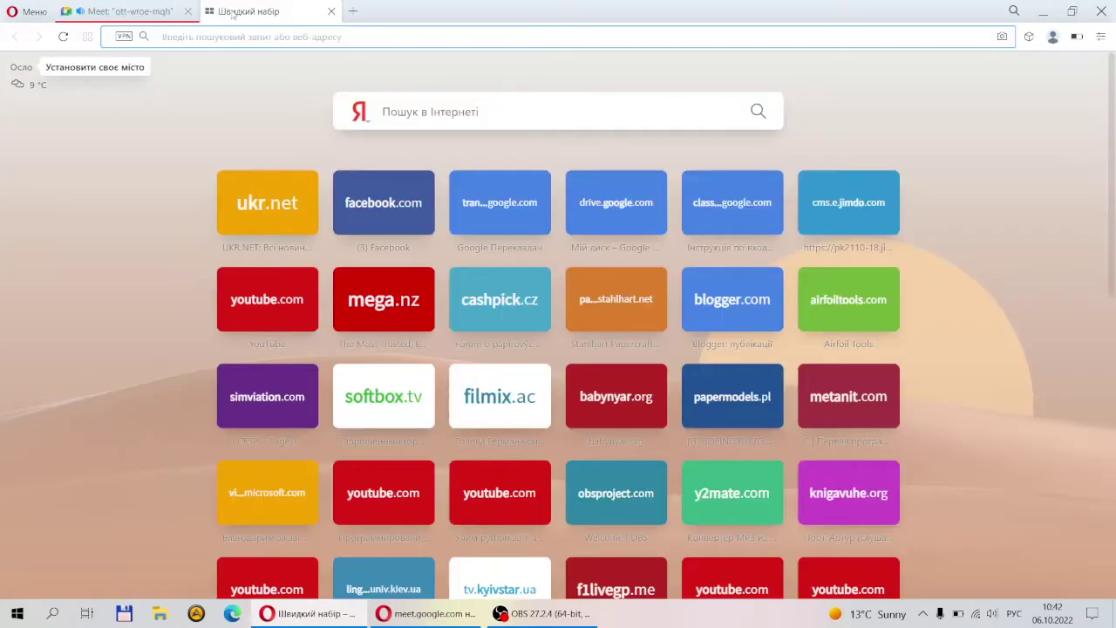
key("ctrl+Tab")
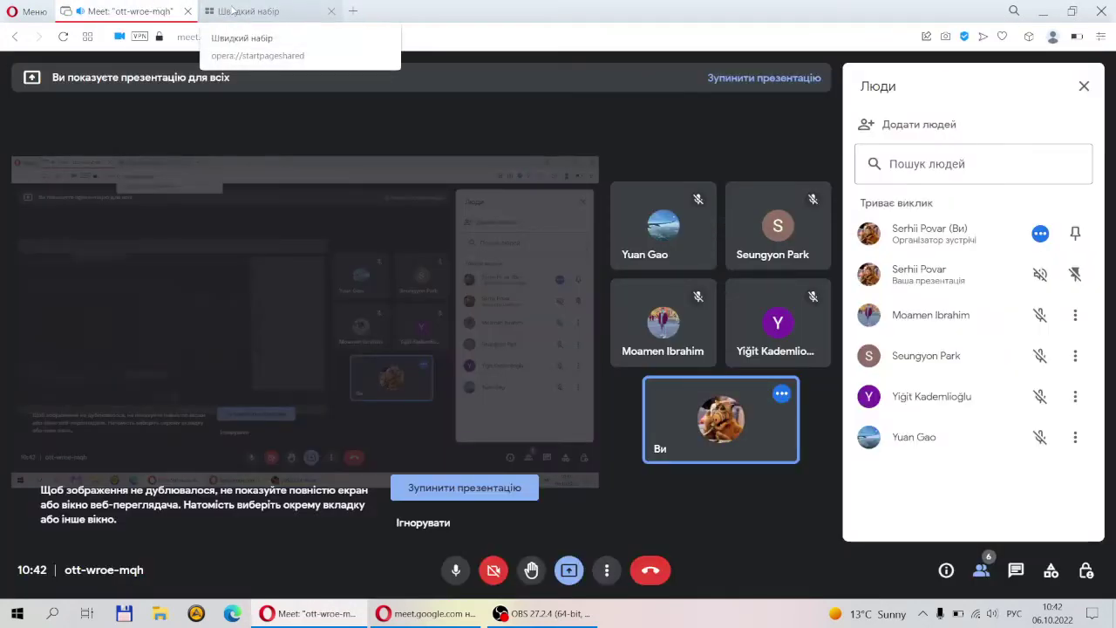
left_click(232, 10)
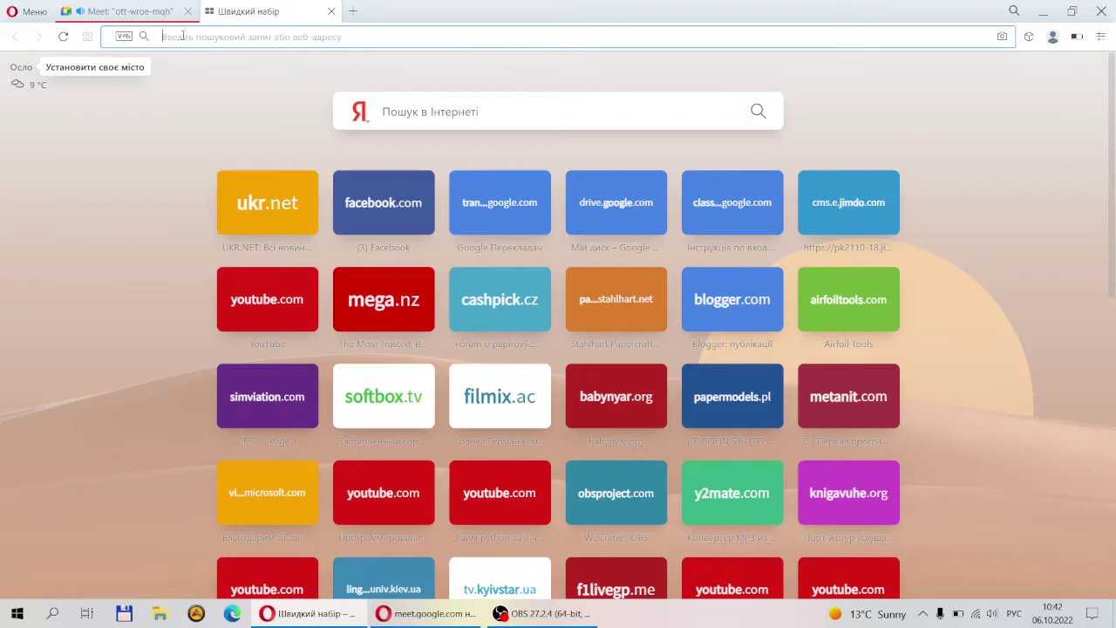
left_click(157, 10)
left_click(231, 11)
type("кршщ")
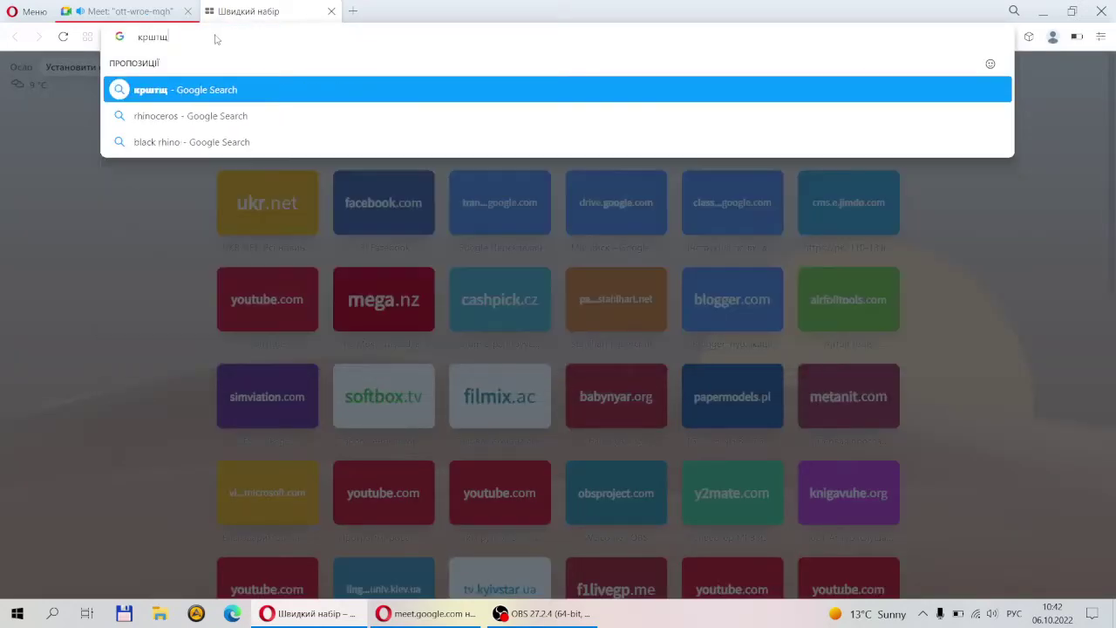
type("сукщы")
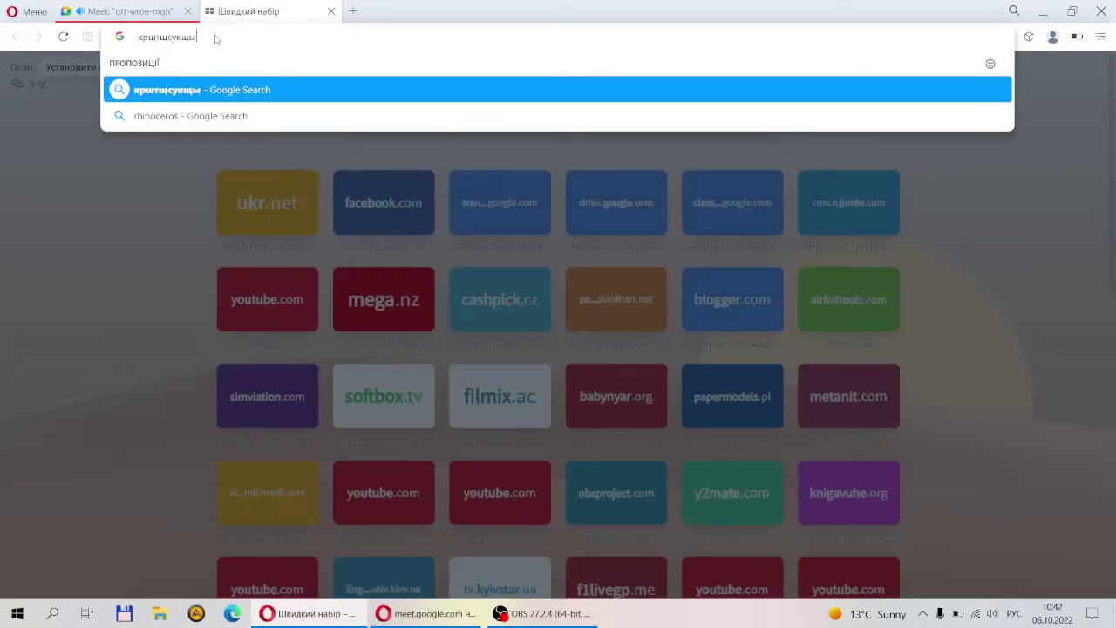
type(" 3в")
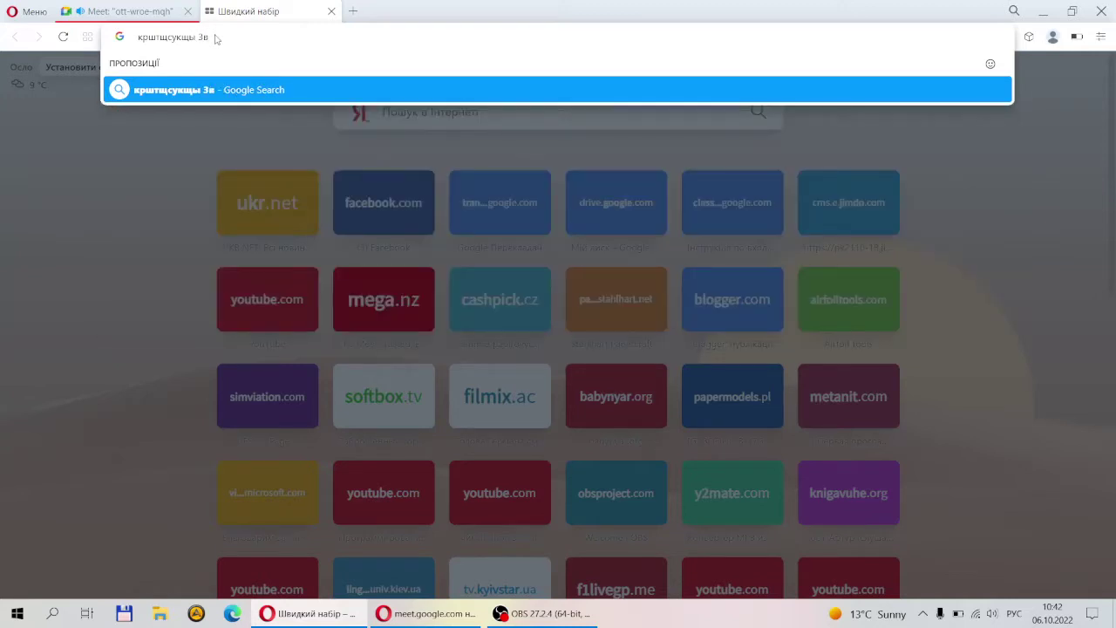
key("BackSpace")
key("BackSpace")
key("BackSpace")
key("BackSpace")
key("BackSpace")
key("BackSpace")
key("BackSpace")
key("BackSpace")
key("BackSpace")
key("BackSpace")
key("BackSpace")
key("BackSpace")
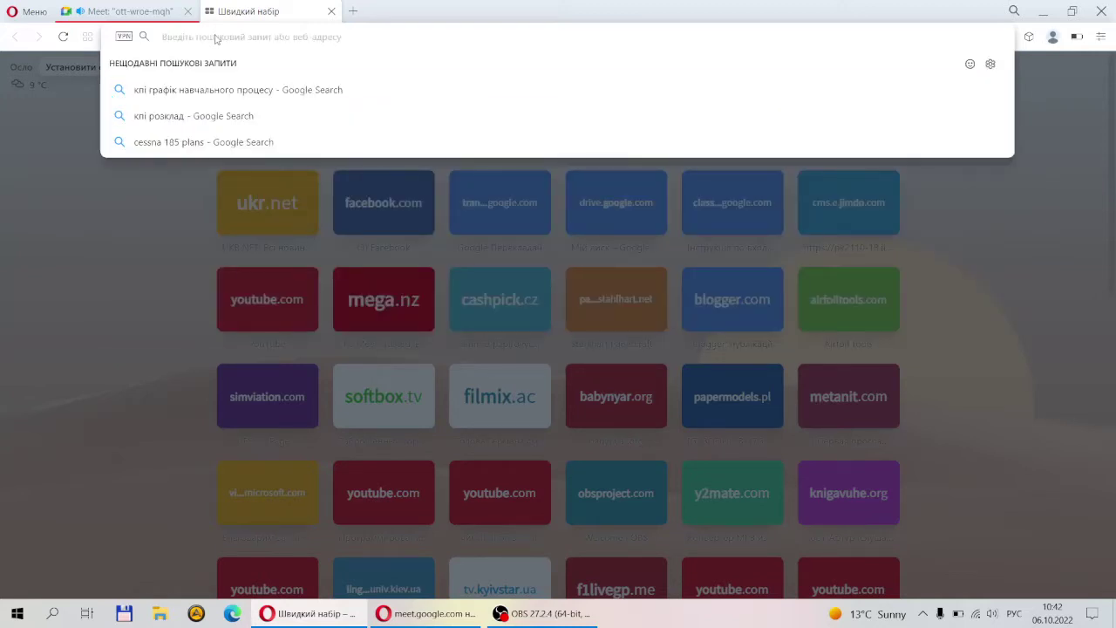
- Search the web for "rhinoceros 3d"
type("rh")
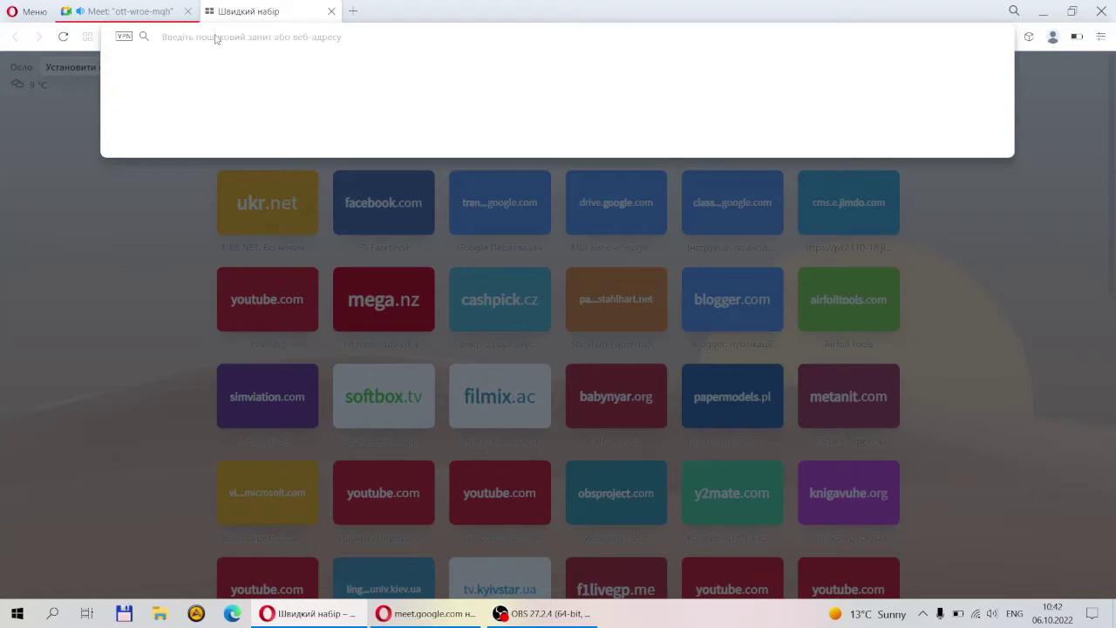
type("in")
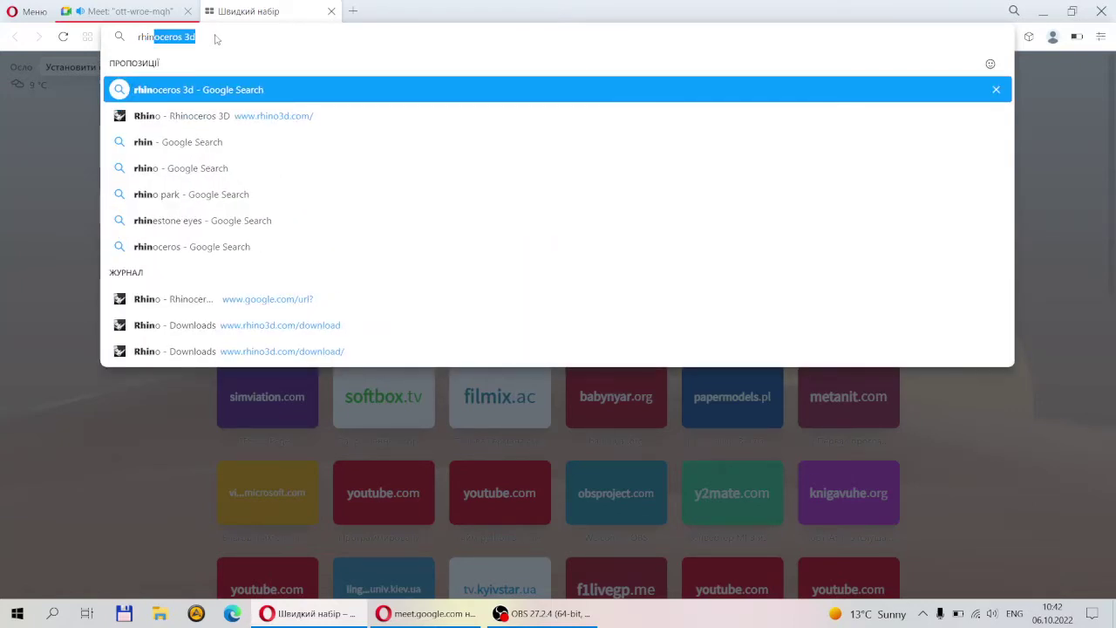
type("ocero")
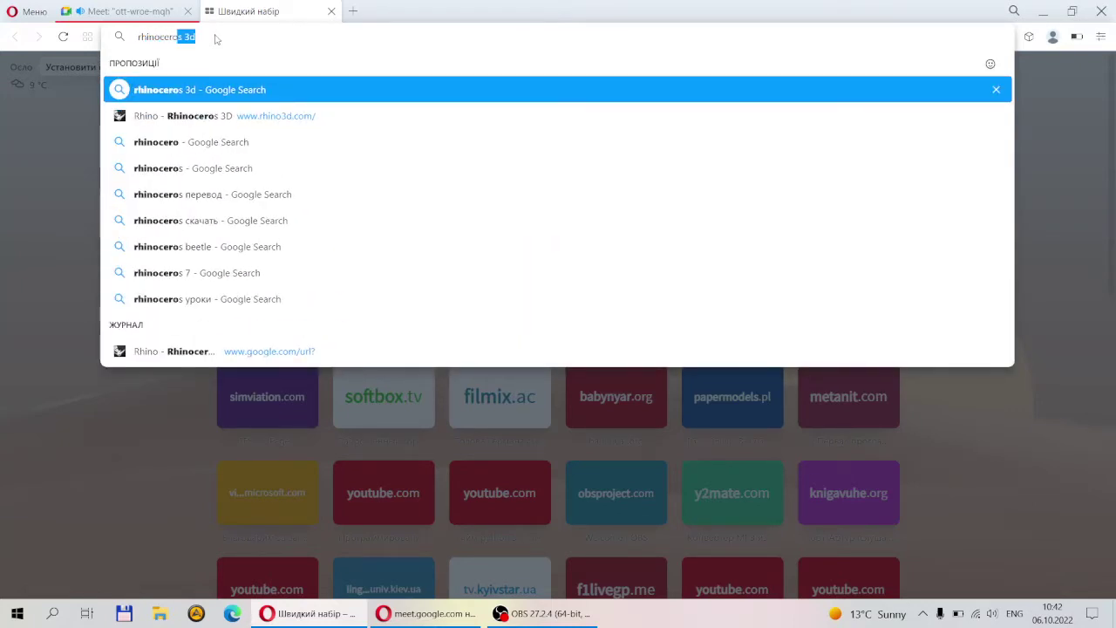
type("s 3")
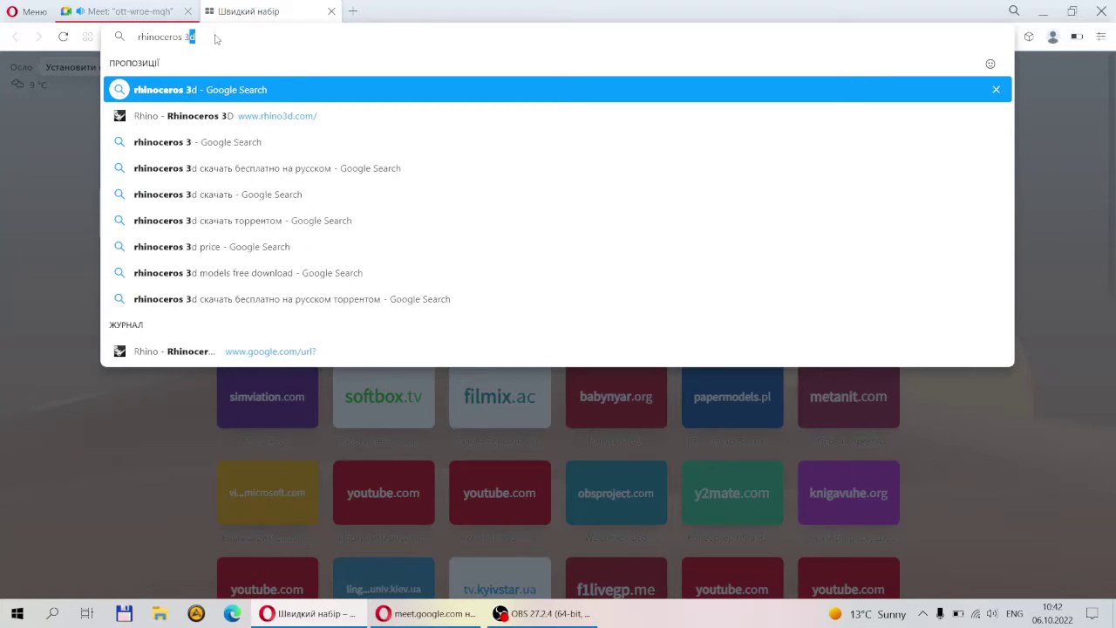
type("d")
key("Return")
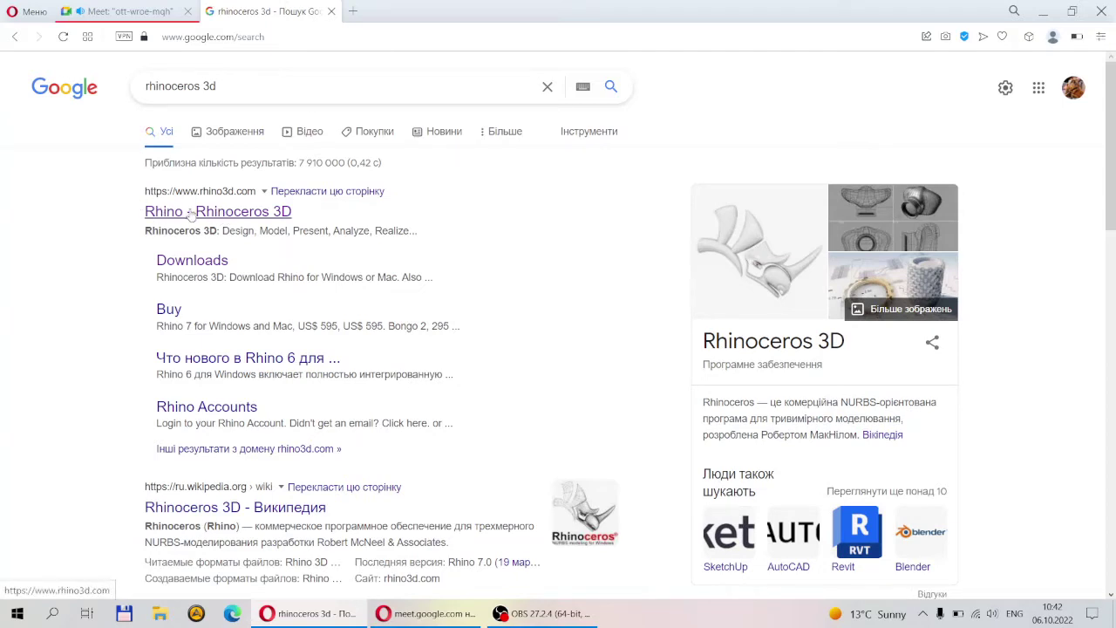
- Open the official Rhino website's download page for the Rhino 7 for Windows evaluation and point out the 90 days limit
left_click(247, 217)
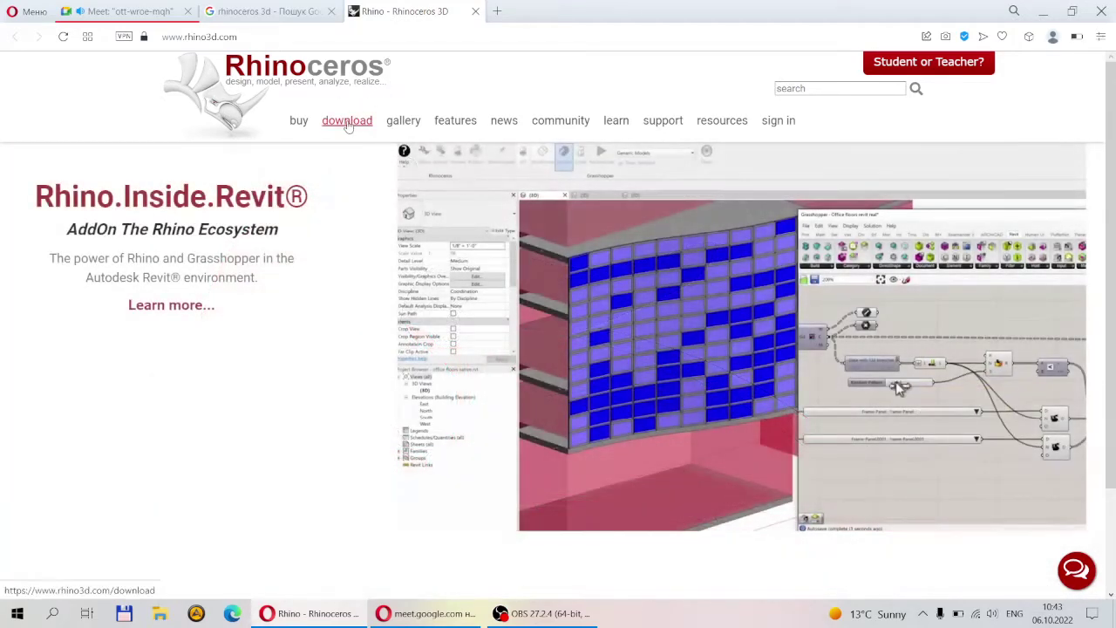
left_click(347, 122)
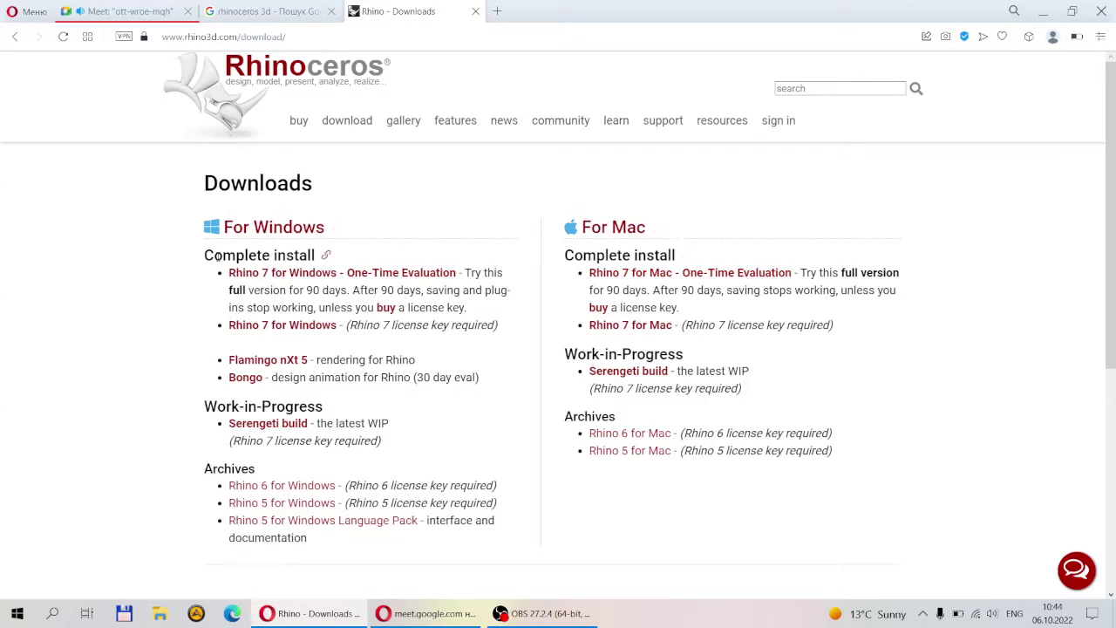
left_click(359, 274)
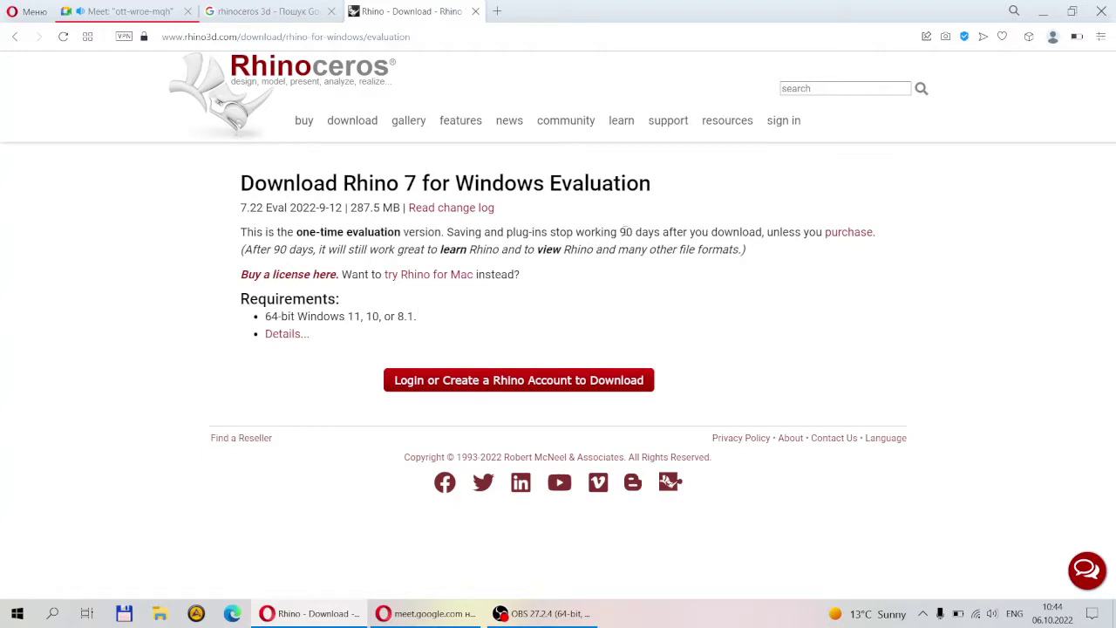
left_click_drag(620, 232, 661, 233)
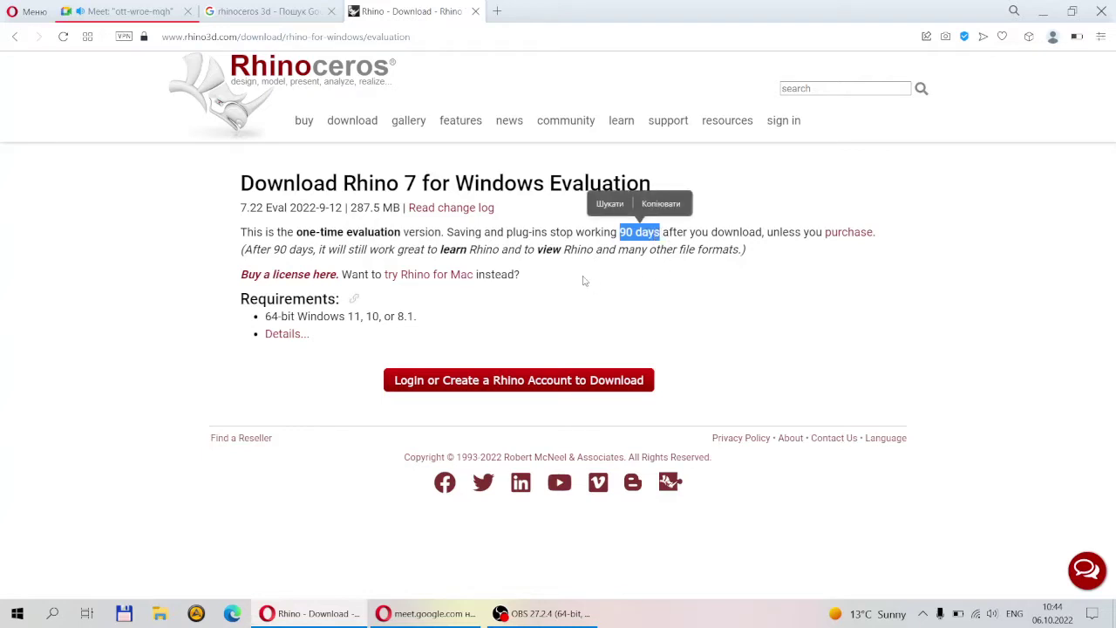
left_click(528, 318)
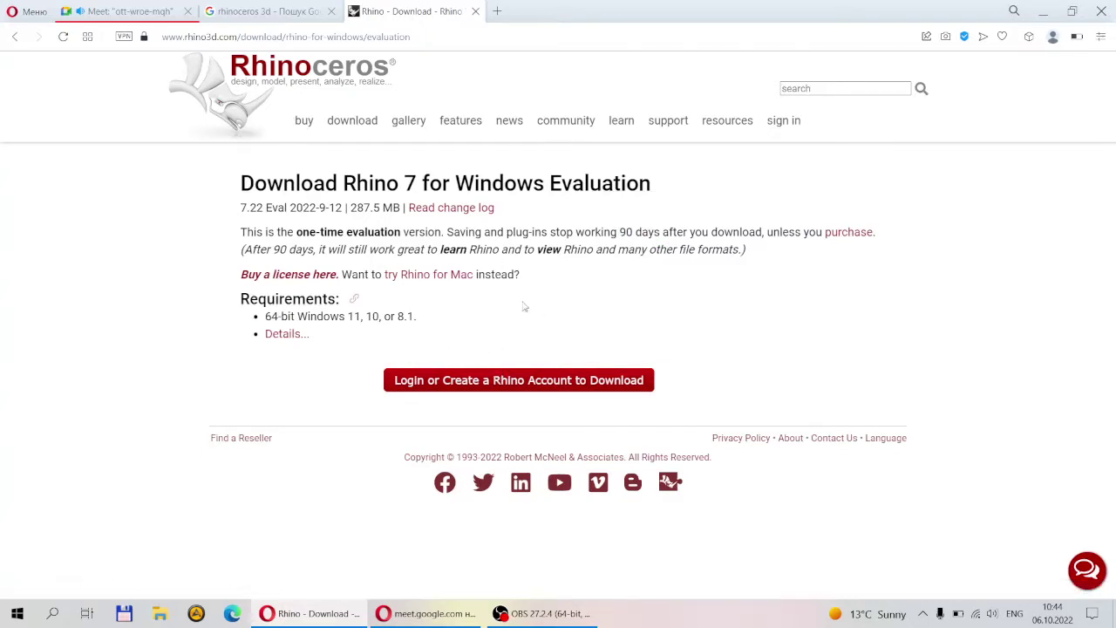
- Admit the waiting participant to the Google Meet call and return to the Rhino download page
left_click(131, 11)
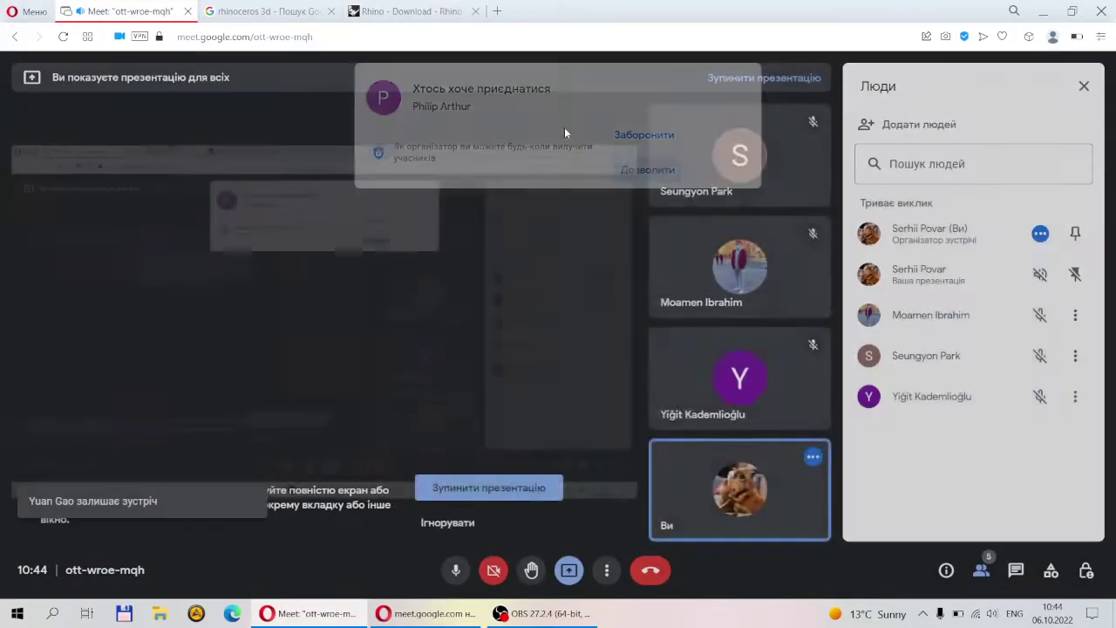
left_click(647, 169)
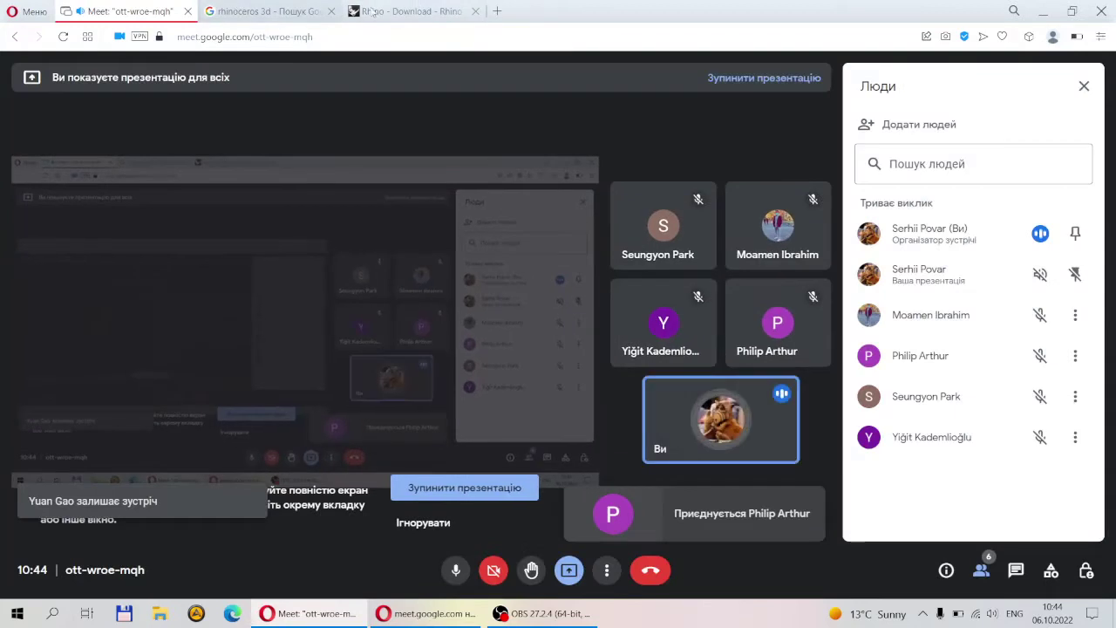
left_click(408, 11)
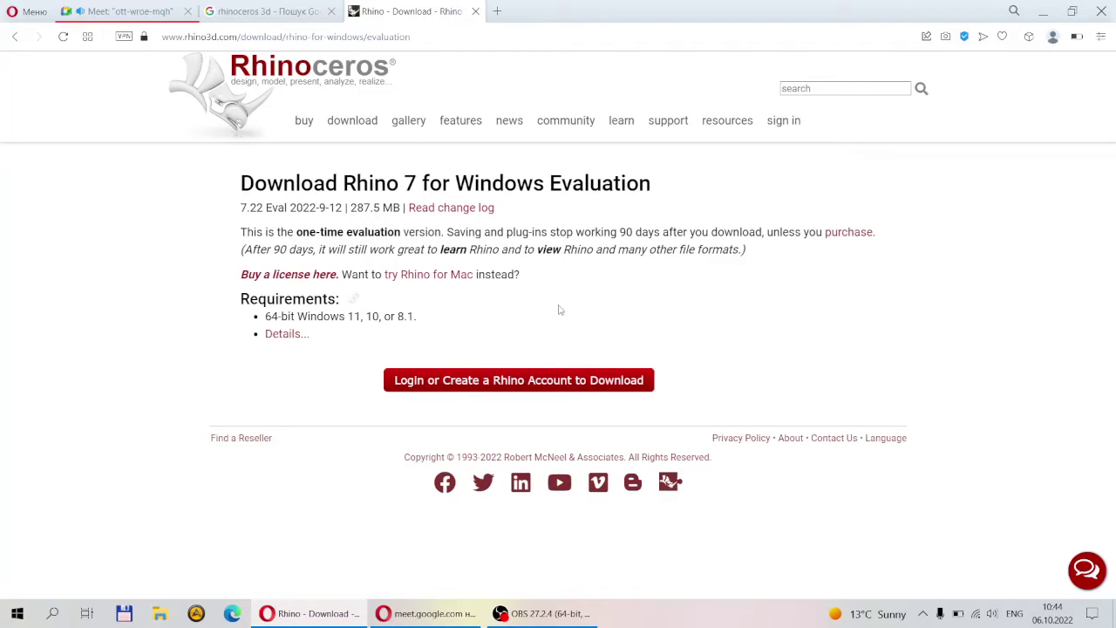
- Open the detailed Rhino 7 system requirements and examine the Windows hardware list
left_click(284, 340)
scroll(297, 178, "down", 1)
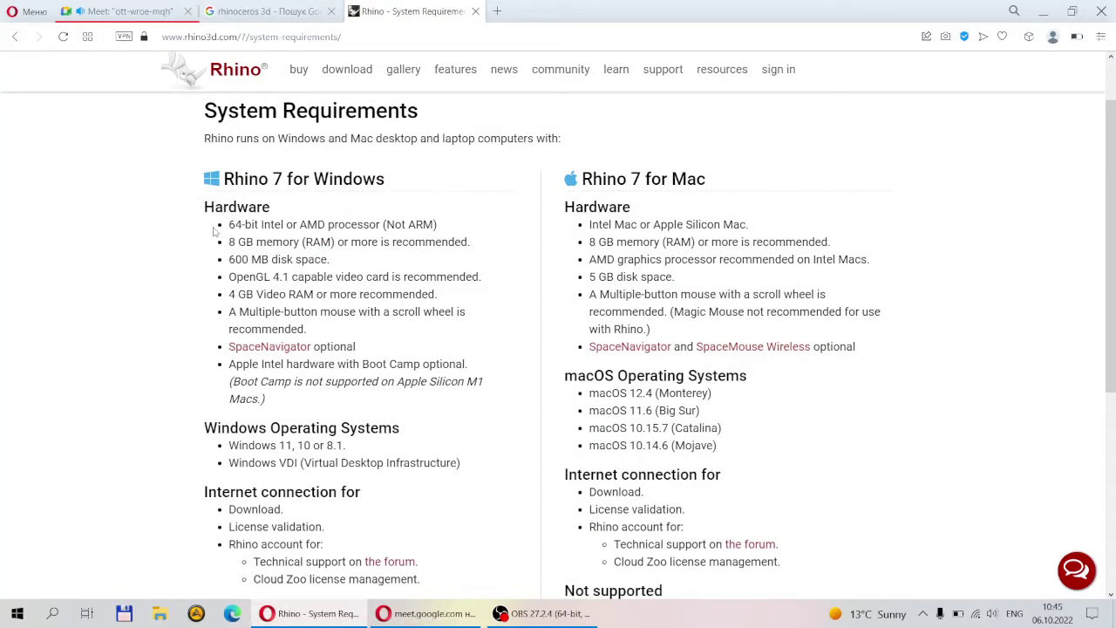
left_click_drag(229, 225, 462, 409)
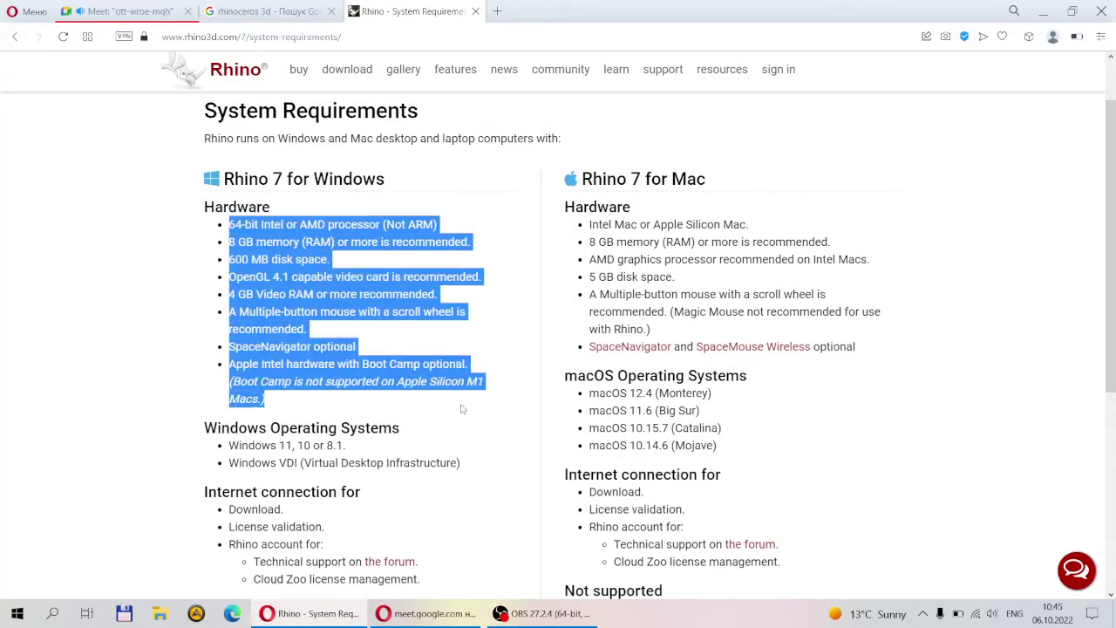
left_click(513, 355)
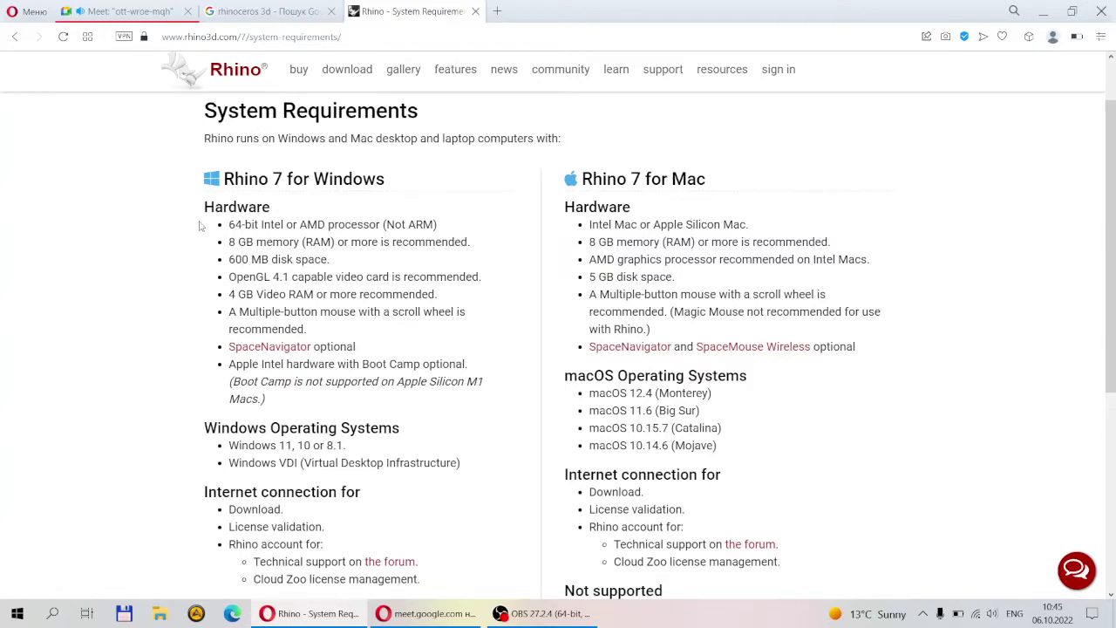
left_click_drag(164, 226, 515, 356)
left_click(515, 356)
scroll(65, 207, "up", 1)
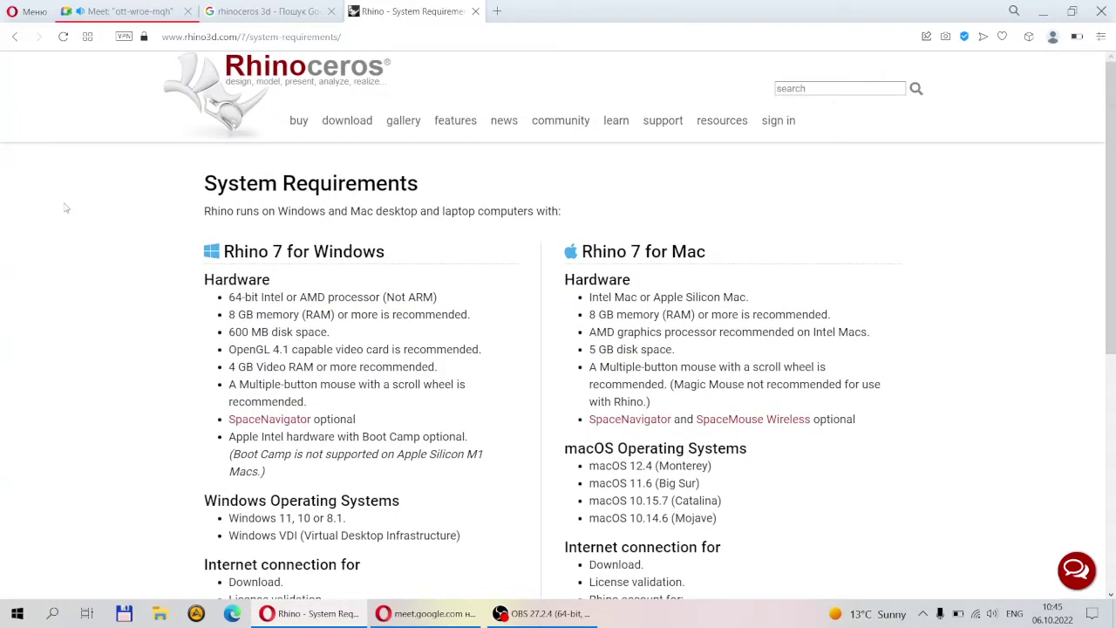
scroll(65, 208, "down", 1)
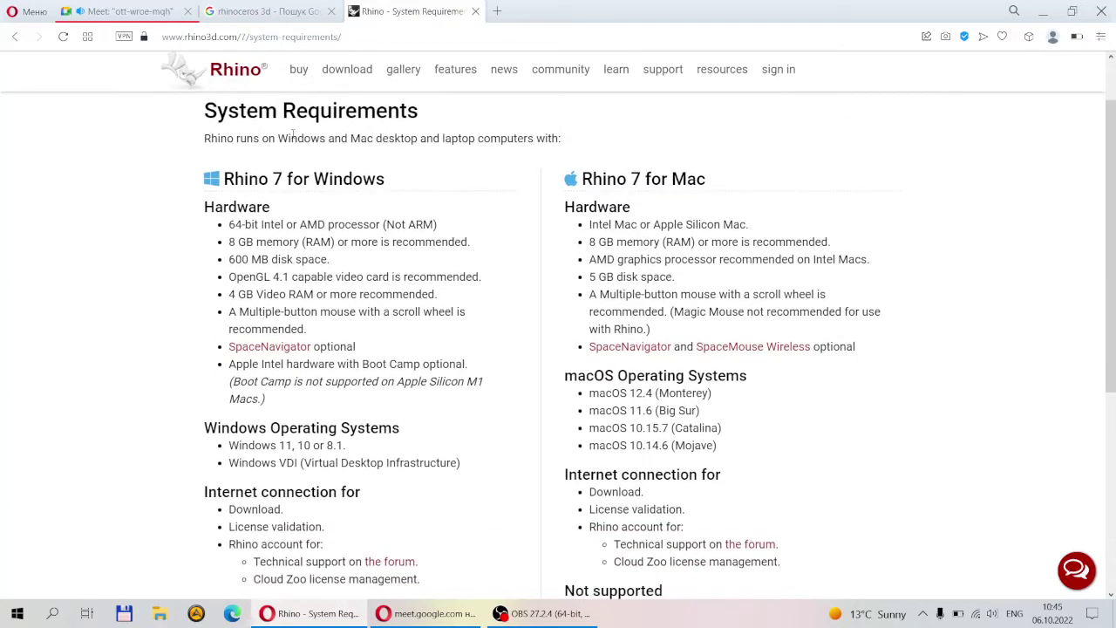
scroll(203, 203, "up", 1)
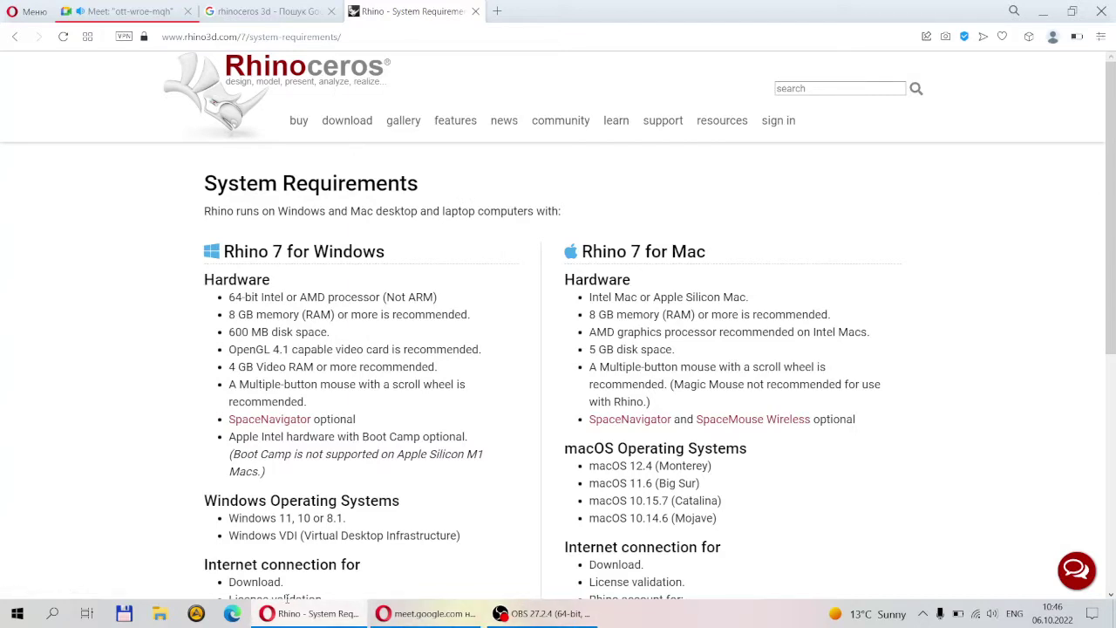
- Minimize the browser and OBS windows, launch Rhino 7 from the desktop, and dismiss its start screen to show the four empty viewports
left_click(1042, 10)
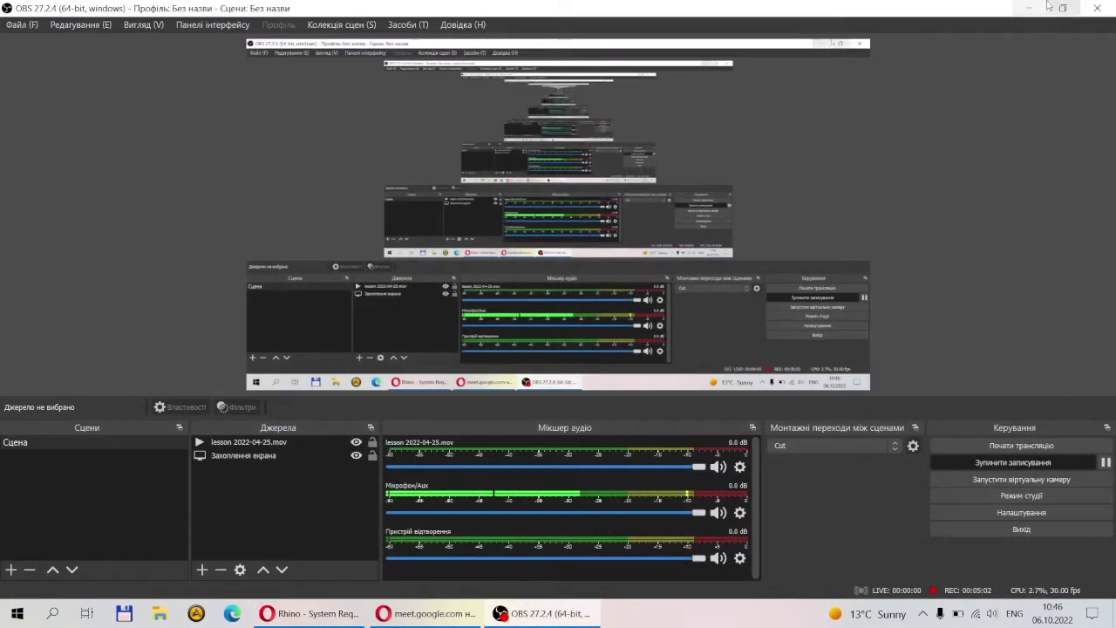
left_click(1023, 12)
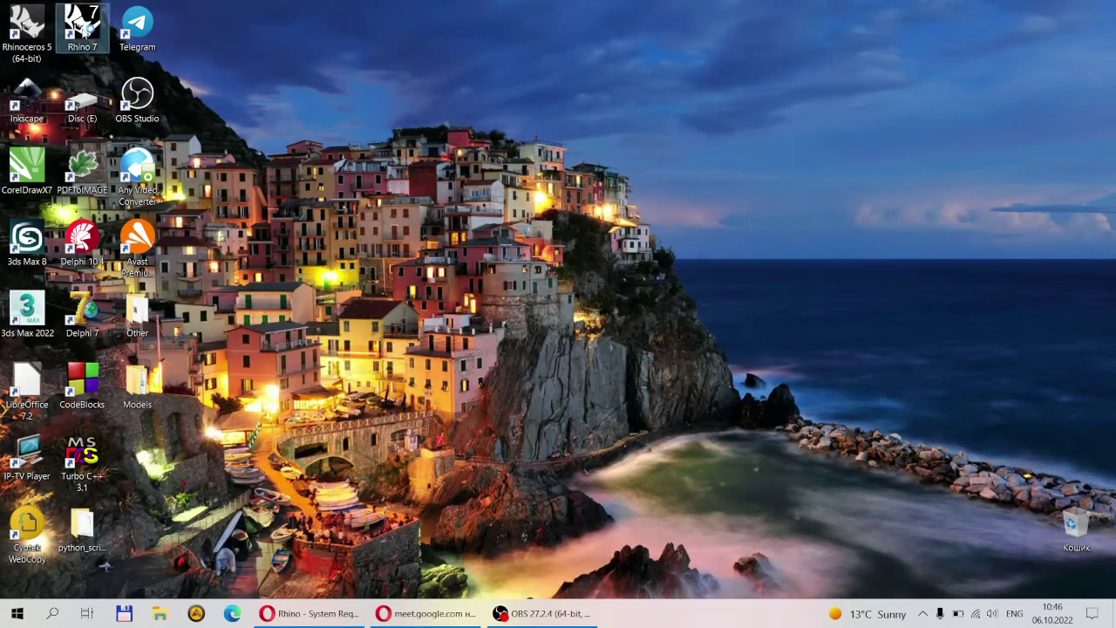
double_click(83, 26)
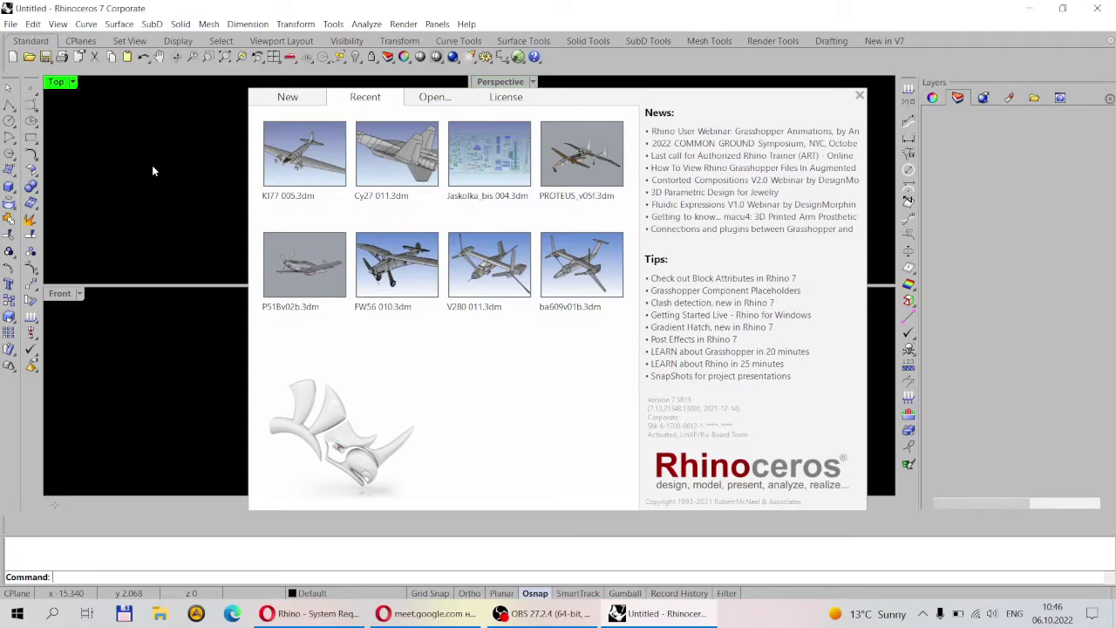
left_click(151, 164)
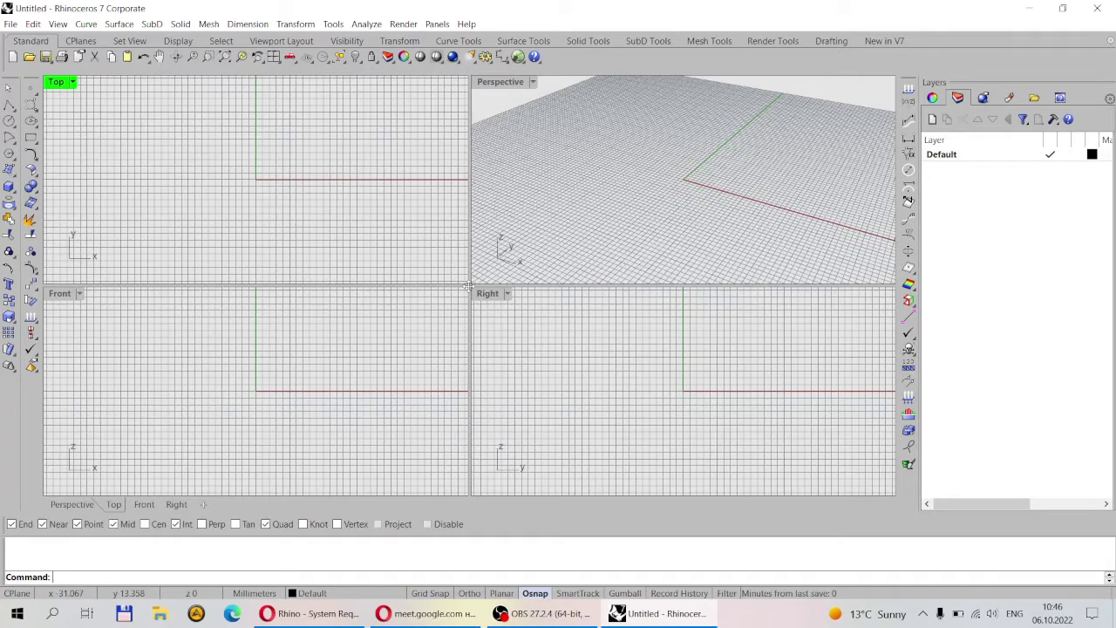
left_click_drag(468, 285, 469, 286)
left_click(177, 199)
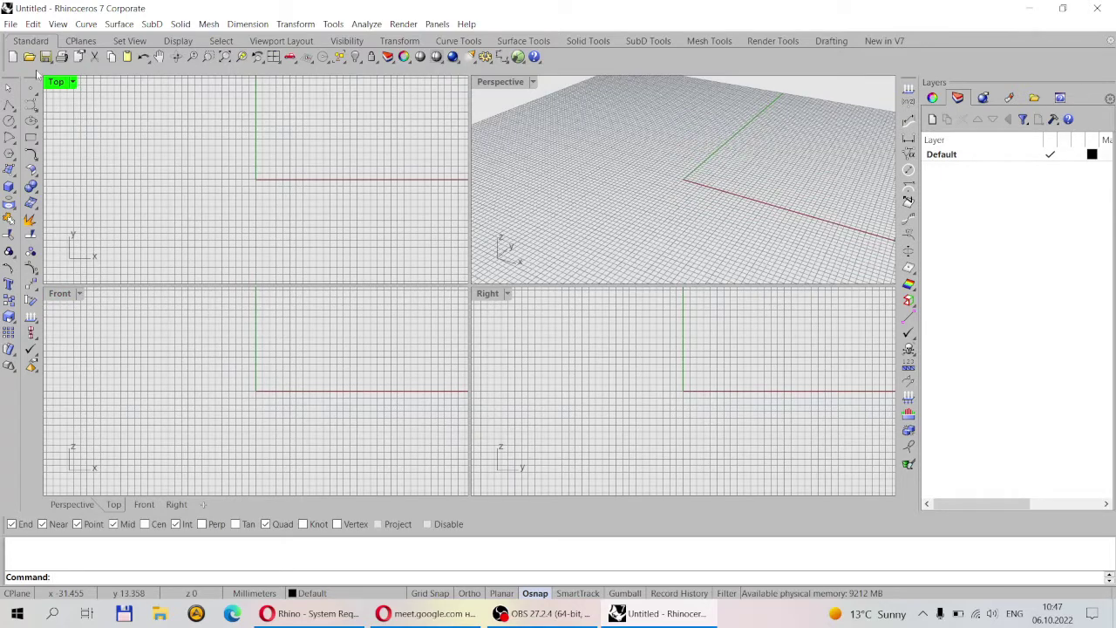
- Switch to the Google Meet call to check the joining participant, and return to the empty Rhino scene
left_click(310, 613)
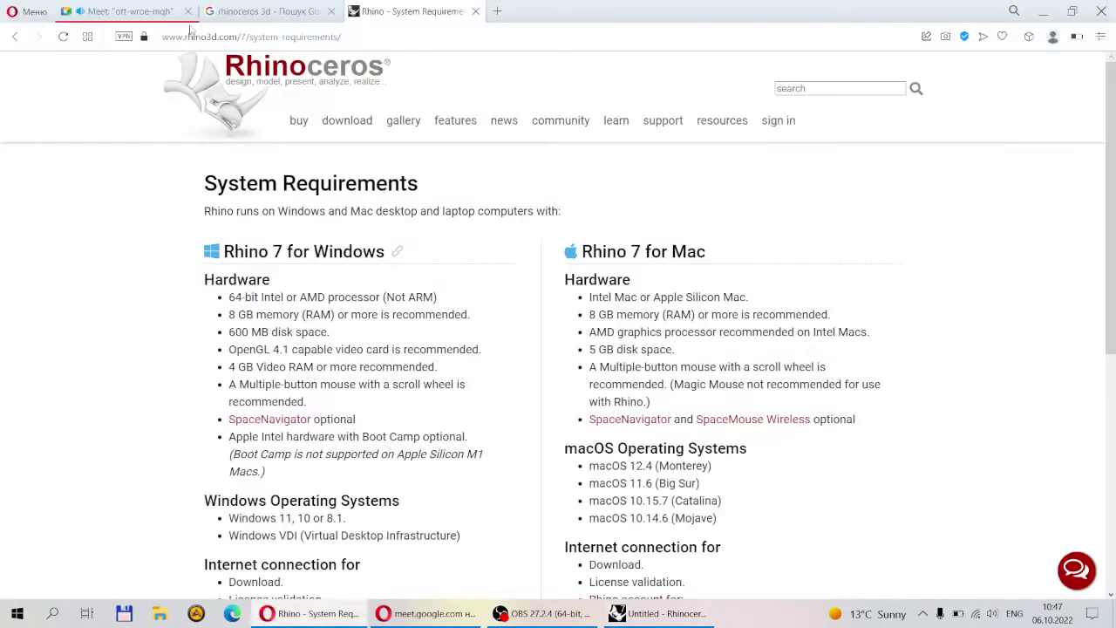
left_click(166, 12)
left_click(648, 170)
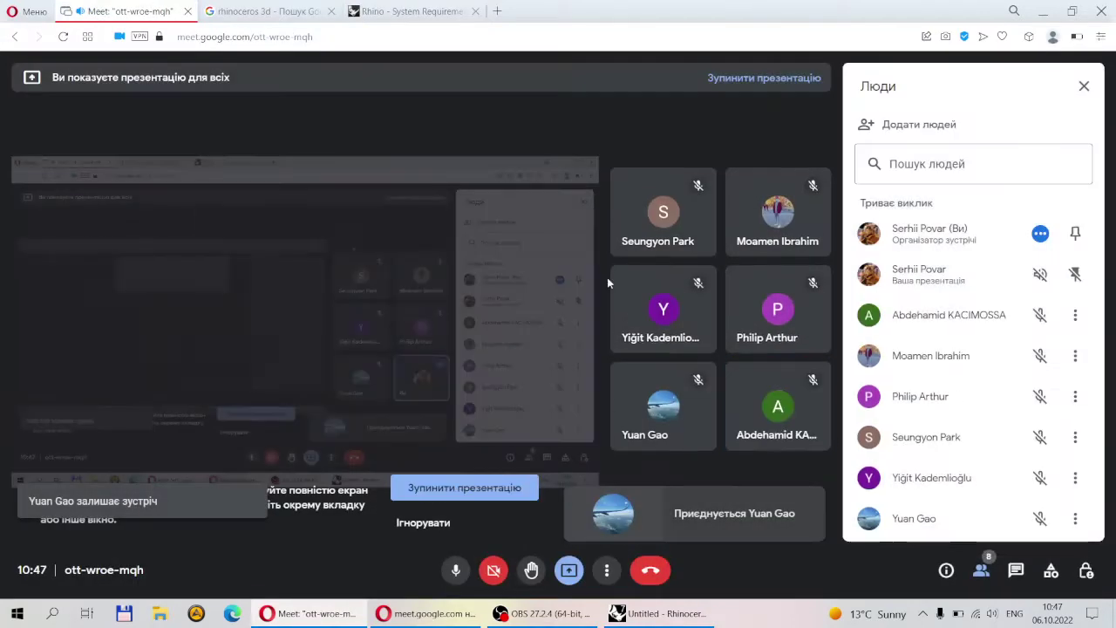
key("alt+Tab")
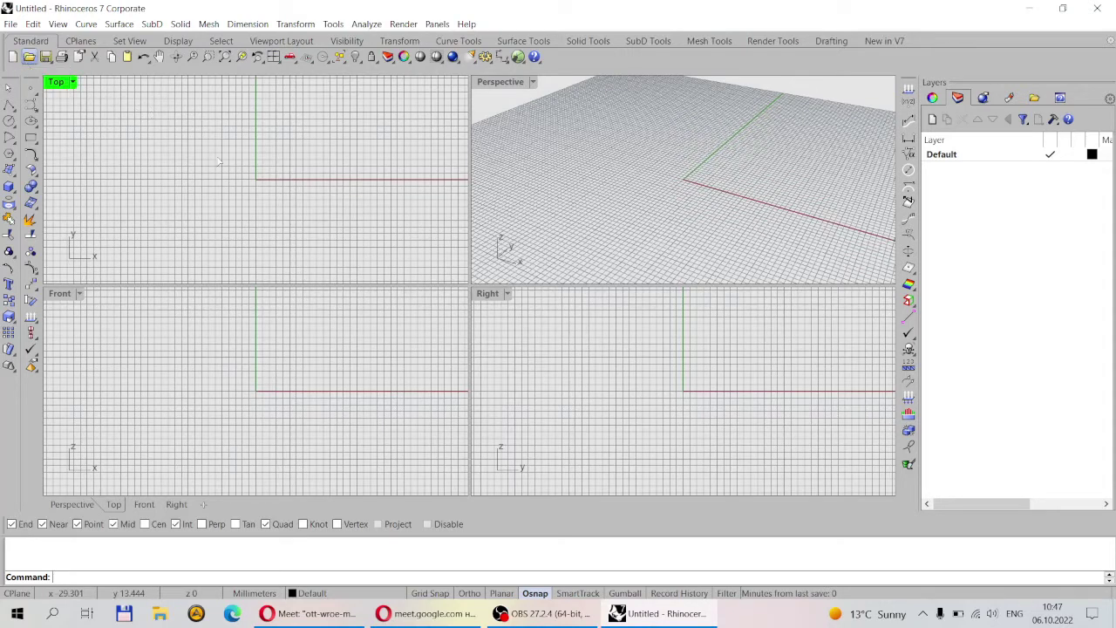
- Open the Rhino model V280 011 from the DATA (E:) drive
key("ctrl+o")
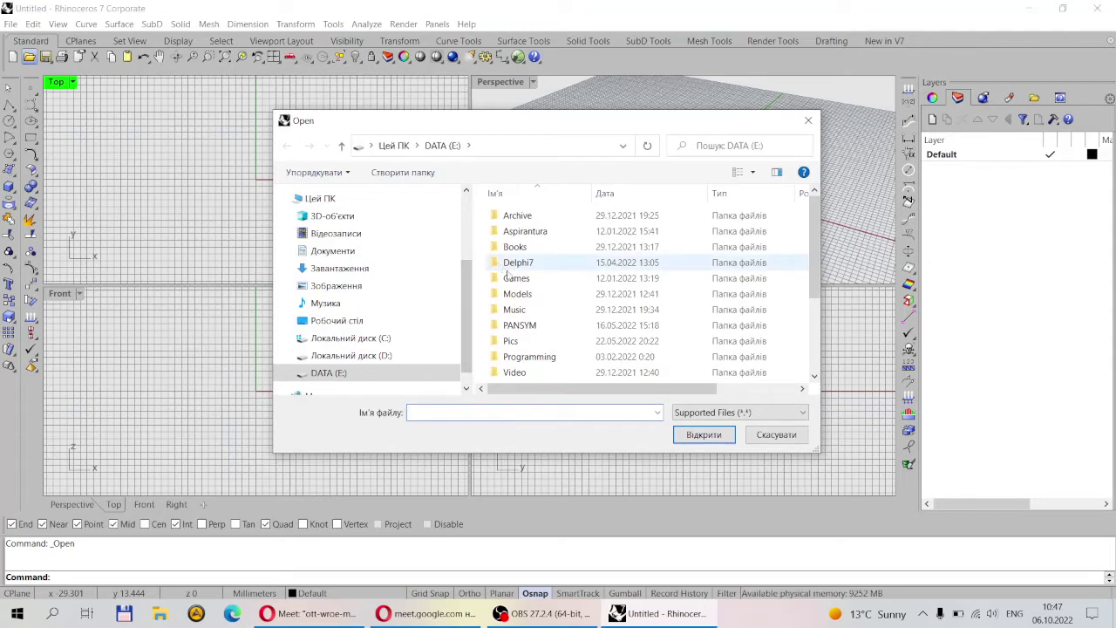
scroll(523, 284, "down", 3)
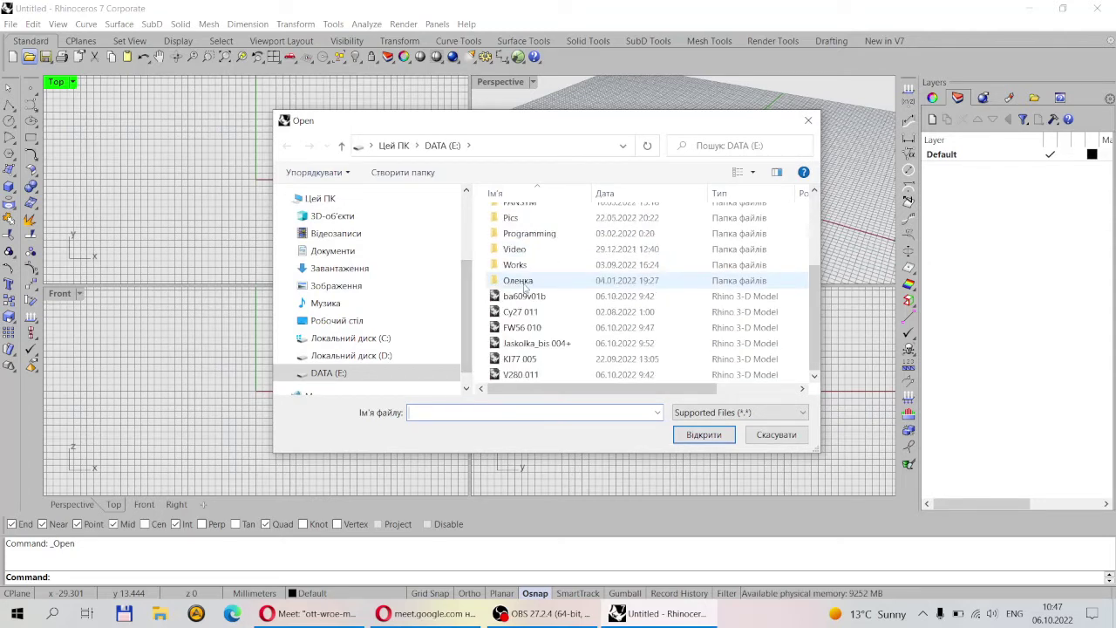
left_click(531, 375)
left_click(698, 433)
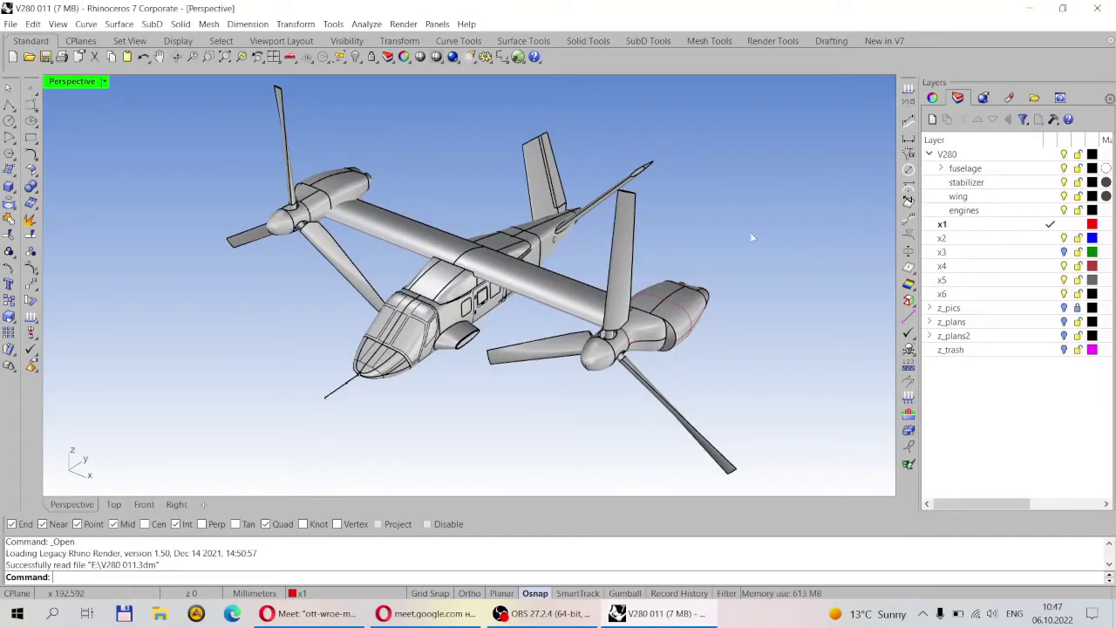
- Examine the V280 tiltrotor's engine nacelle, rotors and fuselage up close and from a distance in the Perspective view
right_click_drag(715, 215, 690, 209)
scroll(689, 209, "down", 2)
scroll(595, 340, "up", 4)
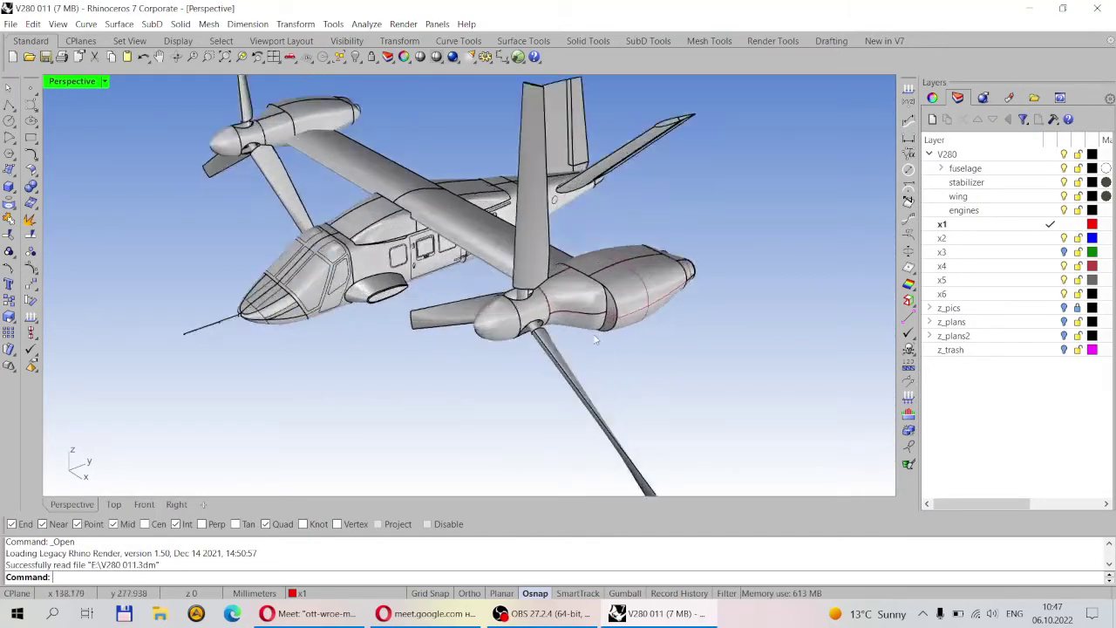
scroll(596, 340, "up", 3)
right_click_drag(587, 312, 553, 275)
scroll(552, 329, "down", 3)
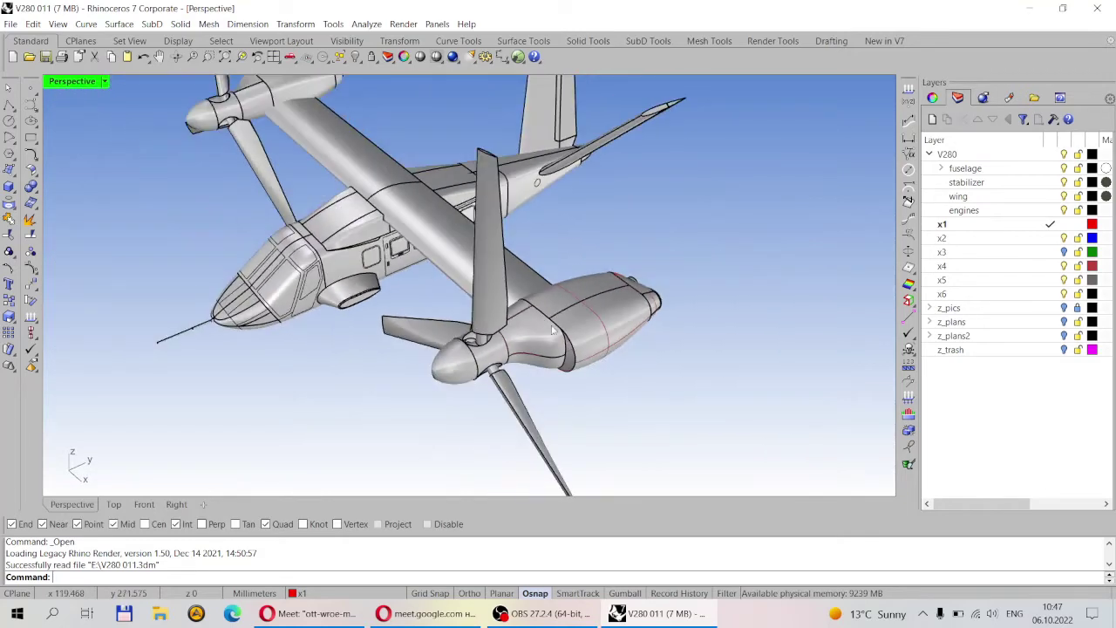
scroll(552, 330, "up", 2)
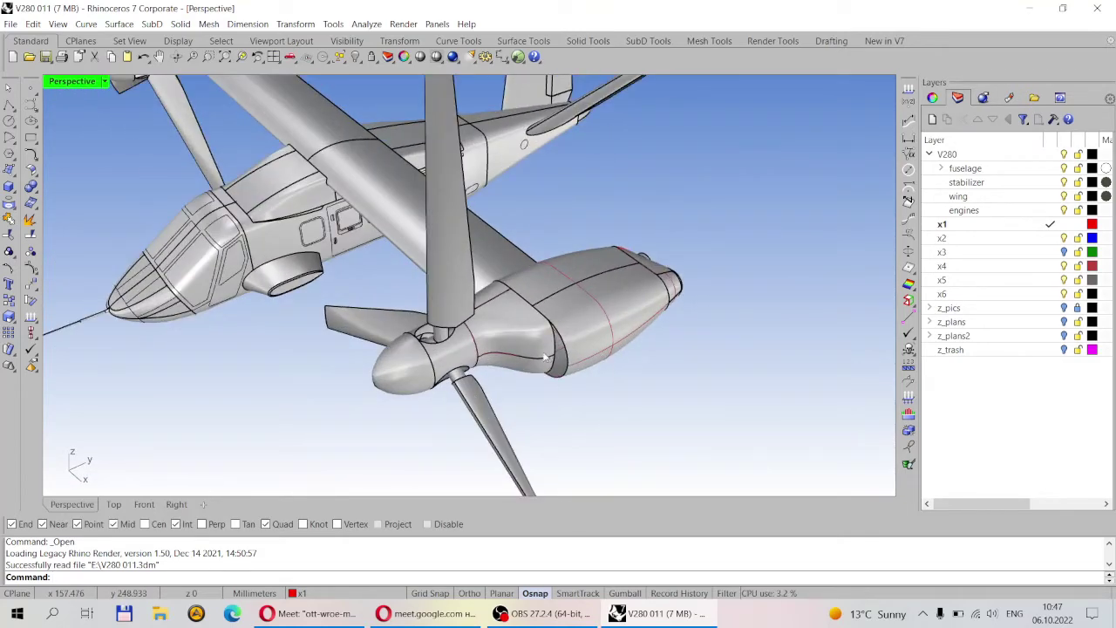
right_click_drag(545, 358, 441, 263)
scroll(628, 324, "up", 4)
scroll(650, 283, "down", 4)
scroll(576, 318, "down", 4)
scroll(567, 322, "up", 3)
scroll(449, 277, "down", 3)
scroll(447, 307, "up", 3)
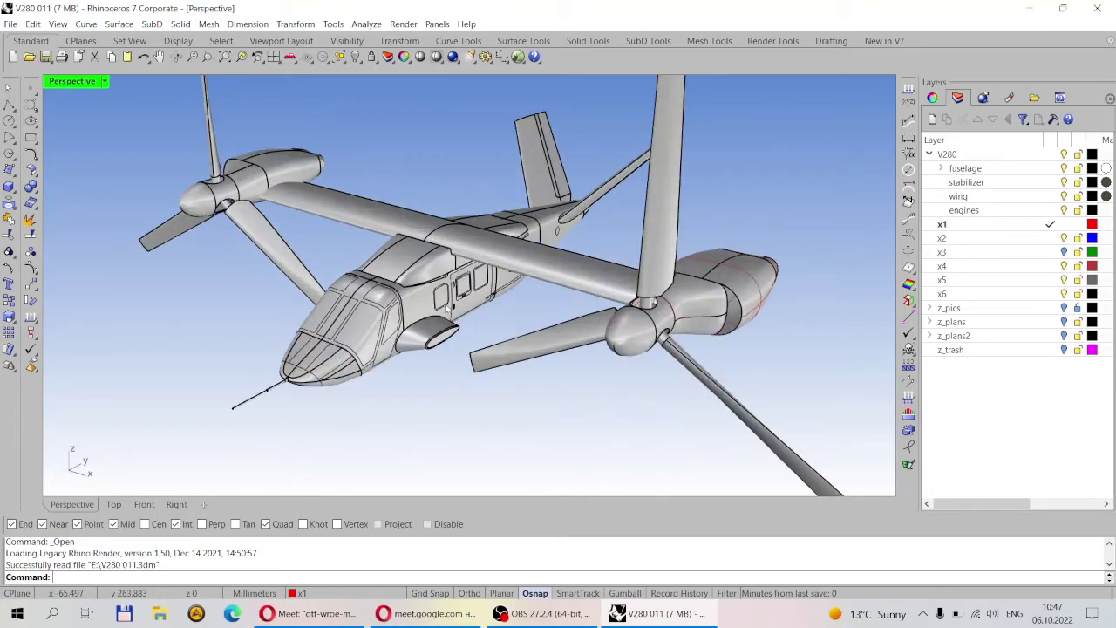
- Highlight one wing surface of the tiltrotor, clear the selection, and view the whole aircraft from several angles
right_click_drag(446, 309, 544, 283)
left_click(544, 283)
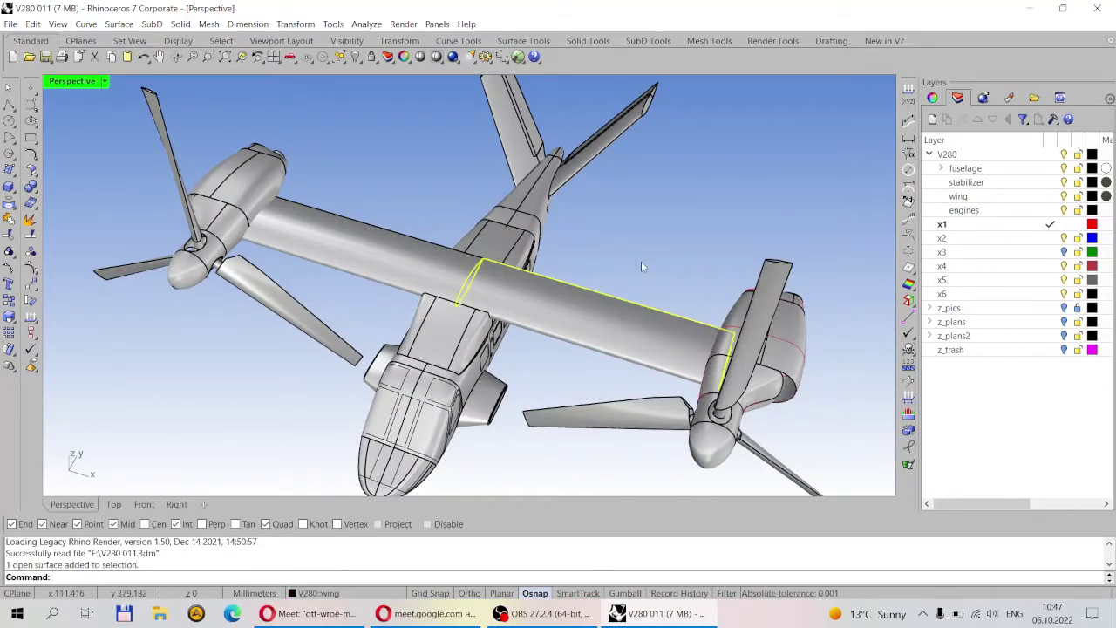
left_click(641, 266)
right_click_drag(641, 266, 622, 231)
right_click_drag(591, 181, 395, 131)
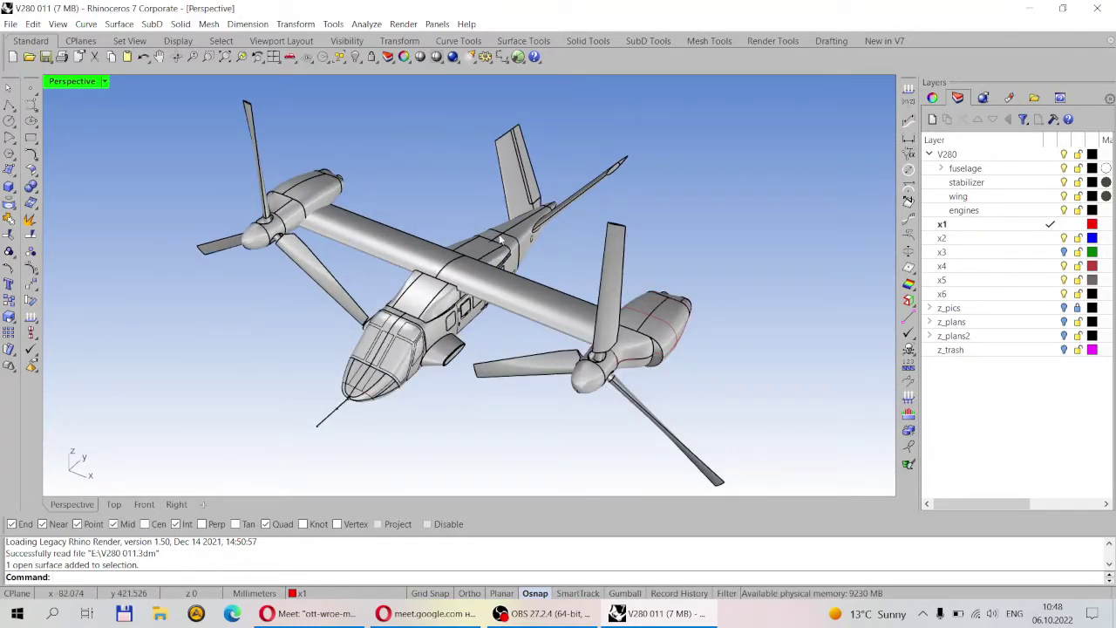
right_click_drag(672, 253, 542, 137)
scroll(704, 242, "down", 2)
scroll(616, 251, "up", 2)
scroll(422, 194, "down", 2)
scroll(378, 216, "up", 2)
right_click_drag(540, 149, 375, 253)
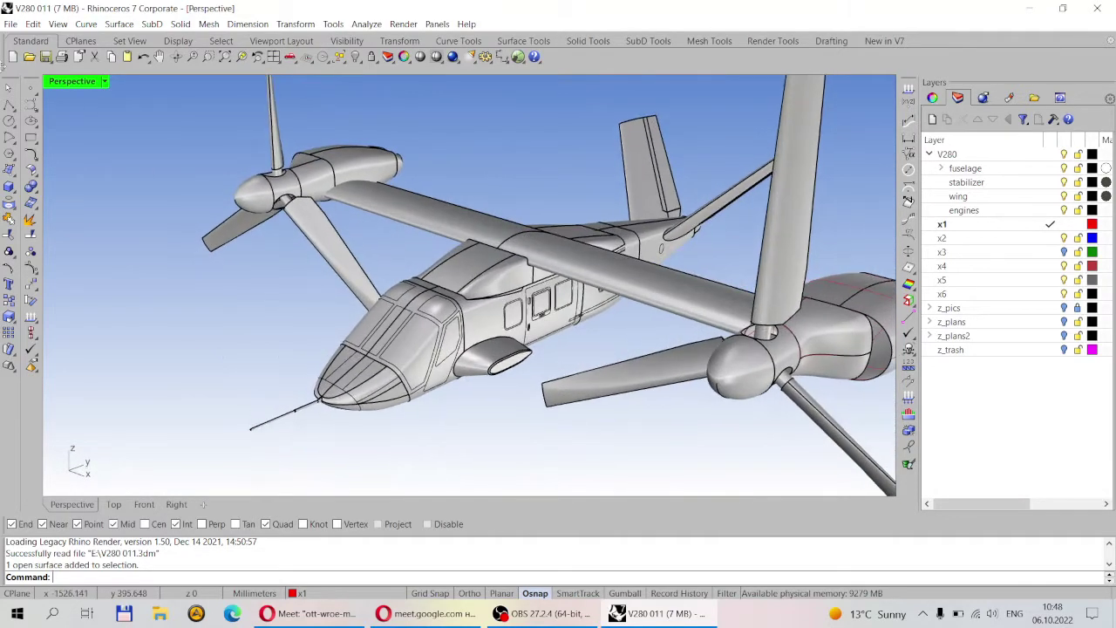
- Open the Rhino model KI77 005 from the DATA (E:) drive
left_click(30, 59)
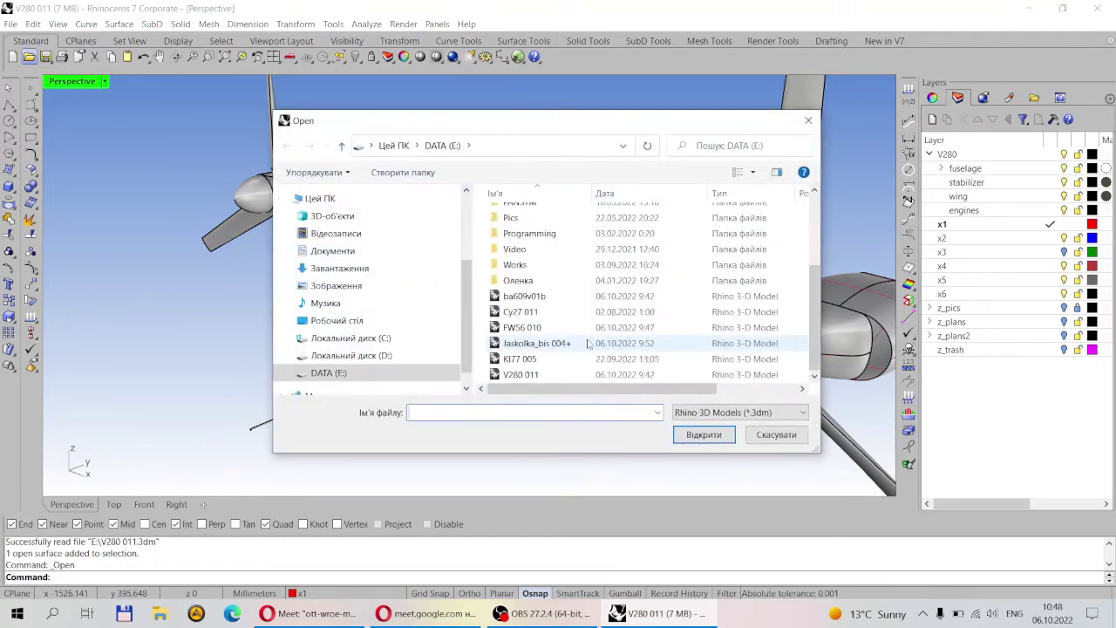
left_click(525, 359)
left_click(706, 436)
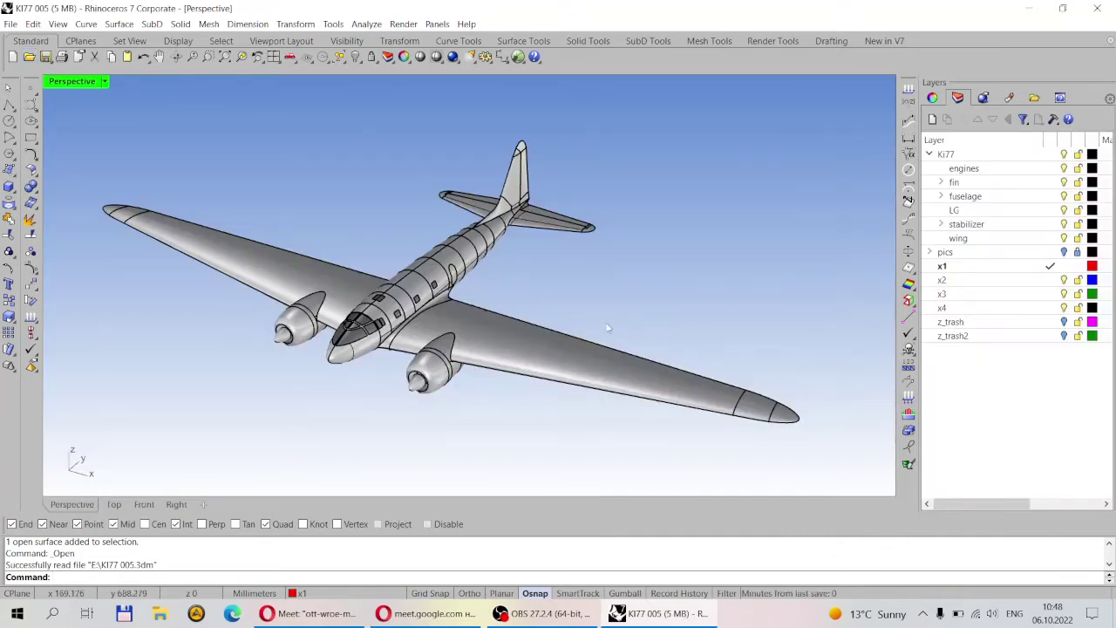
- Examine the KI77 twin-engine airplane's wings, engines and fuselage from several angles and distances
right_click_drag(607, 328, 653, 321)
scroll(654, 318, "up", 3)
scroll(668, 302, "down", 5)
scroll(620, 312, "up", 5)
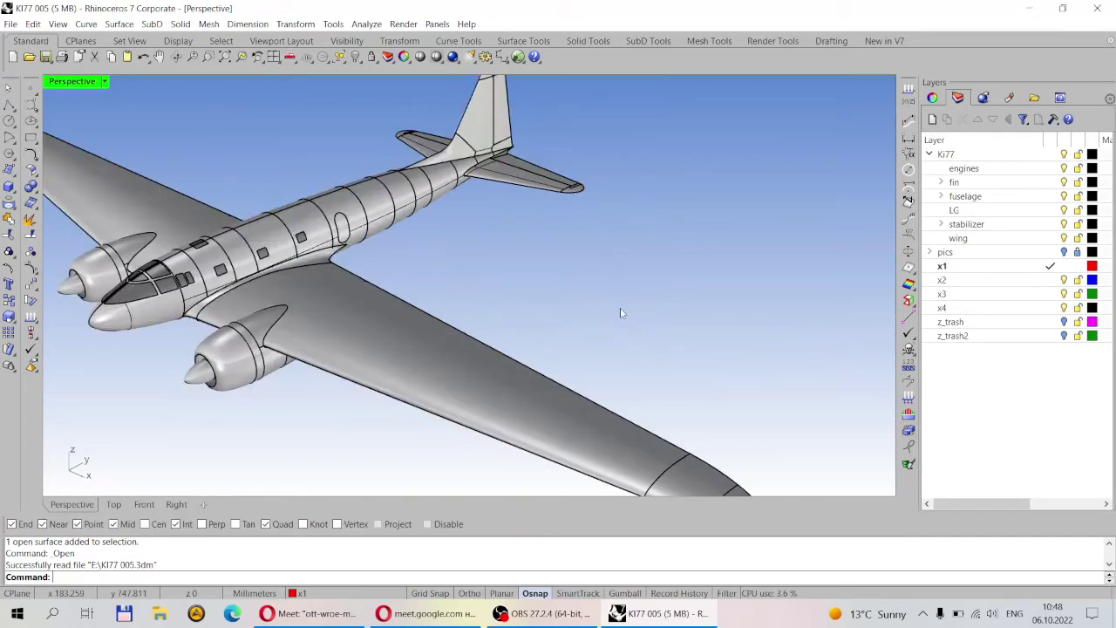
scroll(603, 313, "down", 3)
right_click_drag(496, 275, 688, 252)
scroll(642, 269, "down", 5)
scroll(636, 262, "up", 5)
right_click_drag(619, 309, 229, 254)
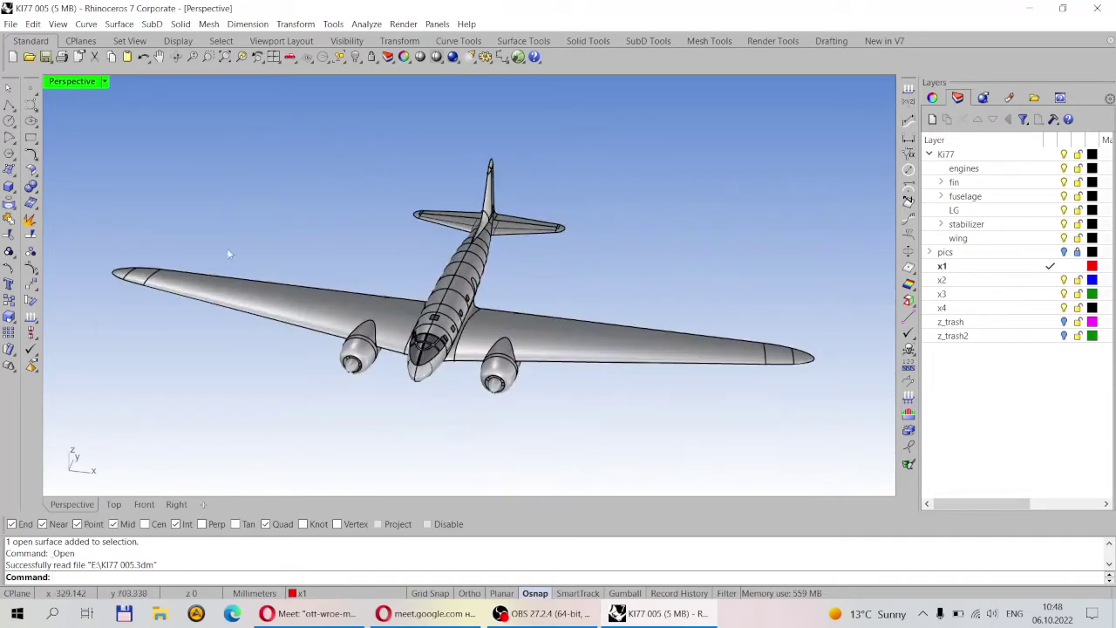
- Open the Rhino model FW56 010 from the DATA (E:) drive
left_click(29, 57)
scroll(611, 314, "down", 5)
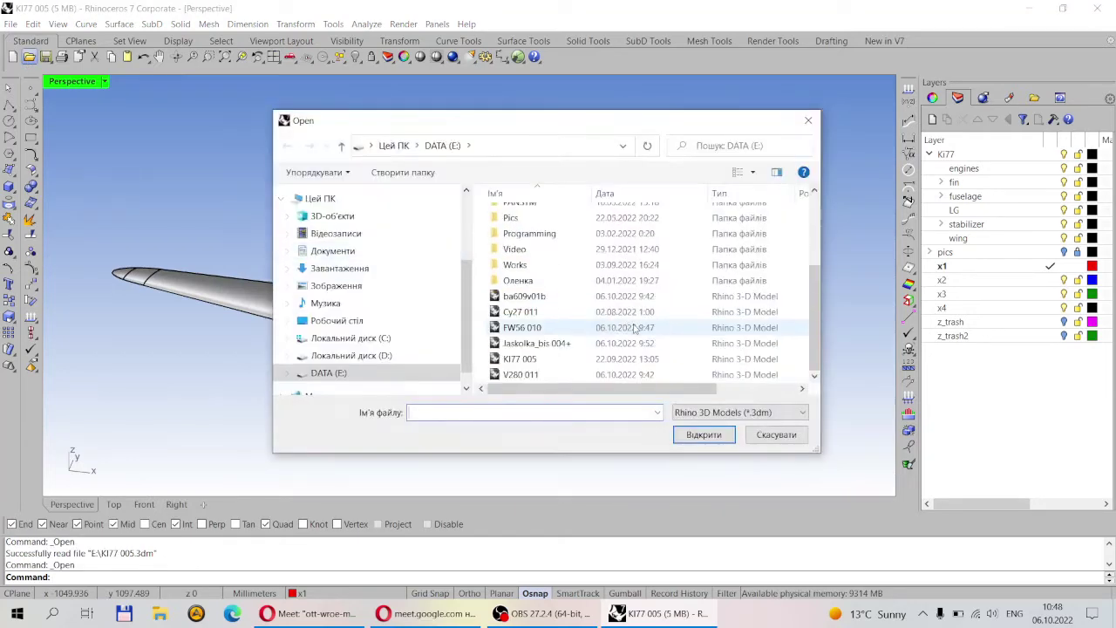
left_click(525, 328)
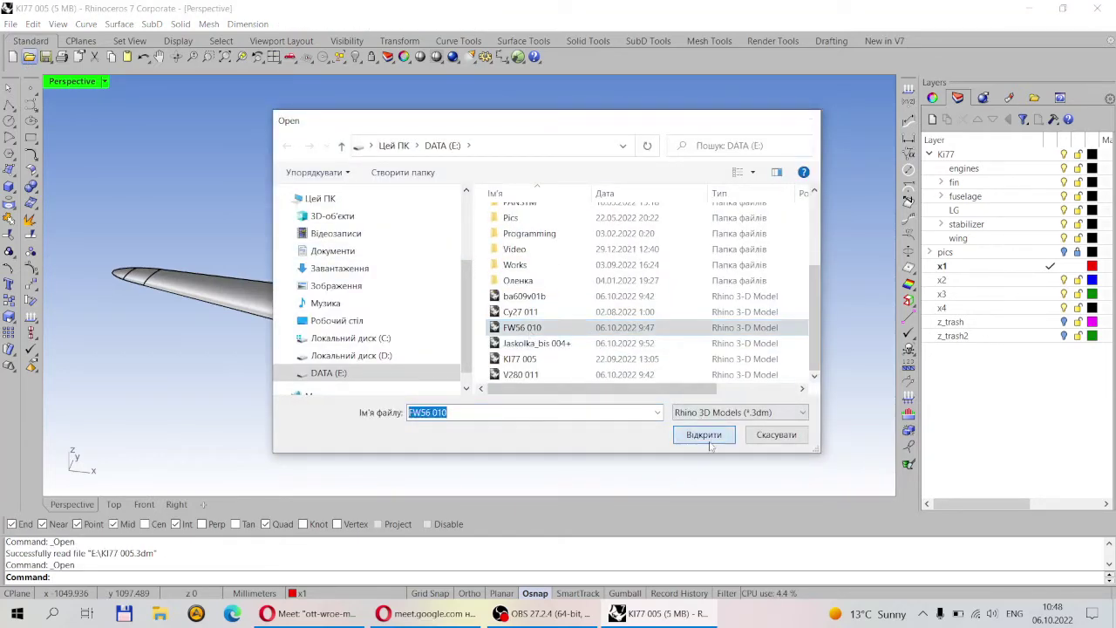
left_click(704, 434)
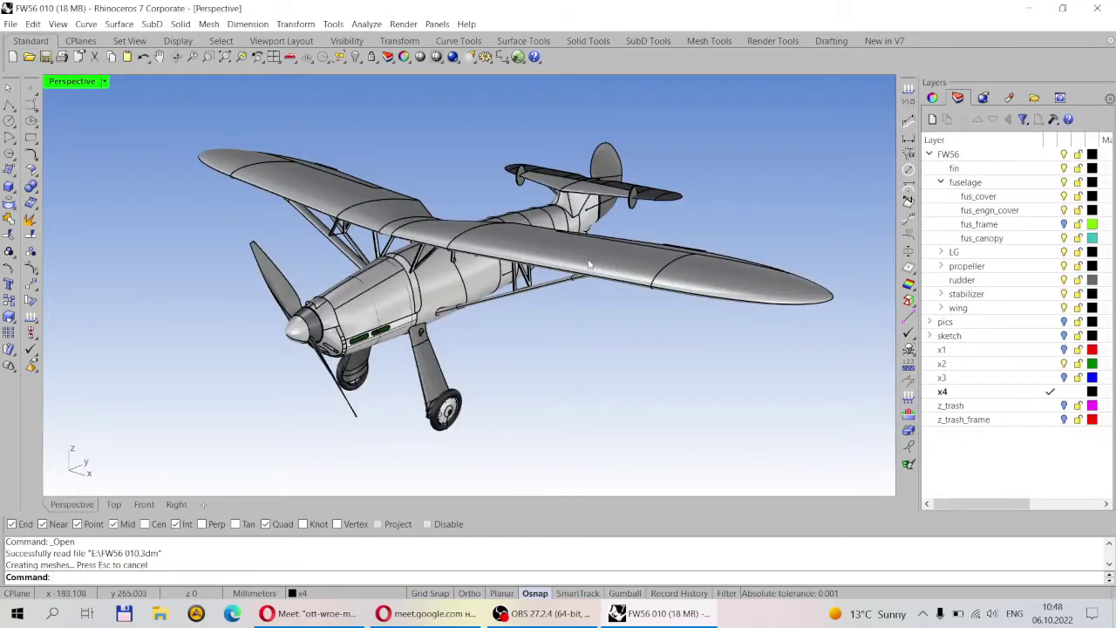
- Examine the FW56 airplane from several angles in the Perspective view and from the side in the Right view
right_click_drag(594, 266, 427, 279)
right_click_drag(502, 184, 559, 280)
right_click_drag(492, 270, 328, 339)
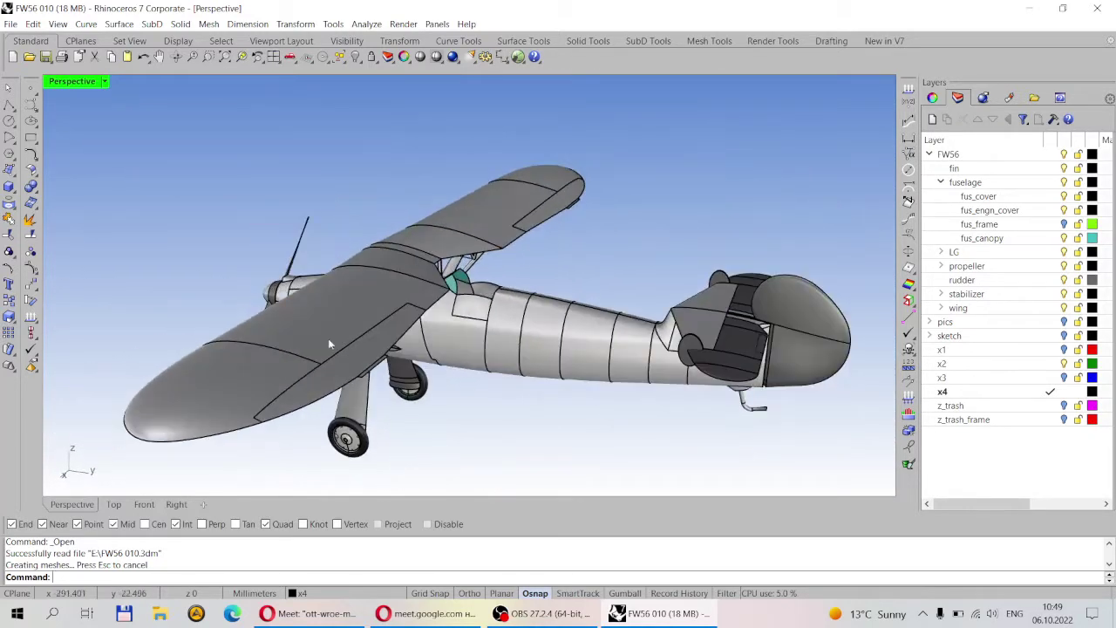
left_click(176, 505)
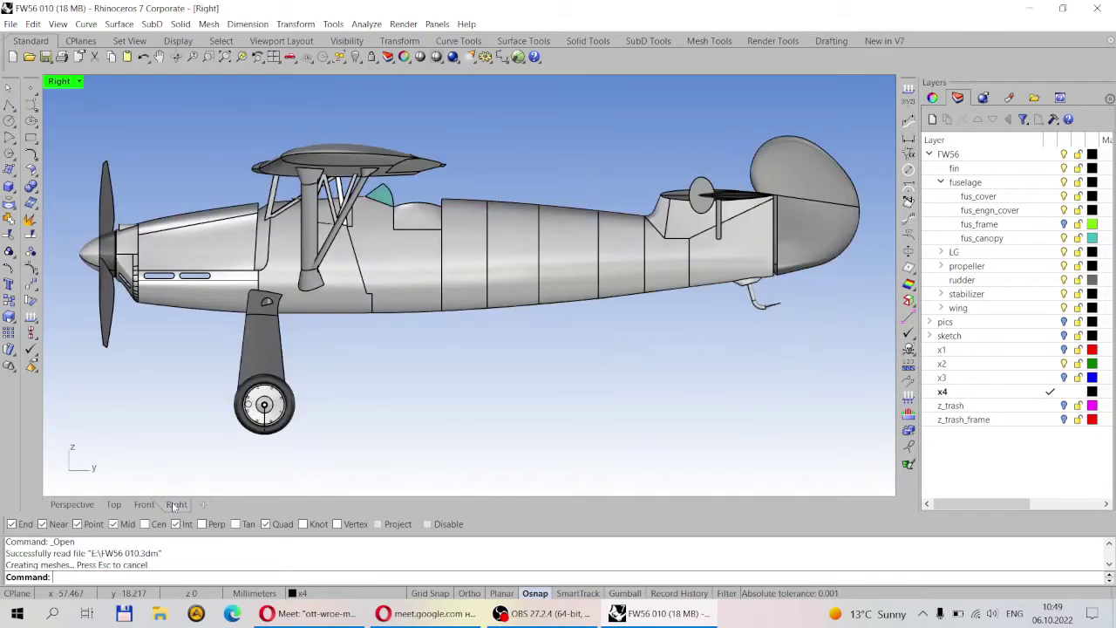
scroll(569, 383, "down", 3)
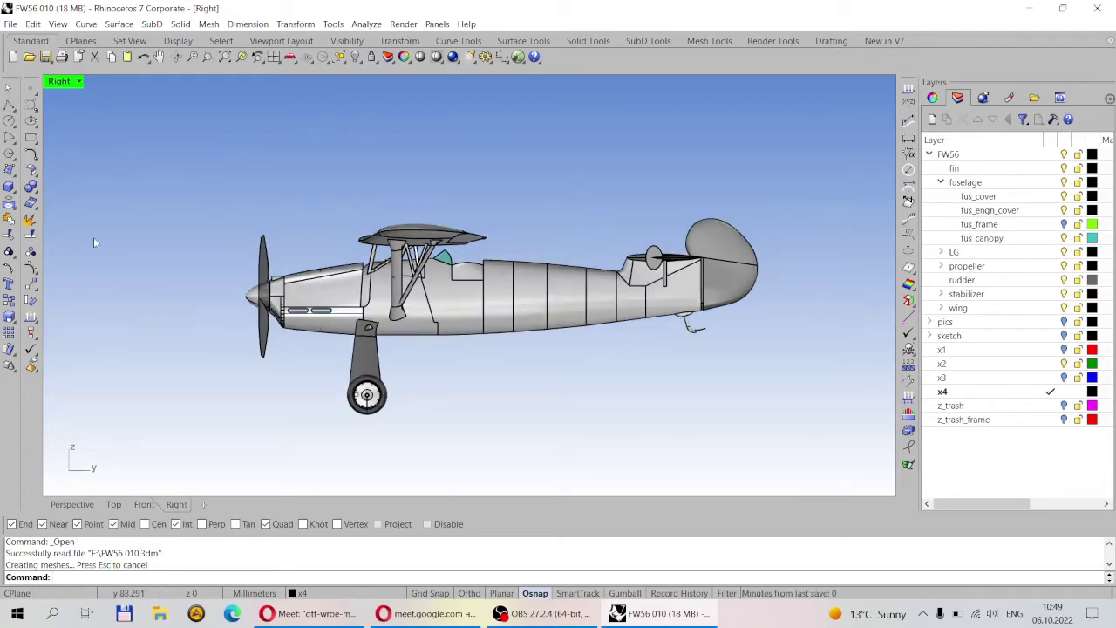
left_click(72, 504)
right_click_drag(476, 221, 171, 490)
- Generate a 2D drawing of the whole FW56 airplane from the Right view with Make2D
left_click(174, 504)
scroll(428, 220, "down", 3)
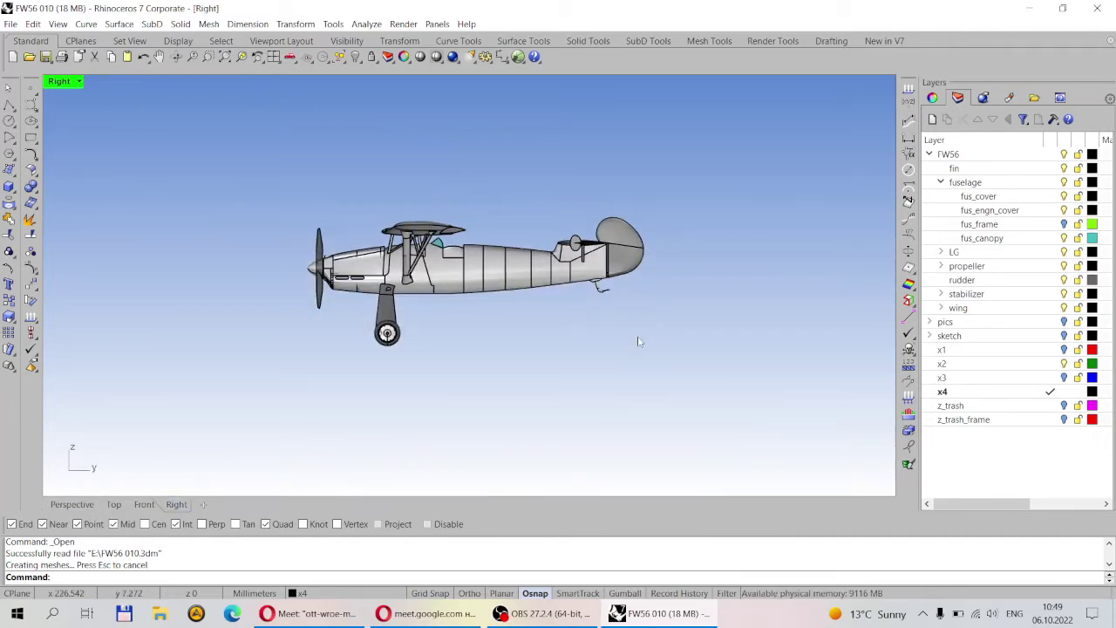
scroll(507, 277, "up", 4)
scroll(427, 282, "down", 3)
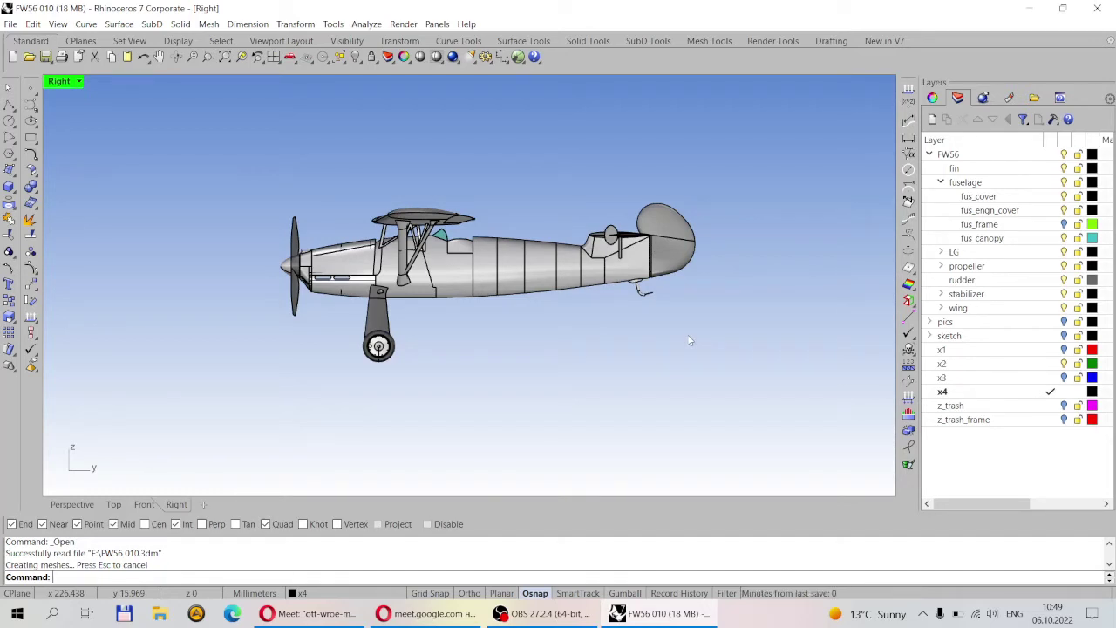
key("Return")
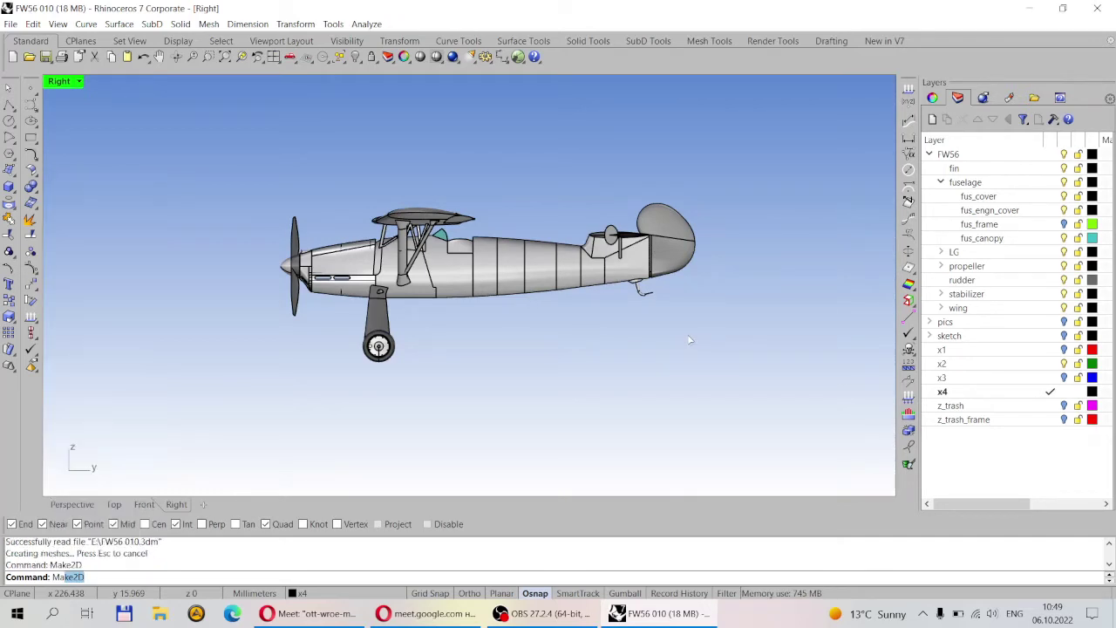
left_click_drag(785, 448, 197, 117)
key("Return")
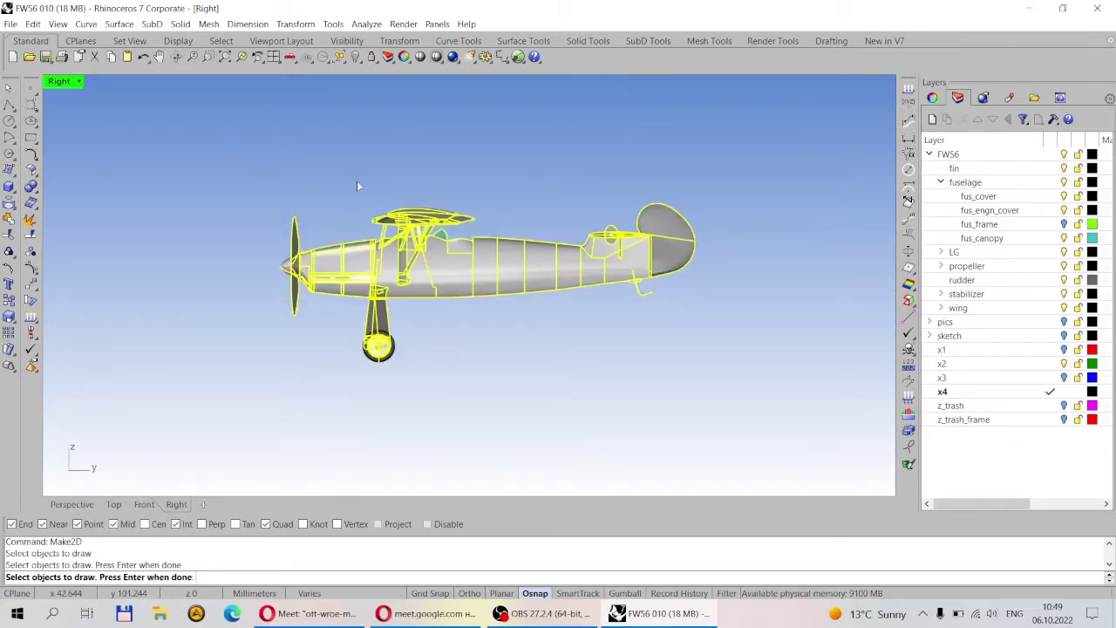
left_click(499, 468)
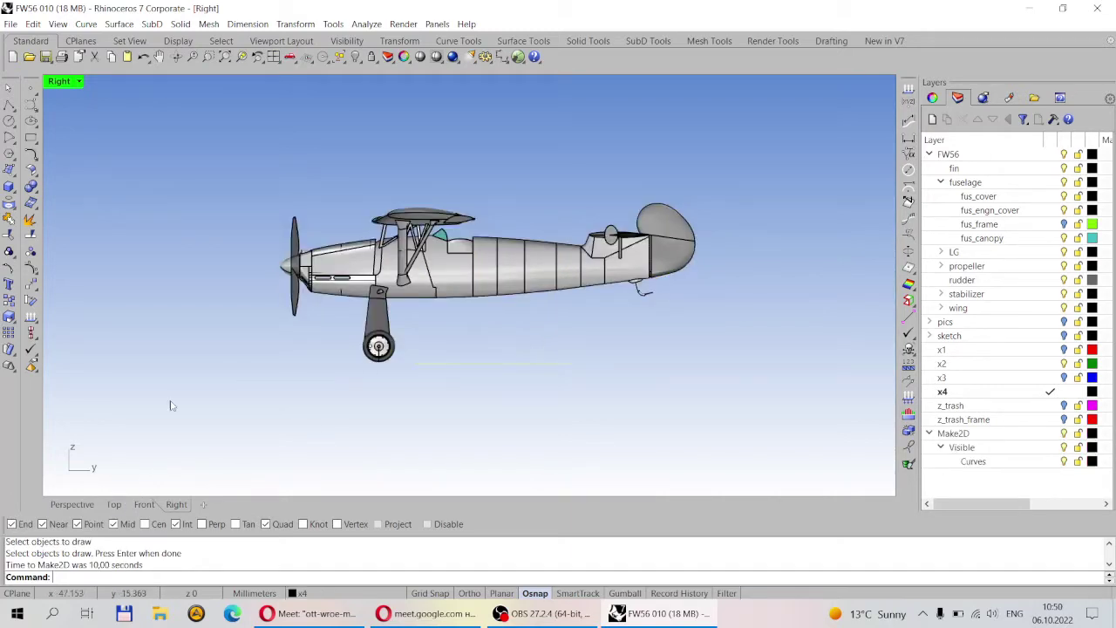
- In the Top view, move the generated side-view line drawing farther away from the 3D airplane model
left_click(113, 504)
scroll(442, 317, "down", 5)
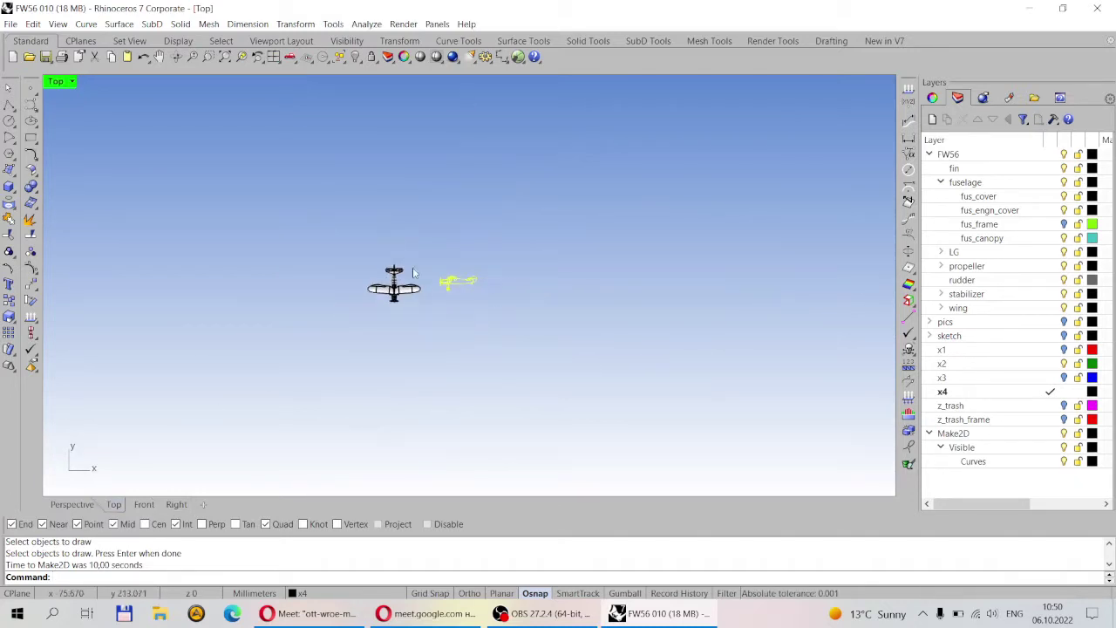
scroll(442, 317, "up", 3)
scroll(442, 318, "up", 3)
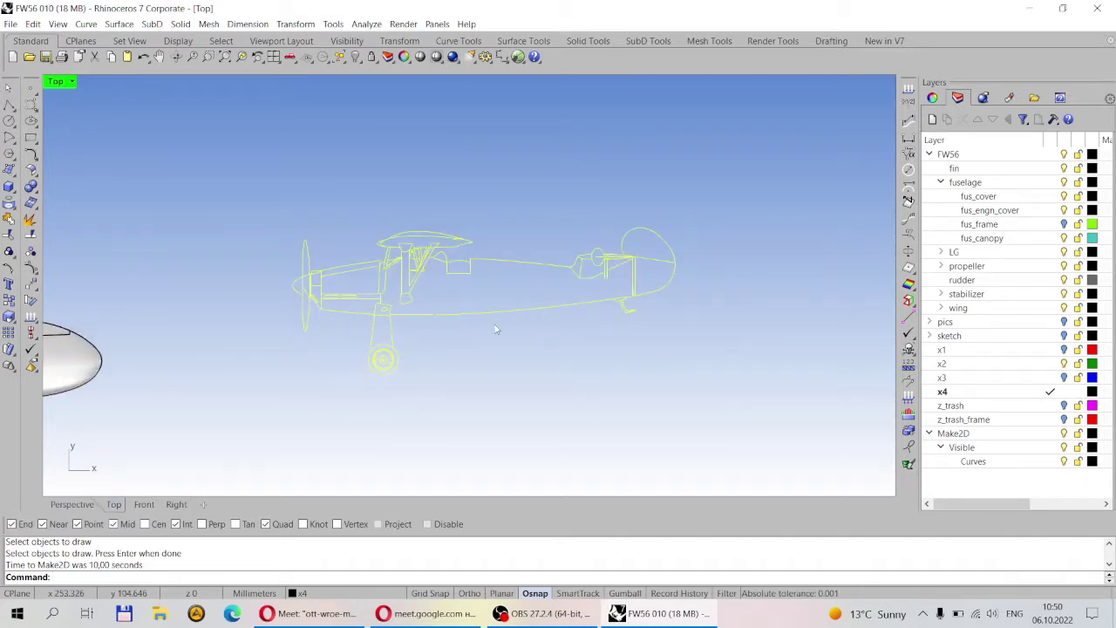
left_click(31, 285)
left_click(398, 323)
left_click(544, 317)
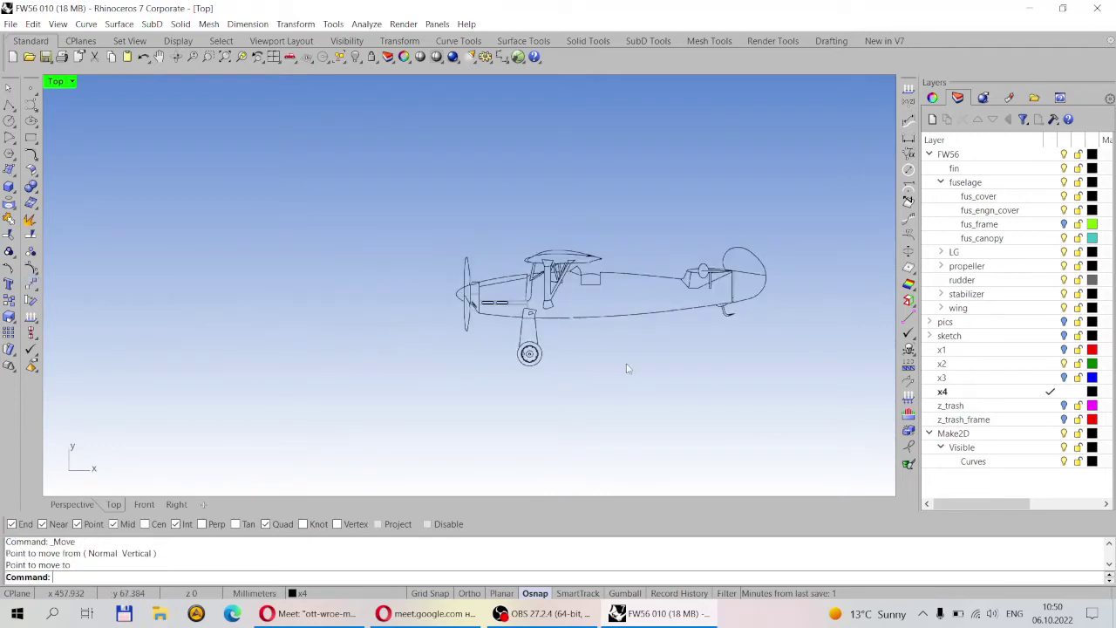
- Turn on the control points of the lower fuselage curve and move its end point to close the gap with the adjoining curve
scroll(528, 321, "up", 5)
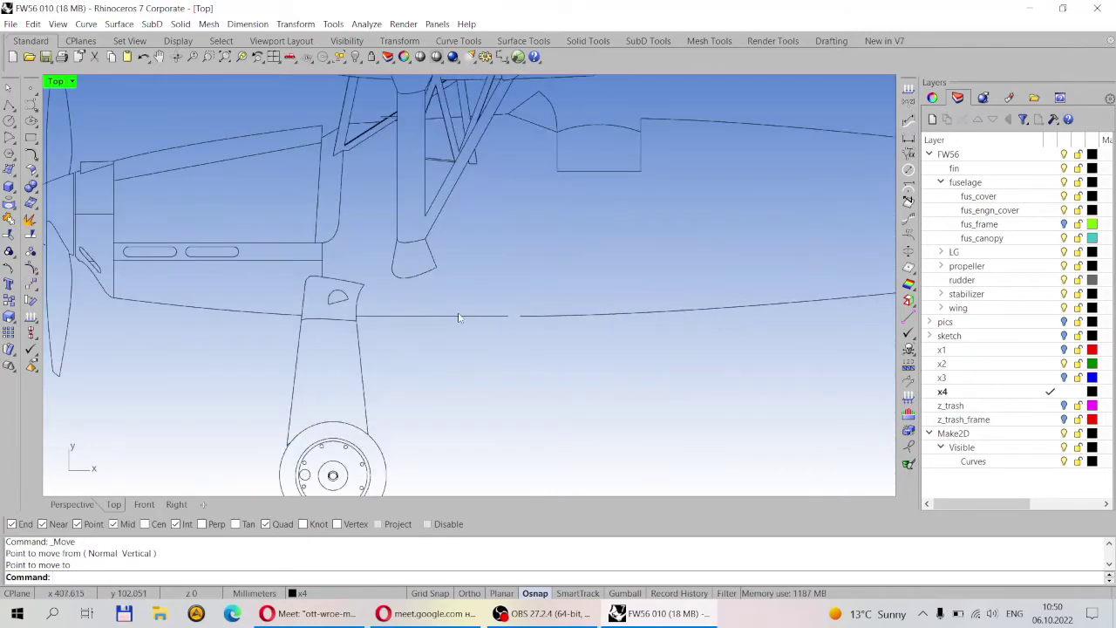
left_click(468, 319)
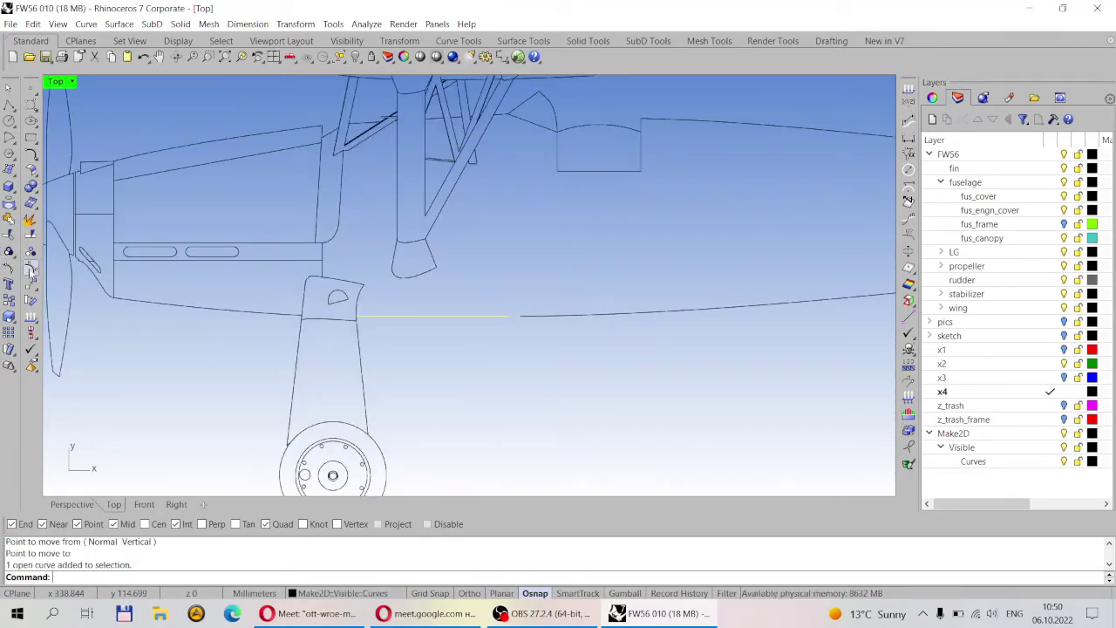
key("F10")
scroll(548, 302, "up", 3)
left_click_drag(546, 305, 583, 308)
scroll(460, 286, "down", 8)
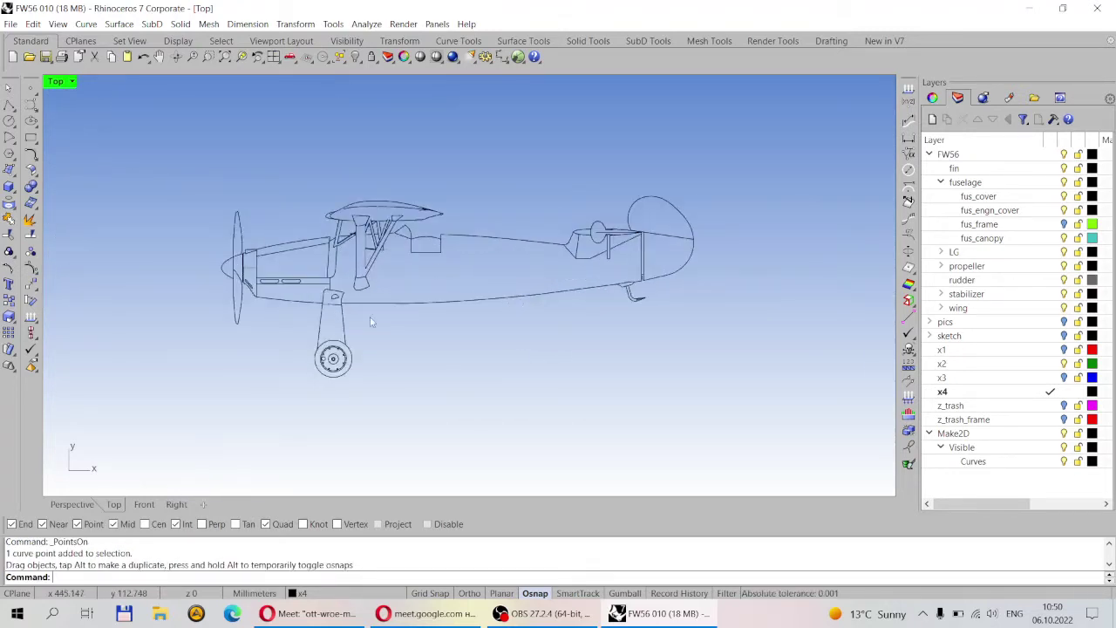
left_click_drag(721, 447, 161, 131)
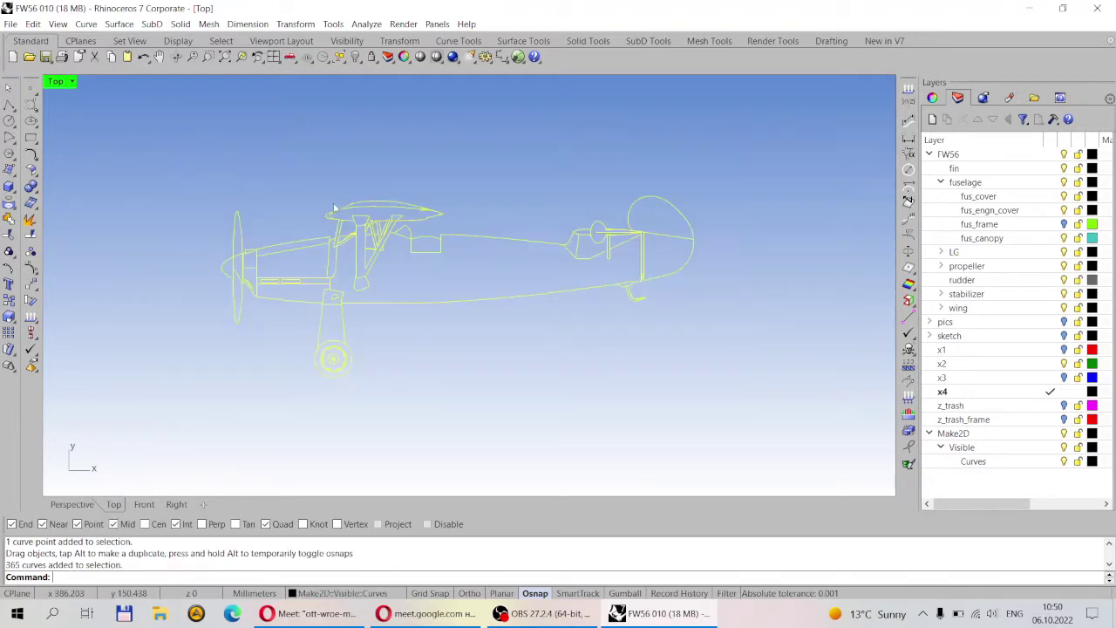
left_click(308, 307)
left_click(30, 138)
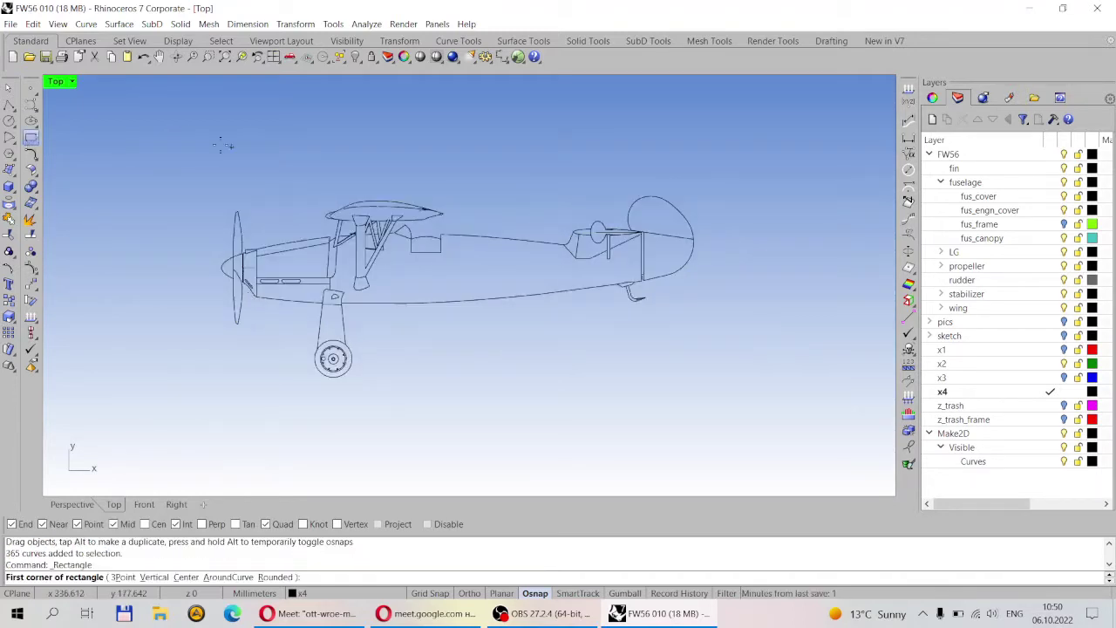
left_click(196, 132)
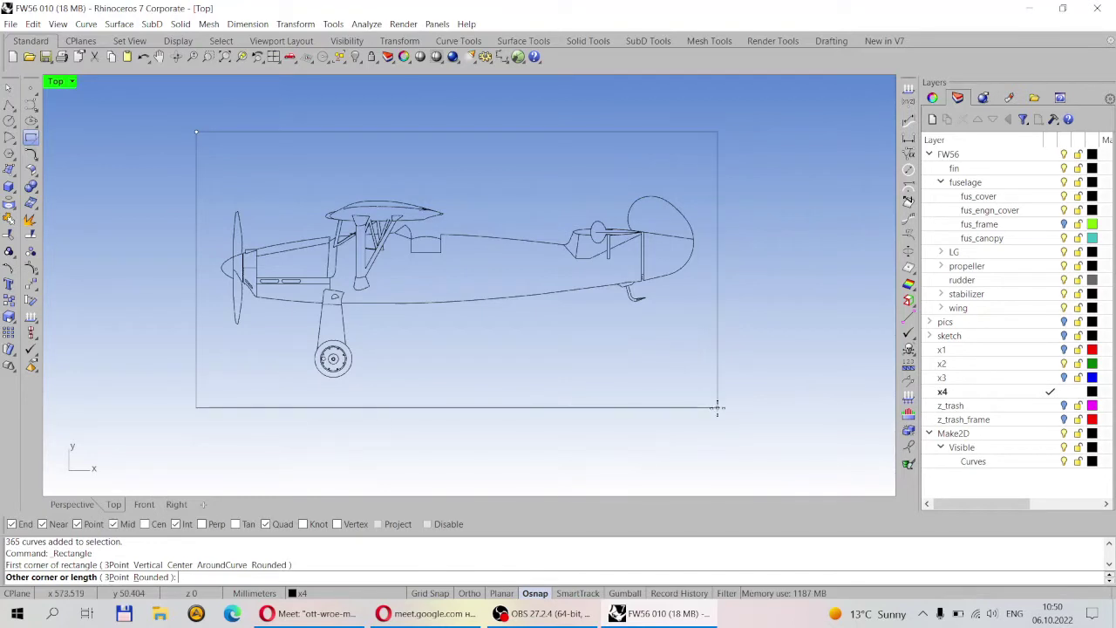
key("Escape")
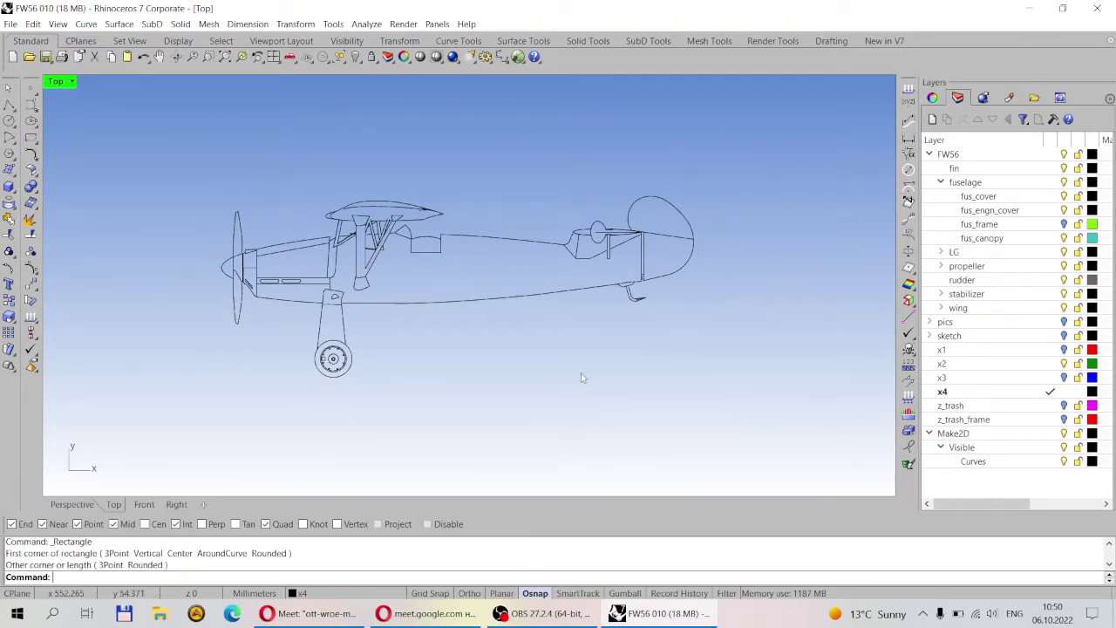
- Draw a rectangular frame around the side-view drawing and delete the line crossing the rudder
left_click(31, 140)
left_click(180, 154)
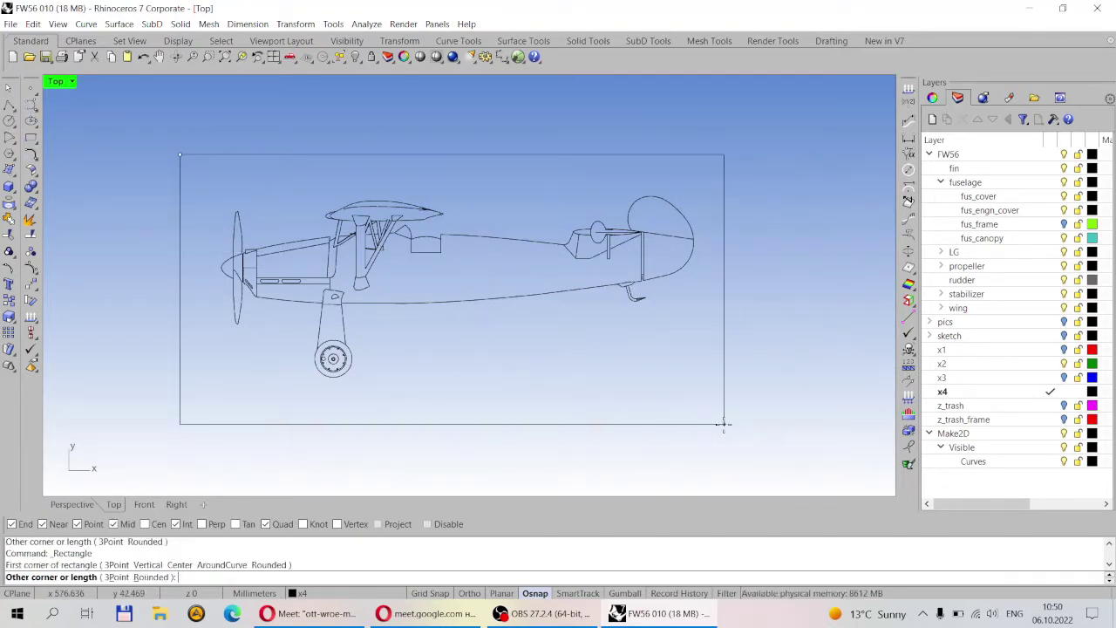
left_click(721, 438)
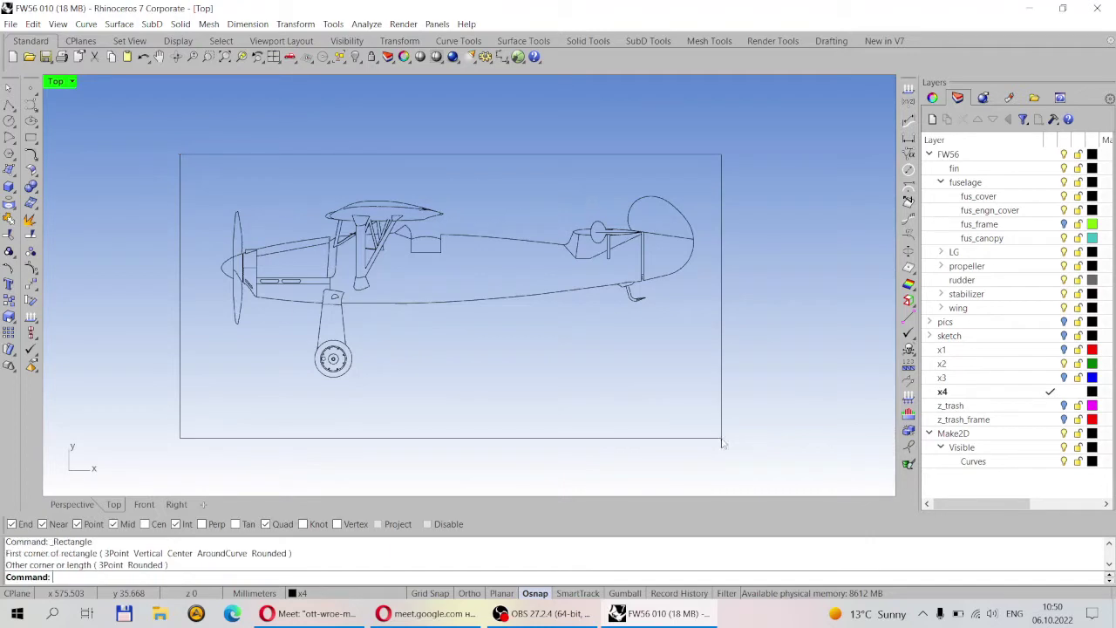
left_click(671, 231)
key("Delete")
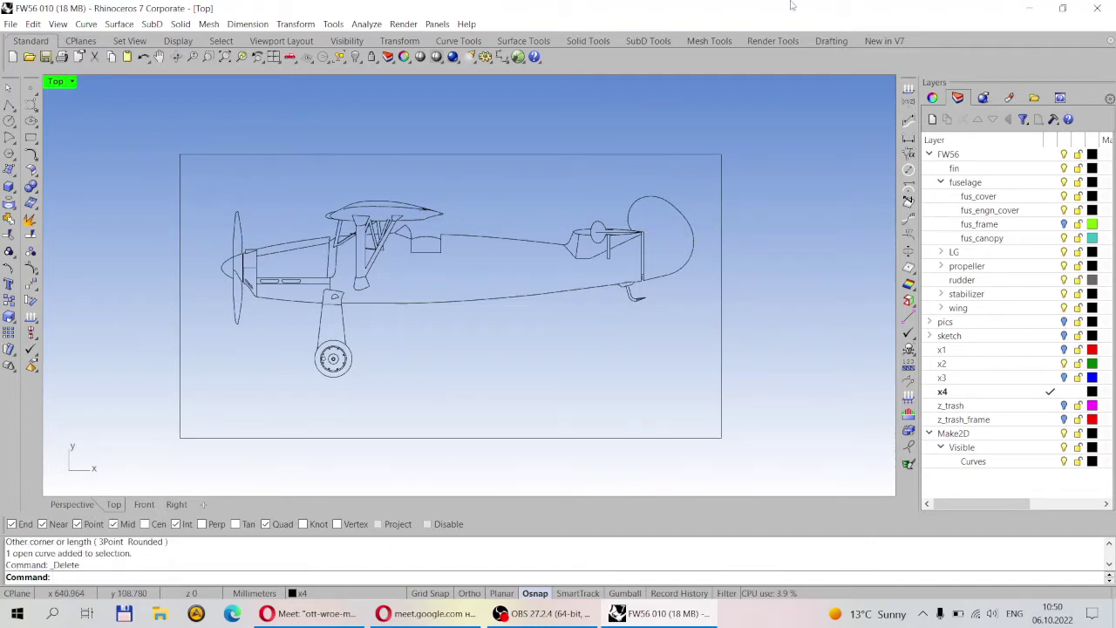
- Add a horizontal linear dimension below the airplane drawing for its overall length, from the spinner tip to the rudder's rear edge
left_click(504, 56)
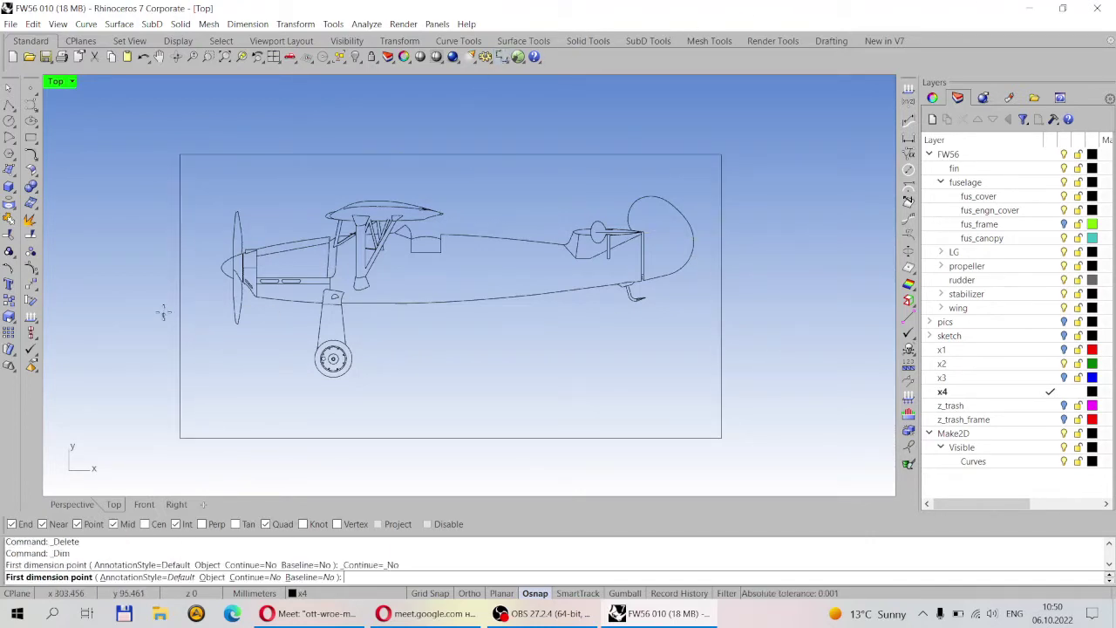
left_click(218, 267)
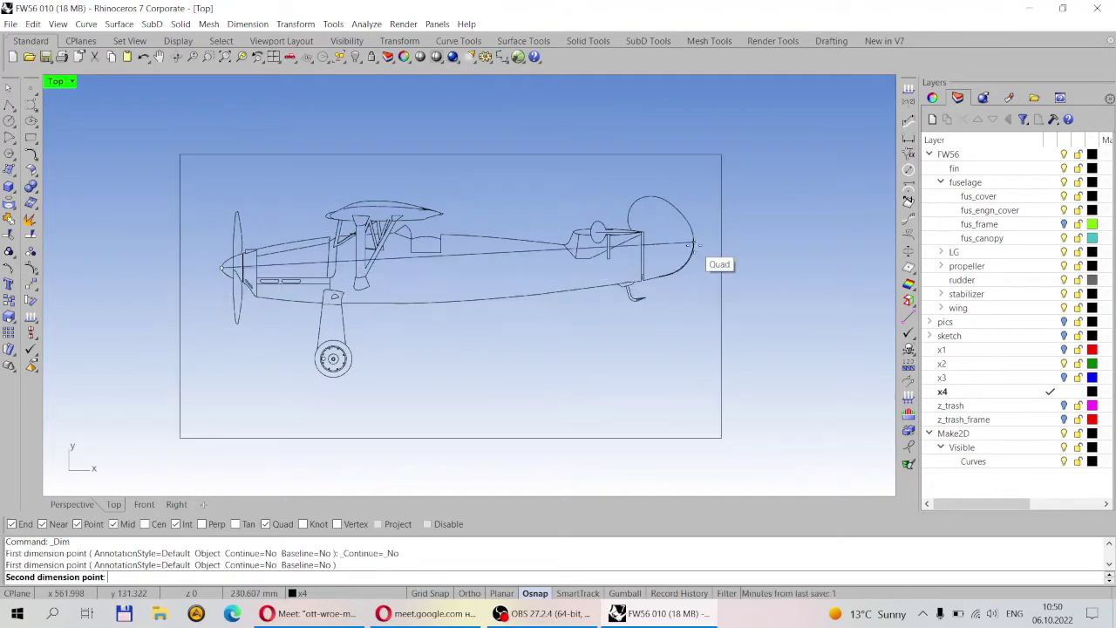
left_click(695, 247)
left_click(438, 386)
- Examine the overall length dimension up close, including its text, arrowheads and extension lines
scroll(461, 381, "up", 6)
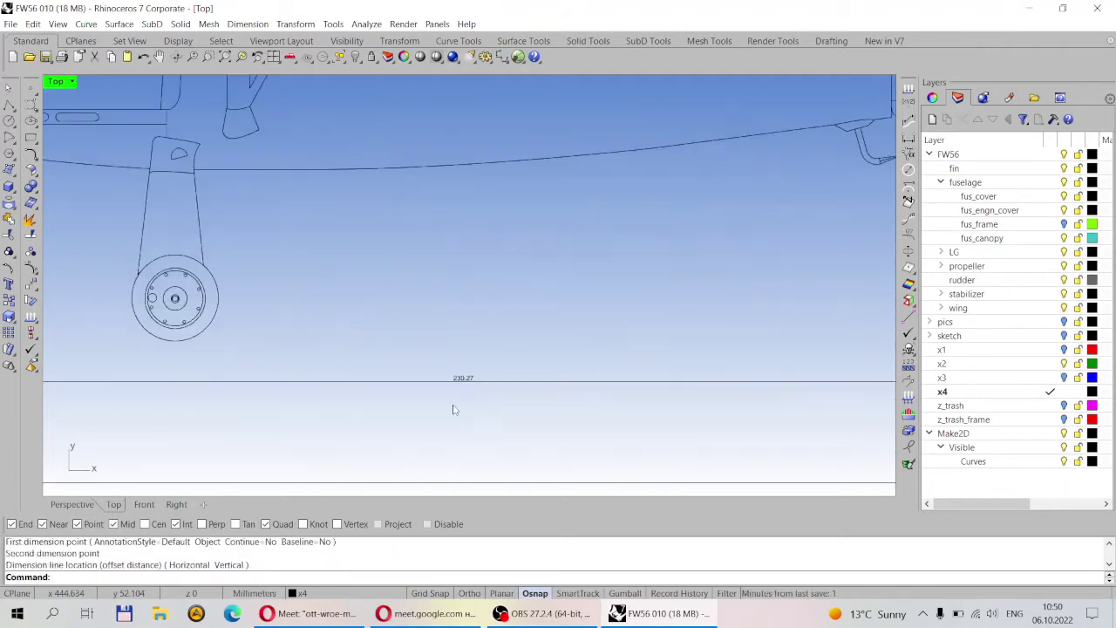
scroll(489, 388, "down", 4)
left_click(471, 367)
scroll(488, 381, "up", 5)
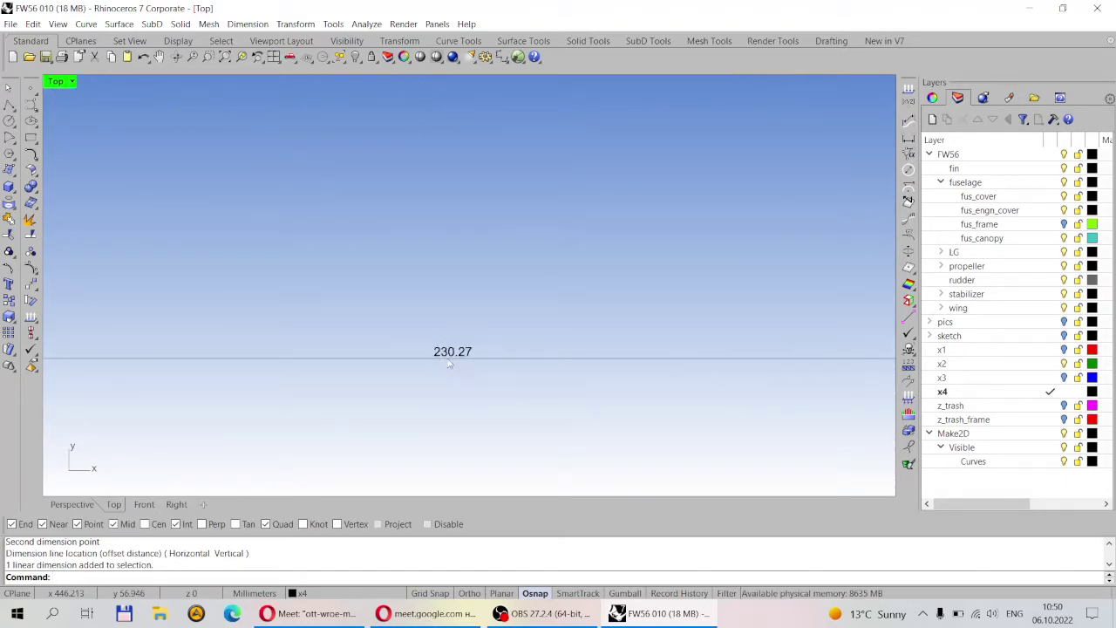
scroll(449, 364, "up", 2)
scroll(366, 314, "down", 10)
scroll(282, 324, "up", 6)
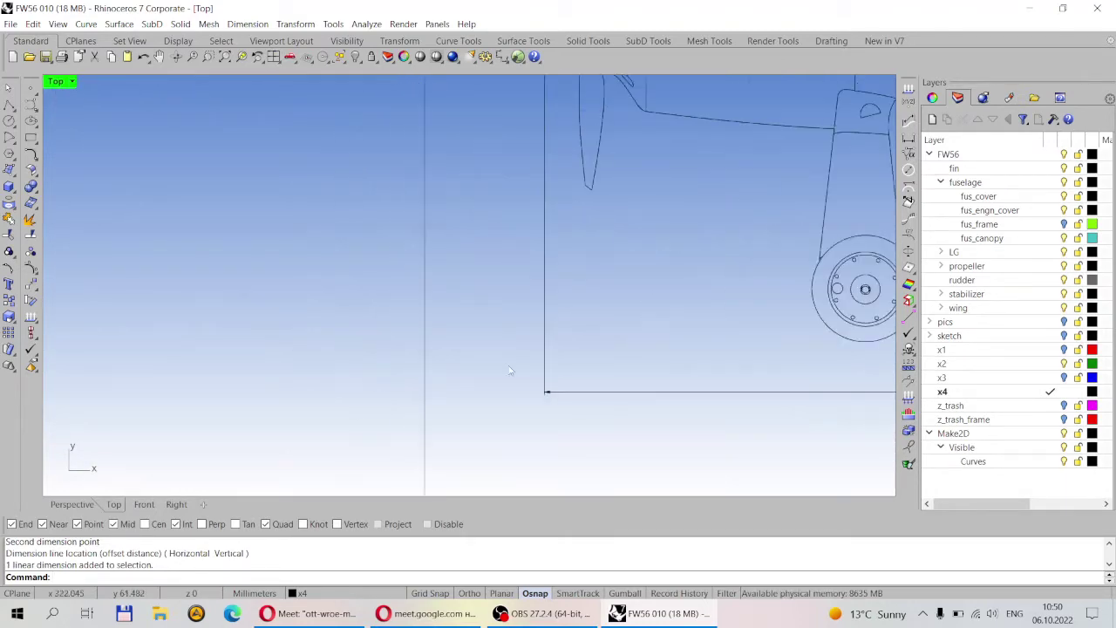
scroll(323, 411, "up", 2)
scroll(316, 391, "down", 6)
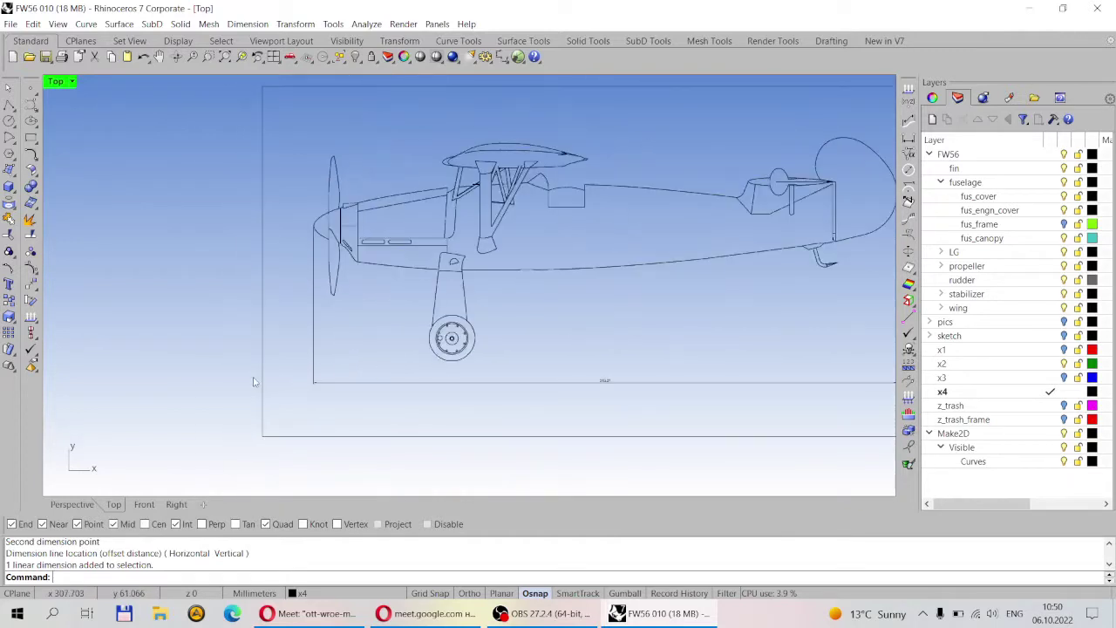
scroll(515, 387, "down", 3)
scroll(590, 331, "up", 4)
scroll(410, 335, "down", 1)
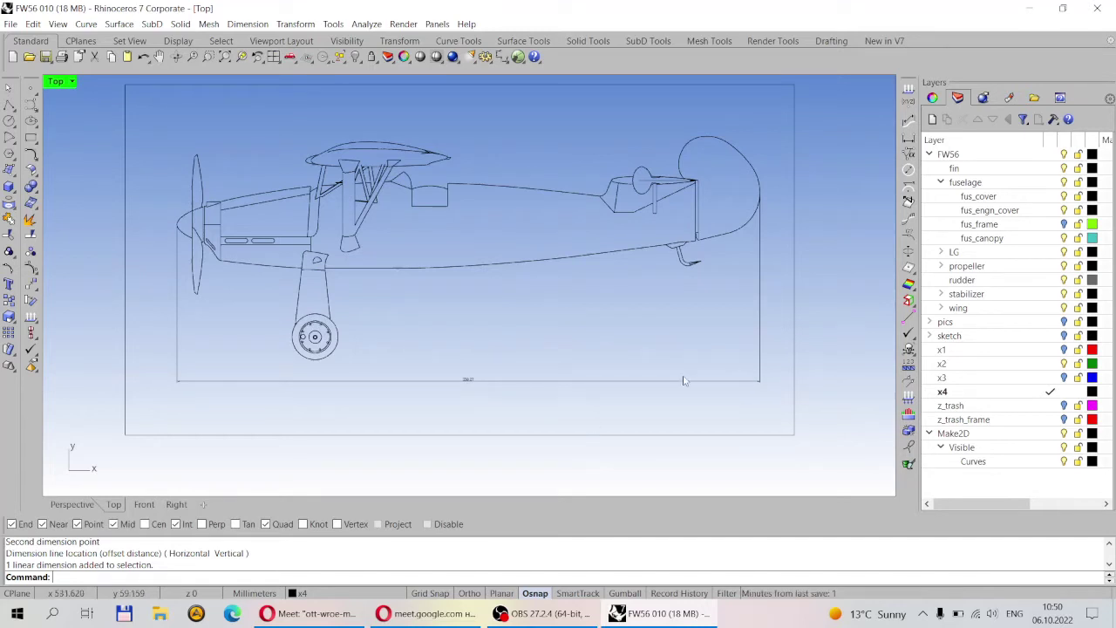
scroll(600, 398, "up", 2)
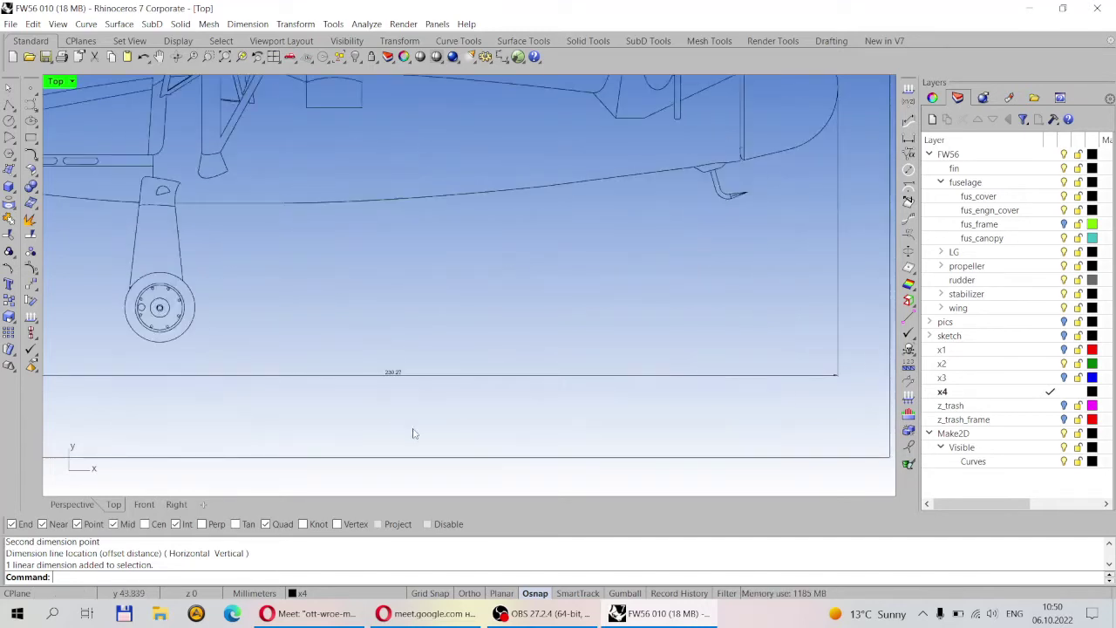
scroll(414, 433, "down", 1)
scroll(617, 366, "down", 1)
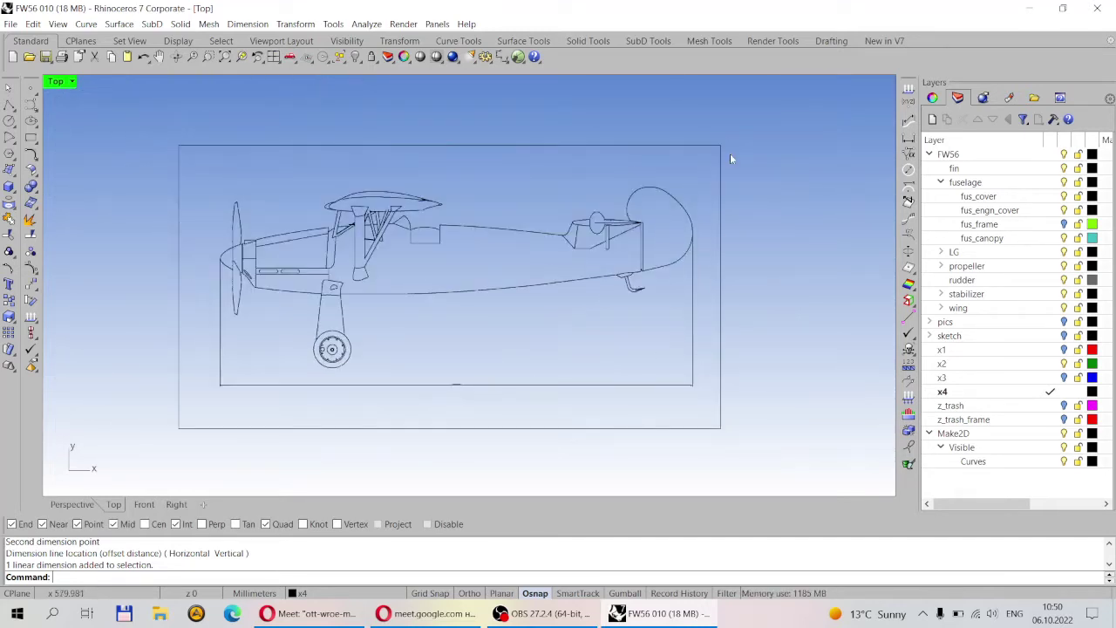
- Add a vertical linear dimension from the wing's highest point to the wheel's lowest point, placed ahead of the propeller
left_click(498, 56)
scroll(342, 162, "up", 2)
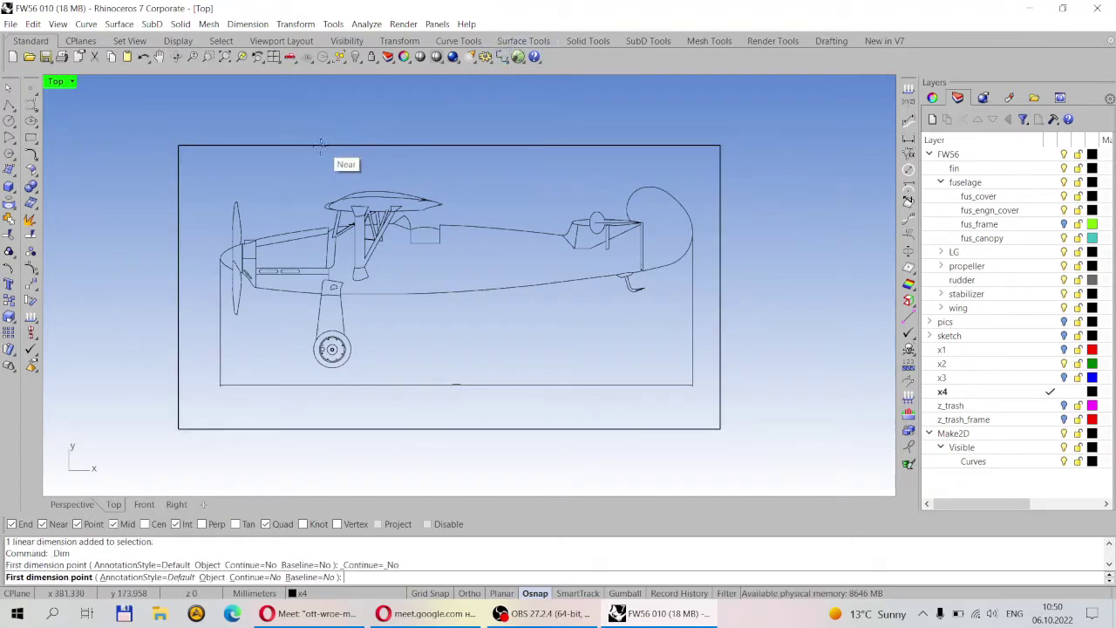
left_click(397, 206)
scroll(397, 205, "down", 1)
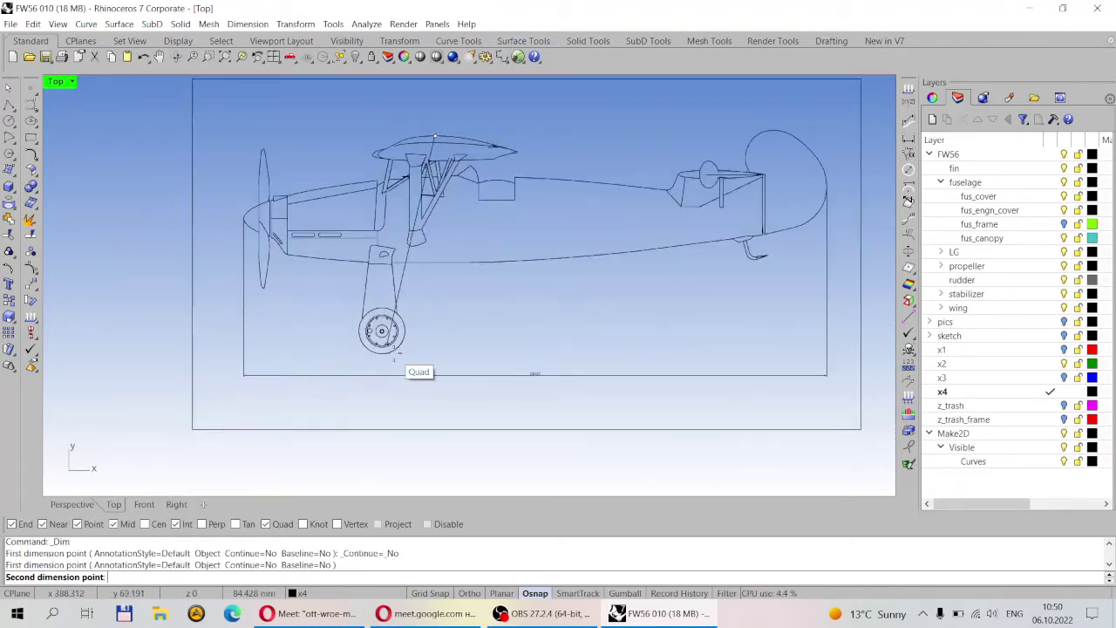
left_click(383, 356)
left_click(218, 249)
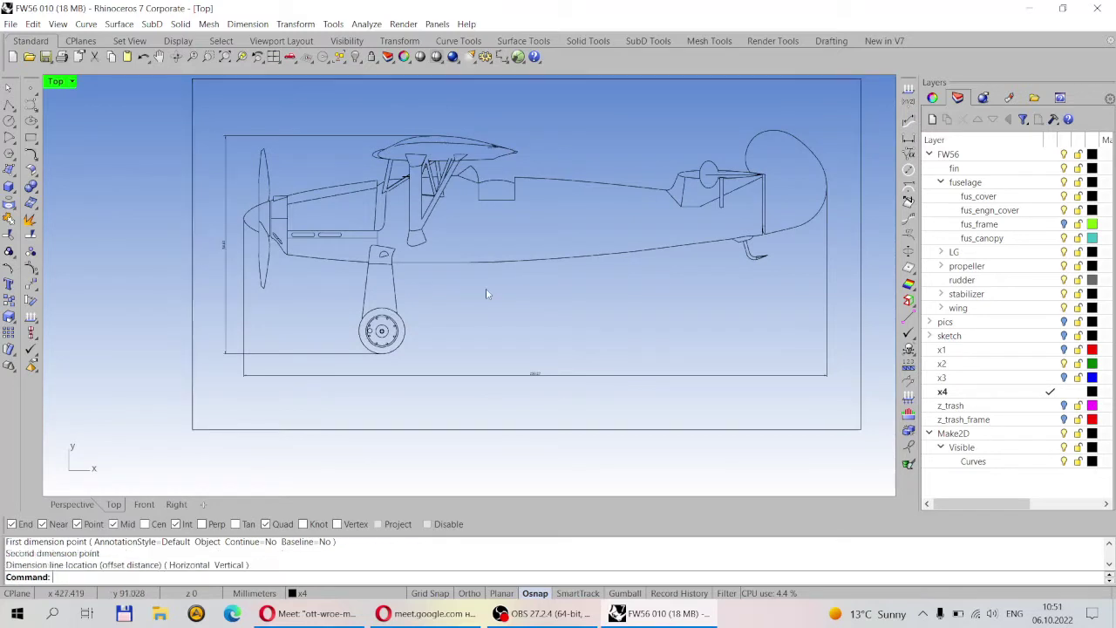
- Delete the whole 2D drawing with its frame and dimensions, and return to the Perspective view of the airplane
scroll(502, 339, "down", 1)
scroll(616, 275, "up", 2)
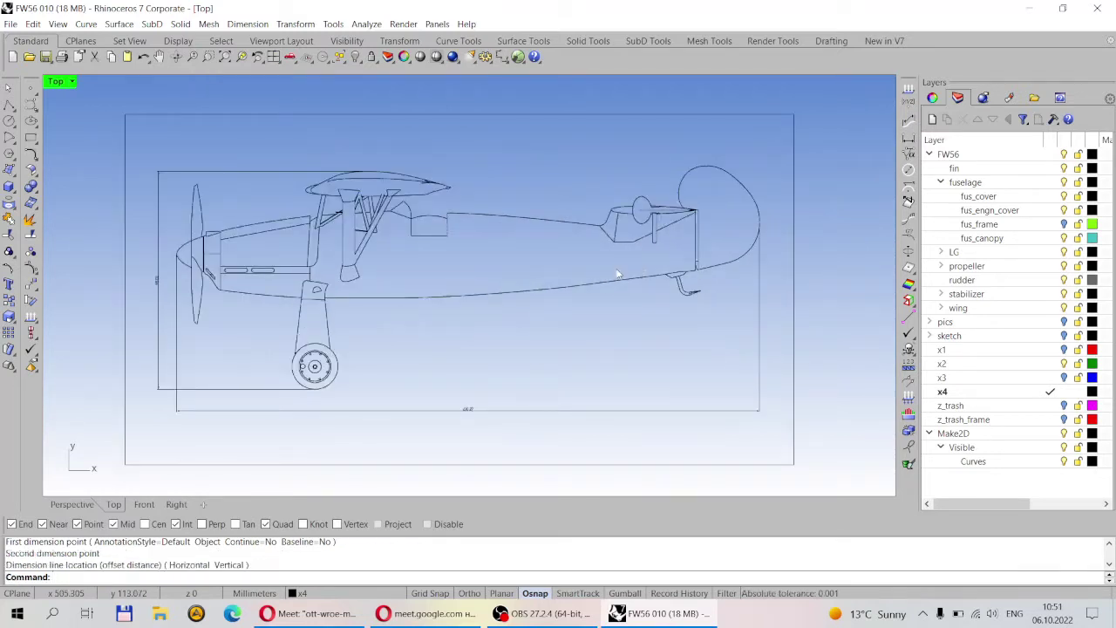
scroll(526, 243, "down", 2)
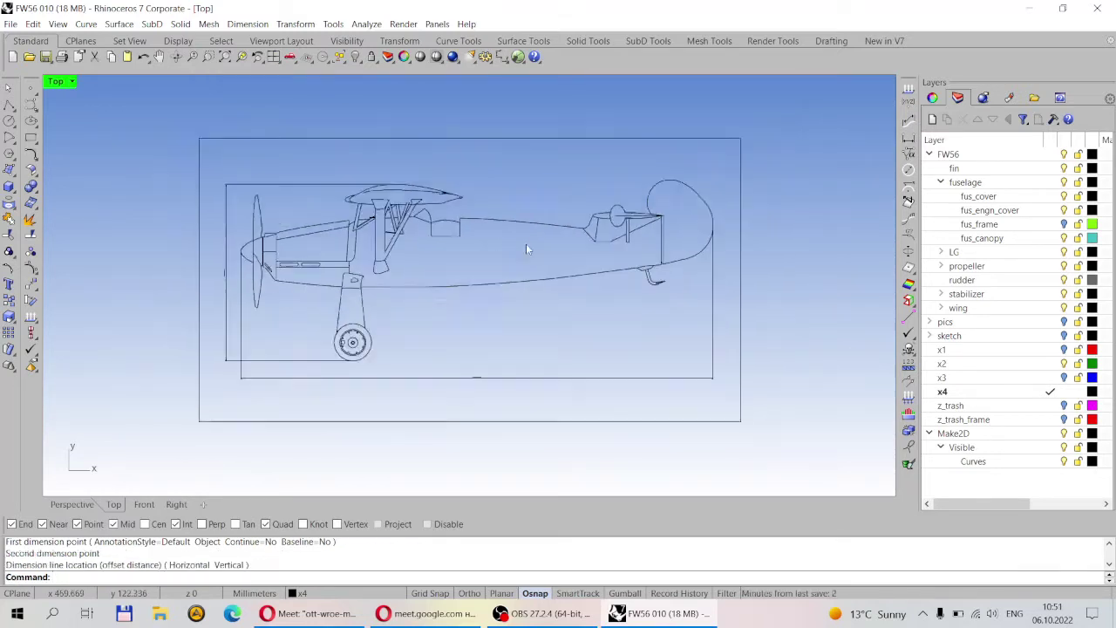
left_click_drag(754, 441, 219, 112)
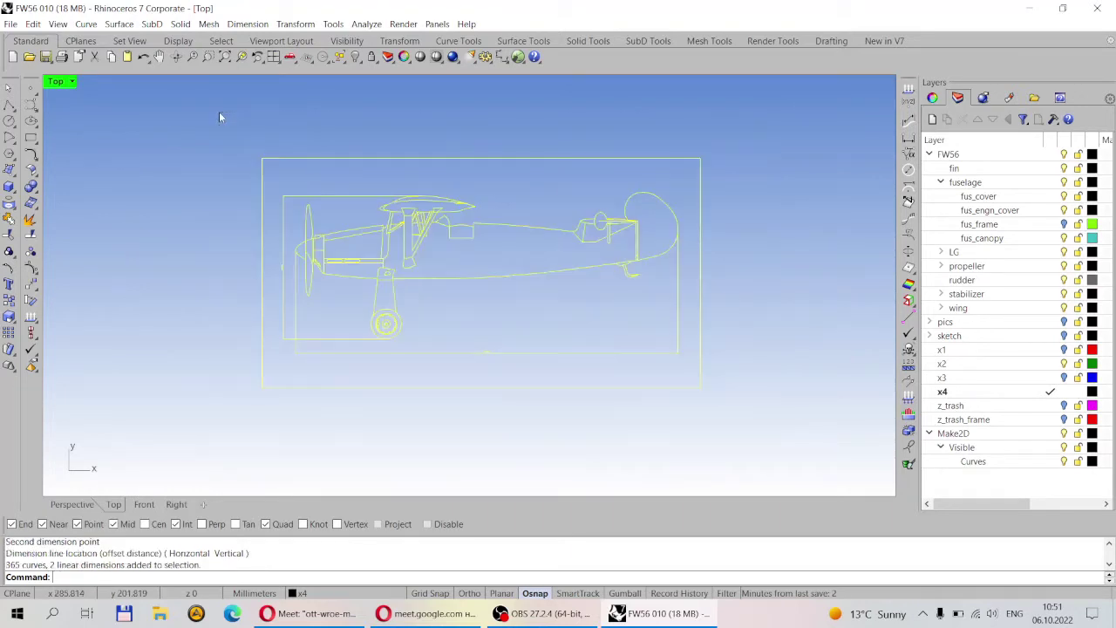
key("Delete")
left_click(71, 504)
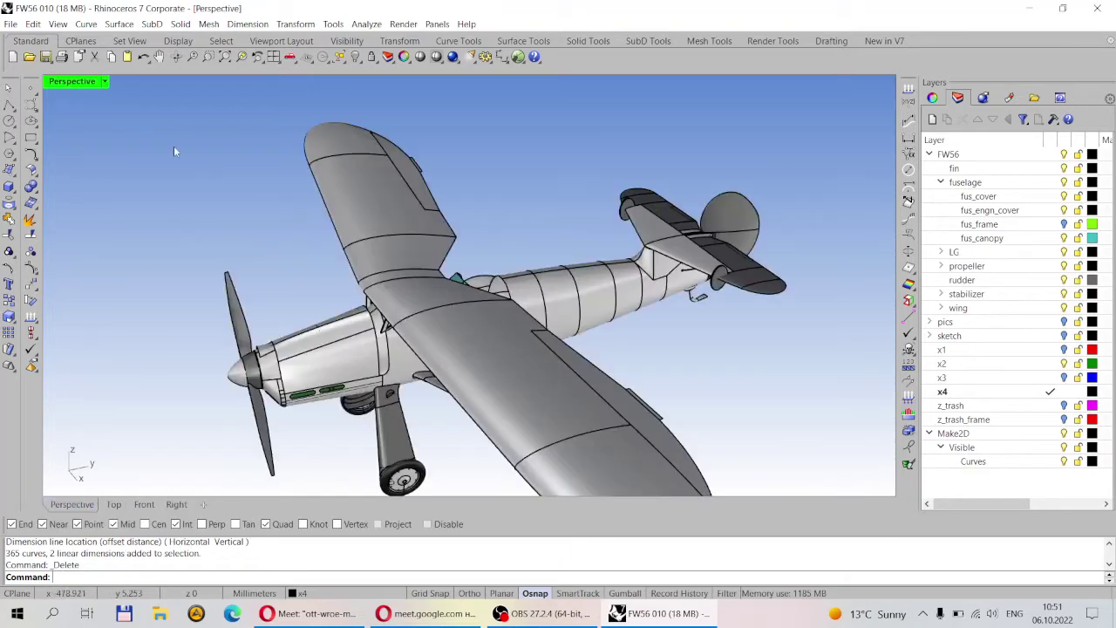
- Open the model file Jaskolka_bis 004+ from the DATA (E:) drive without saving the changes to FW56 010
left_click(29, 57)
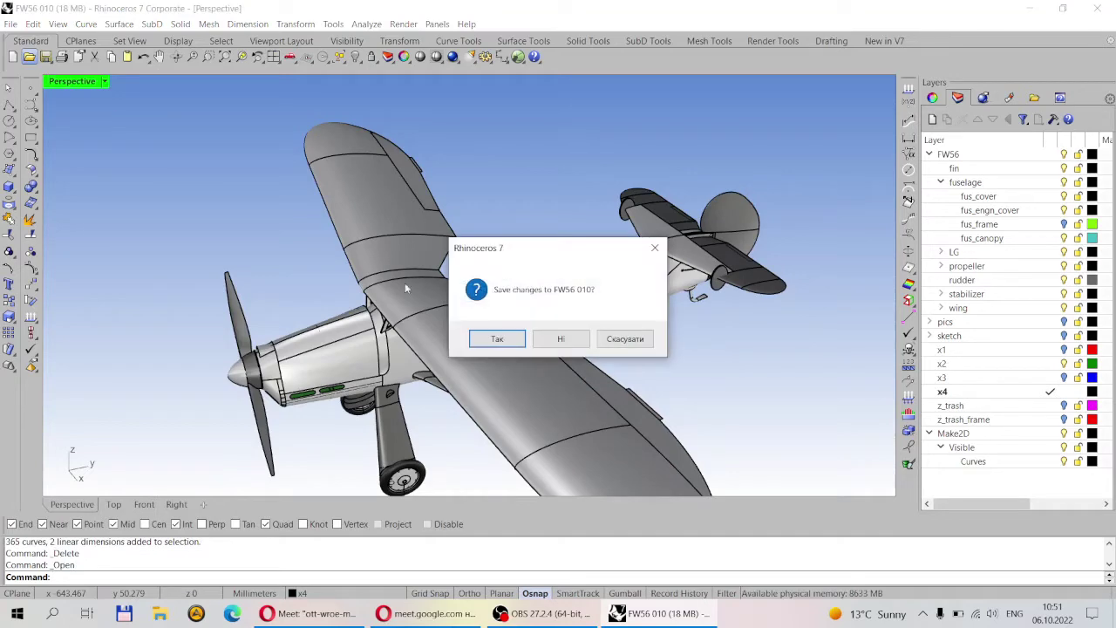
left_click(572, 342)
scroll(567, 292, "down", 3)
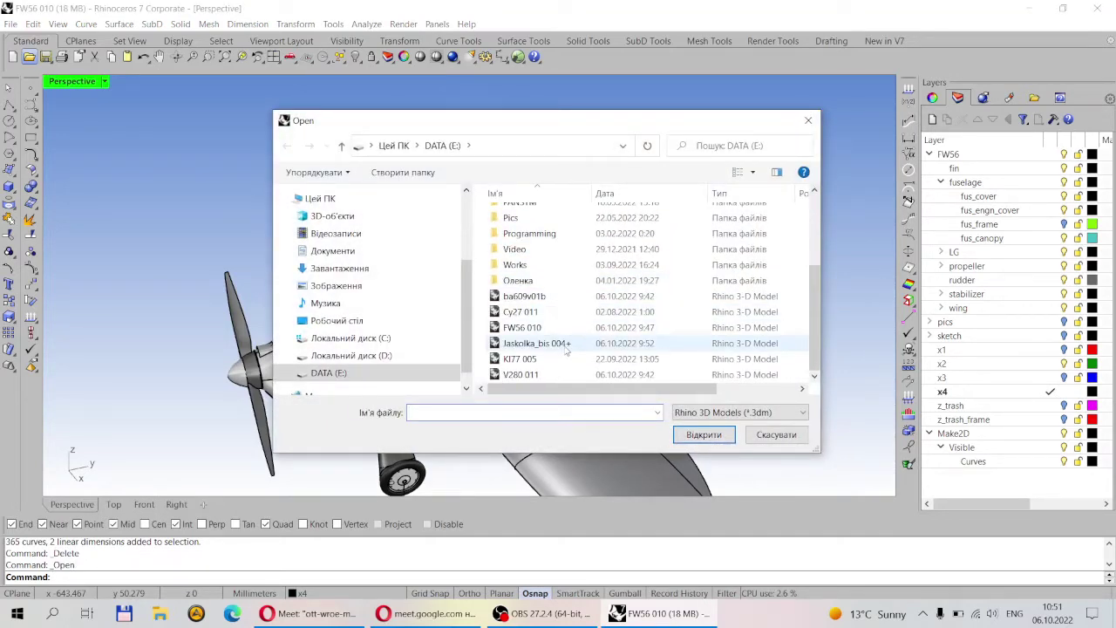
double_click(551, 345)
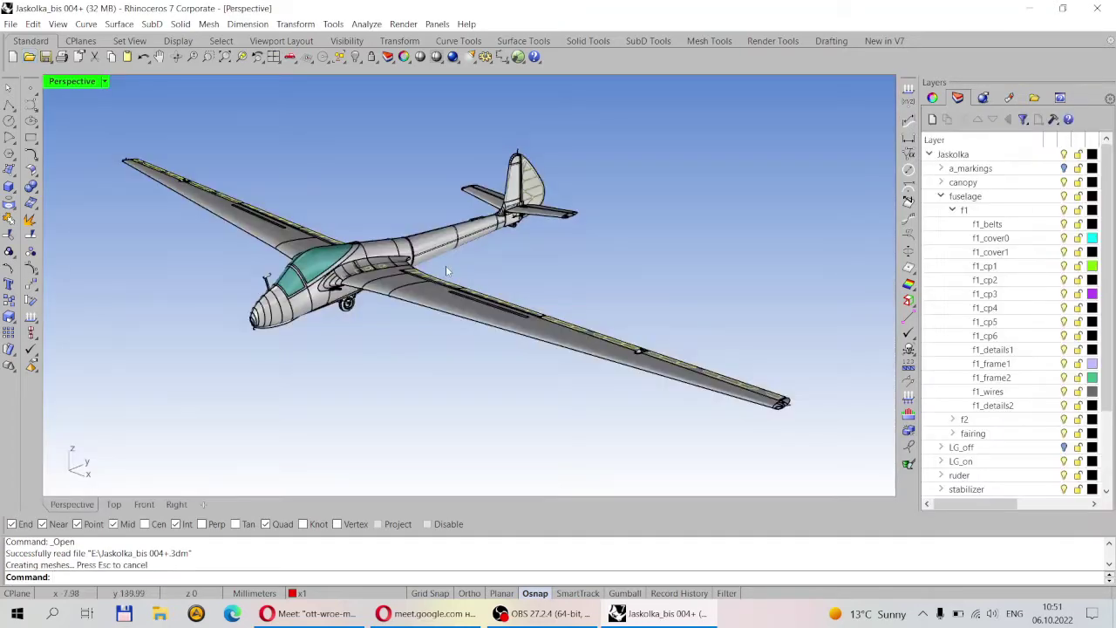
- Examine the Jaskolka glider from several angles and distances in the Perspective view
mouse_move(504, 241)
right_mouse_down()
mouse_move(481, 257)
mouse_move(523, 184)
mouse_move(492, 255)
mouse_move(514, 231)
right_mouse_up()
scroll(414, 236, "up", 3)
scroll(515, 231, "down", 2)
scroll(521, 277, "up", 4)
right_click_drag(521, 277, 634, 158)
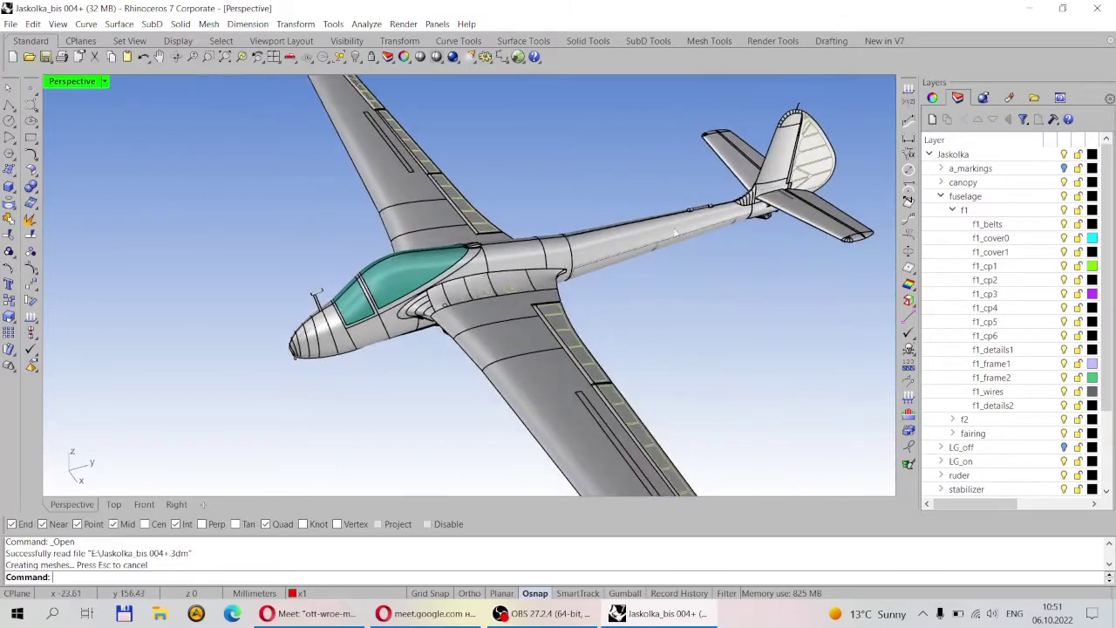
scroll(301, 245, "down", 2)
right_click_drag(301, 245, 593, 252)
scroll(612, 251, "down", 2)
scroll(612, 257, "up", 2)
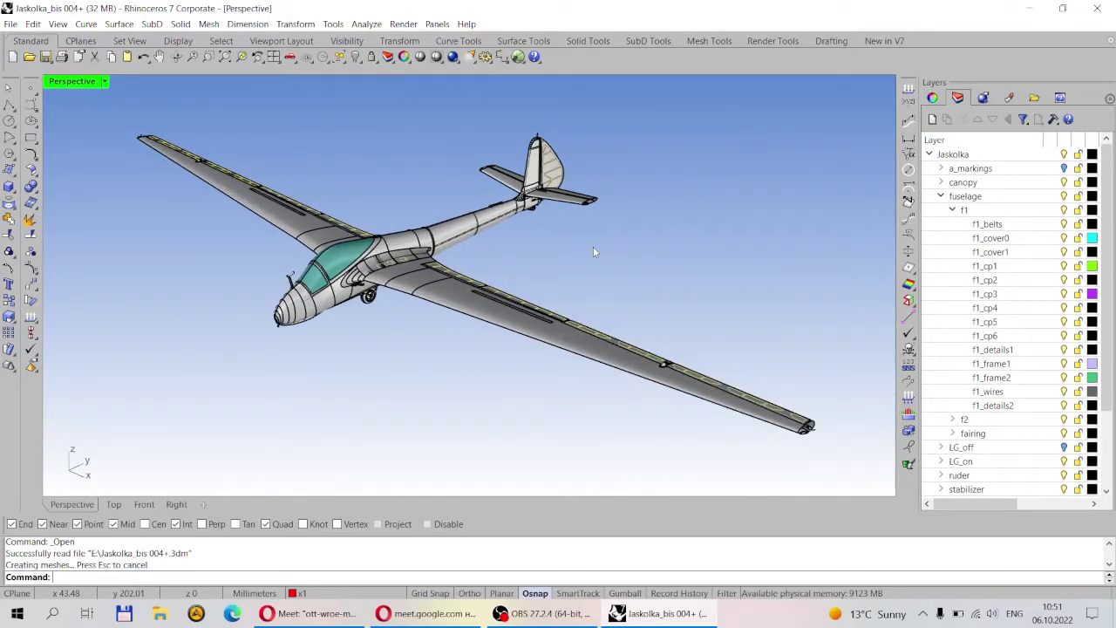
right_click_drag(548, 219, 529, 287)
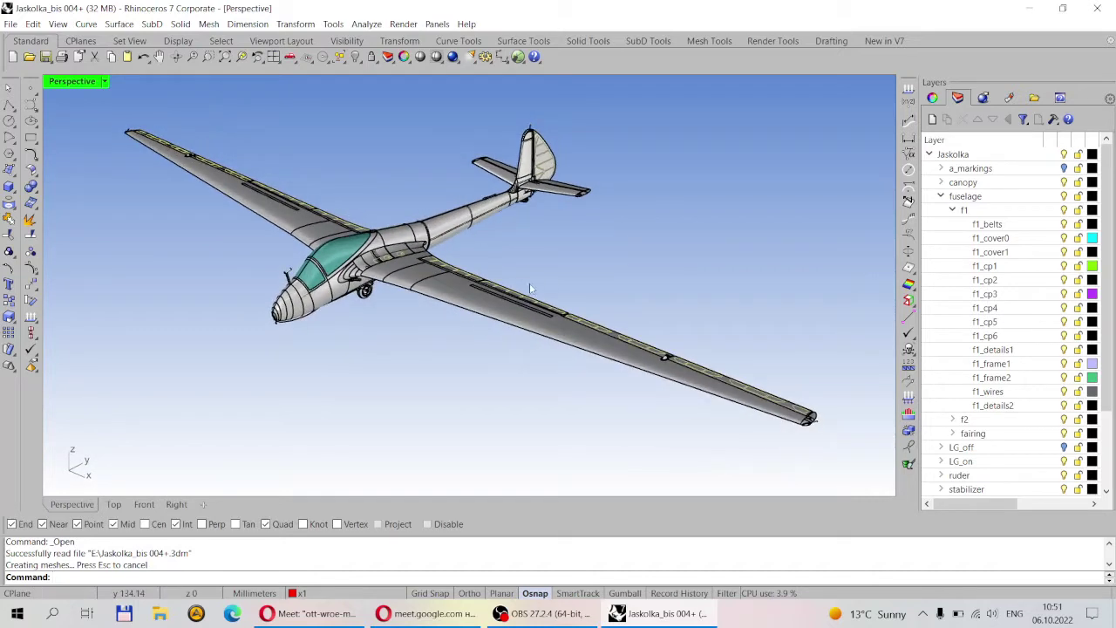
left_click(453, 56)
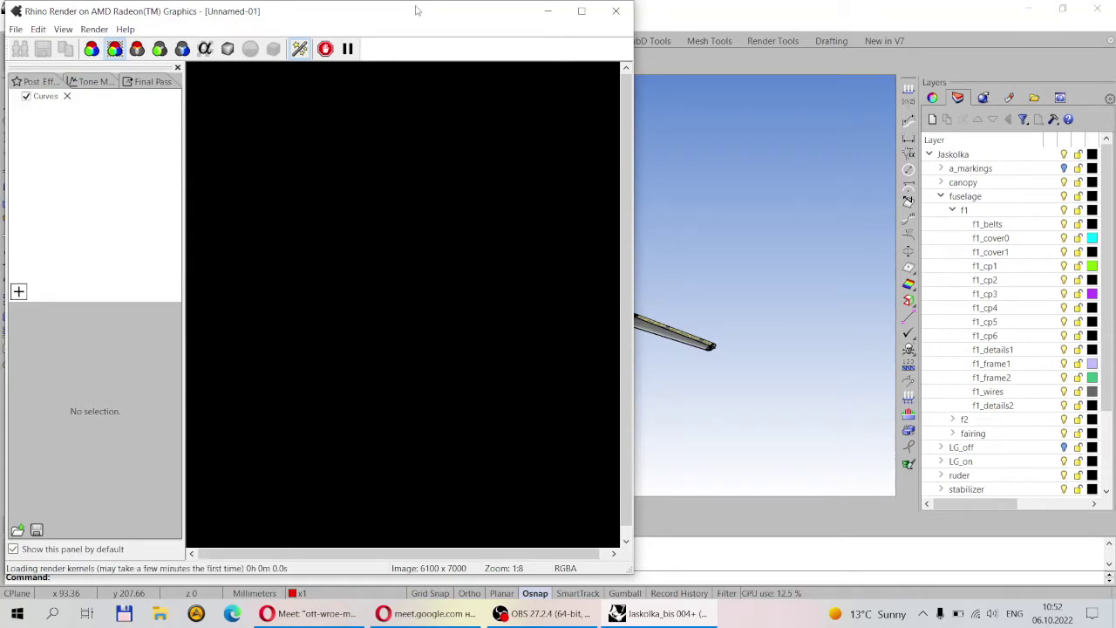
left_click(616, 11)
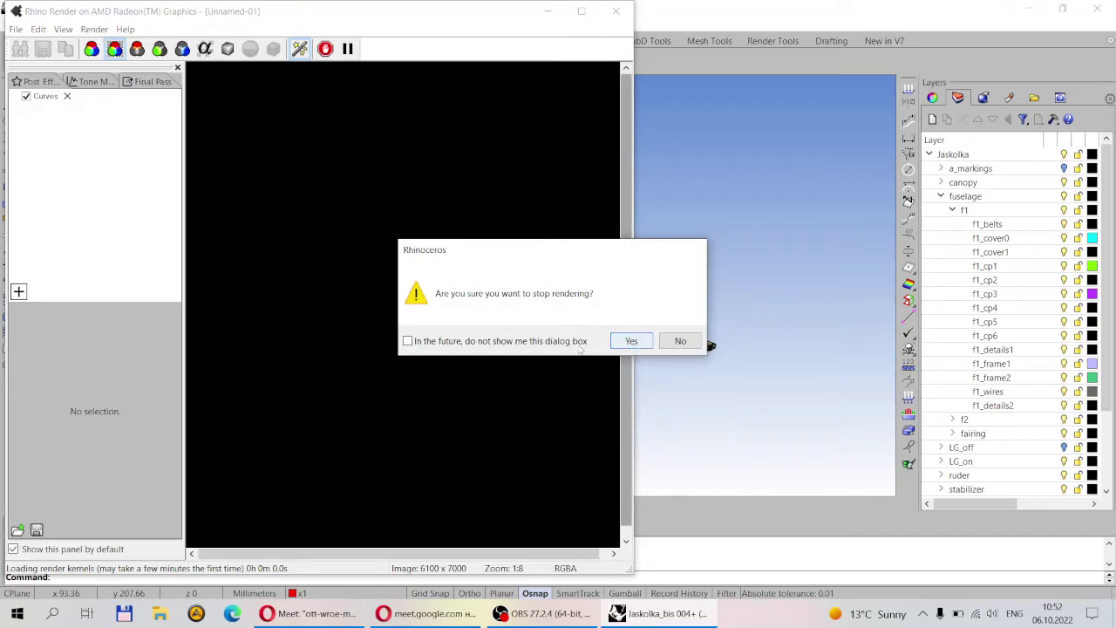
left_click(631, 340)
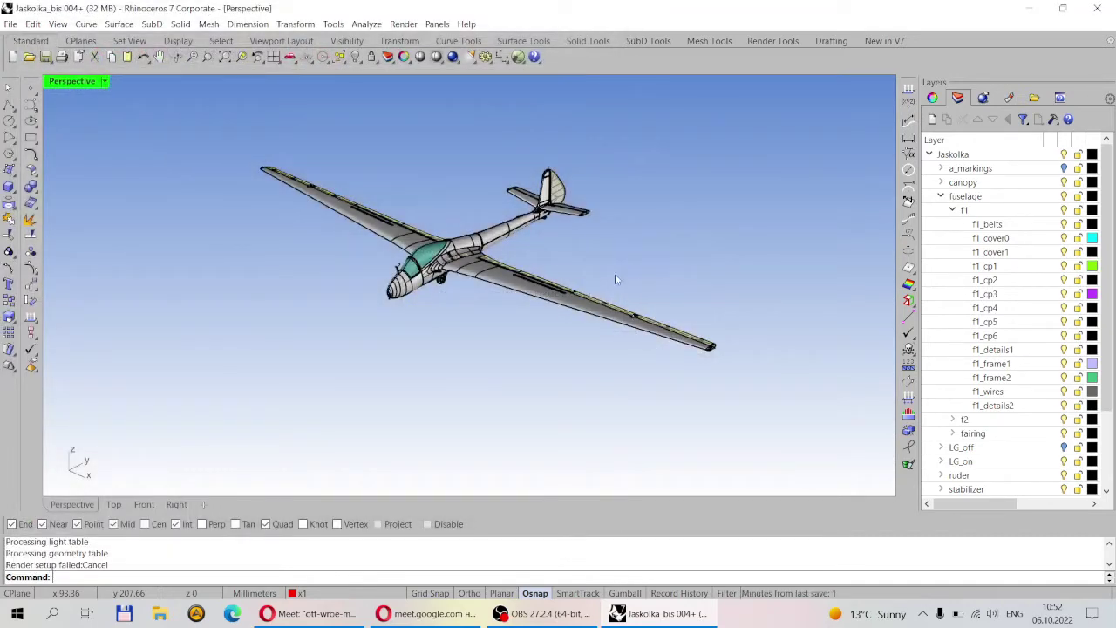
- Preview the whole Jaskolka glider in the Perspective view with the Shade command in Shaded display mode
scroll(543, 259, "up", 3)
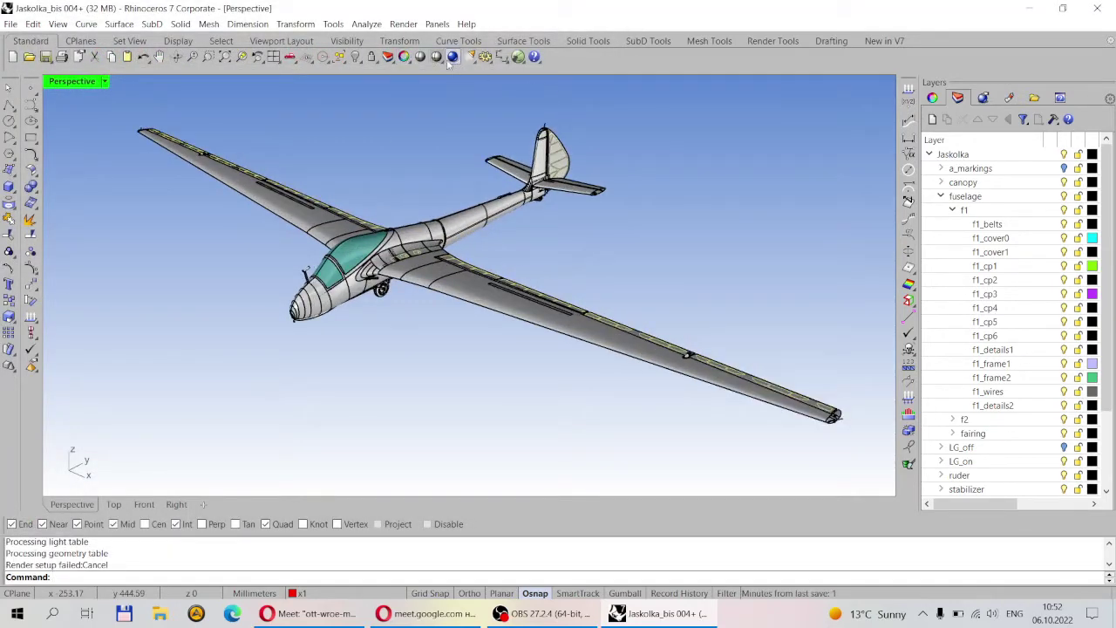
right_click_drag(647, 229, 497, 169)
right_click_drag(592, 286, 477, 344)
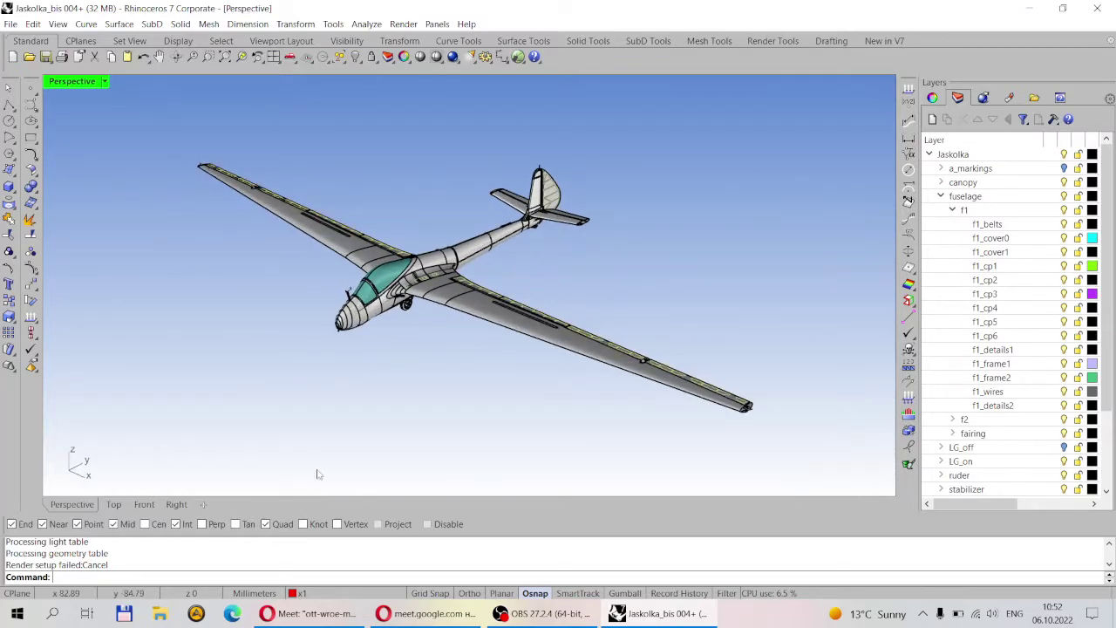
mouse_move(475, 300)
right_mouse_down()
mouse_move(572, 331)
mouse_move(565, 290)
mouse_move(570, 317)
mouse_move(594, 310)
mouse_move(523, 290)
mouse_move(608, 308)
mouse_move(599, 242)
mouse_move(600, 298)
mouse_move(540, 284)
mouse_move(558, 207)
mouse_move(368, 211)
mouse_move(643, 250)
mouse_move(581, 306)
mouse_move(490, 263)
mouse_move(420, 203)
mouse_move(461, 268)
mouse_move(373, 211)
mouse_move(323, 213)
mouse_move(381, 277)
right_mouse_up()
left_click(421, 57)
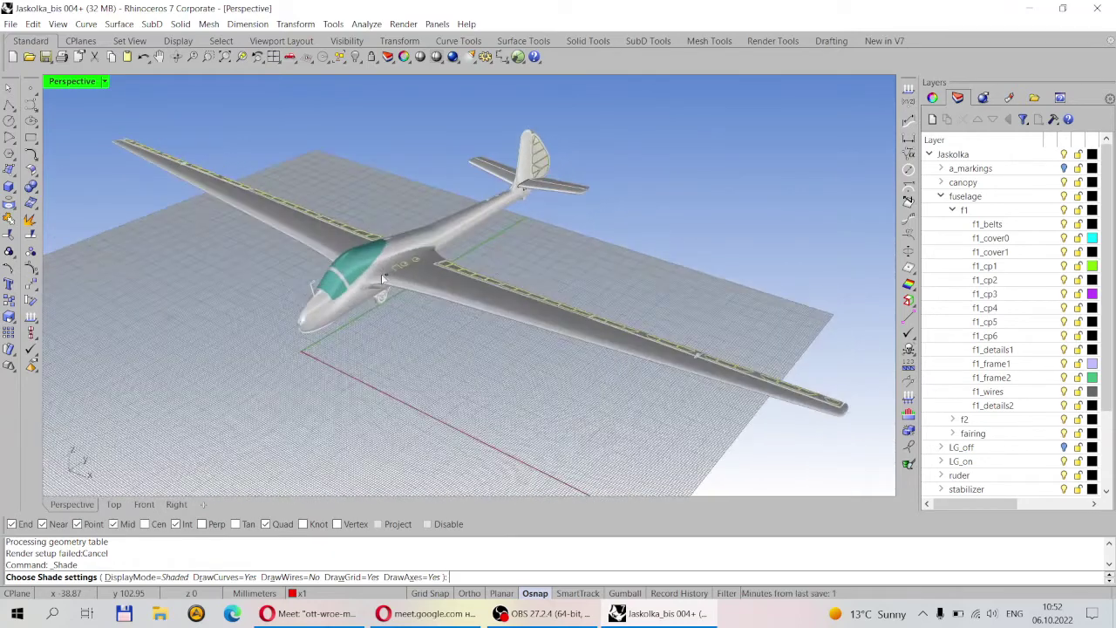
- Close the shaded preview and hide the canopy's cp_bis_glass layer to expose the cockpit
key("Return")
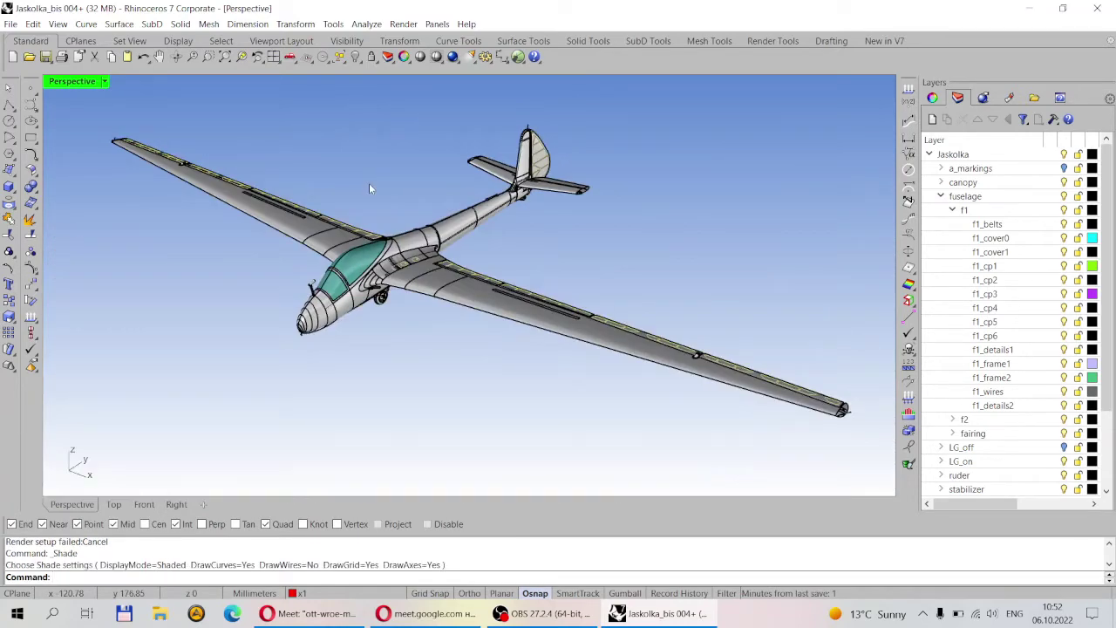
left_click(462, 285)
scroll(275, 238, "up", 4)
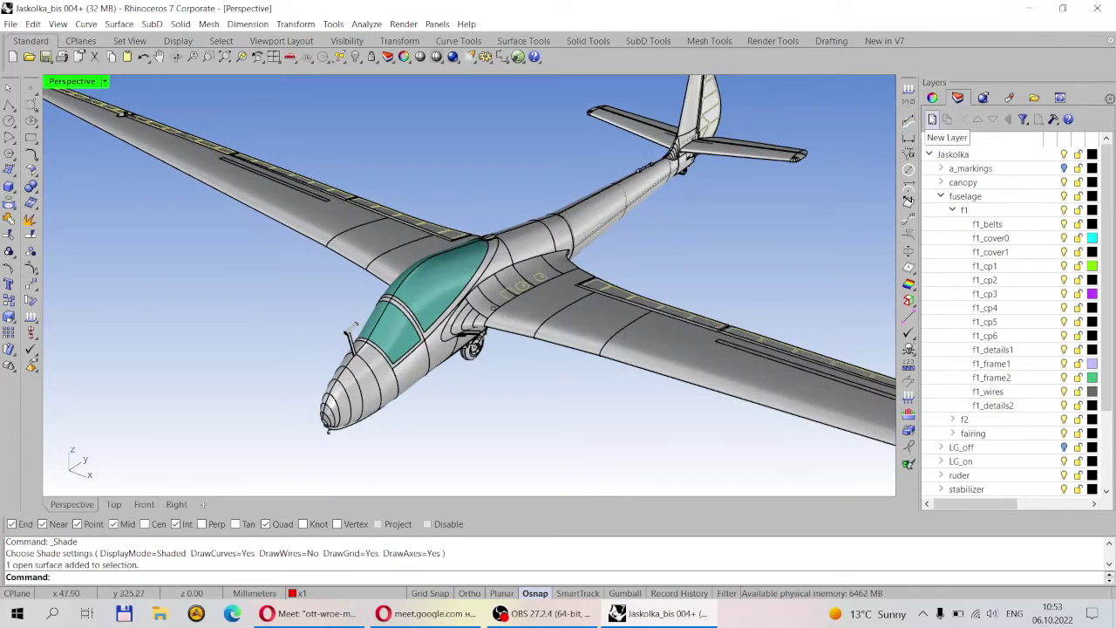
left_click(941, 182)
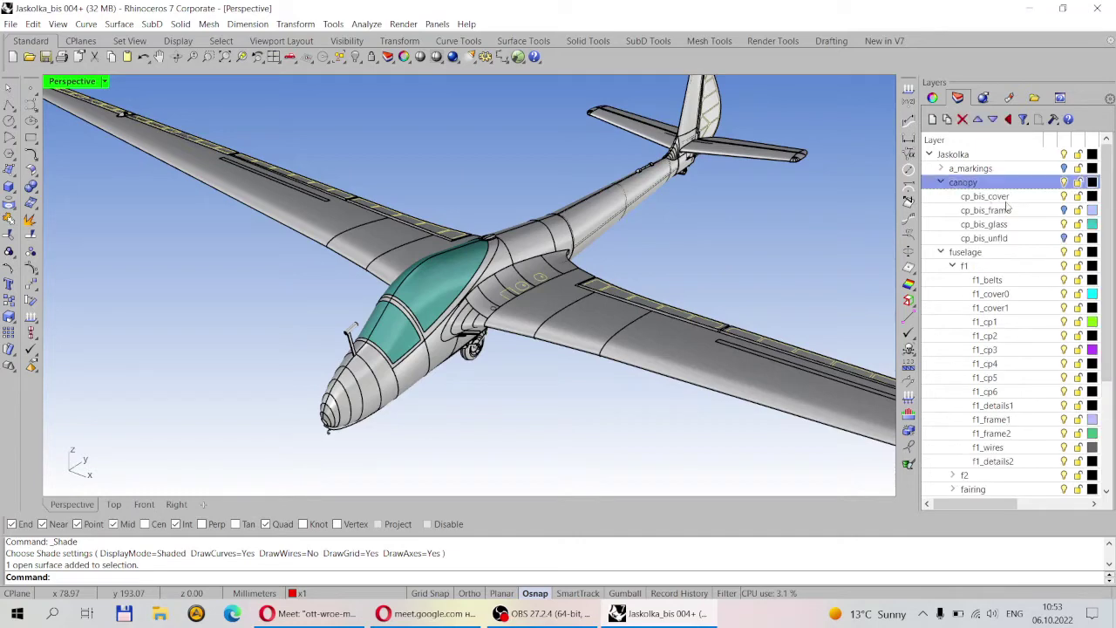
left_click(1063, 225)
- Examine the exposed cockpit interior of the Jaskolka glider up close and in relation to the whole airframe
right_click_drag(766, 264, 697, 279)
scroll(697, 279, "up", 5)
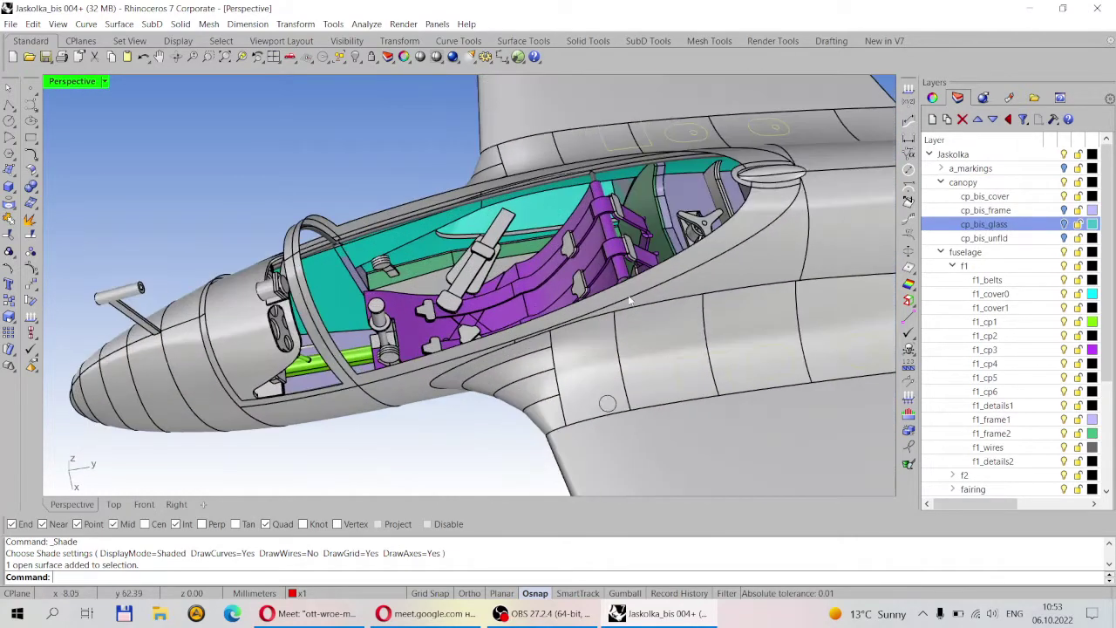
scroll(629, 299, "down", 4)
right_click_drag(629, 300, 461, 324)
scroll(497, 250, "down", 3)
scroll(393, 305, "down", 2)
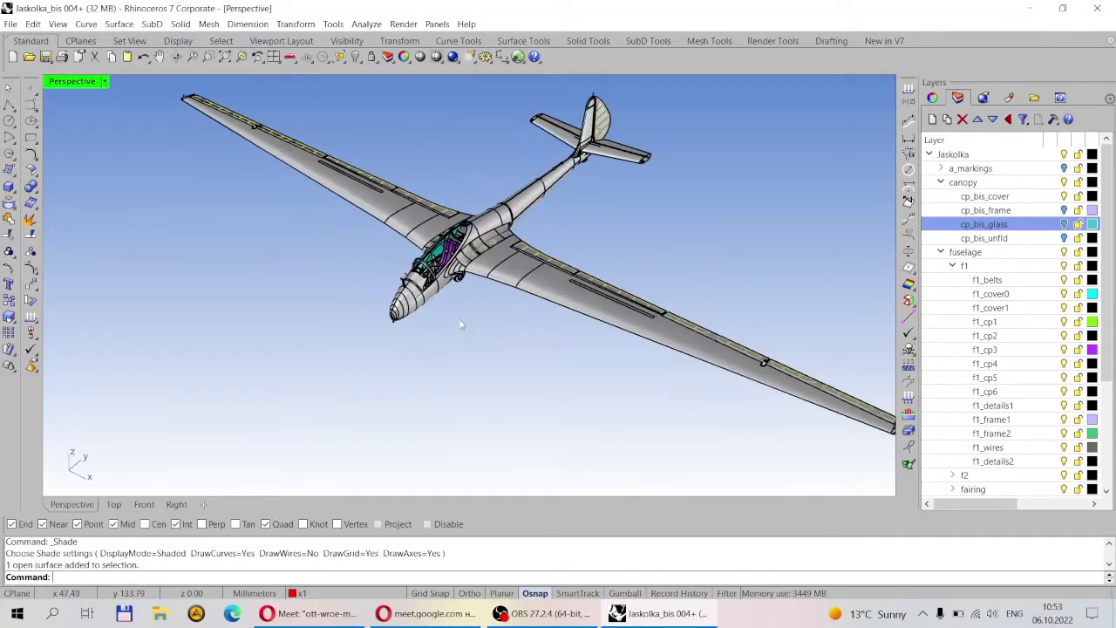
scroll(461, 325, "down", 2)
scroll(471, 305, "up", 3)
scroll(488, 297, "down", 3)
right_click_drag(505, 288, 568, 255)
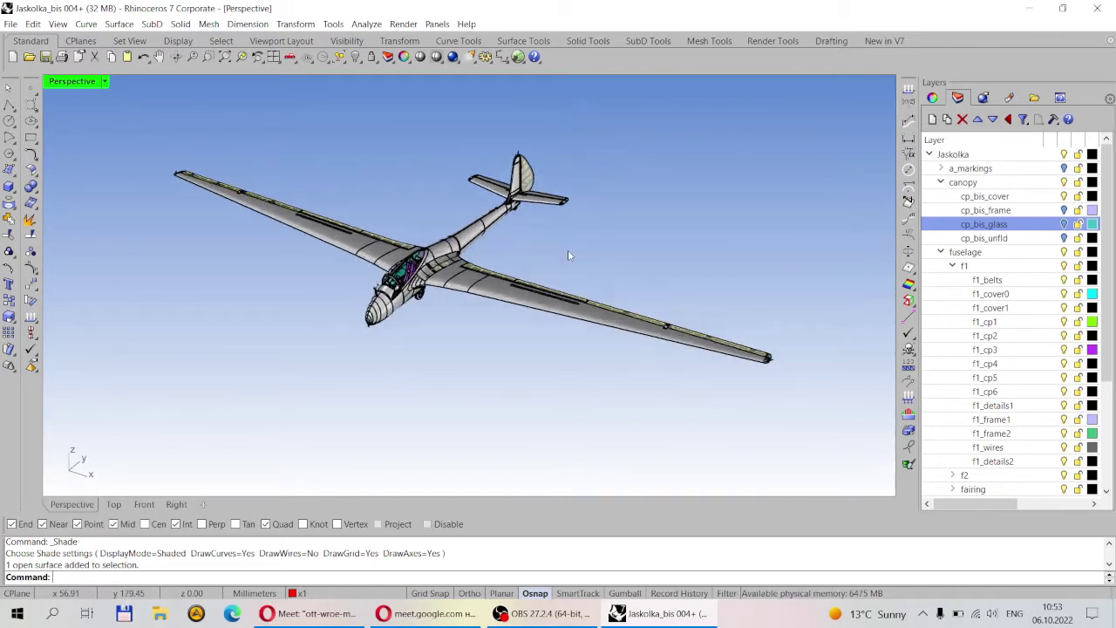
scroll(568, 255, "up", 2)
scroll(368, 263, "up", 3)
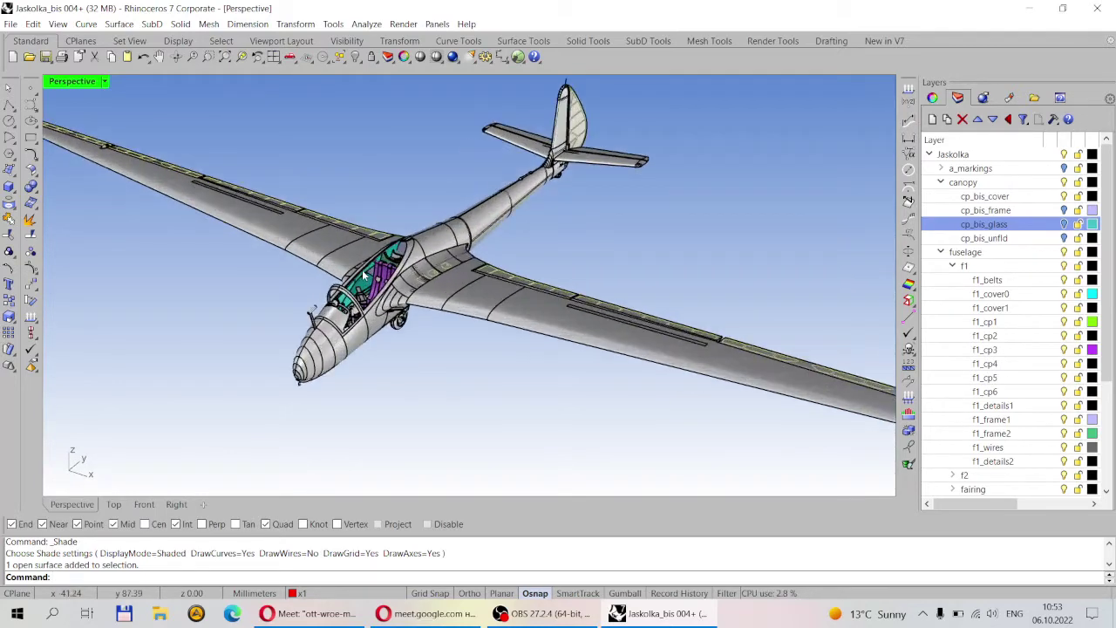
scroll(368, 263, "down", 3)
scroll(365, 169, "down", 1)
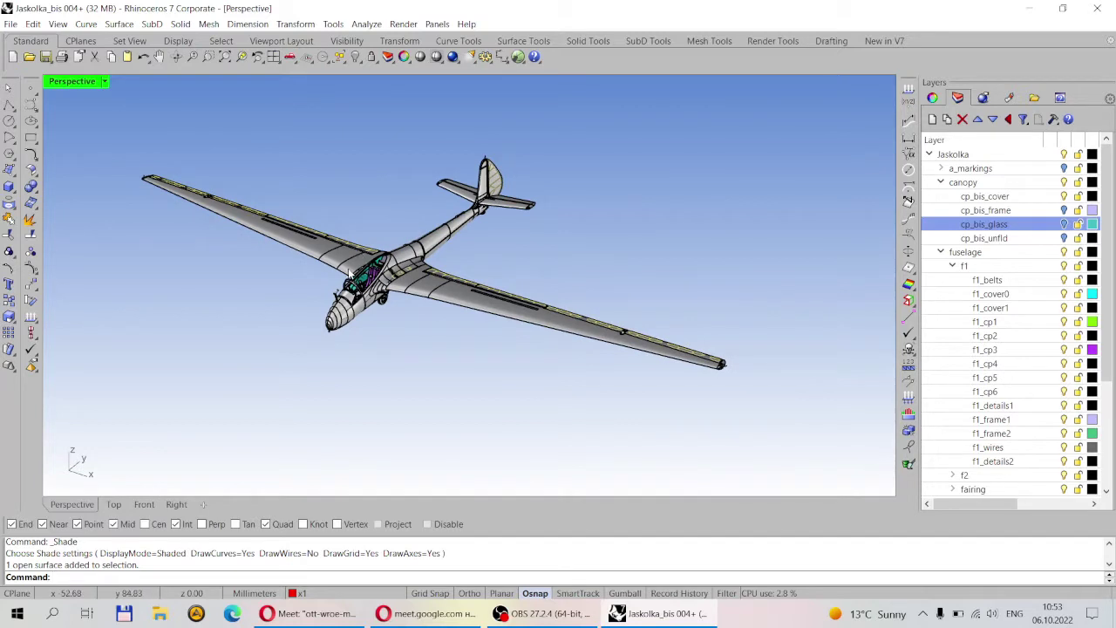
scroll(349, 273, "down", 1)
scroll(328, 226, "up", 2)
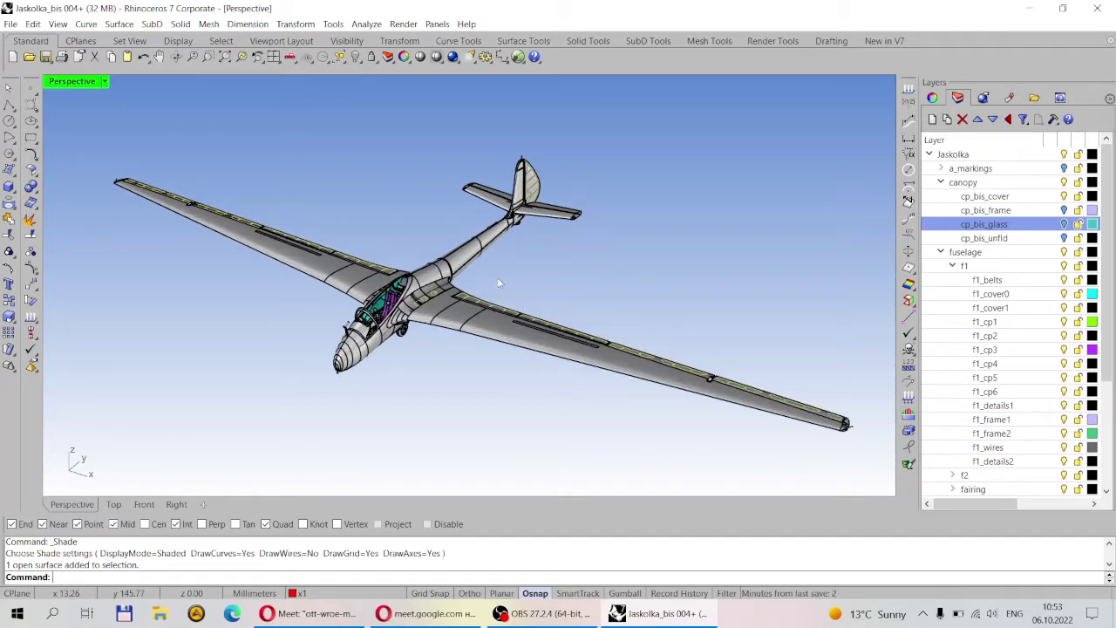
right_click_drag(489, 286, 599, 288)
scroll(593, 261, "up", 10)
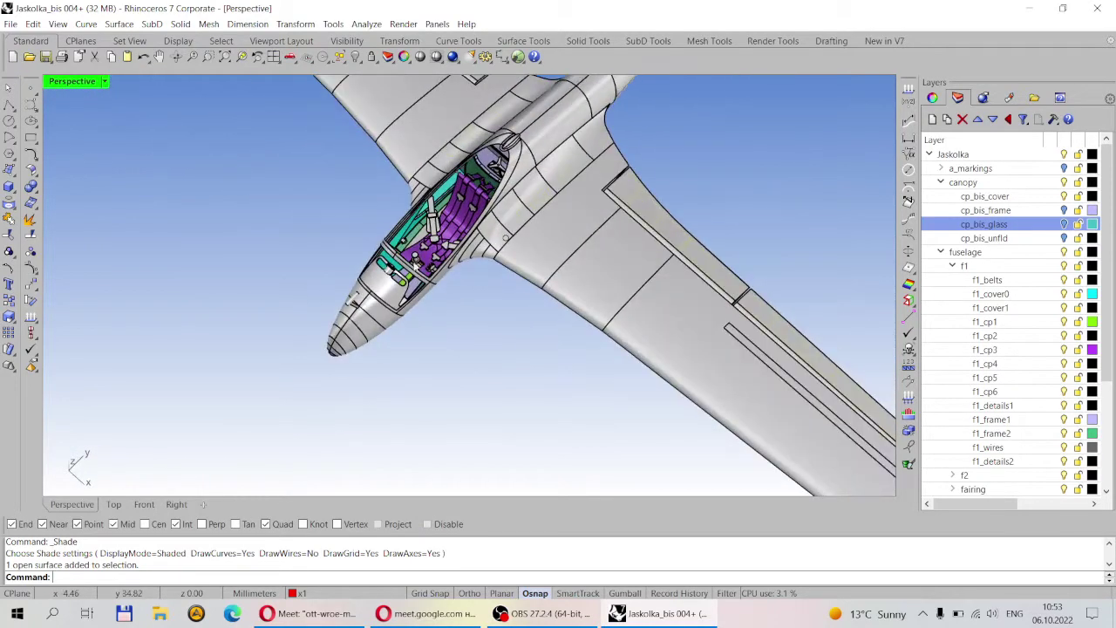
right_click_drag(589, 246, 525, 235)
scroll(501, 231, "down", 8)
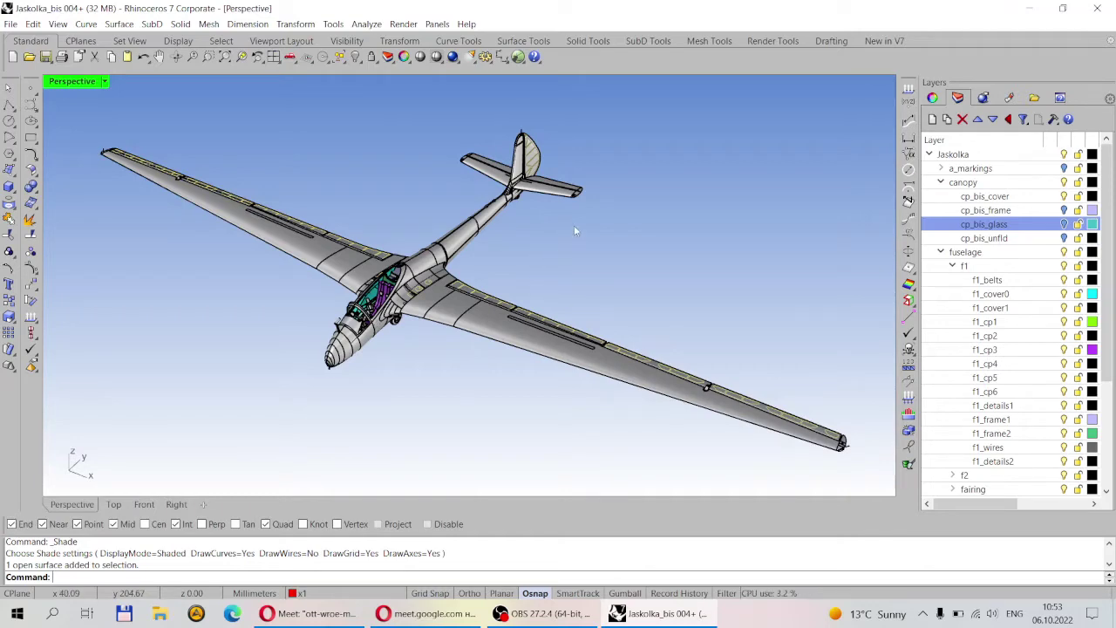
- Examine the complete Jaskolka glider from the front and side at several distances in the Perspective view
right_click_drag(482, 312, 345, 256)
scroll(398, 282, "up", 5)
scroll(457, 290, "down", 5)
scroll(346, 255, "down", 3)
scroll(345, 255, "up", 3)
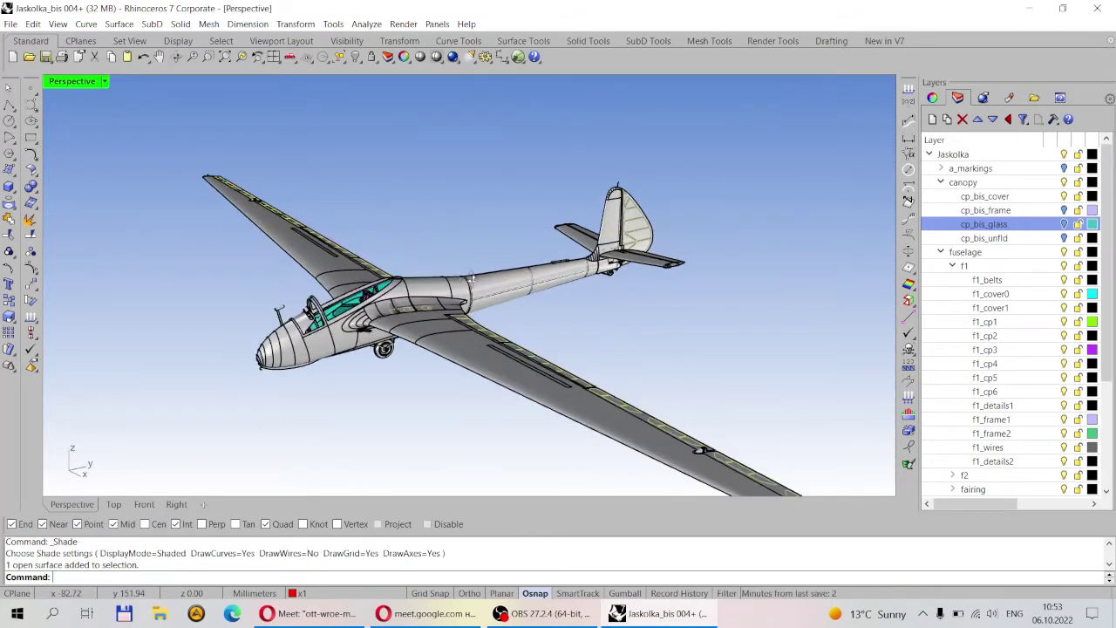
scroll(346, 255, "down", 2)
scroll(449, 274, "up", 4)
scroll(367, 313, "down", 6)
scroll(367, 313, "up", 3)
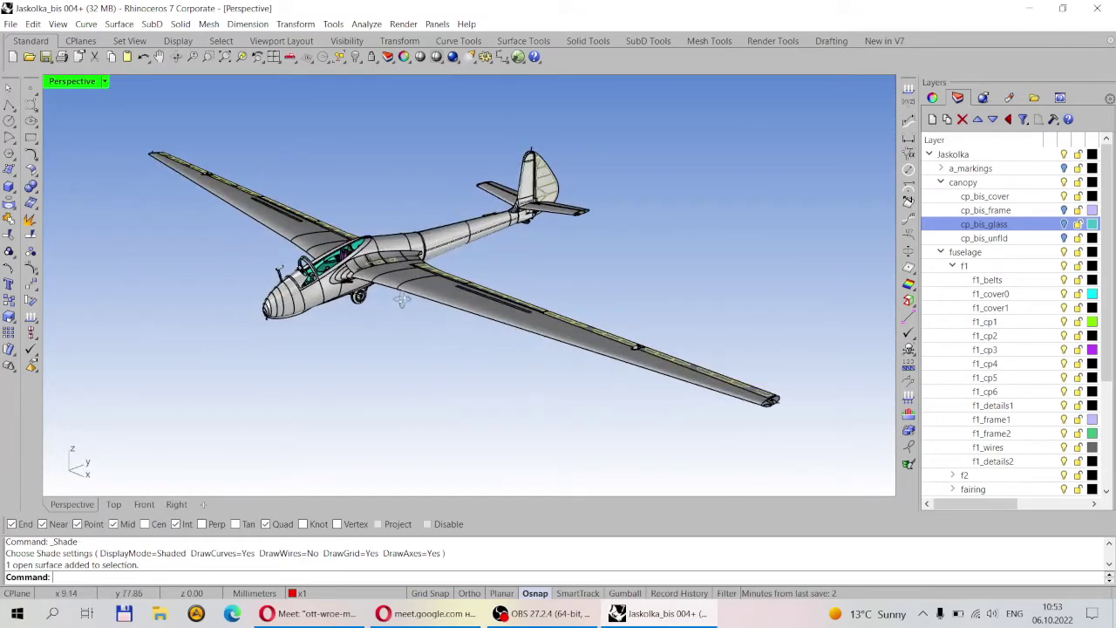
right_click_drag(396, 297, 422, 312)
scroll(376, 285, "down", 2)
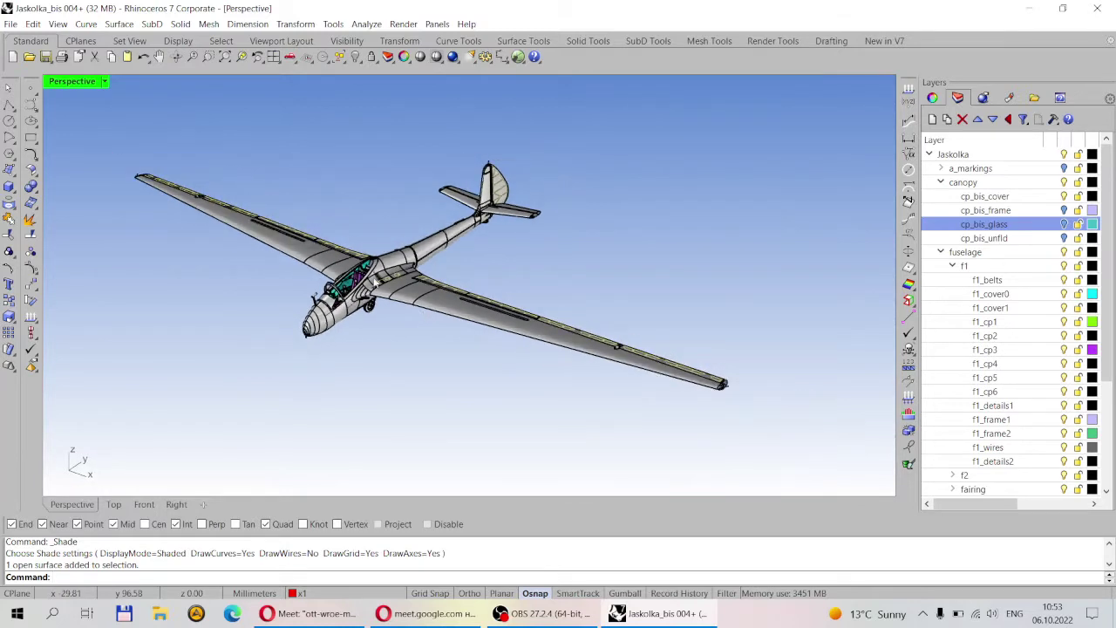
scroll(374, 280, "up", 2)
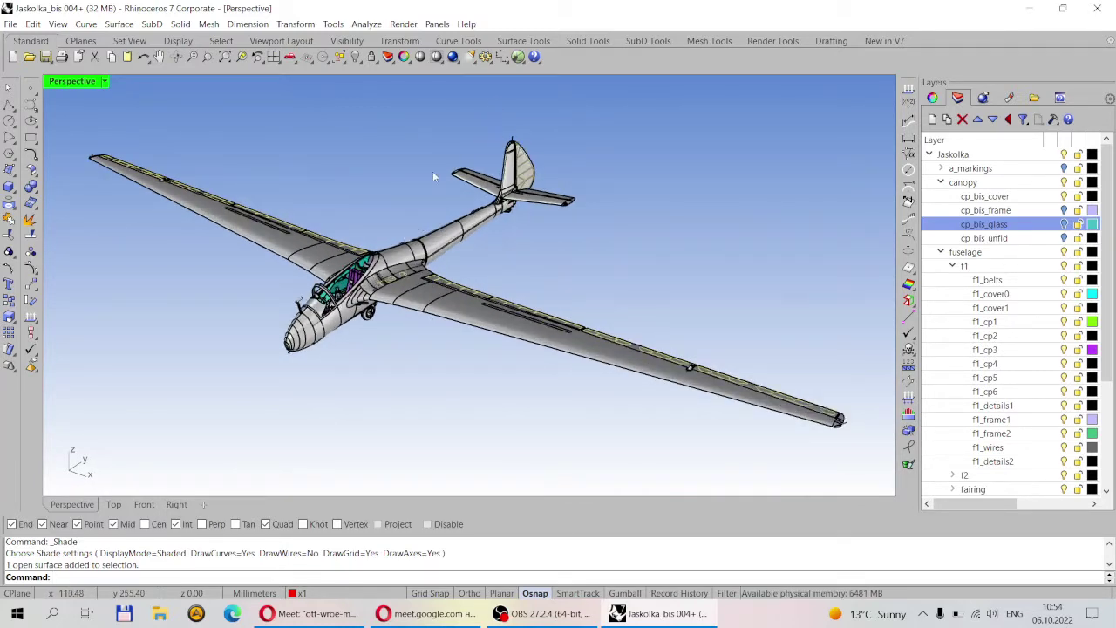
right_click_drag(722, 210, 642, 222)
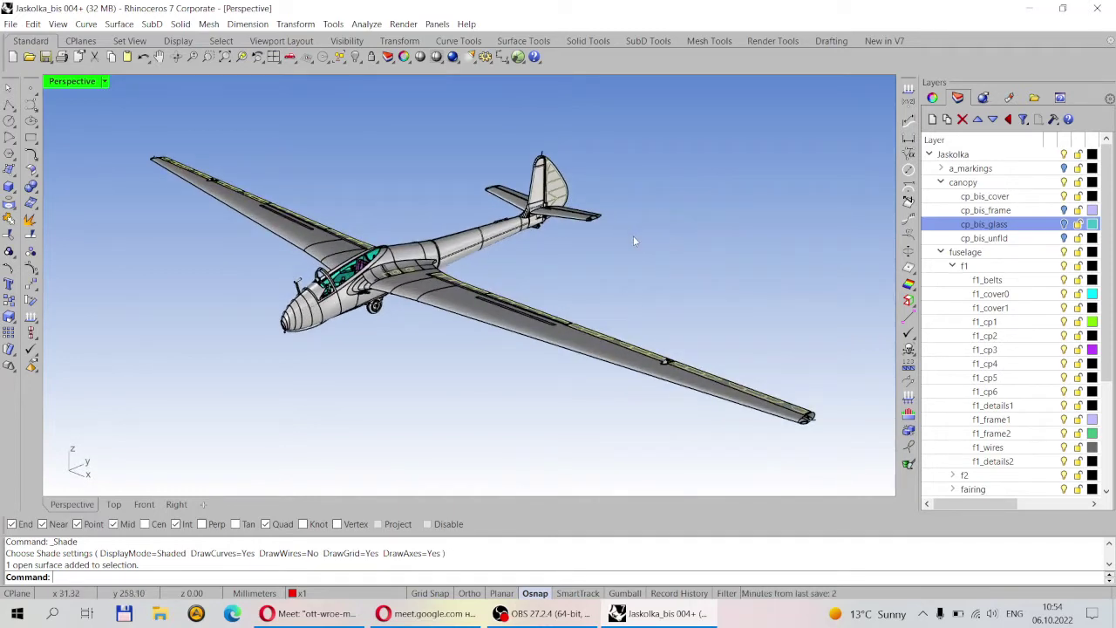
- Open the model file Cy27 011 from the DATA (E:) drive without saving the changes to Jaskolka_bis 004+
left_click(29, 56)
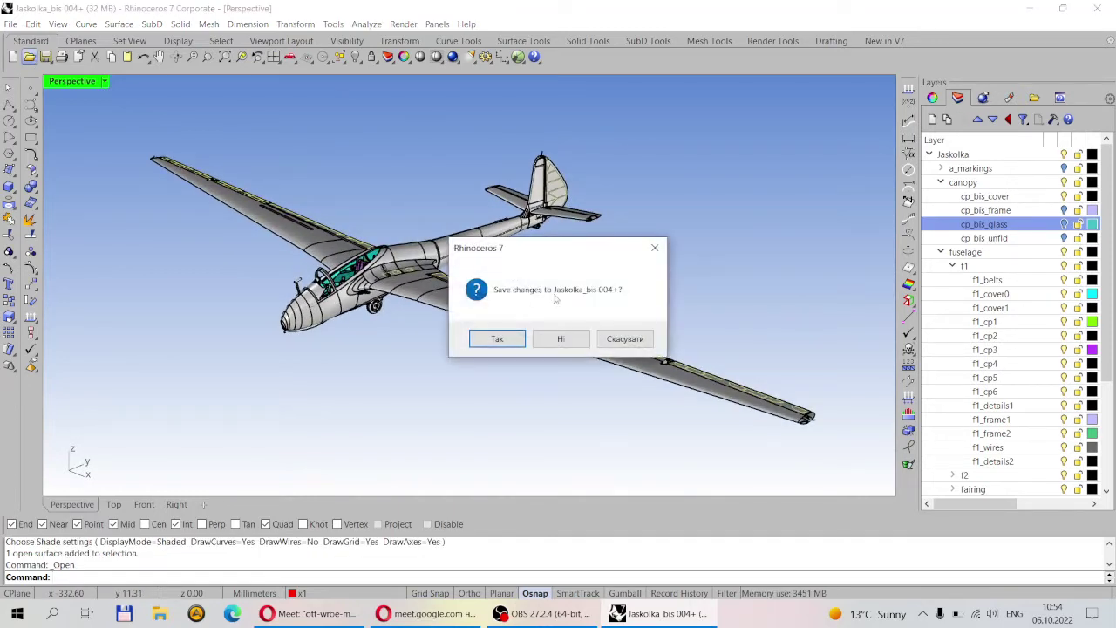
left_click(549, 340)
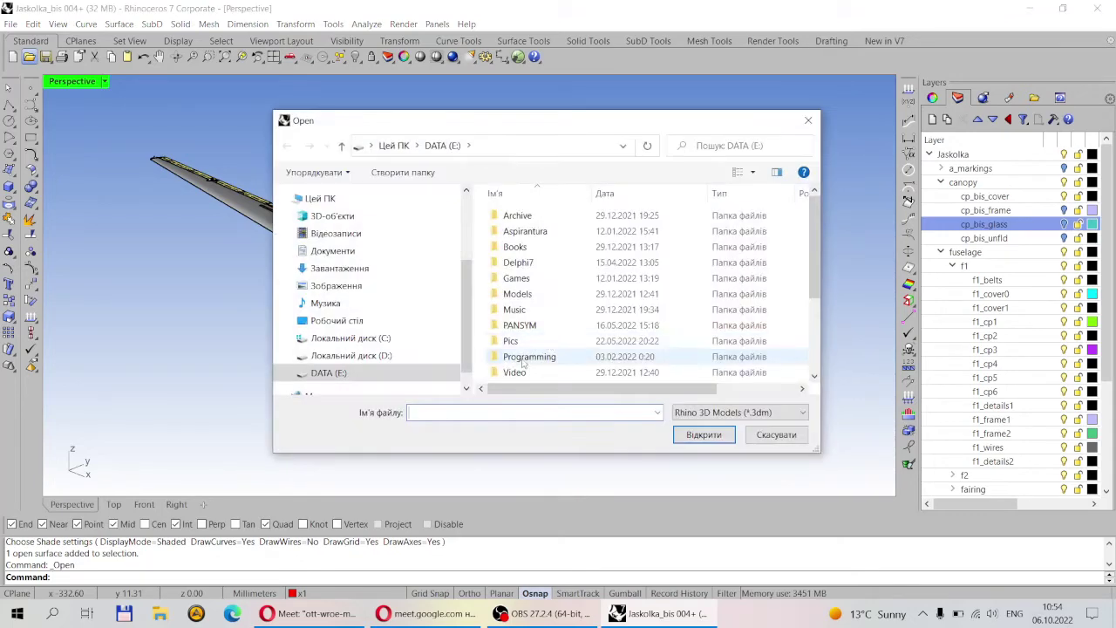
scroll(572, 324, "down", 3)
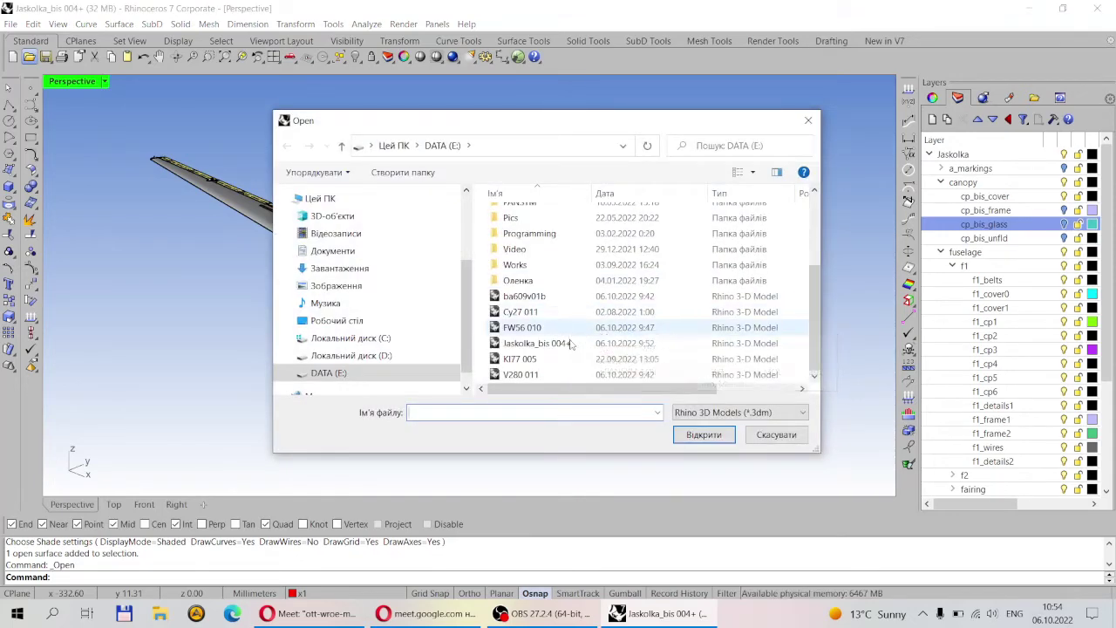
left_click(530, 314)
left_click(689, 441)
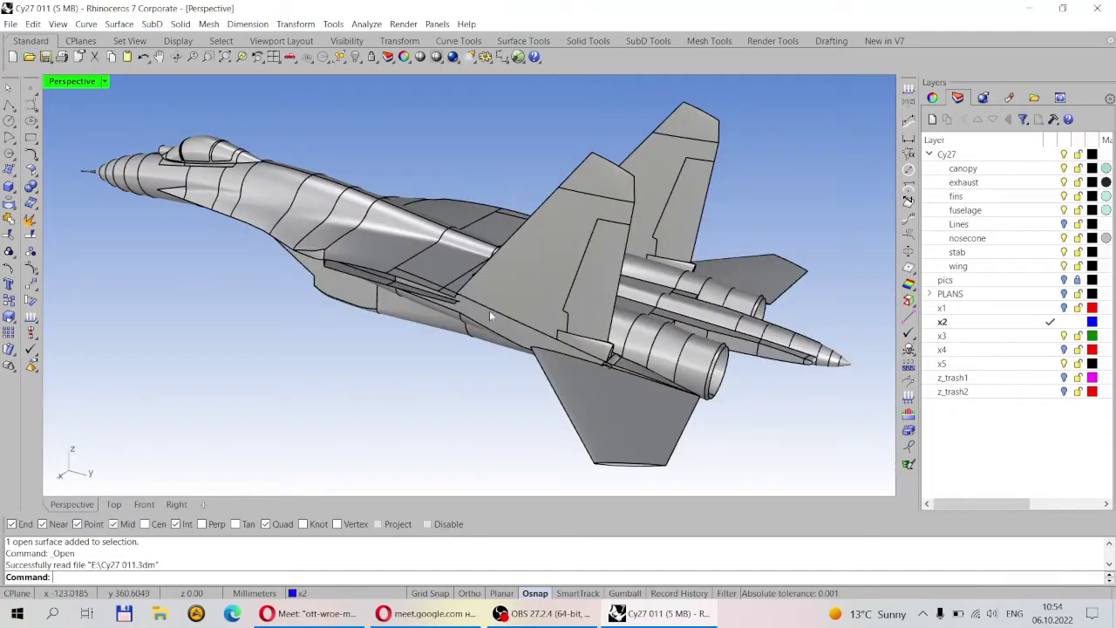
- Examine the Cy27 fighter jet model from the rear, side and front in the Perspective view
right_click_drag(489, 311, 639, 216)
scroll(483, 204, "down", 3)
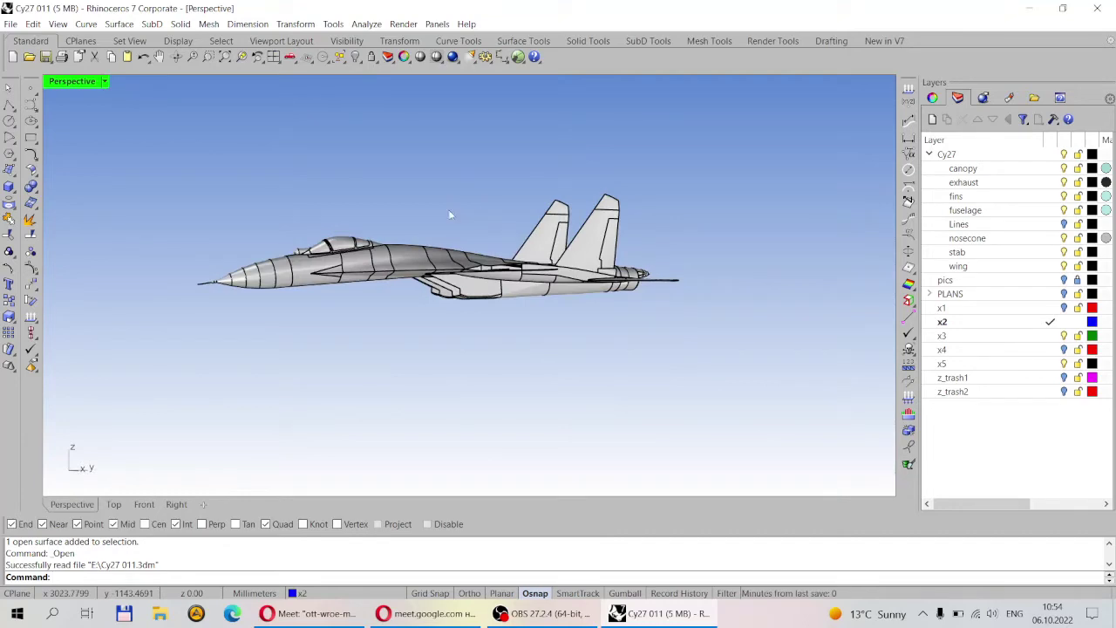
scroll(418, 223, "up", 4)
scroll(506, 235, "down", 3)
right_click_drag(505, 236, 427, 296)
scroll(411, 369, "up", 2)
right_click_drag(579, 272, 599, 245)
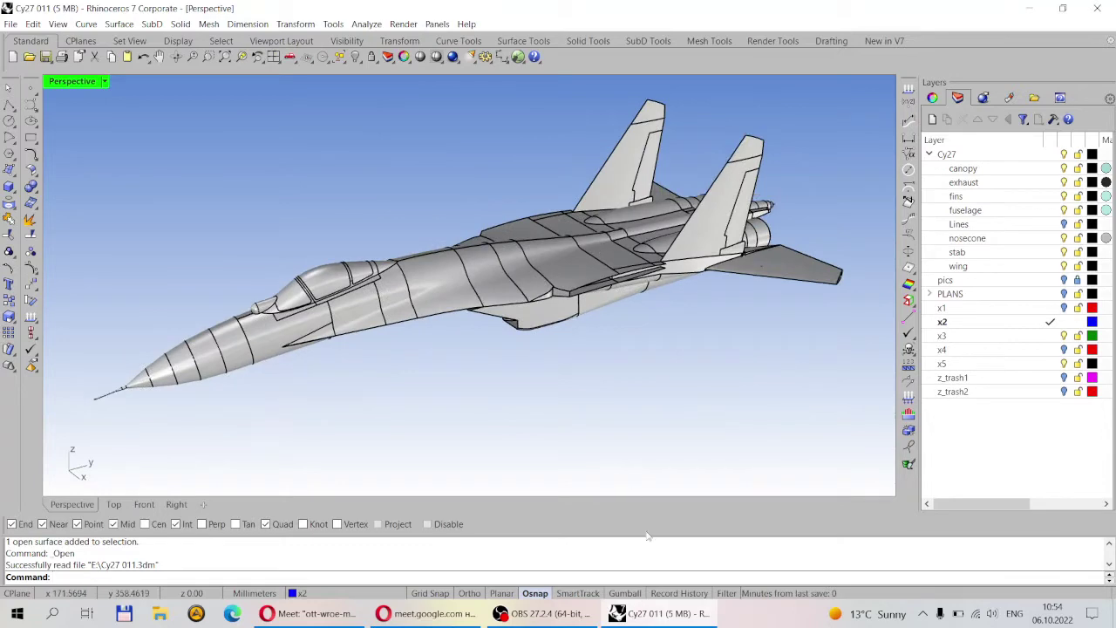
- Switch to the Opera browser and review the Rhino 7 System Requirements page for Windows and Mac
left_click(310, 613)
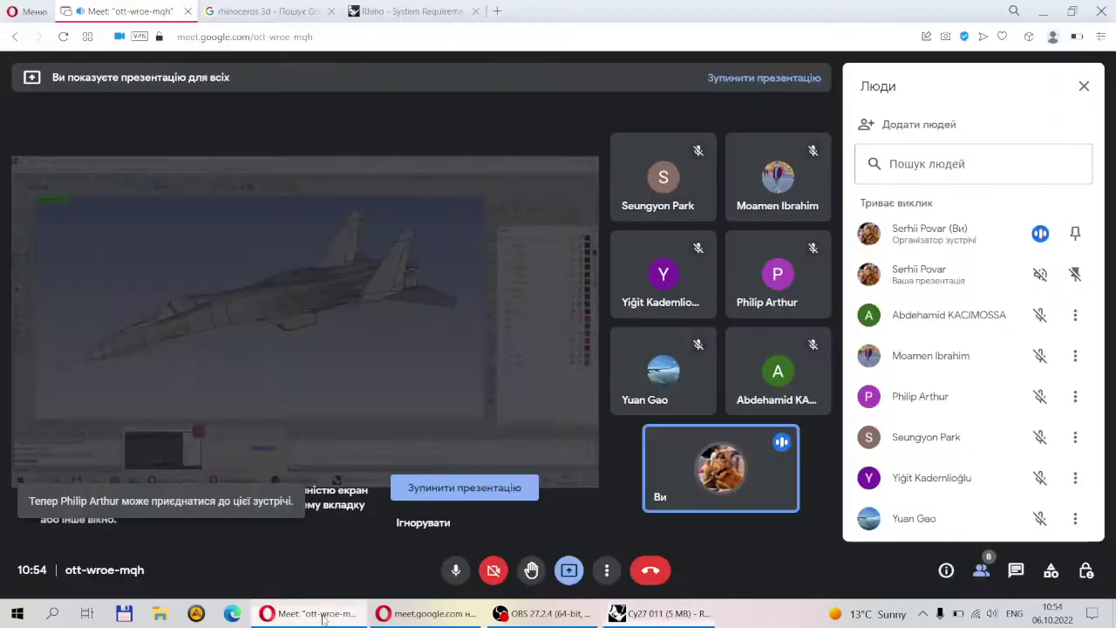
left_click(417, 10)
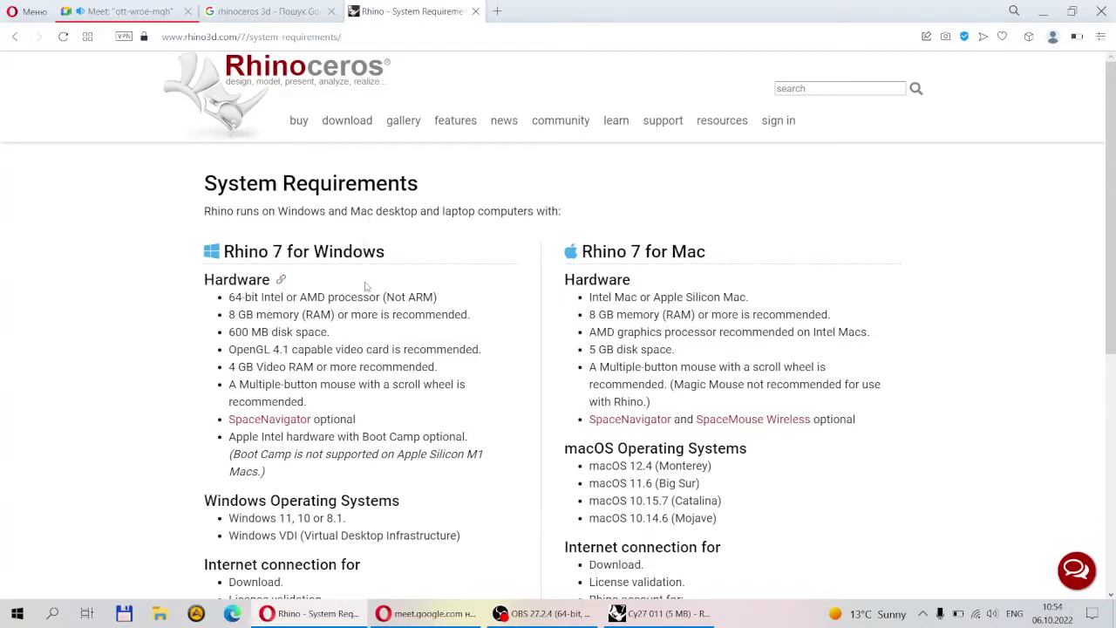
scroll(366, 286, "down", 1)
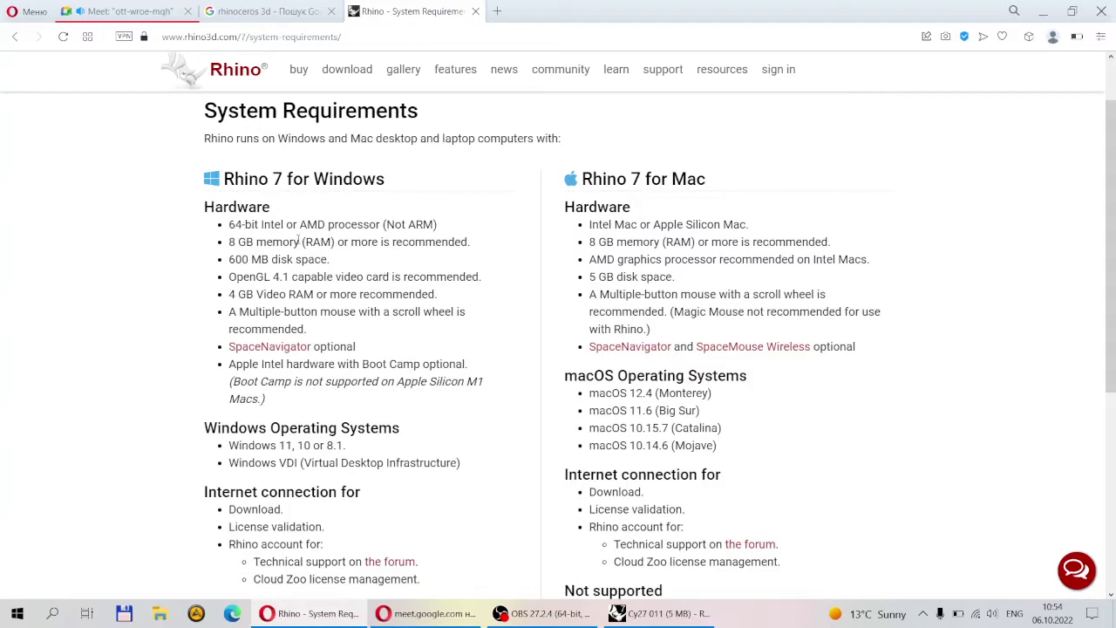
scroll(294, 242, "up", 1)
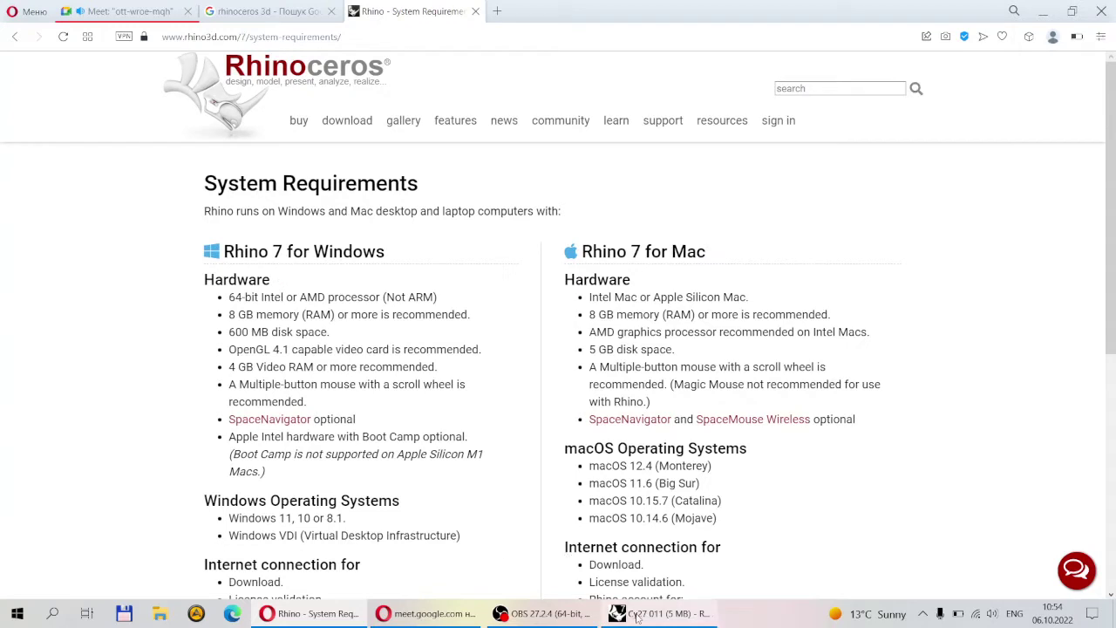
mouse_move(632, 615)
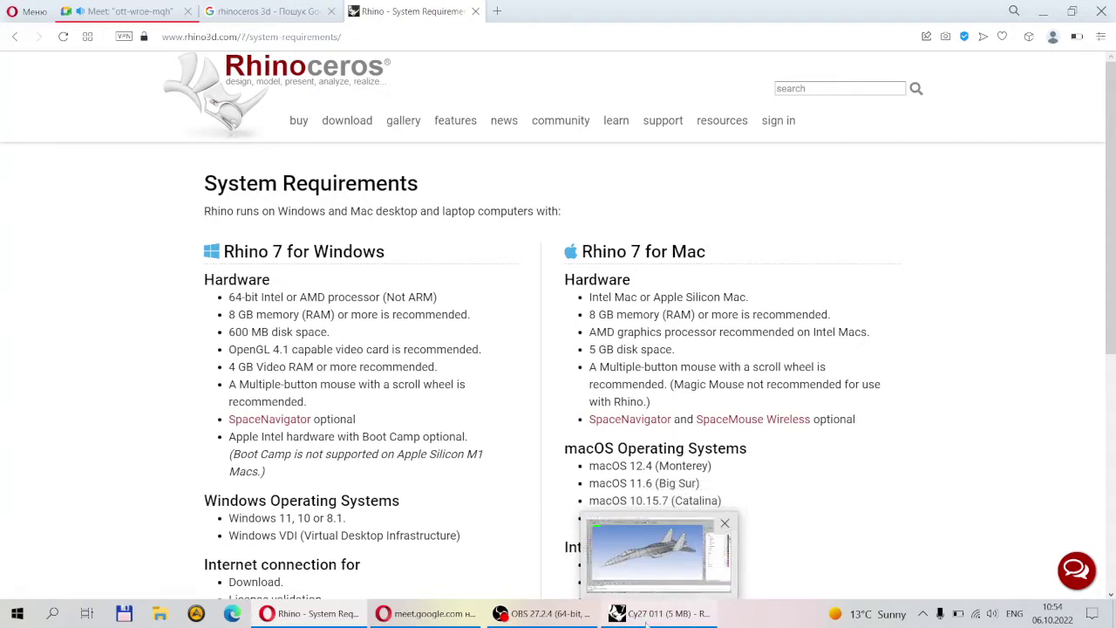
scroll(435, 293, "down", 3)
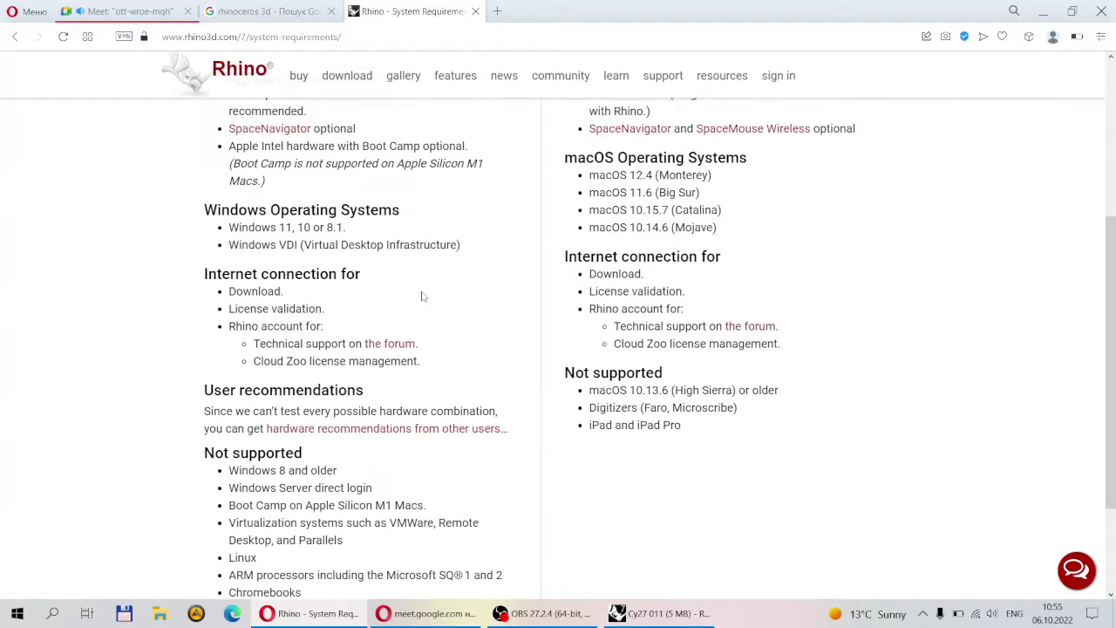
scroll(421, 296, "down", 1)
scroll(410, 303, "up", 3)
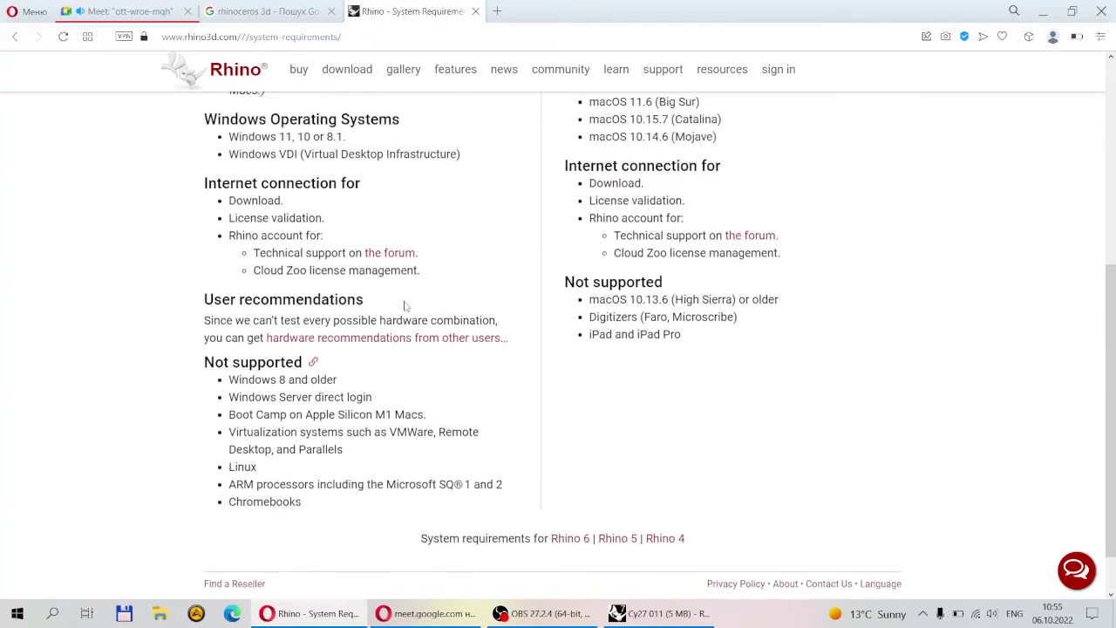
scroll(405, 305, "up", 2)
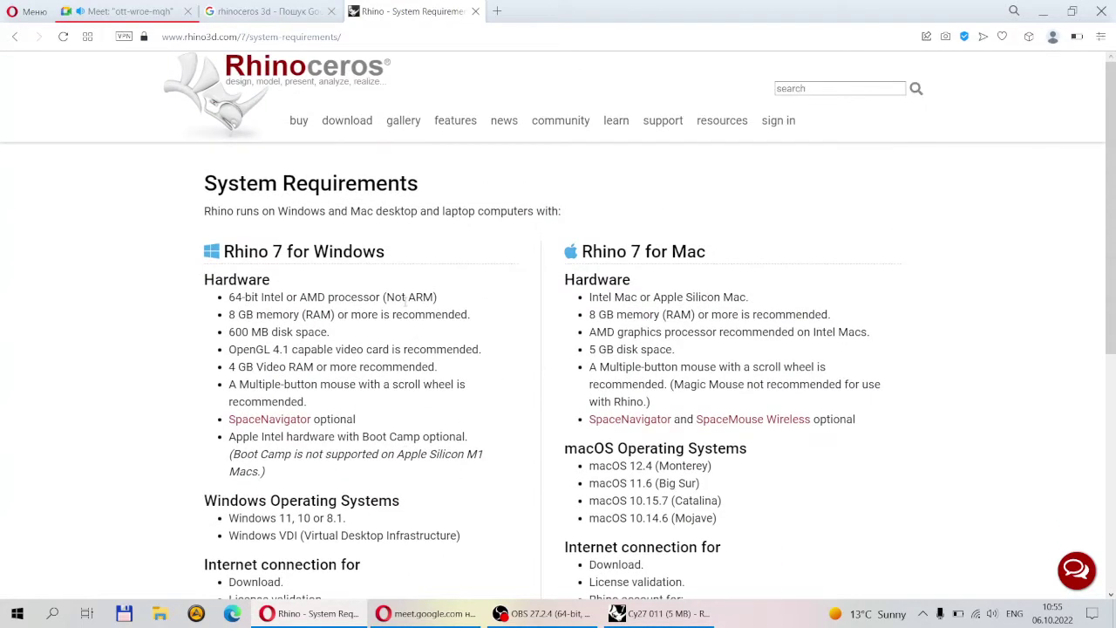
- Open the Rhino Downloads page and review the Windows and Mac evaluation versions, archives, tools and documentation
left_click(353, 125)
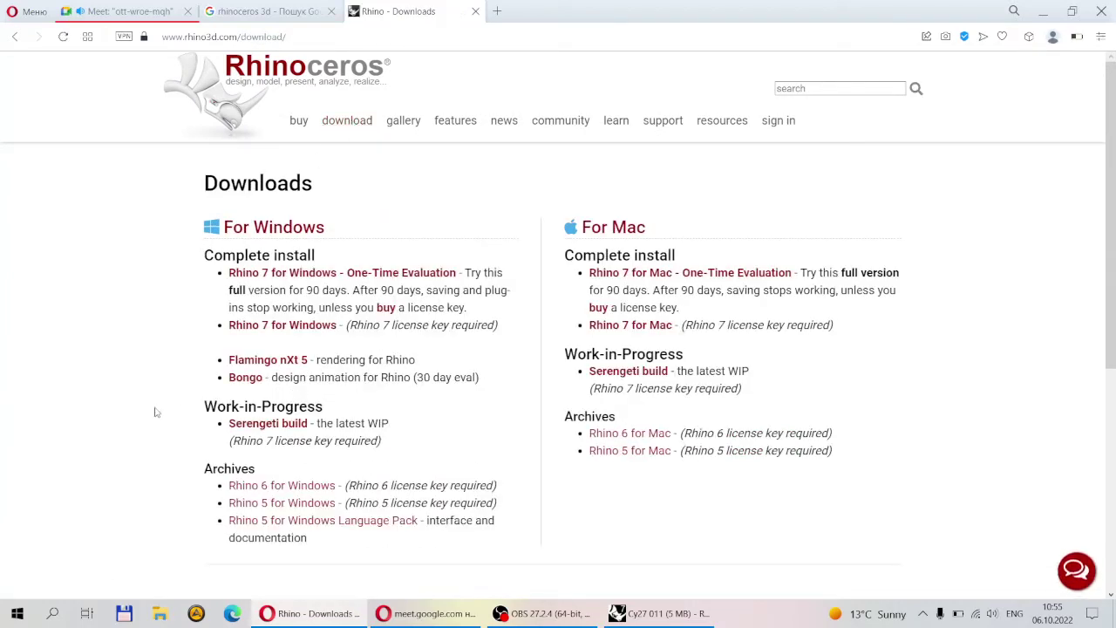
scroll(202, 368, "down", 2)
scroll(201, 369, "down", 3)
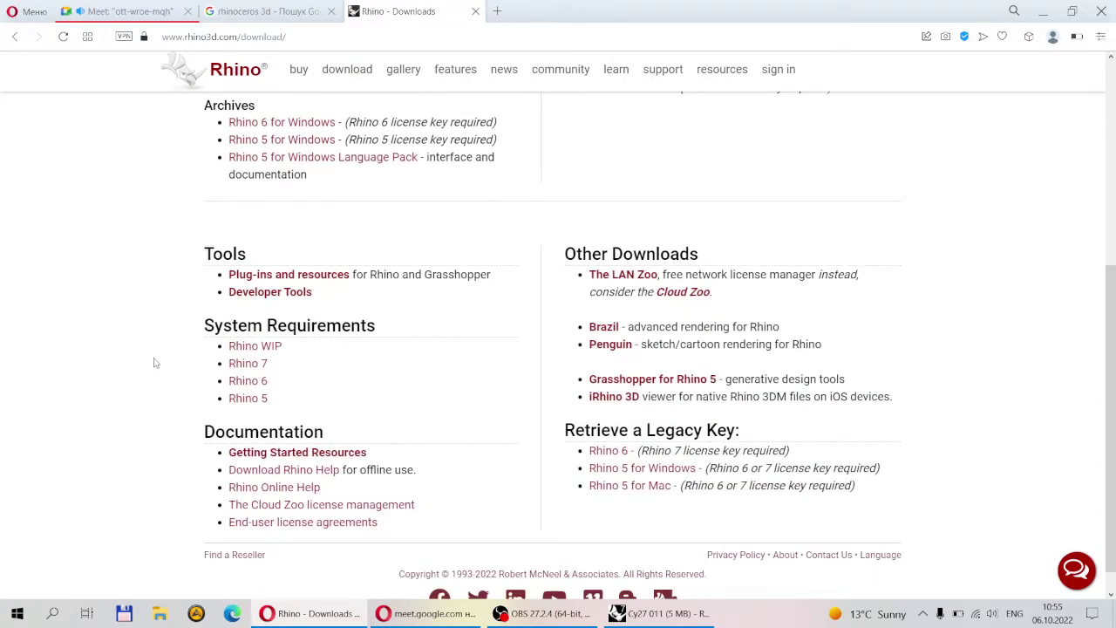
scroll(156, 362, "up", 3)
scroll(156, 363, "down", 3)
scroll(155, 363, "up", 5)
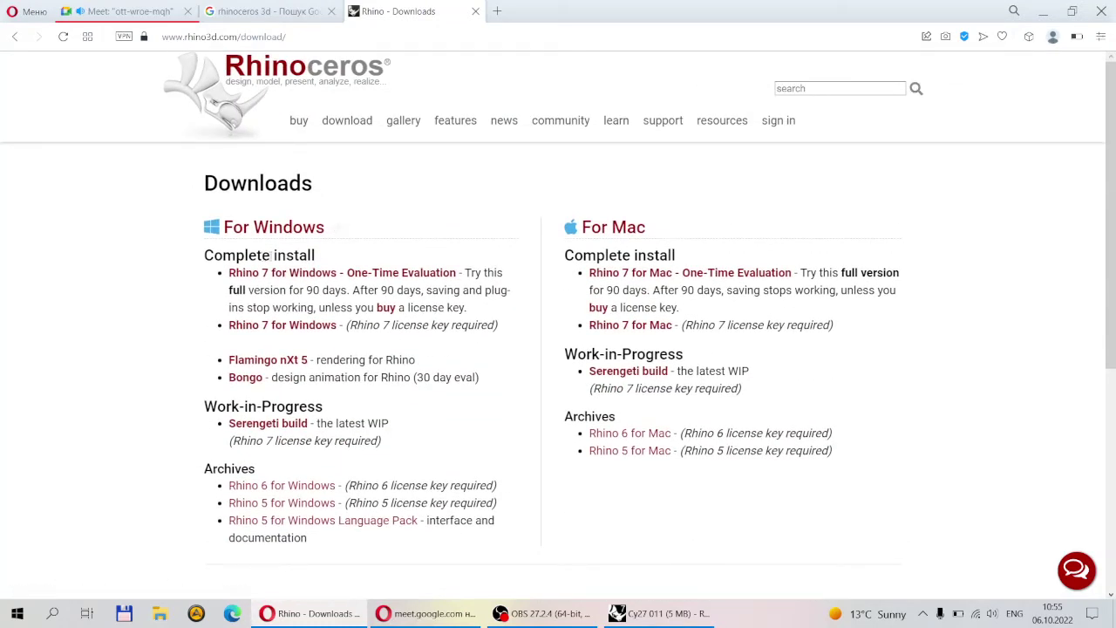
left_click(347, 123)
scroll(204, 253, "down", 1)
scroll(203, 254, "down", 5)
scroll(203, 251, "up", 6)
- Open the Rhino purchase page for Europe and compare the commercial Rhino 7 price with the Students or faculty prices
left_click(299, 120)
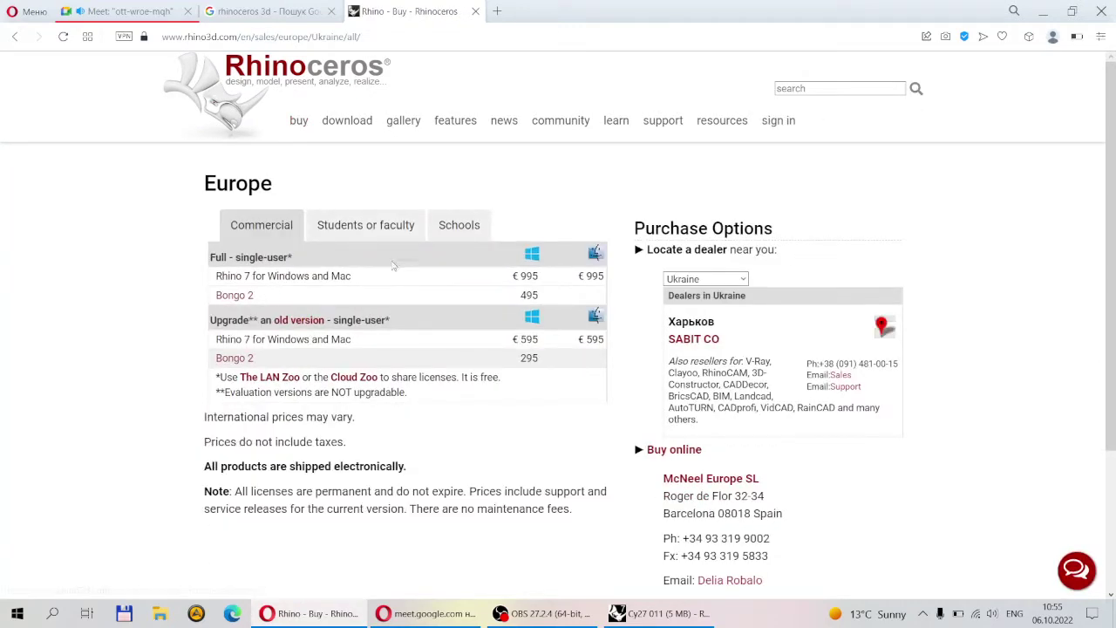
left_click_drag(512, 276, 546, 277)
left_click(72, 286)
left_click(371, 219)
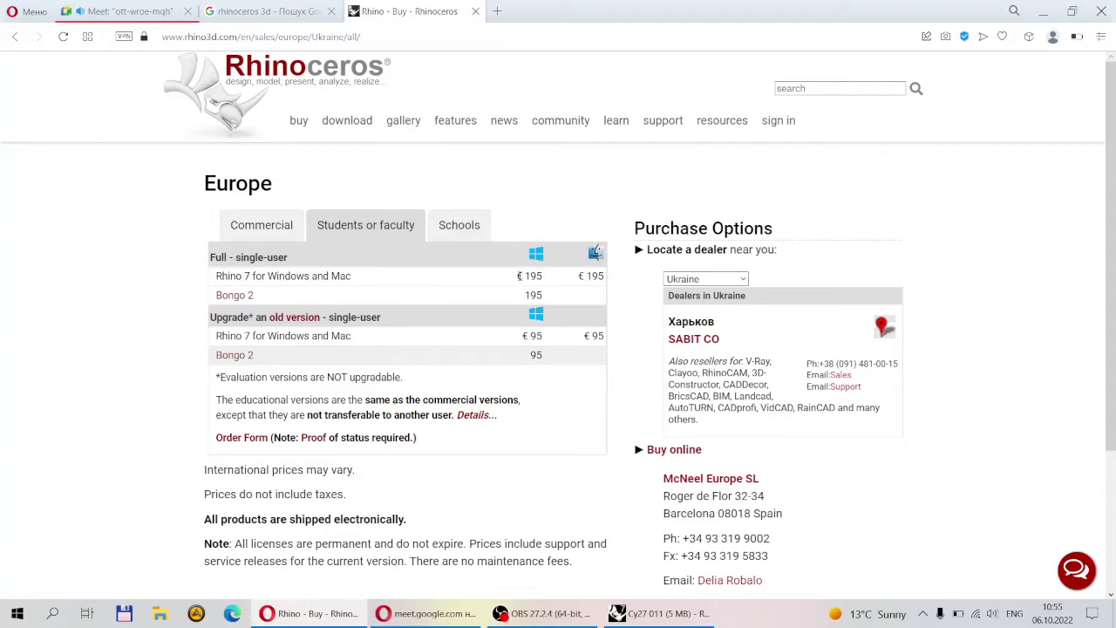
- Compare the Rhino 7 licence prices for students or faculty, the 30-user school lab and commercial users on the Europe purchase page
left_click_drag(518, 276, 545, 277)
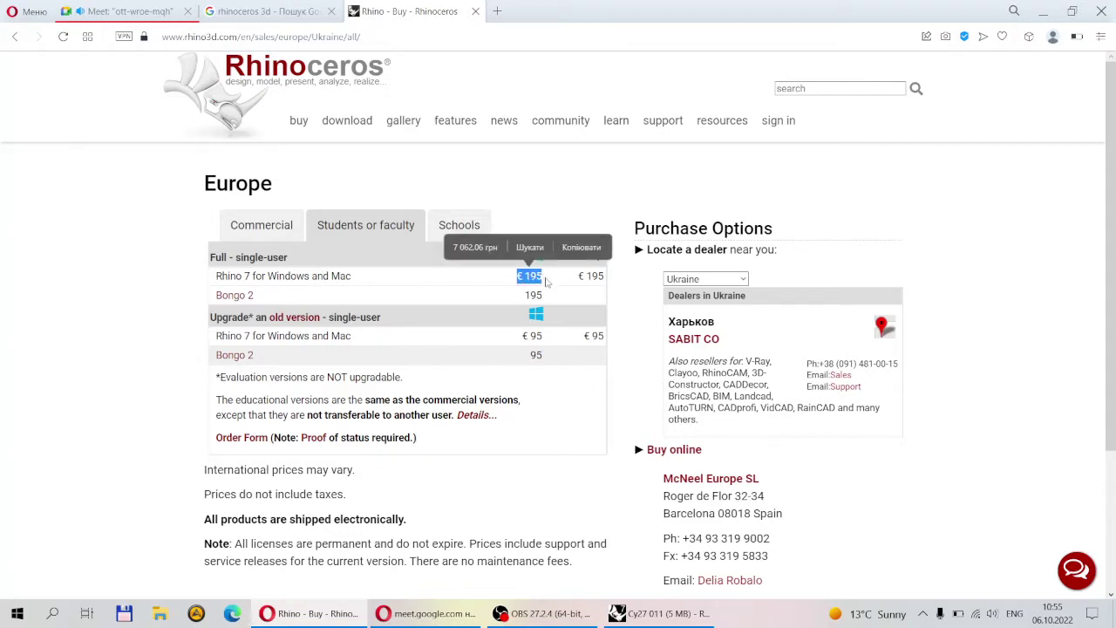
left_click(455, 222)
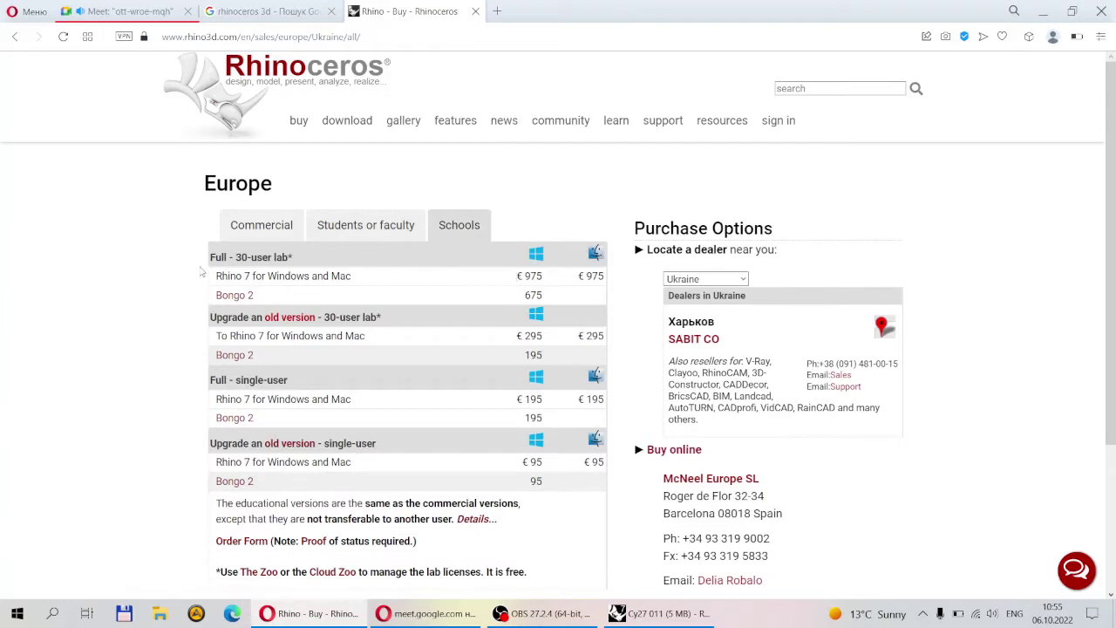
left_click_drag(214, 257, 270, 259)
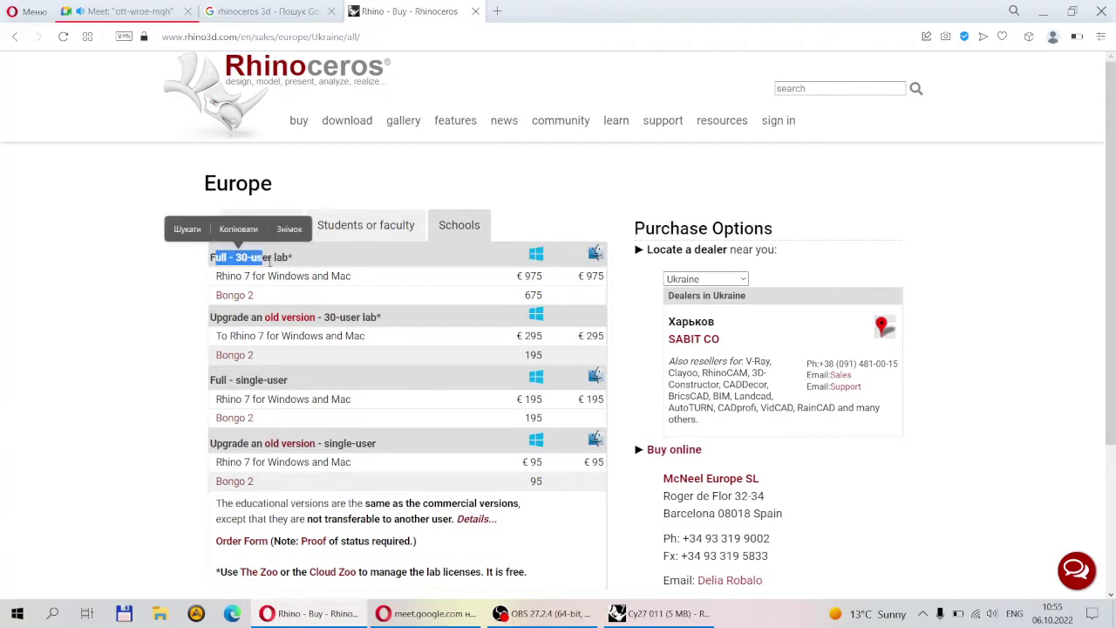
left_click(228, 256)
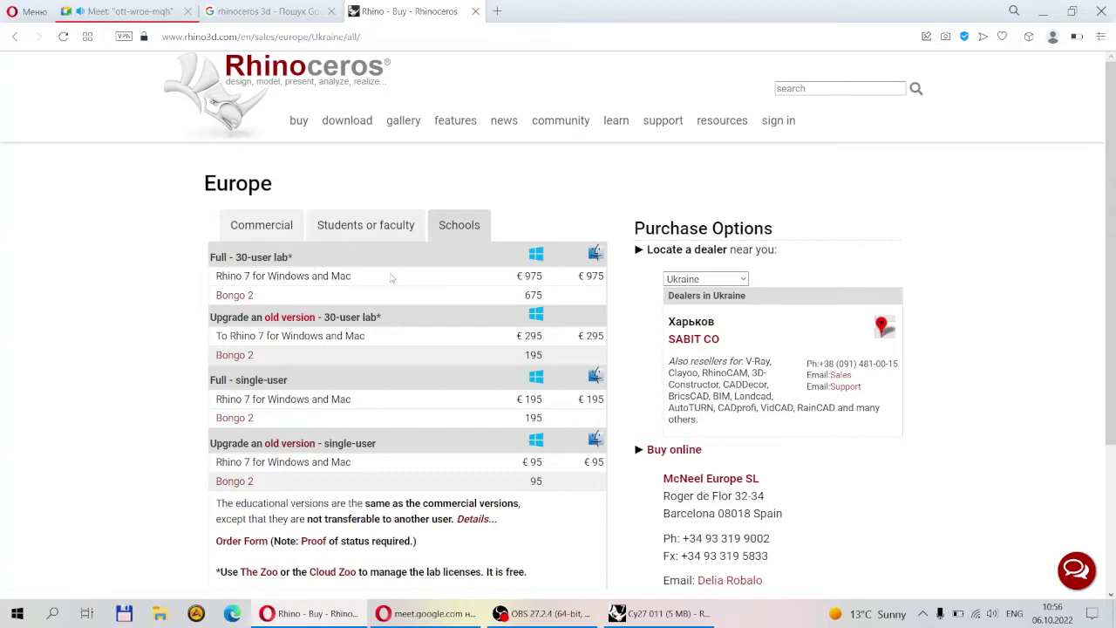
left_click_drag(515, 281, 543, 277)
left_click(183, 263)
left_click(343, 224)
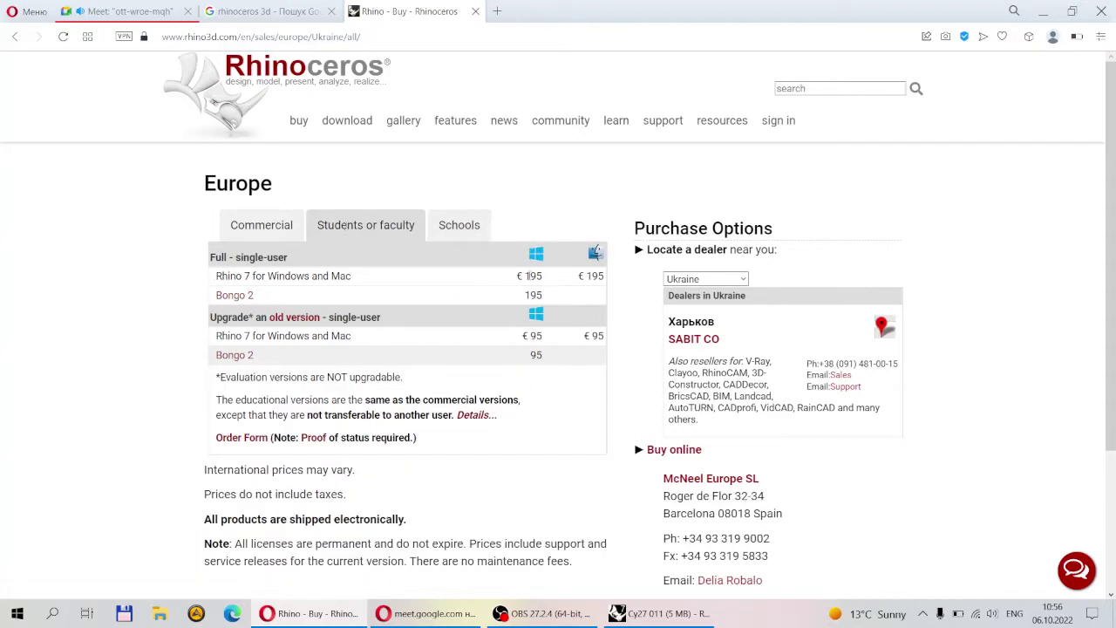
left_click_drag(516, 280, 545, 279)
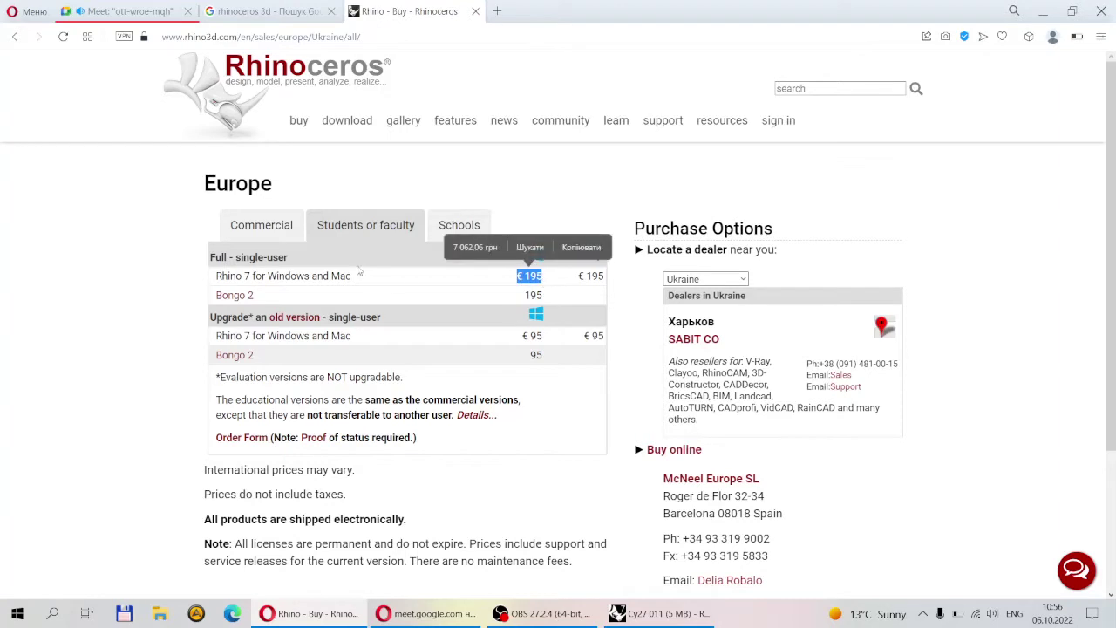
left_click(266, 225)
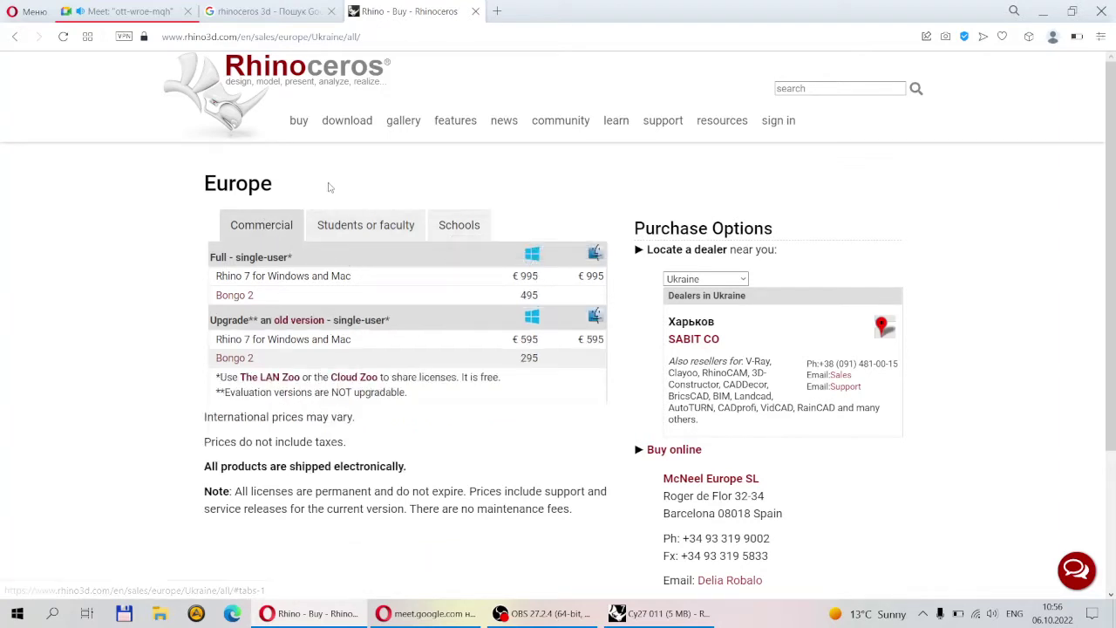
- Open the Rhino Downloads page and review the 90-day limit of the Rhino 7 for Windows evaluation version
left_click(355, 122)
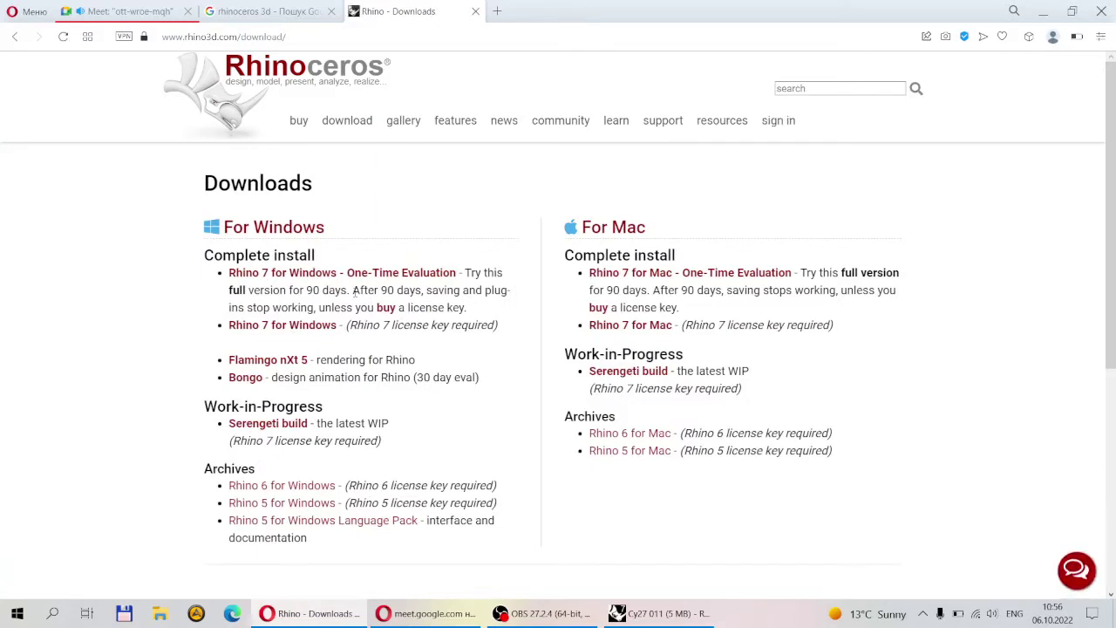
left_click_drag(354, 291, 422, 290)
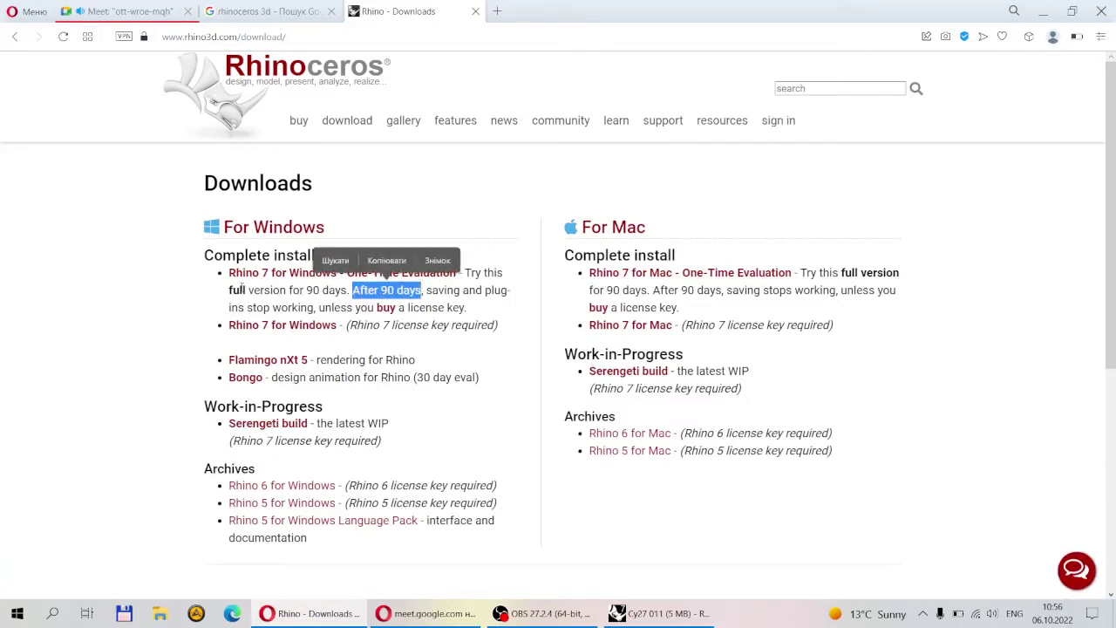
left_click(162, 296)
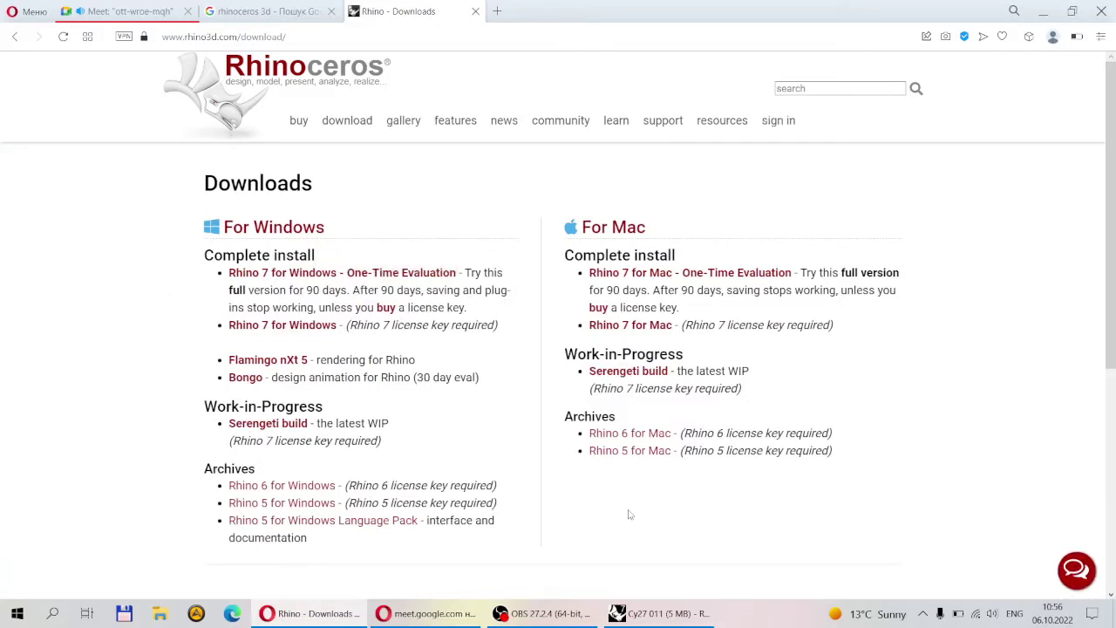
- Switch to Rhino and start a new model from the Large Objects - Millimeters template
left_click(658, 613)
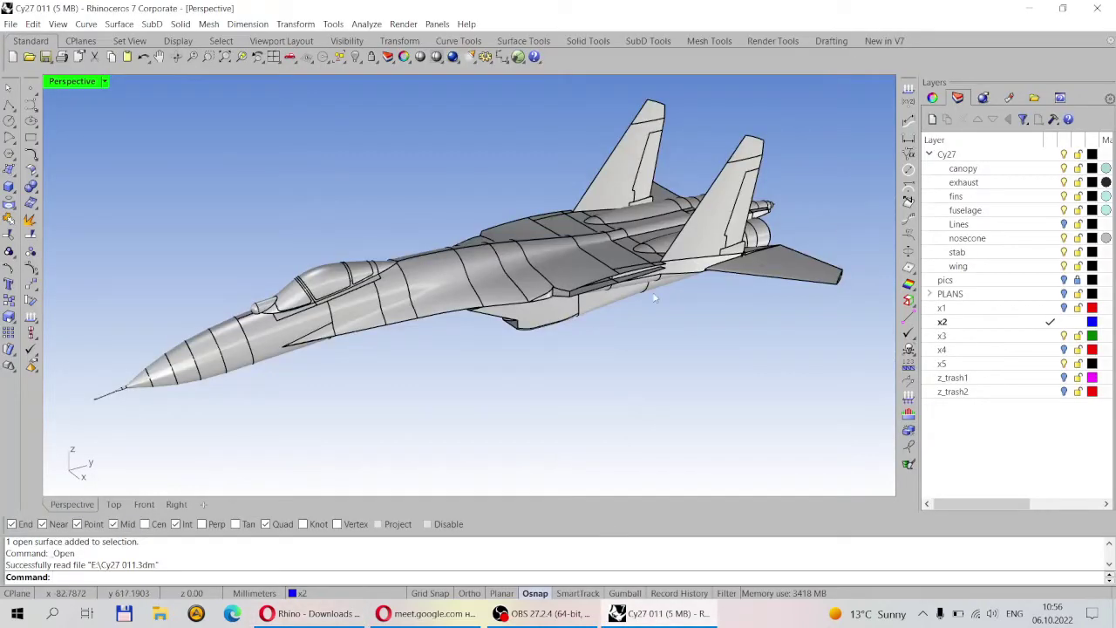
right_click_drag(605, 341, 642, 336)
scroll(642, 336, "up", 3)
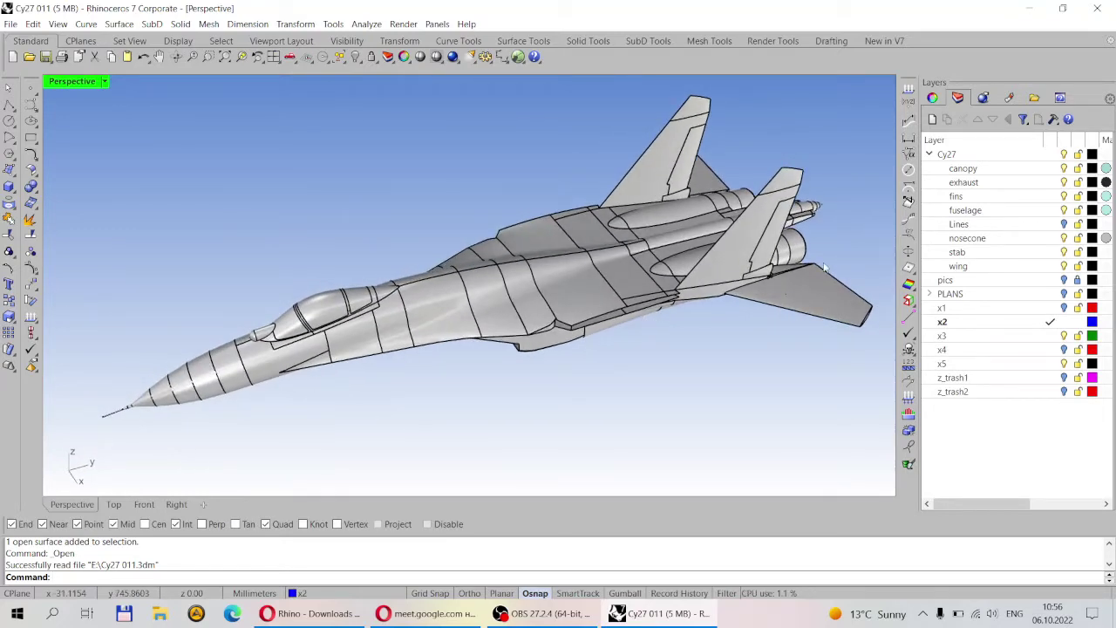
scroll(824, 268, "up", 3)
scroll(824, 268, "down", 3)
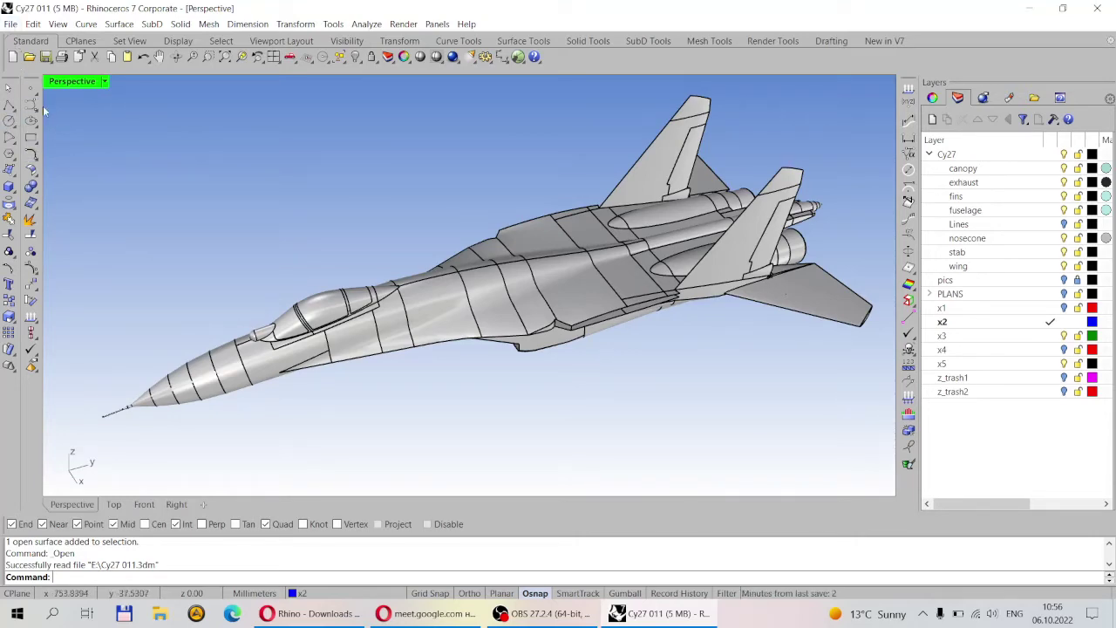
left_click(12, 55)
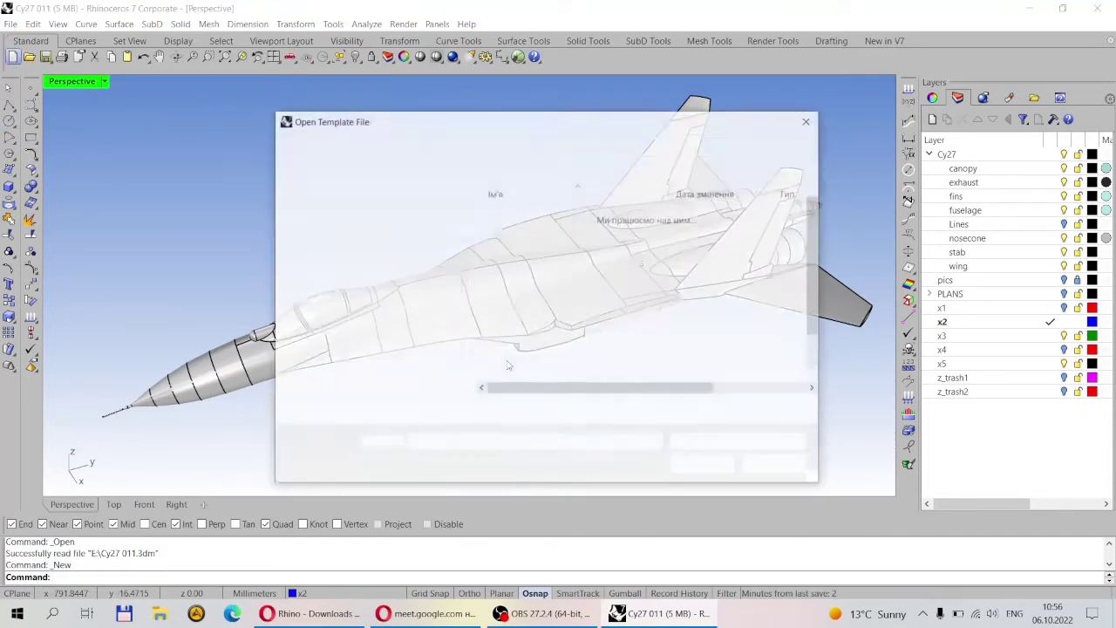
left_click(775, 467)
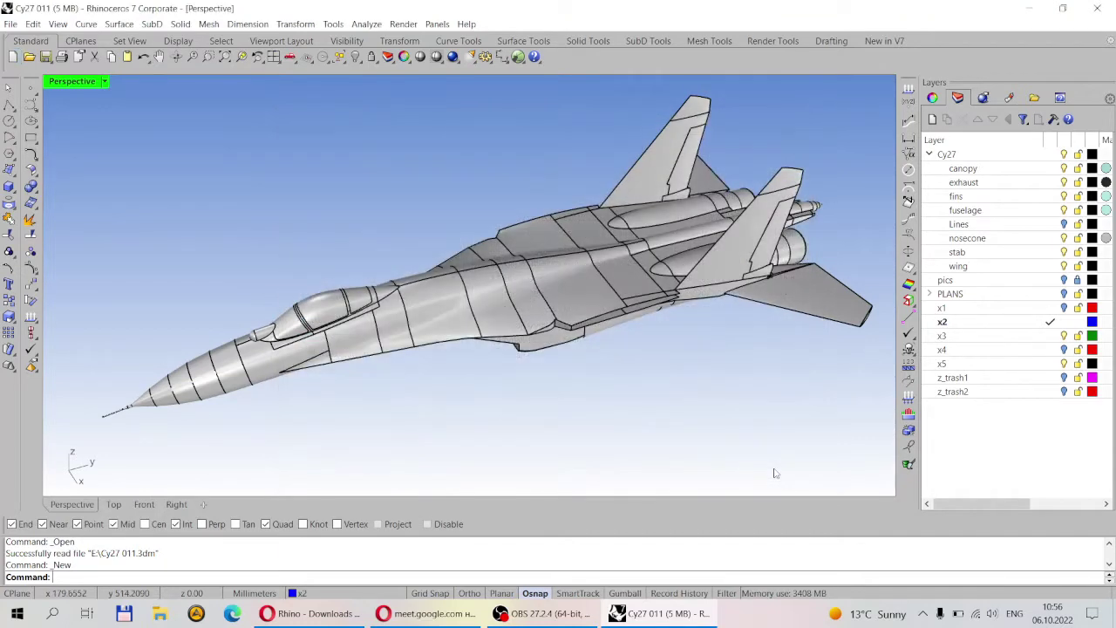
left_click(13, 58)
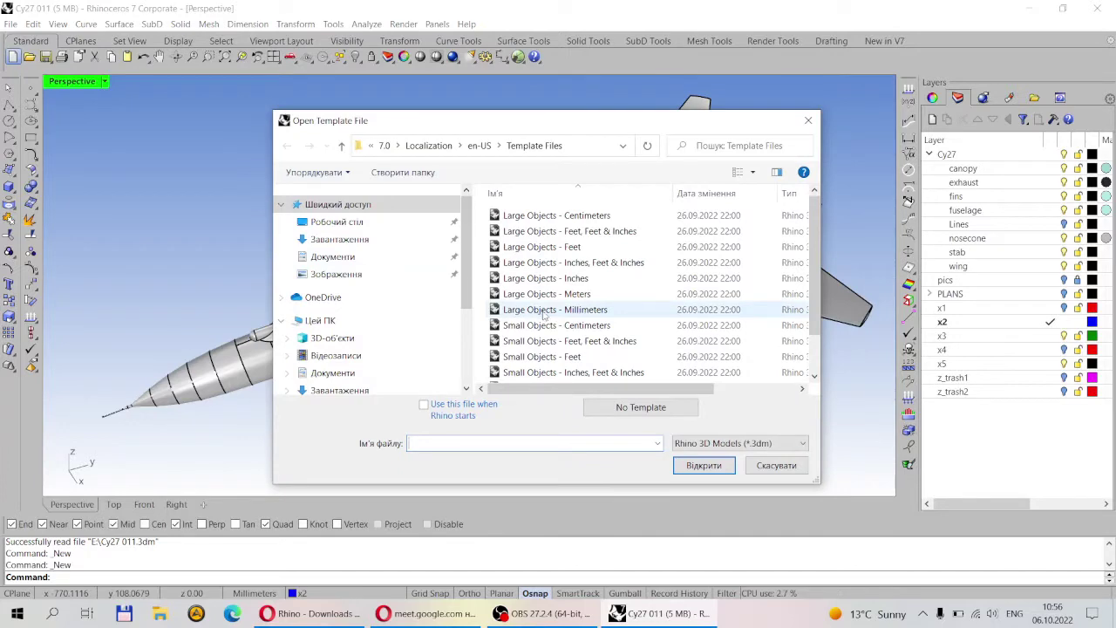
left_click(545, 310)
left_click(720, 466)
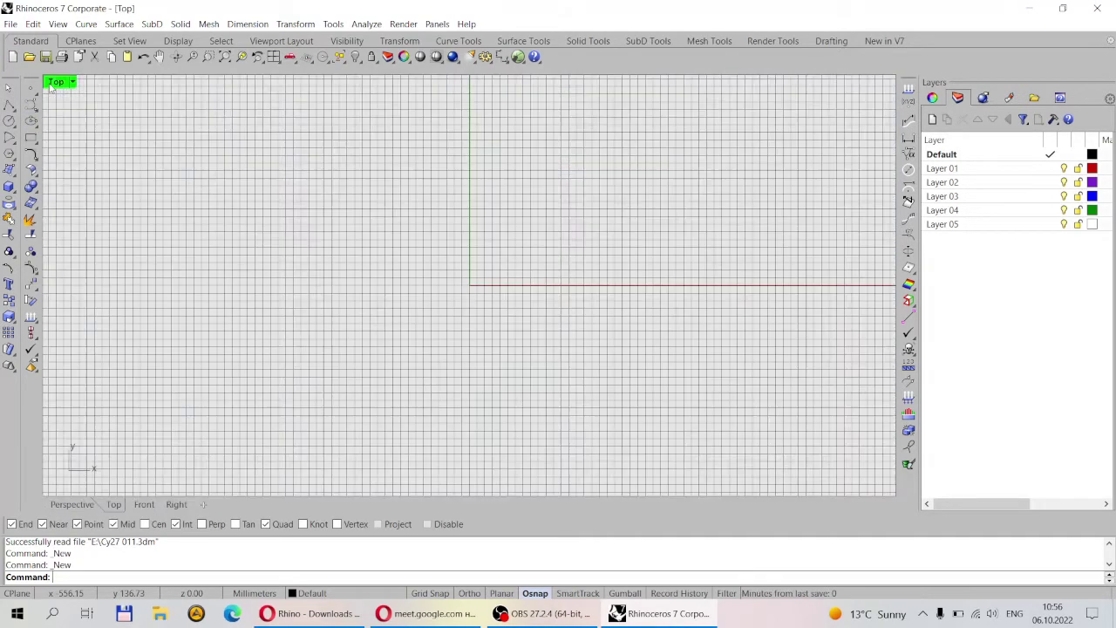
- Maximize the Top viewport and fit the construction grid in view
double_click(54, 82)
scroll(514, 338, "down", 6)
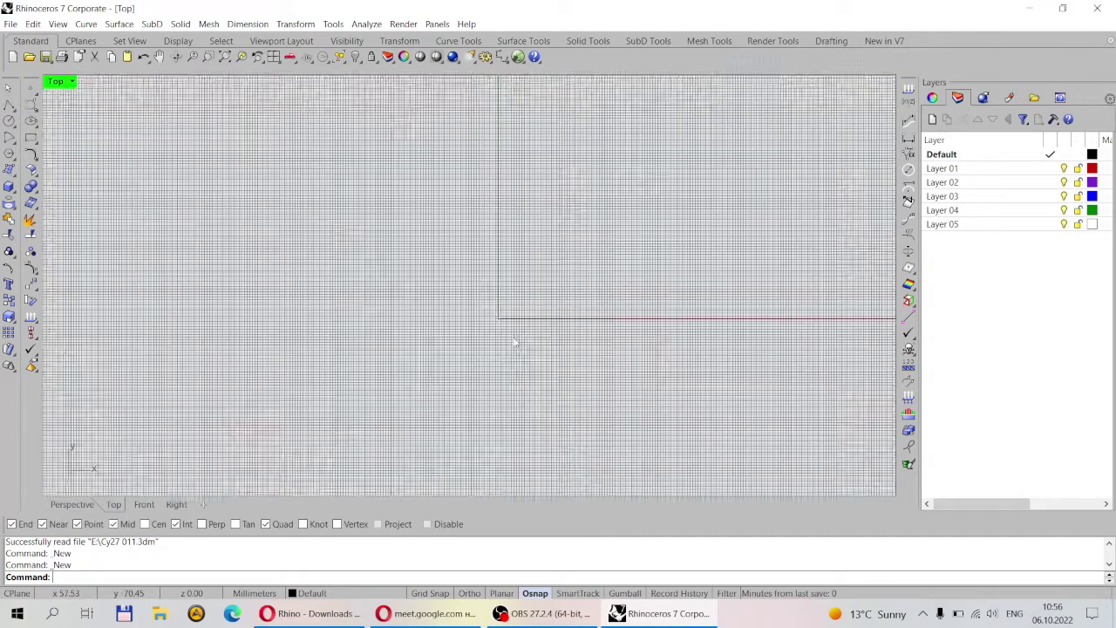
scroll(517, 339, "down", 3)
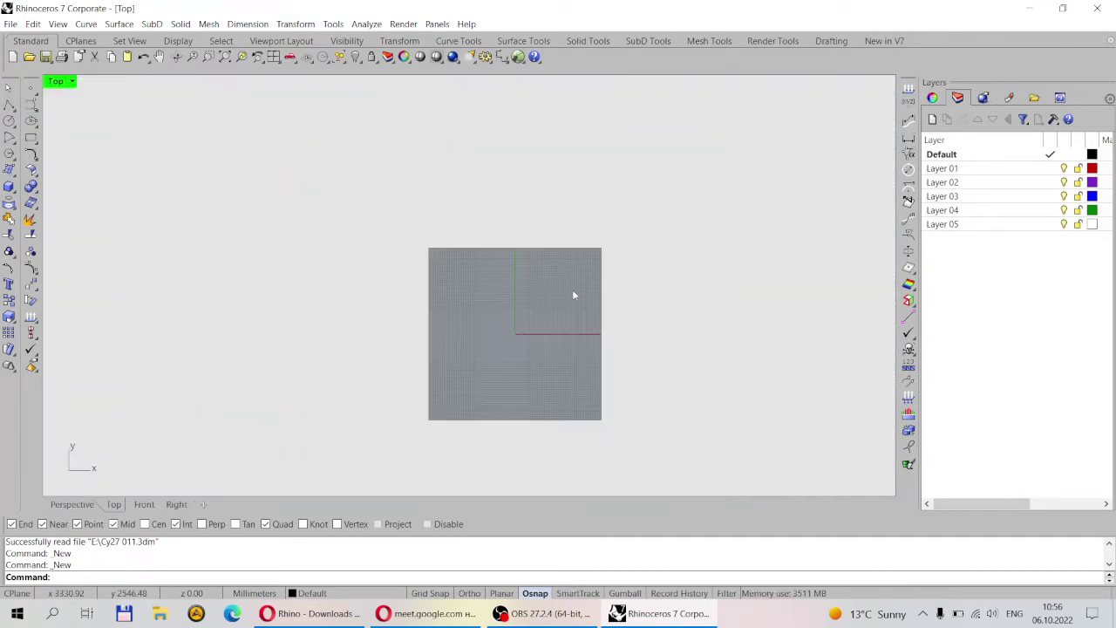
scroll(573, 292, "up", 3)
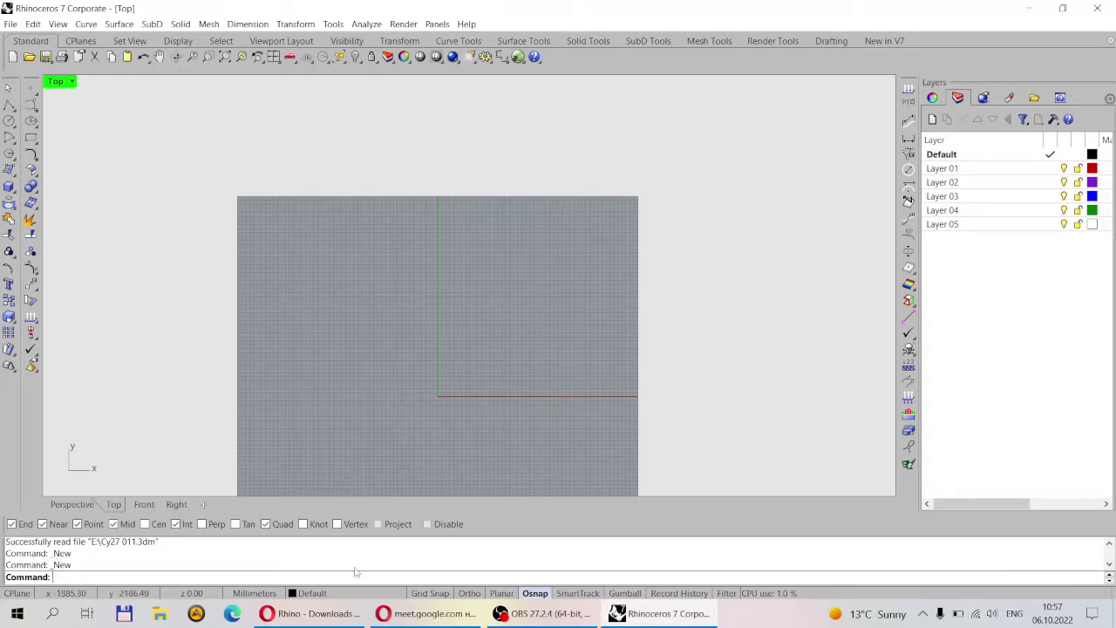
mouse_move(306, 619)
left_click(311, 614)
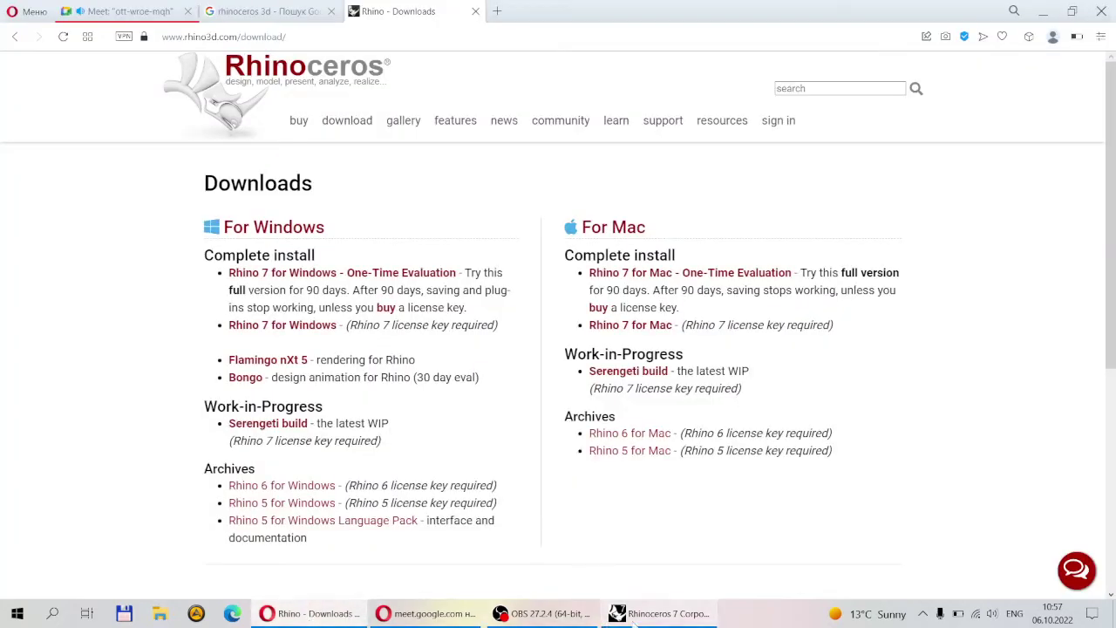
left_click(663, 614)
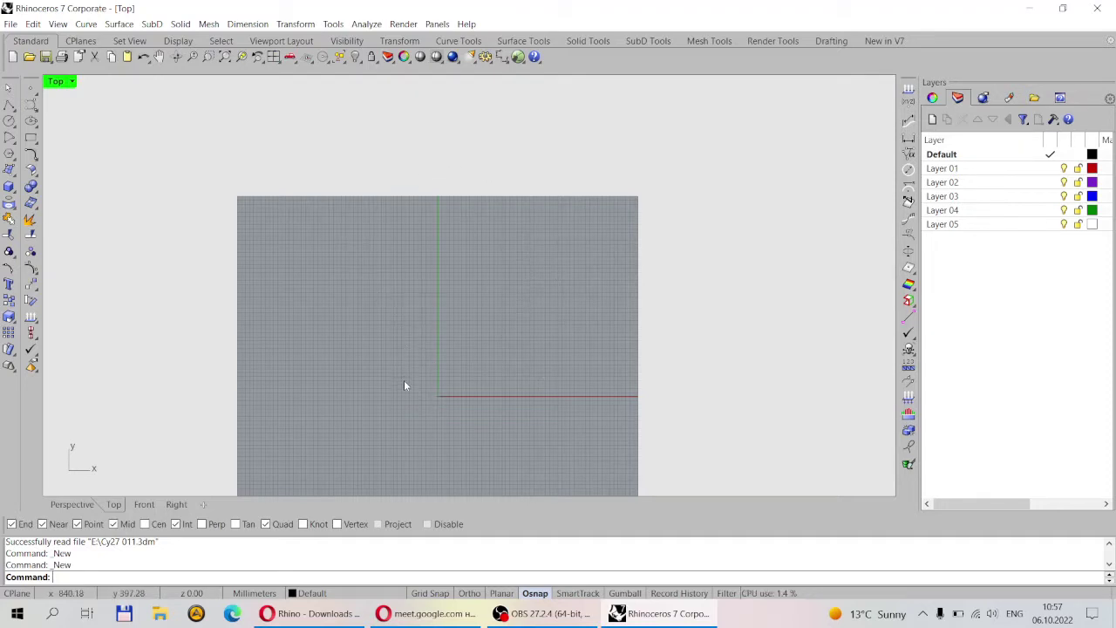
scroll(404, 383, "down", 1)
scroll(499, 343, "up", 2)
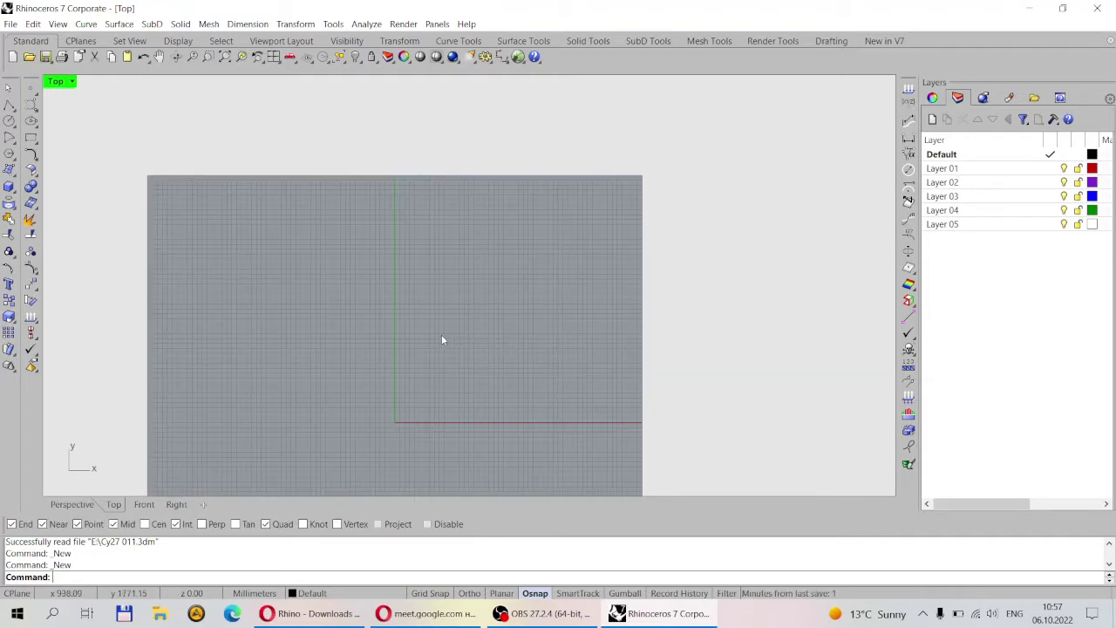
scroll(443, 340, "down", 1)
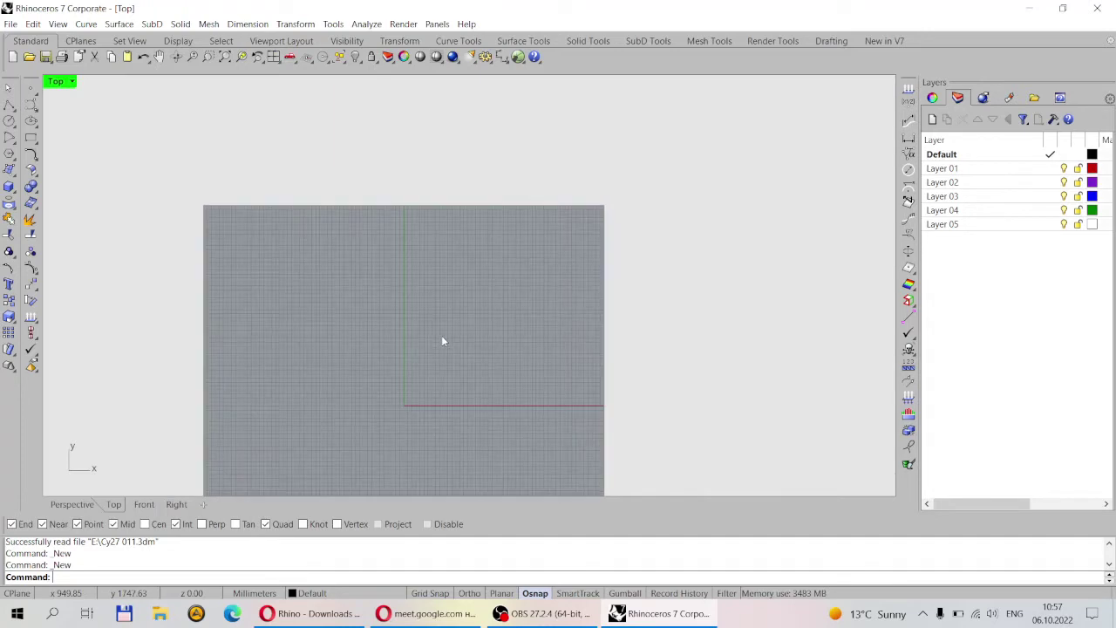
- Switch to the Opera browser and search Google for "airplane plans", using the corrected spelling of the query
left_click(330, 619)
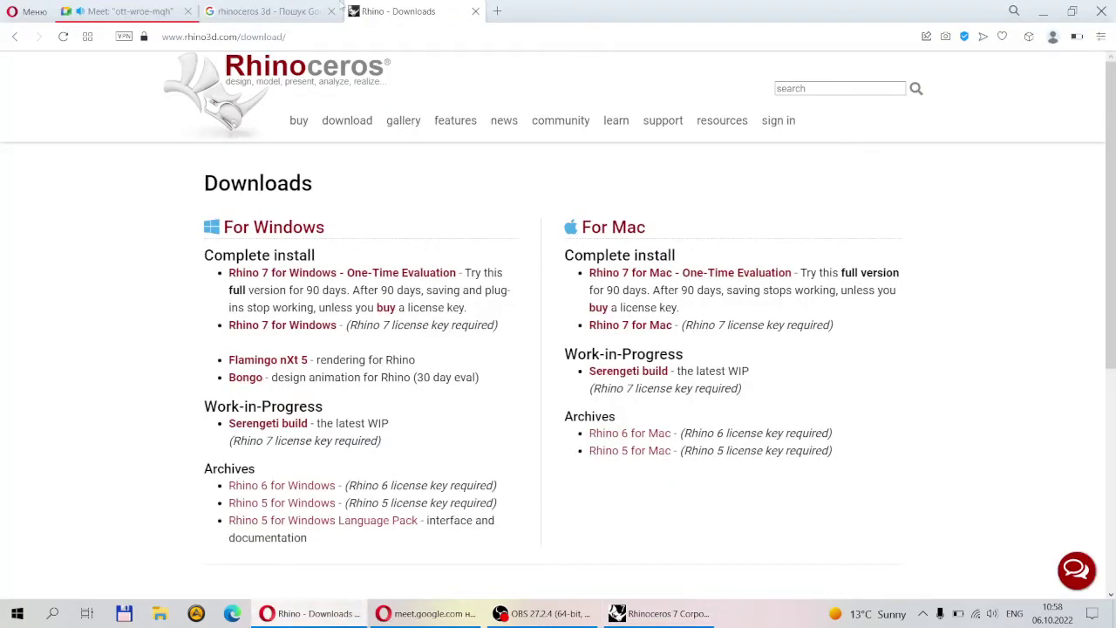
left_click(319, 11)
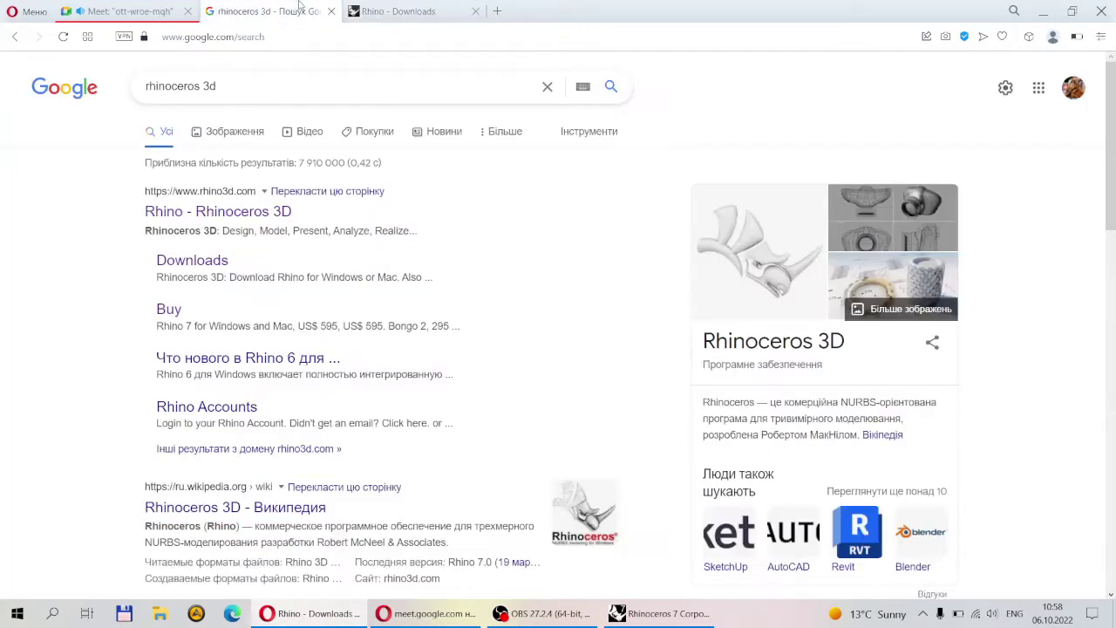
triple_click(245, 84)
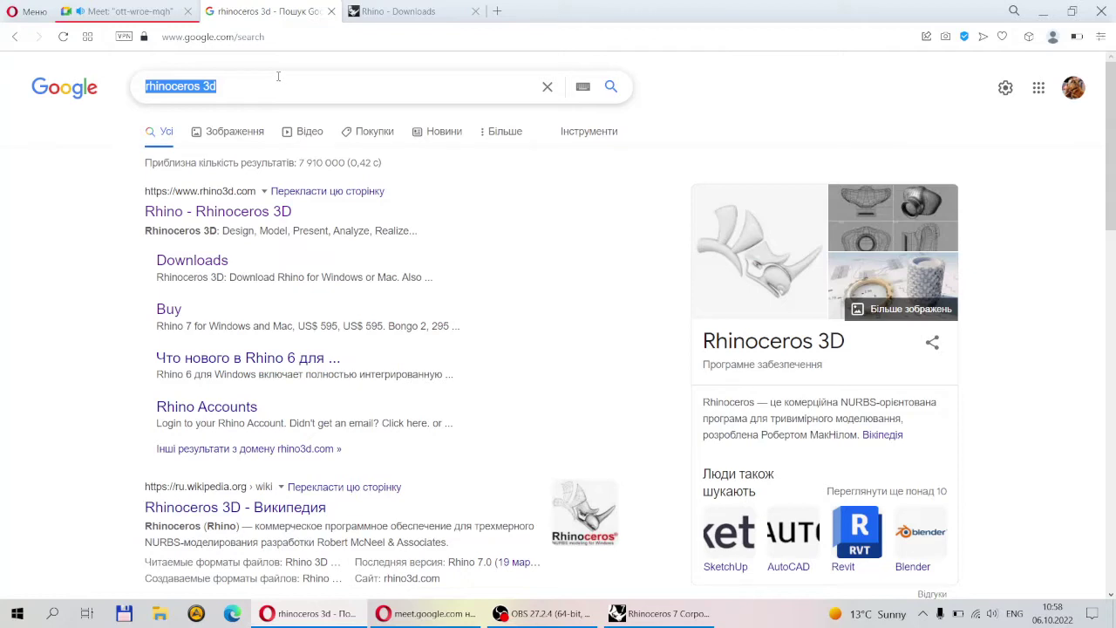
type("airp")
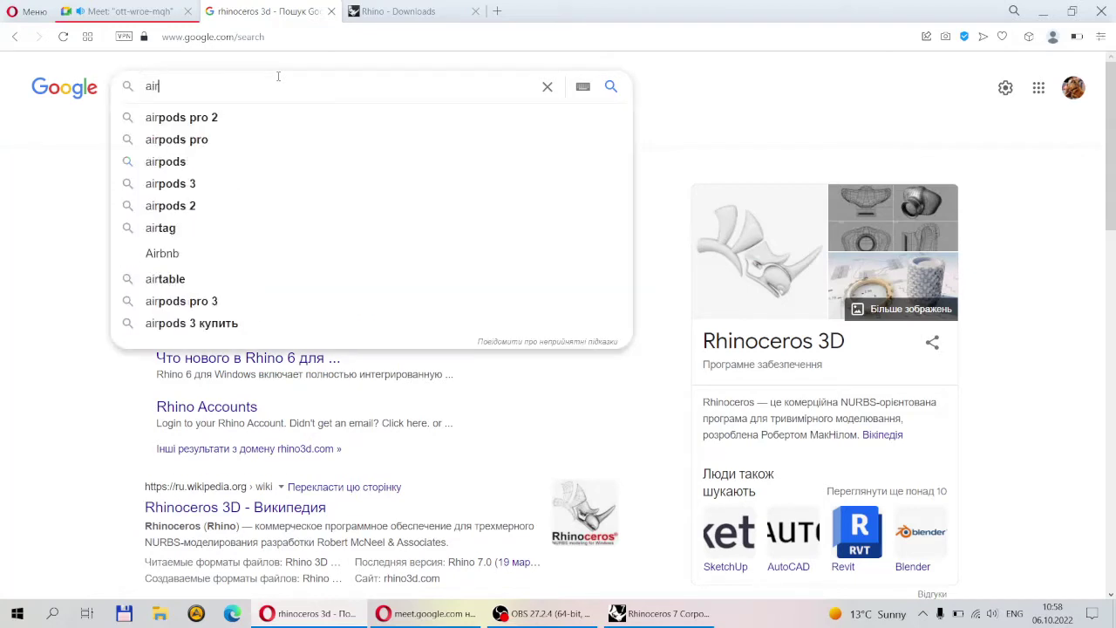
type("e ")
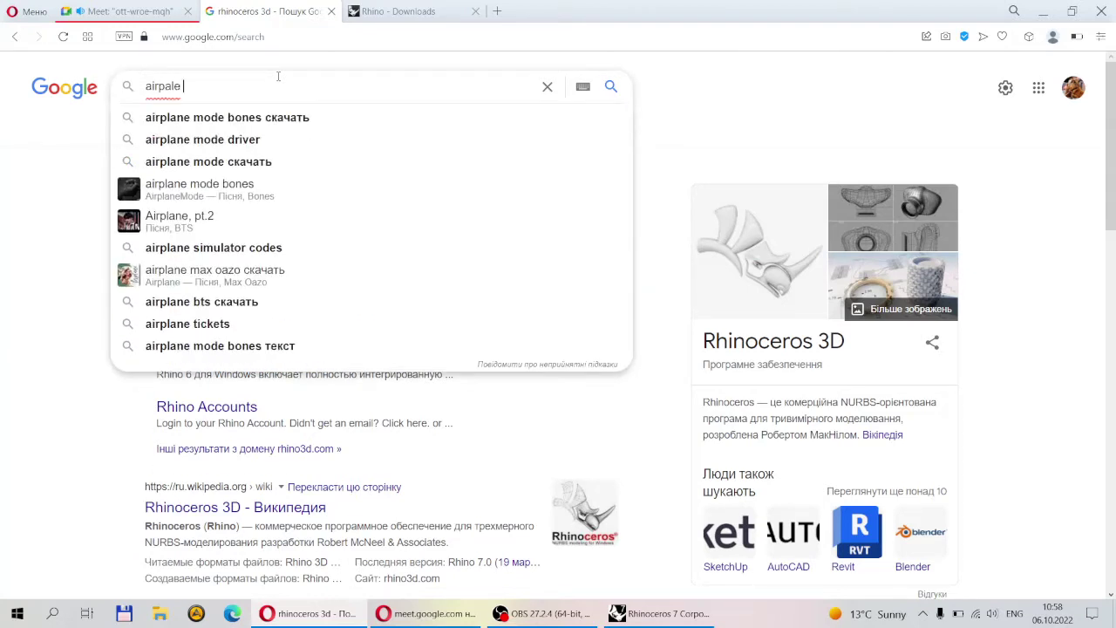
type("plans")
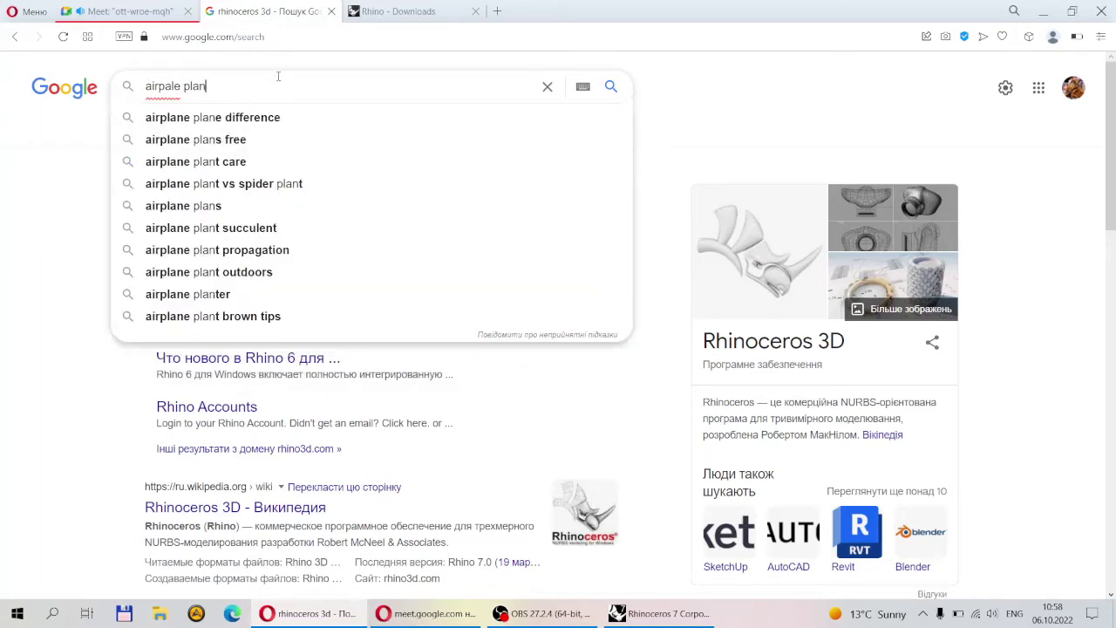
key("Return")
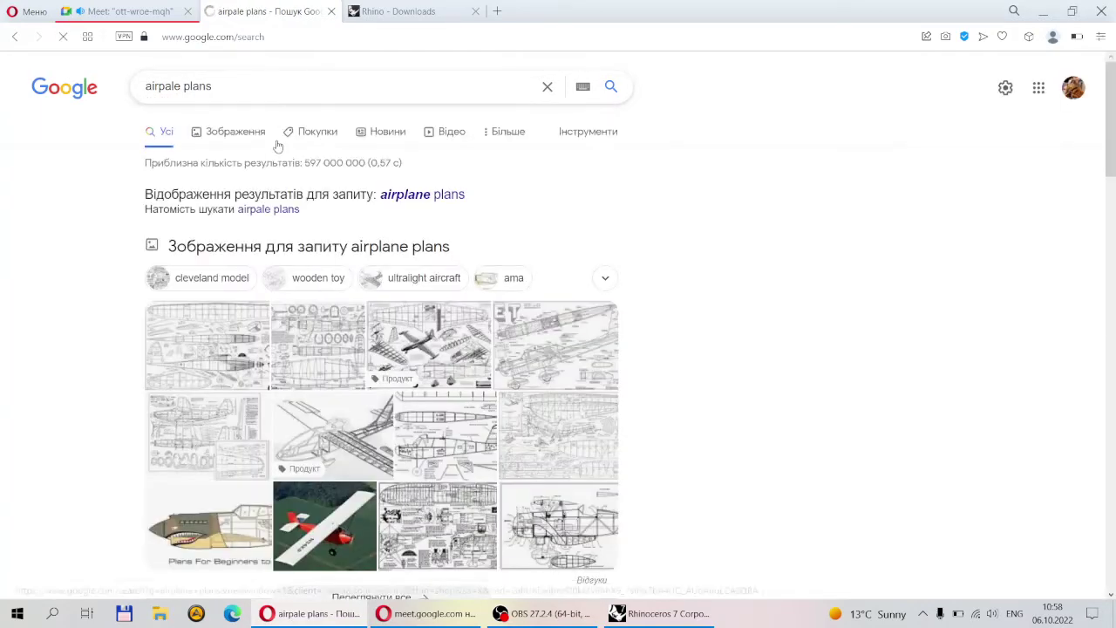
left_click(380, 194)
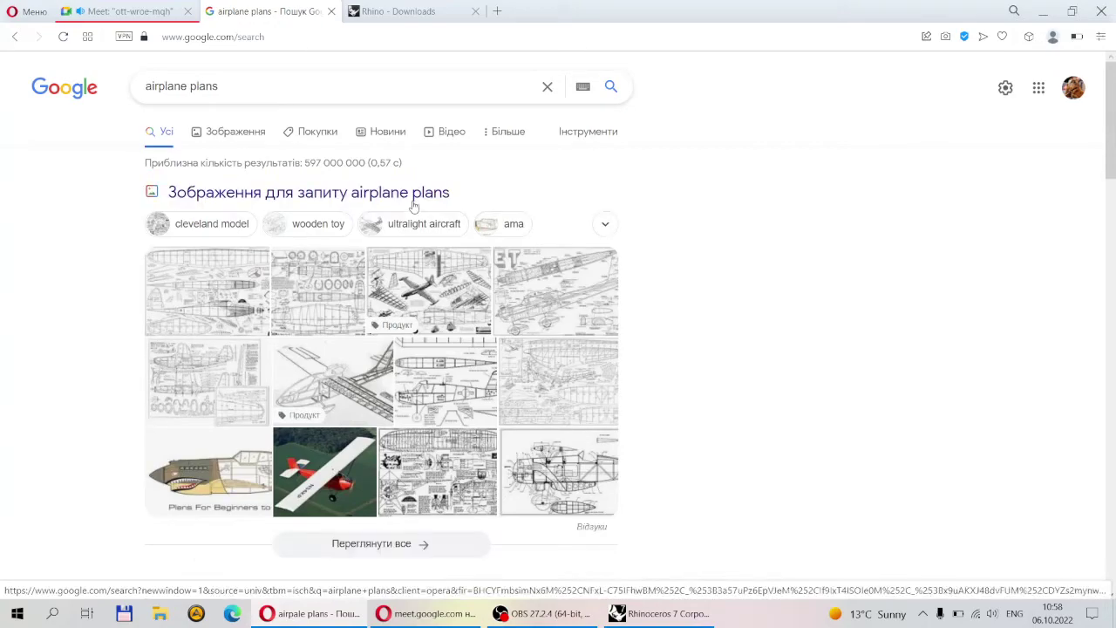
- Switch the "airplane plans" search to image results and browse them for usable aircraft drawings
left_click(219, 139)
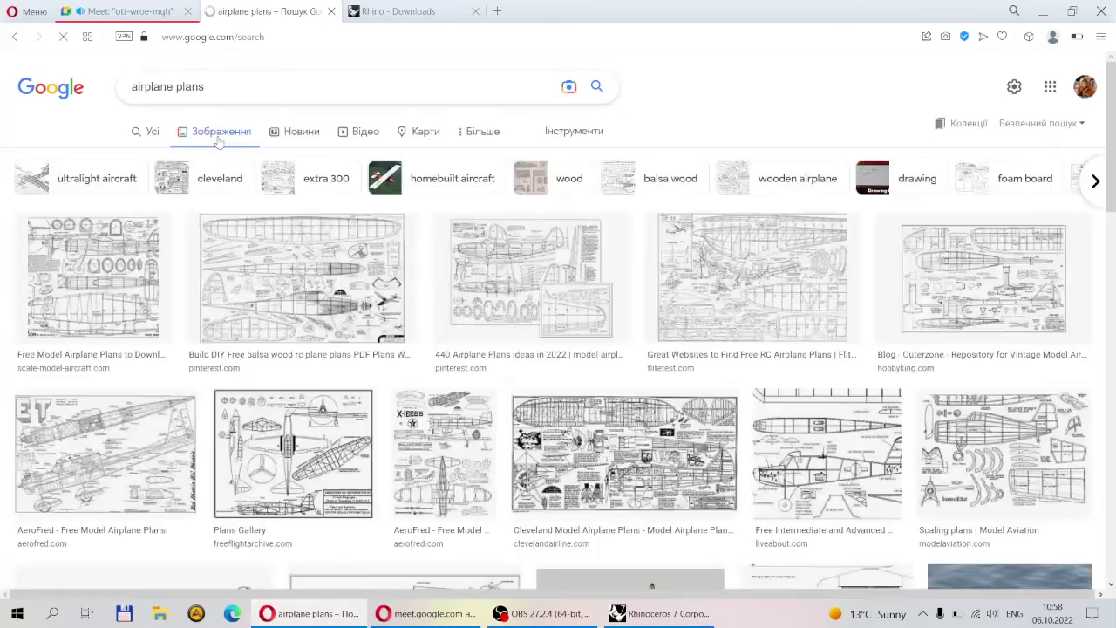
scroll(219, 142, "down", 7)
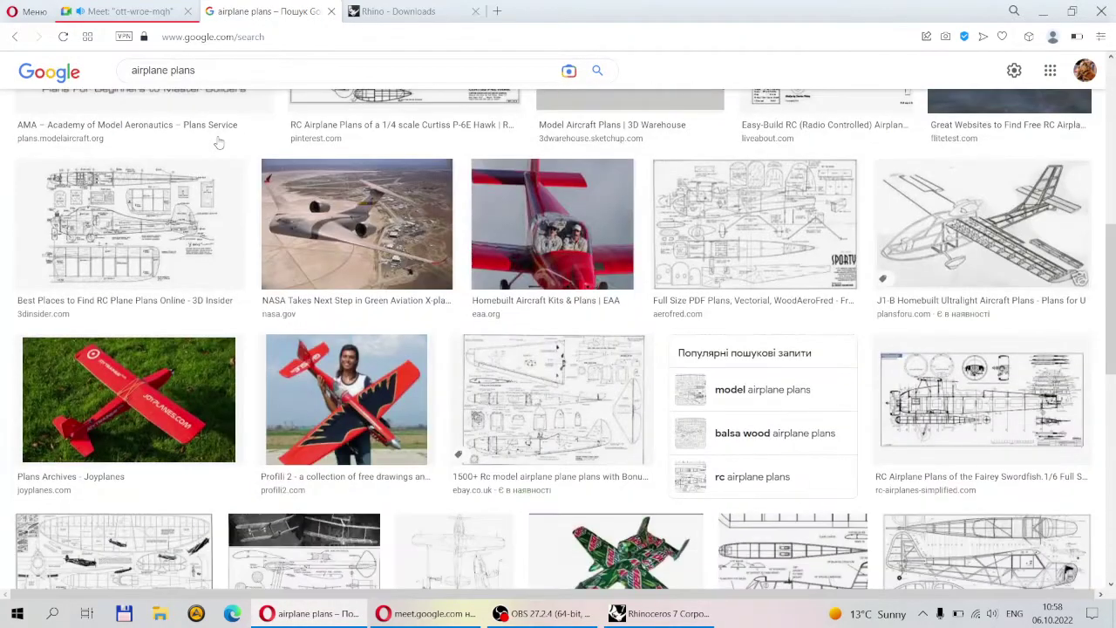
scroll(219, 142, "down", 3)
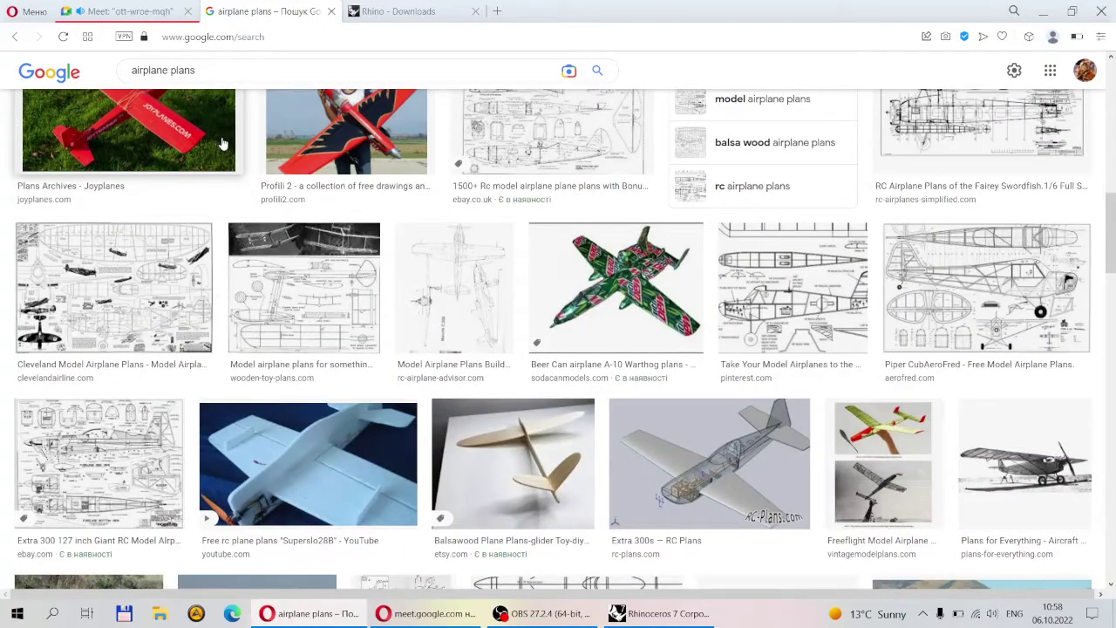
scroll(219, 144, "up", 10)
scroll(213, 237, "down", 10)
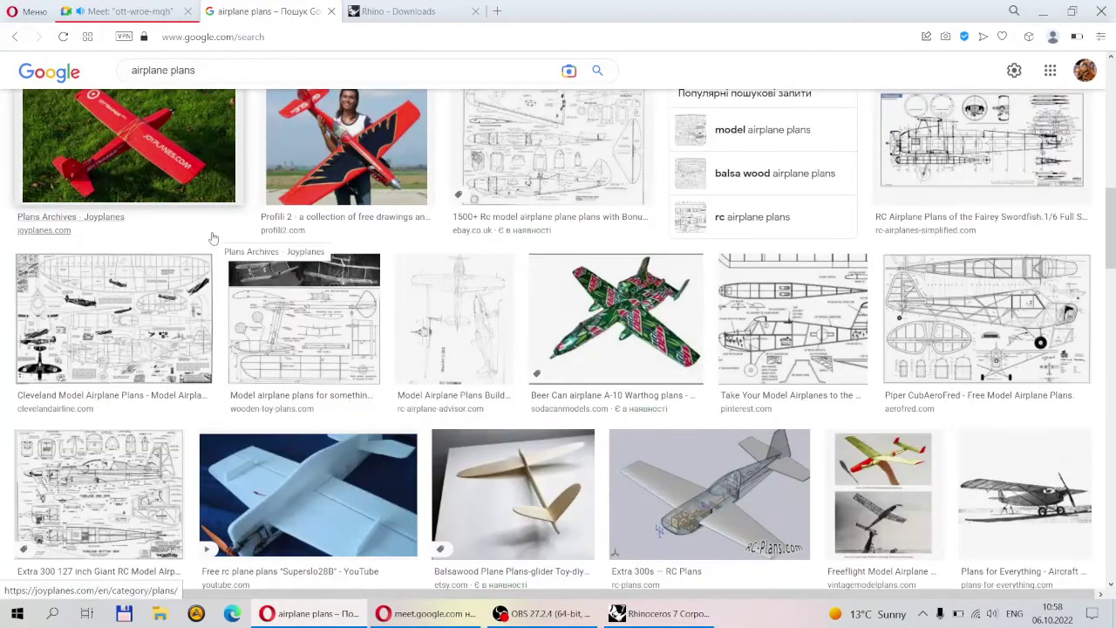
scroll(212, 234, "down", 5)
scroll(204, 233, "up", 5)
scroll(204, 234, "up", 10)
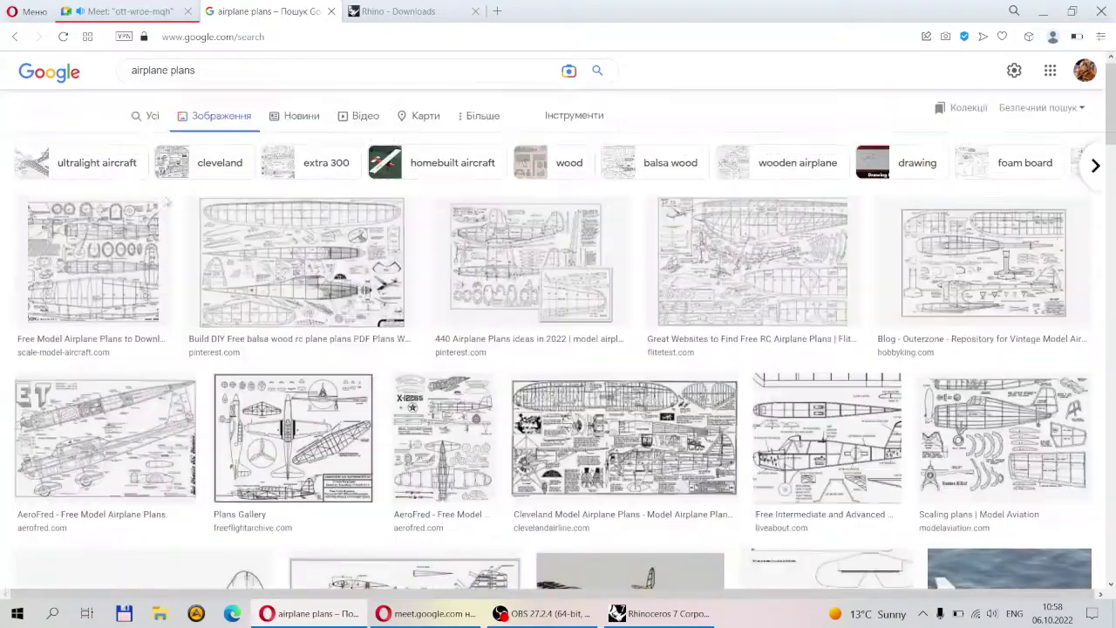
- Change the image search query to "aircraft plans" and look over the first results
double_click(172, 87)
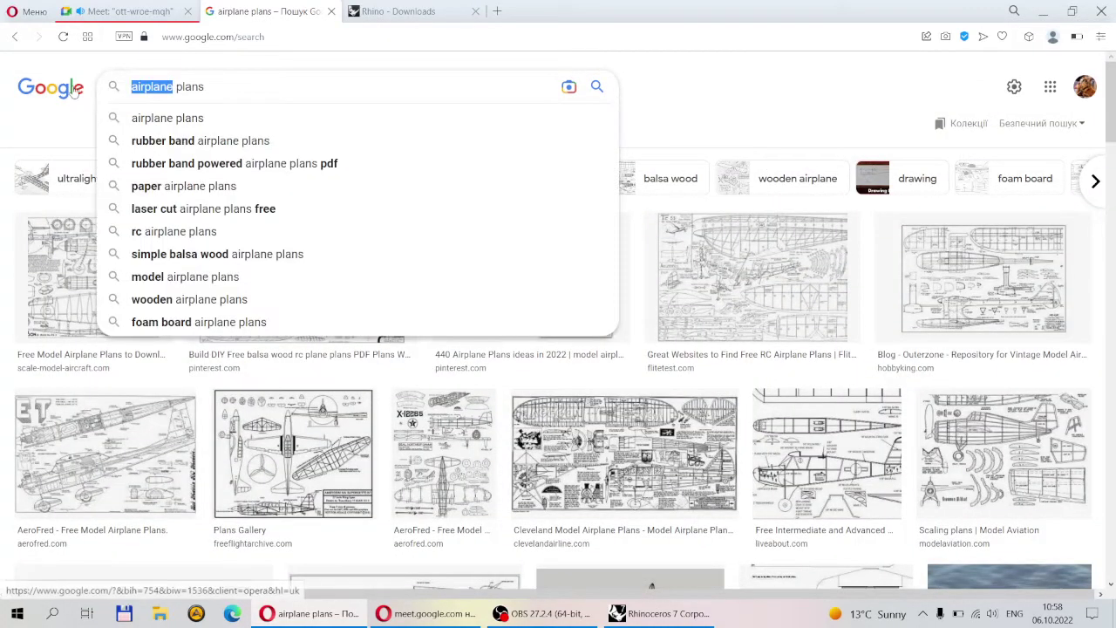
type("airc")
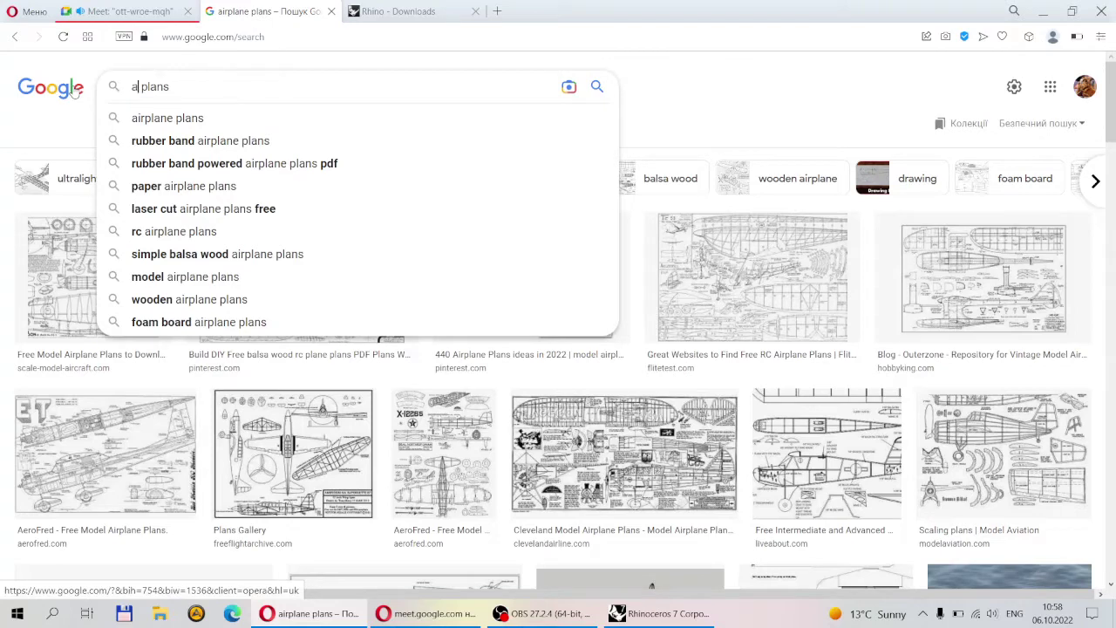
type("r")
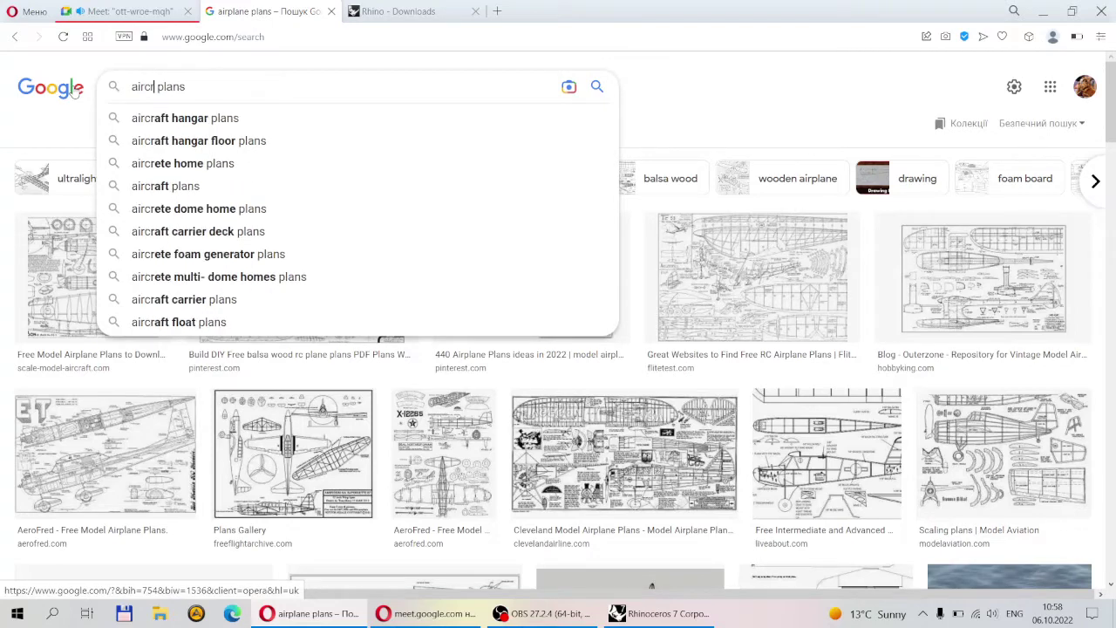
type("aft")
key("Return")
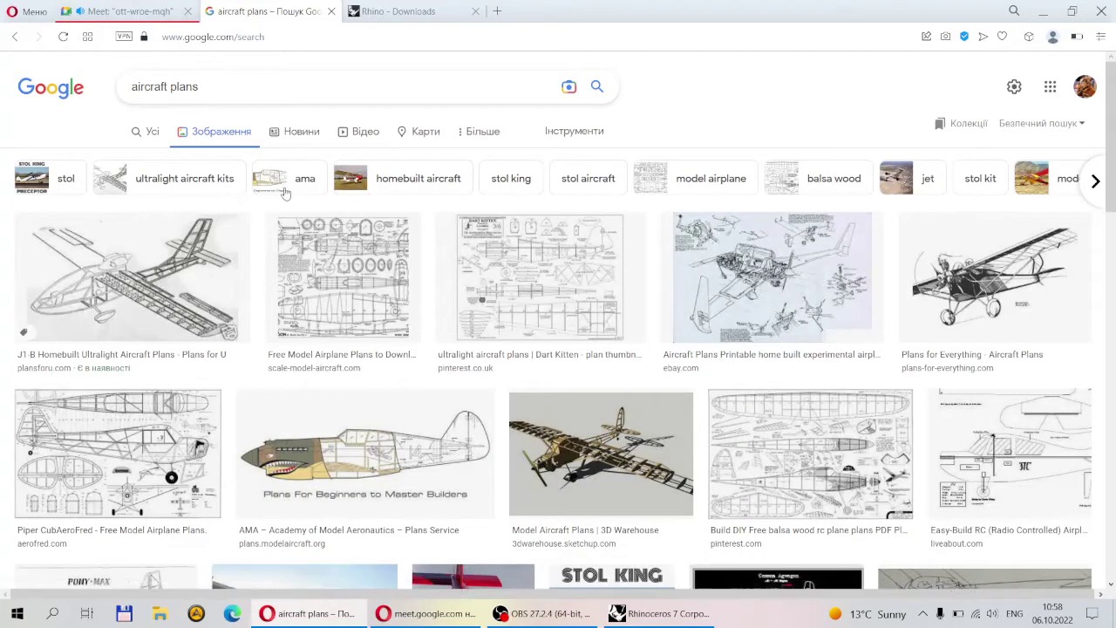
scroll(285, 192, "down", 2)
scroll(285, 192, "up", 2)
- Extend the image search to "aircraft plans blueprints", accepting the corrected spelling of the query
double_click(172, 83)
left_click(247, 82)
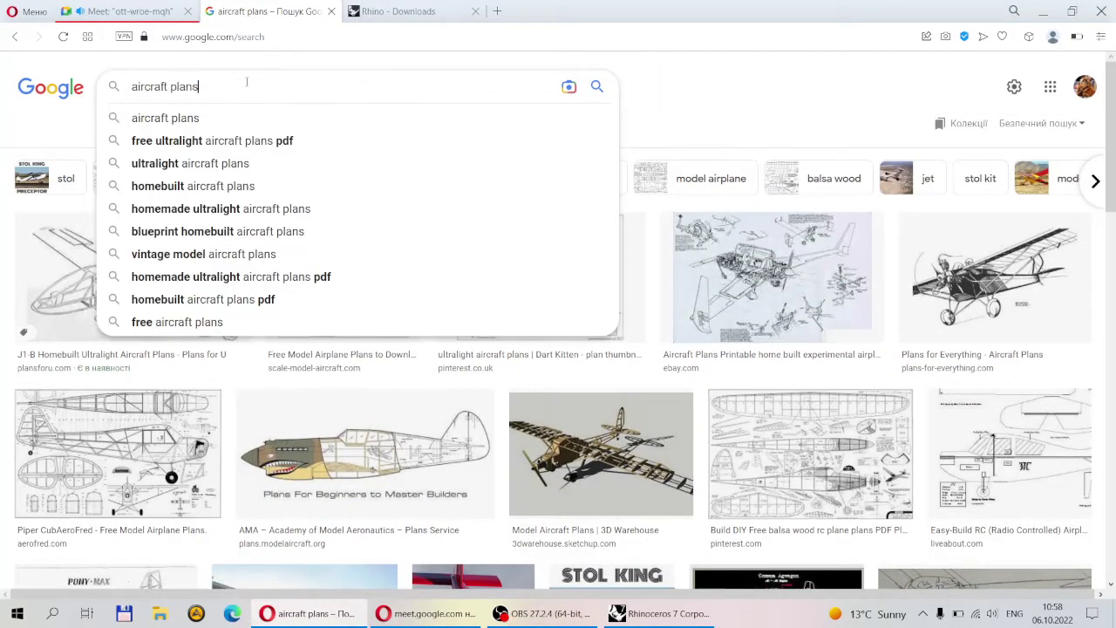
type("blu")
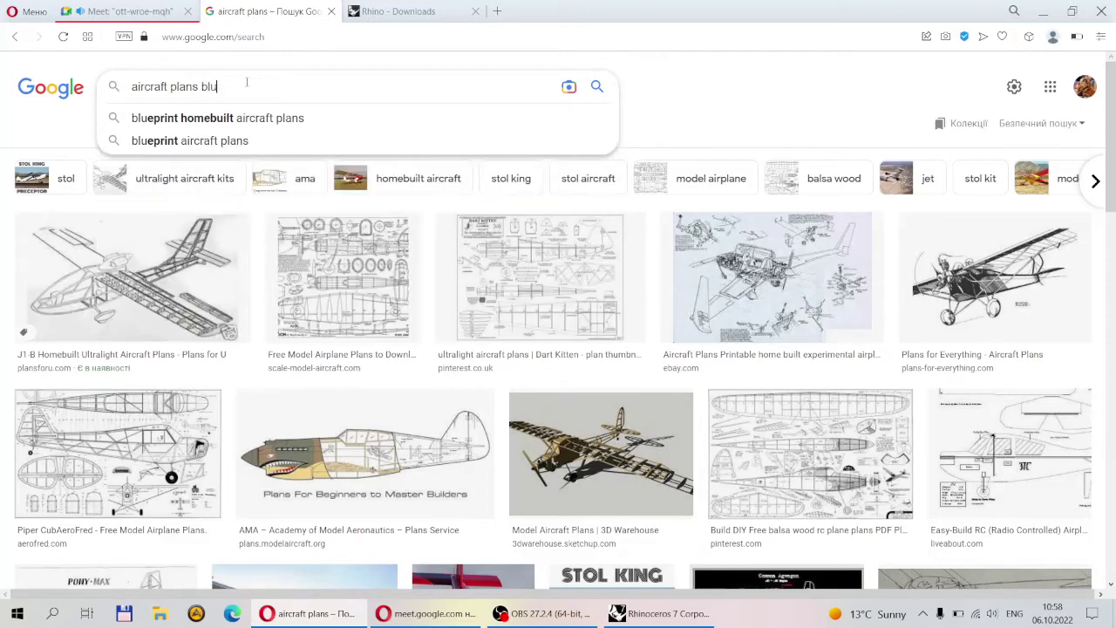
type("print")
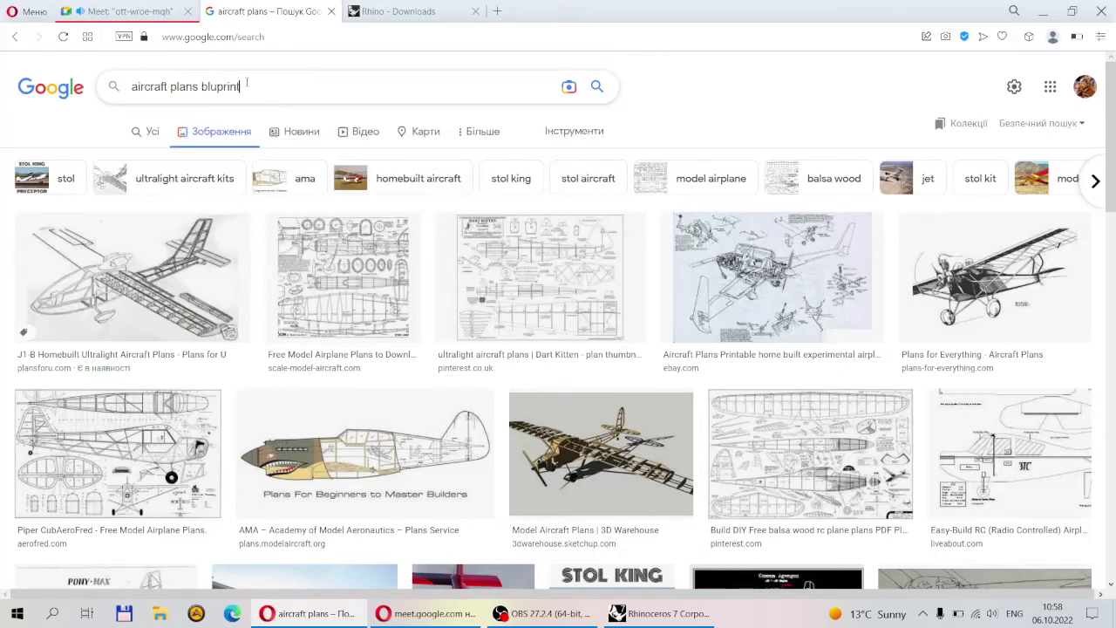
type("s")
key("Return")
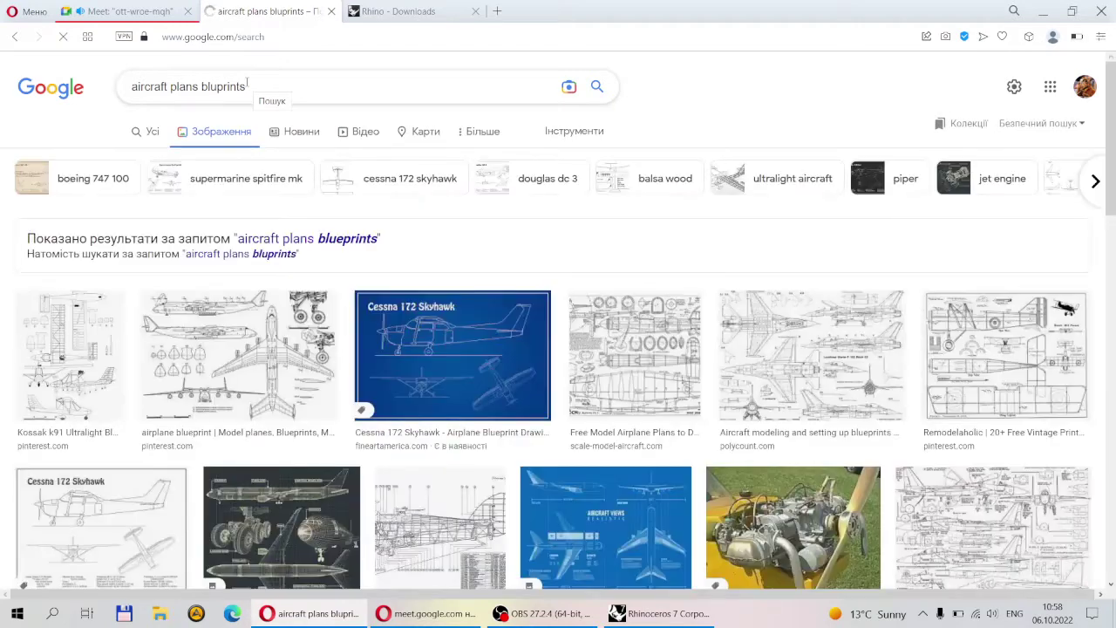
left_click(334, 240)
- Examine the blueprint image results for an aircraft drawing with several views
scroll(331, 244, "down", 1)
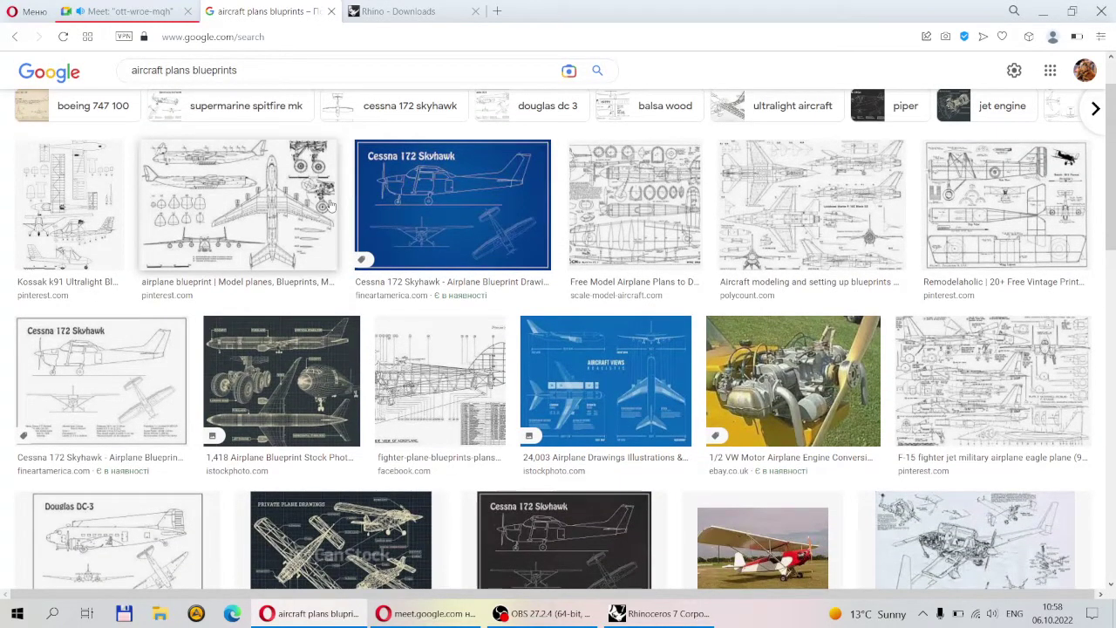
scroll(330, 205, "down", 3)
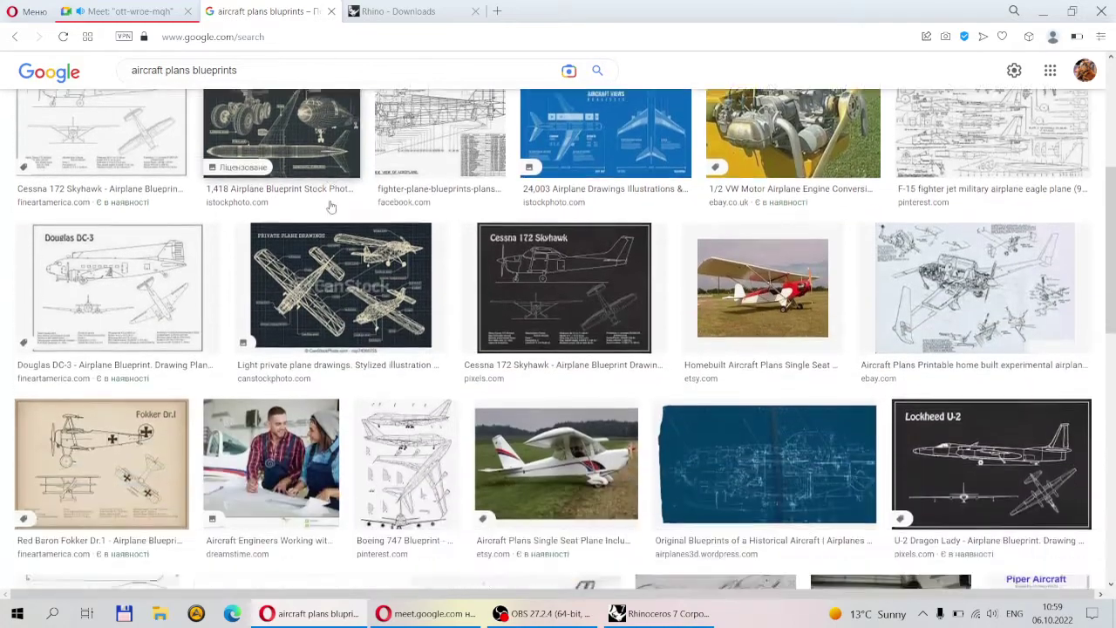
scroll(330, 206, "down", 8)
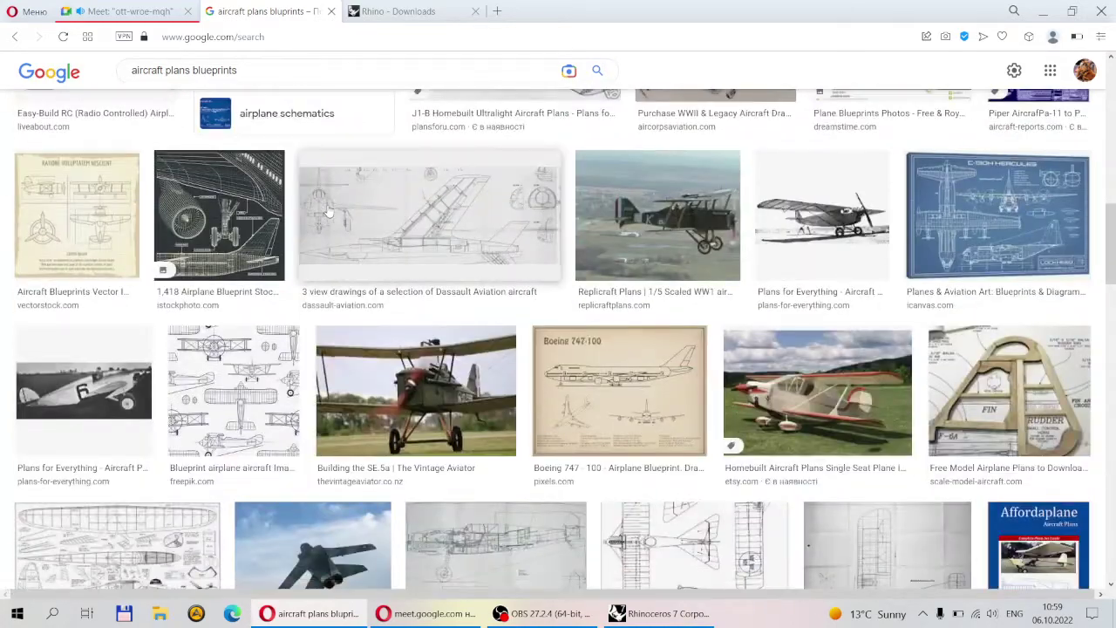
scroll(328, 211, "down", 3)
scroll(328, 211, "down", 2)
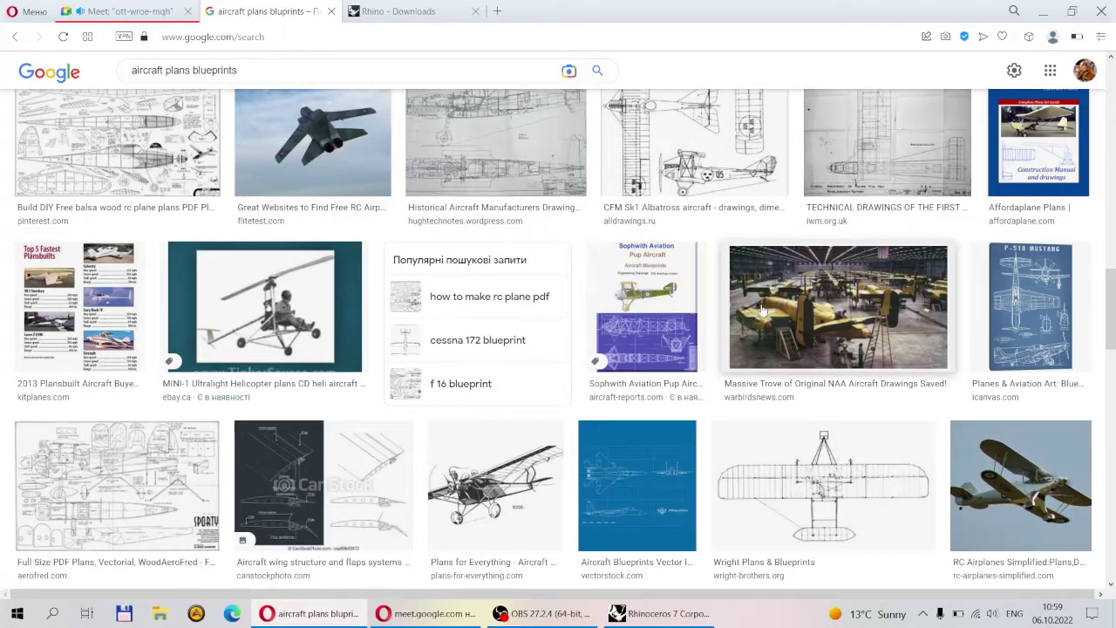
scroll(511, 244, "down", 4)
scroll(513, 307, "down", 7)
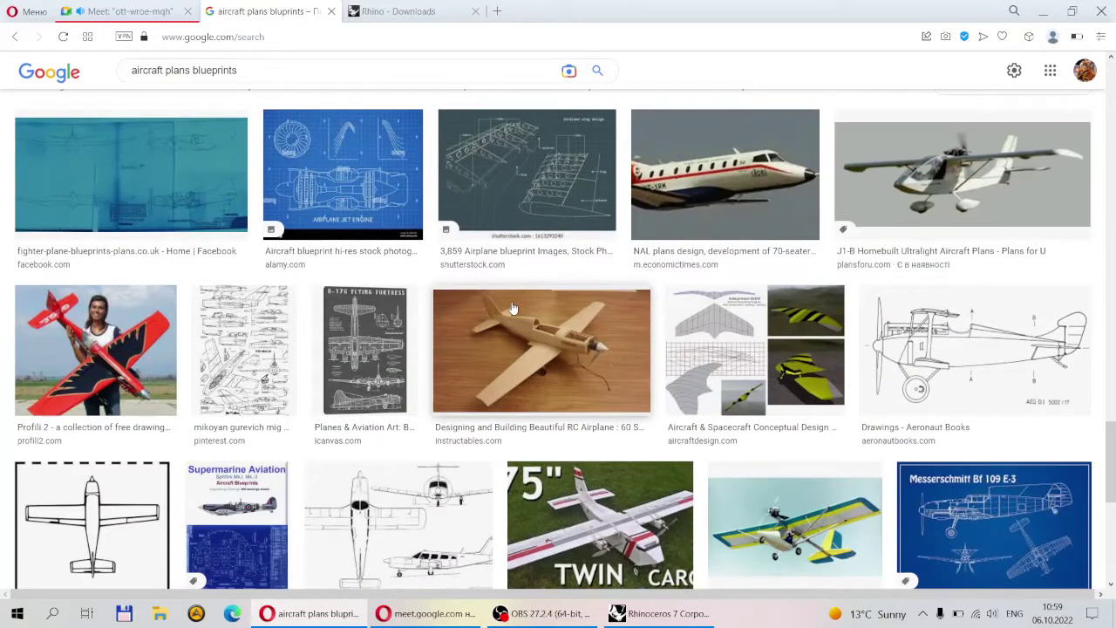
- Preview the Mikoyan-Gurevich MiG-15 blueprints, check one image in a separate tab, close that tab and return to the image results
left_click(255, 348)
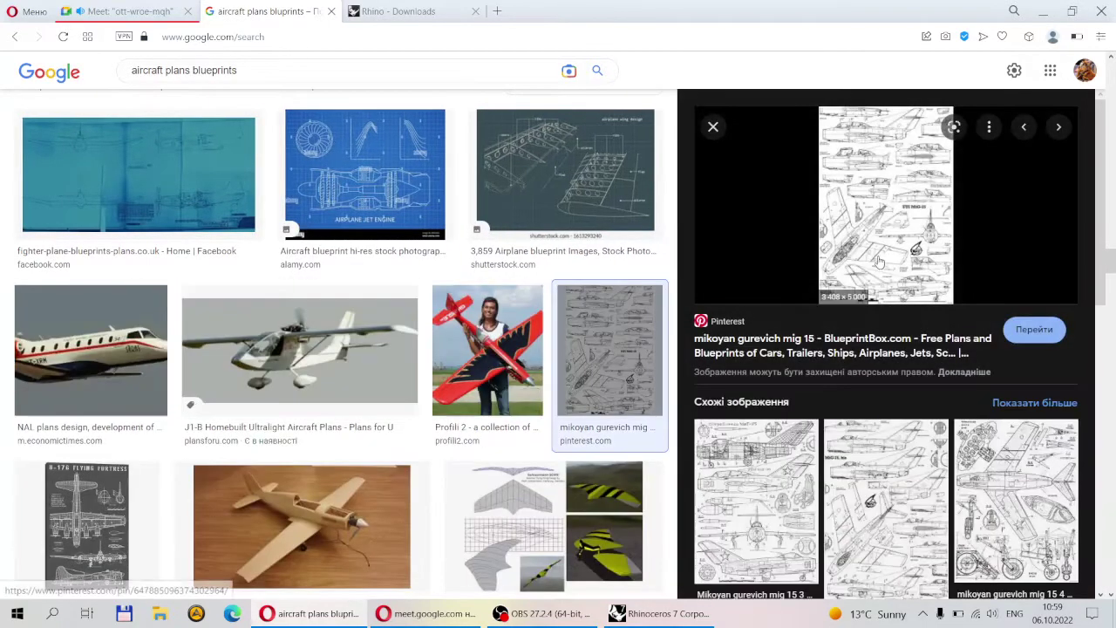
right_click(872, 257)
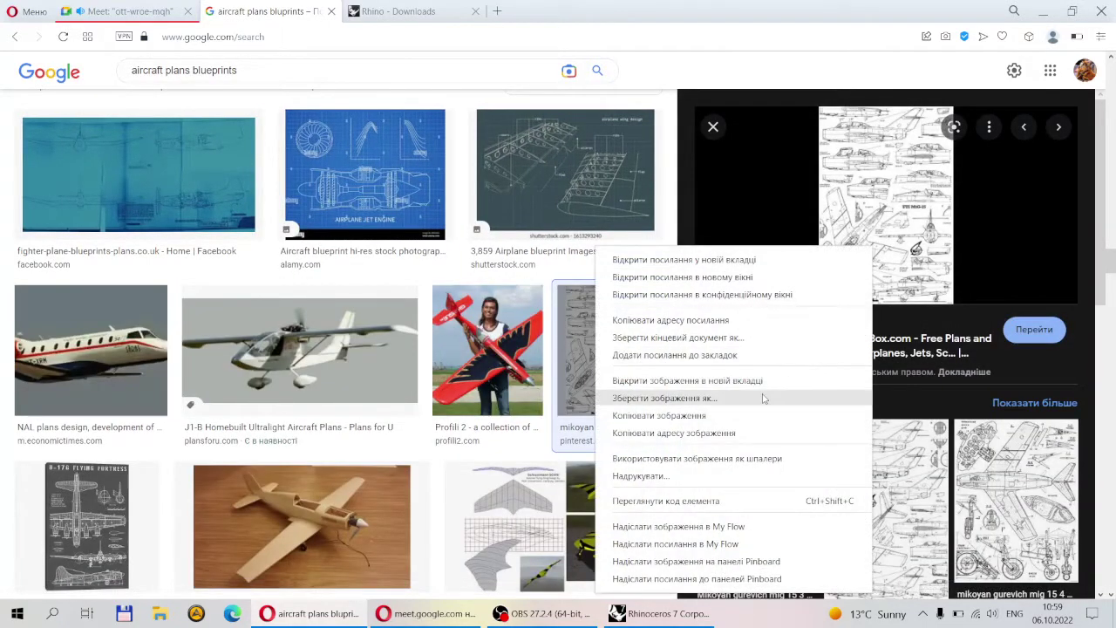
left_click(762, 378)
left_click(857, 504)
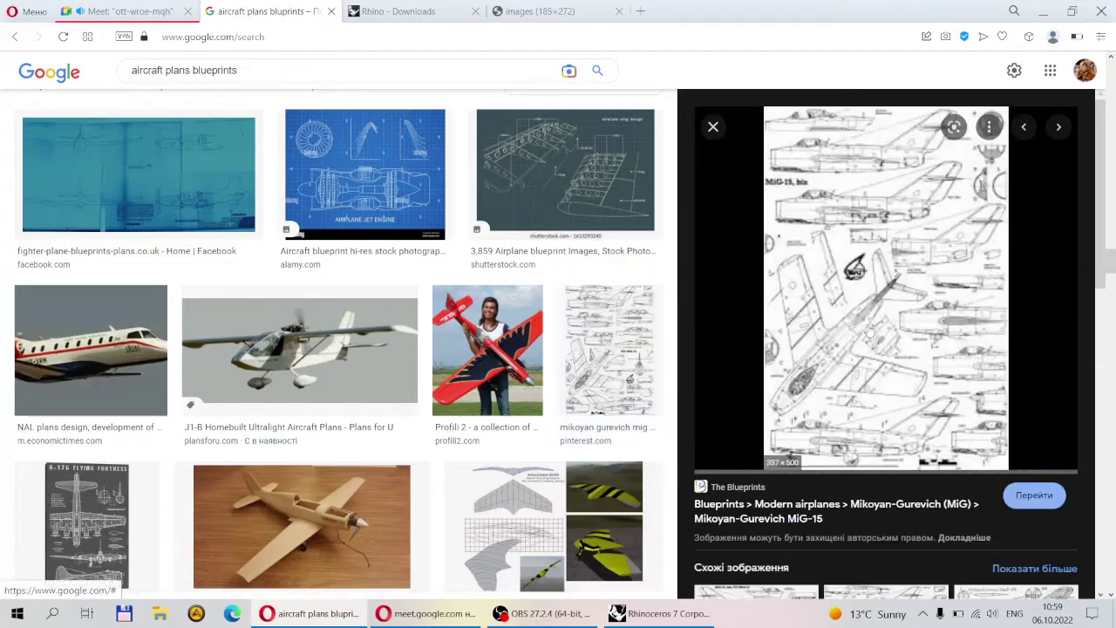
left_click(541, 12)
left_click(620, 12)
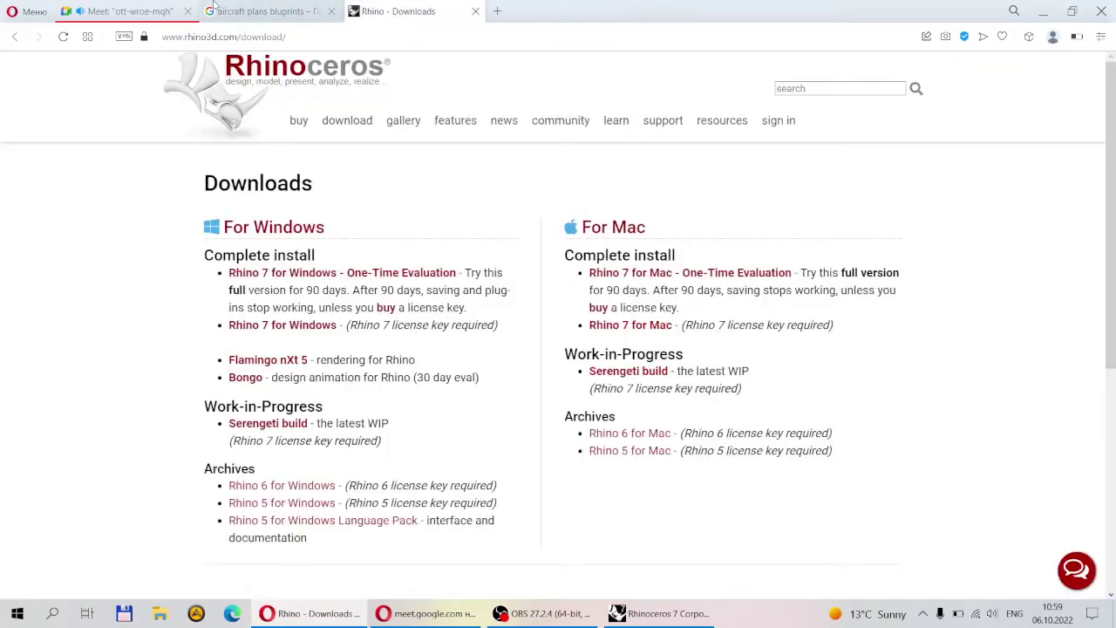
left_click(262, 11)
- Preview the Piper Lance II drawing and the related Piper Pa-28 Turbo Arrow IV blueprint
scroll(460, 256, "up", 5)
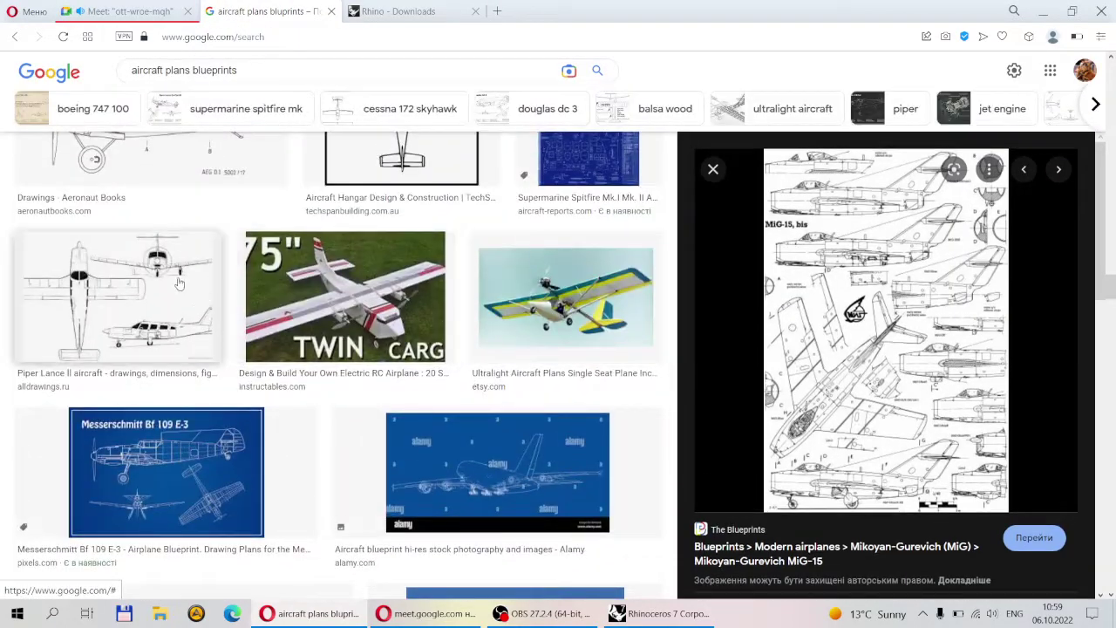
left_click(179, 283)
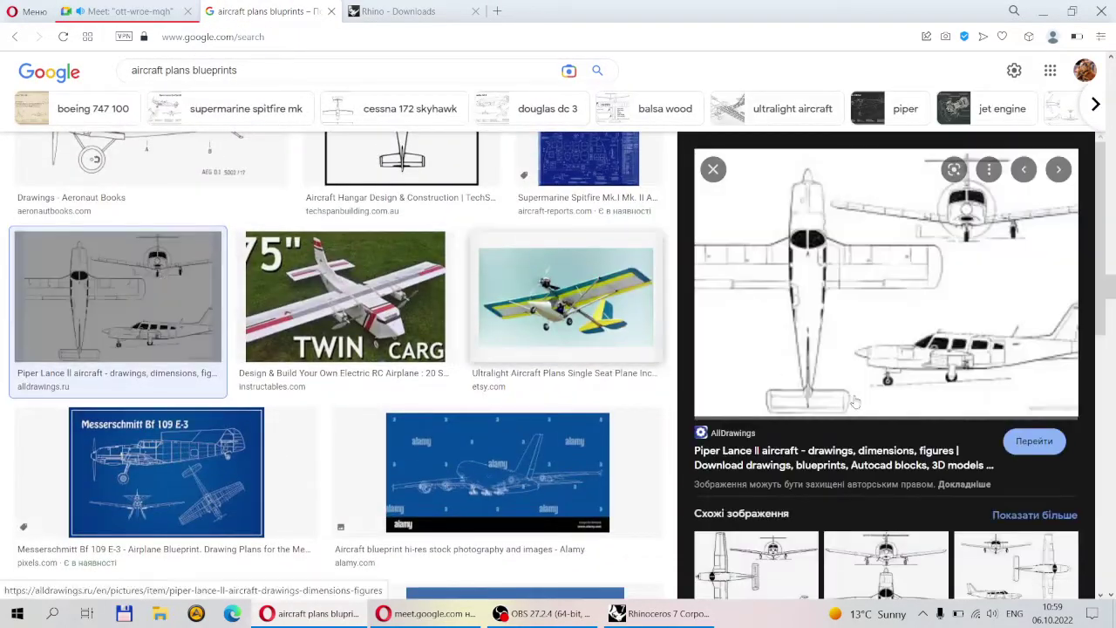
left_click(889, 545)
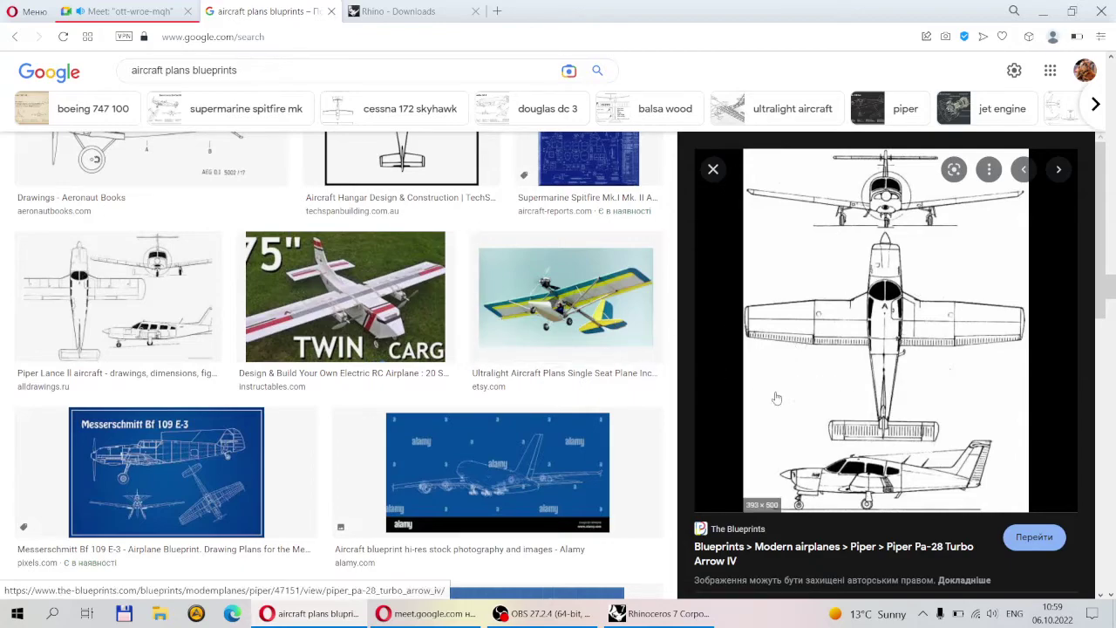
- Find the Cessna 182 Skylane blueprint in the results and open its full image in a new tab
scroll(403, 250, "down", 6)
scroll(403, 250, "down", 4)
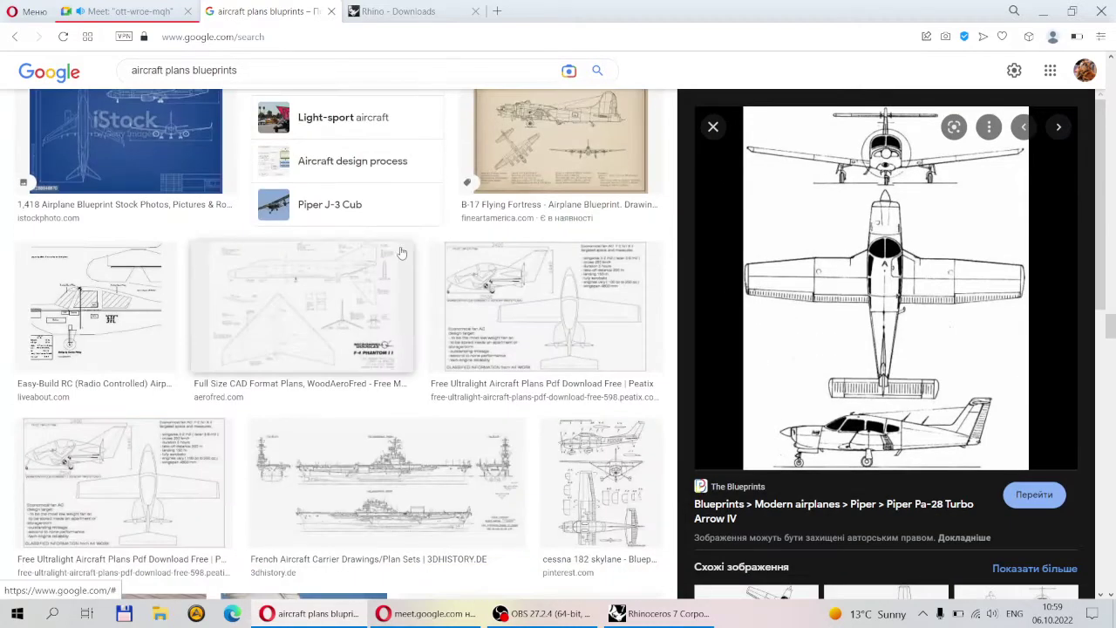
left_click(611, 462)
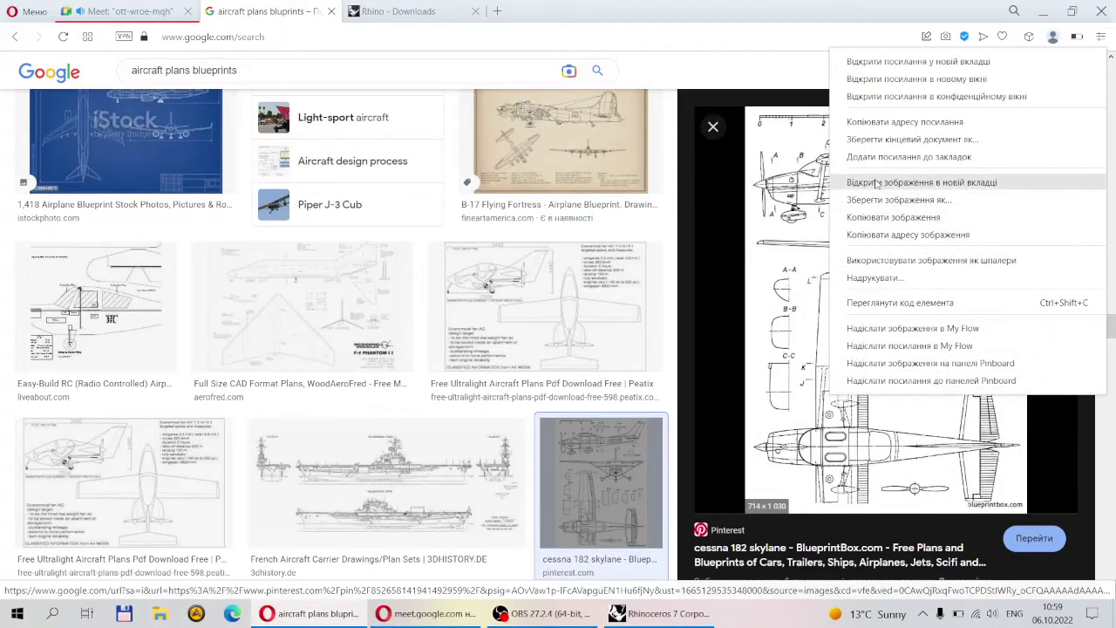
left_click(878, 185)
left_click(549, 10)
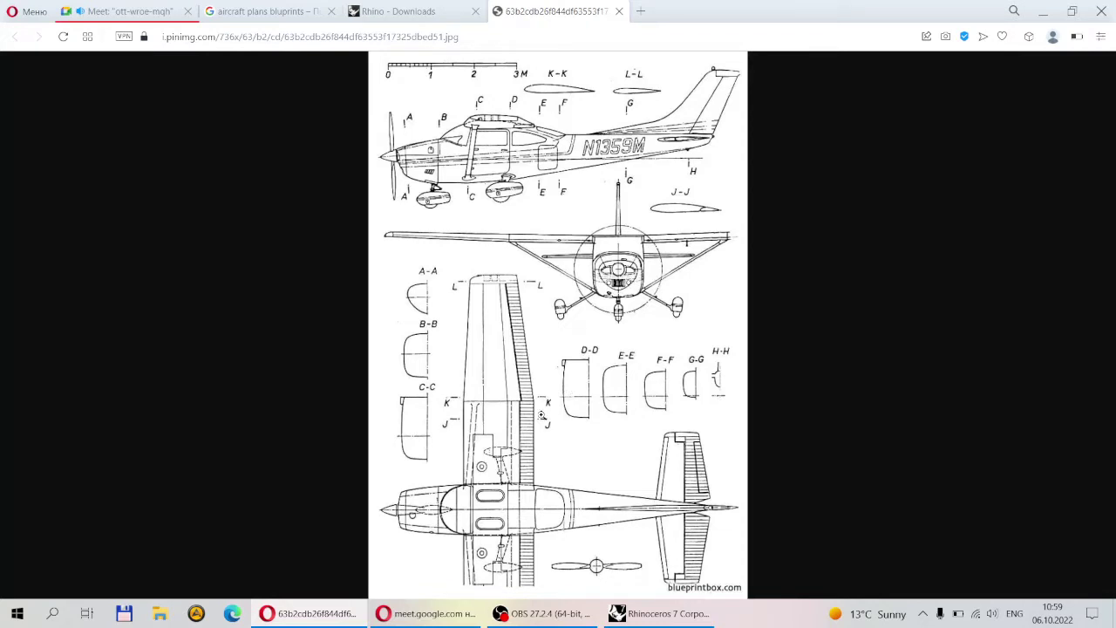
- Switch to Rhino and show the construction grid in the Perspective viewport
left_click(654, 613)
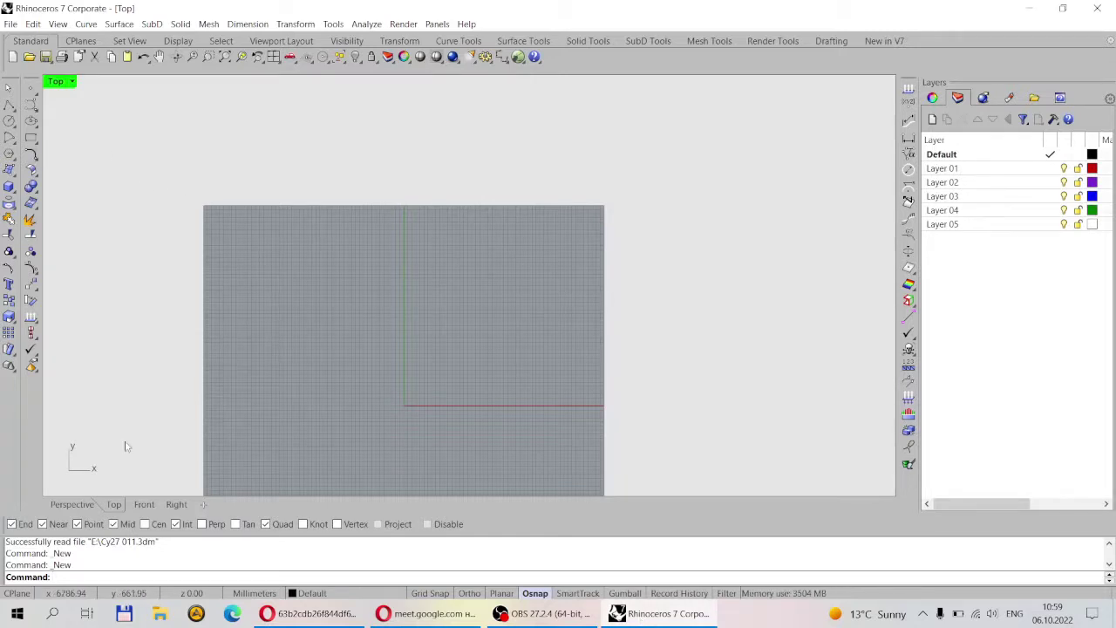
left_click(71, 504)
scroll(345, 351, "down", 3)
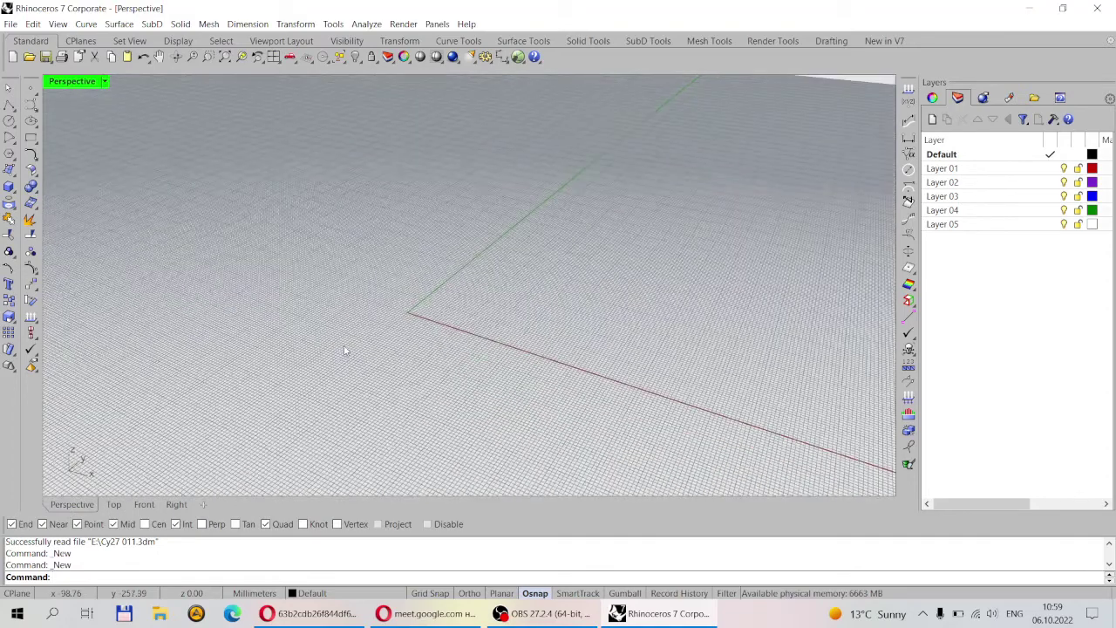
right_click_drag(344, 350, 419, 331)
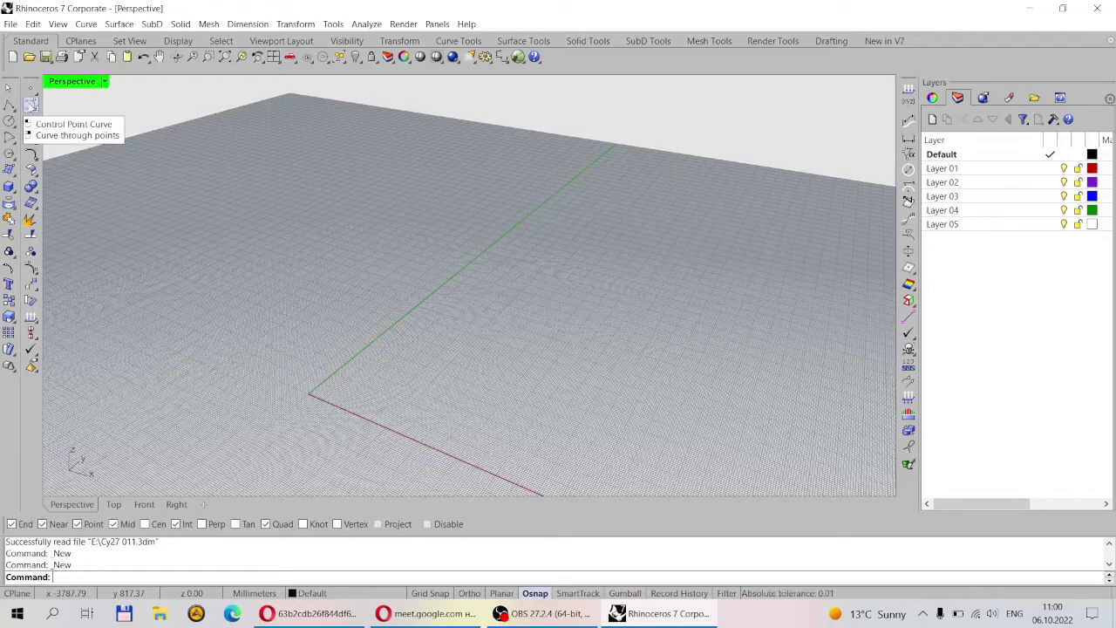
- Draw an S-shaped interpolated curve through five points on the construction plane, starting near the origin
left_click(31, 104)
left_click(63, 111)
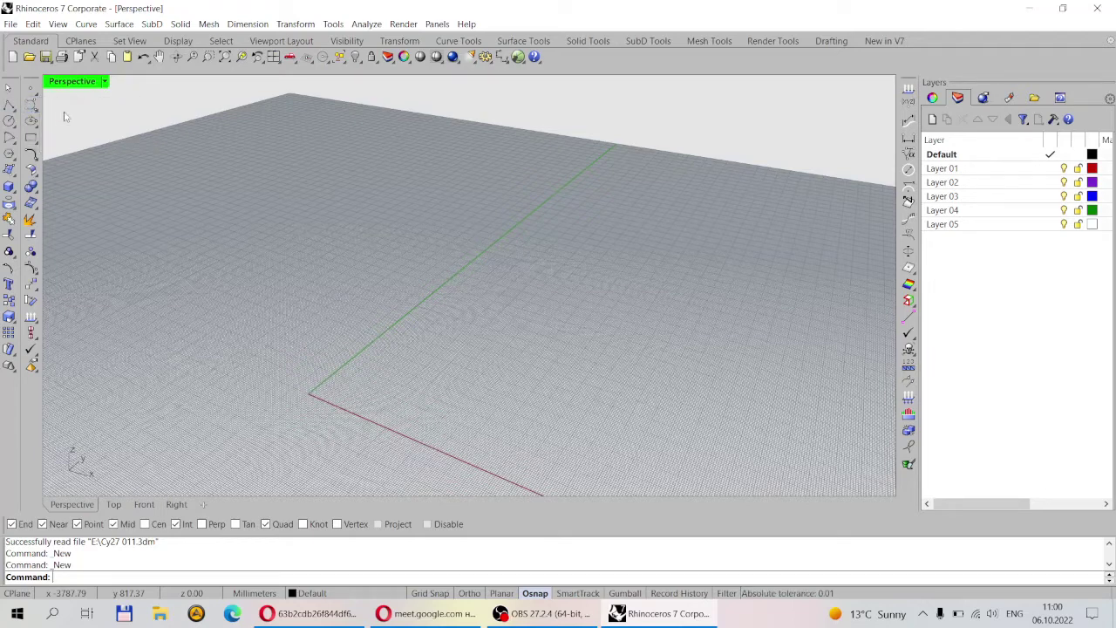
left_click(377, 374)
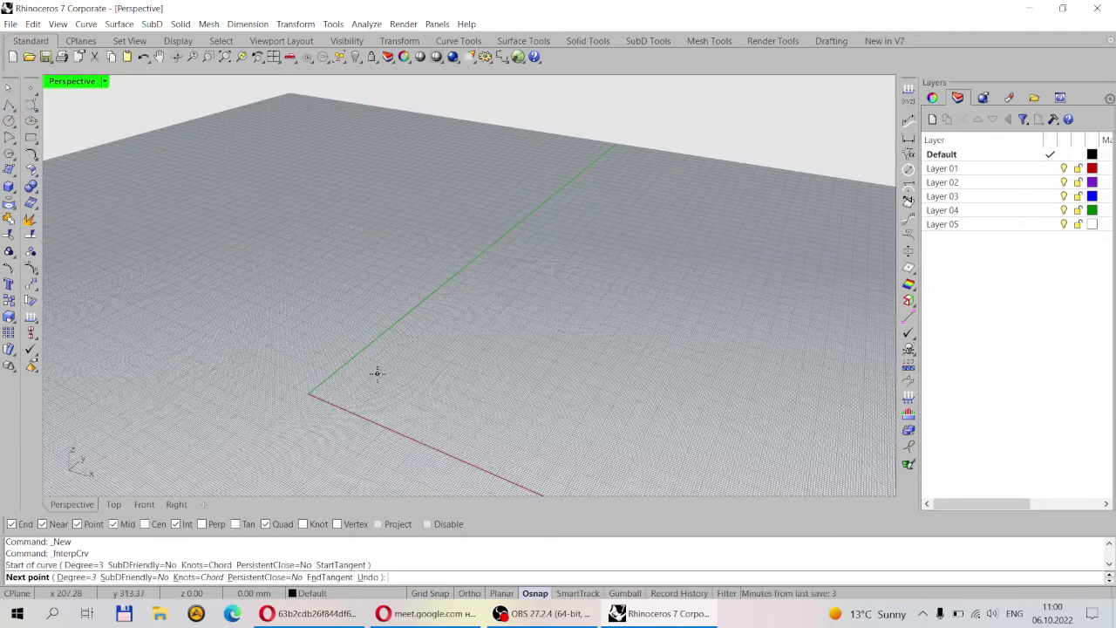
left_click(507, 384)
left_click(532, 310)
left_click(633, 290)
left_click(700, 311)
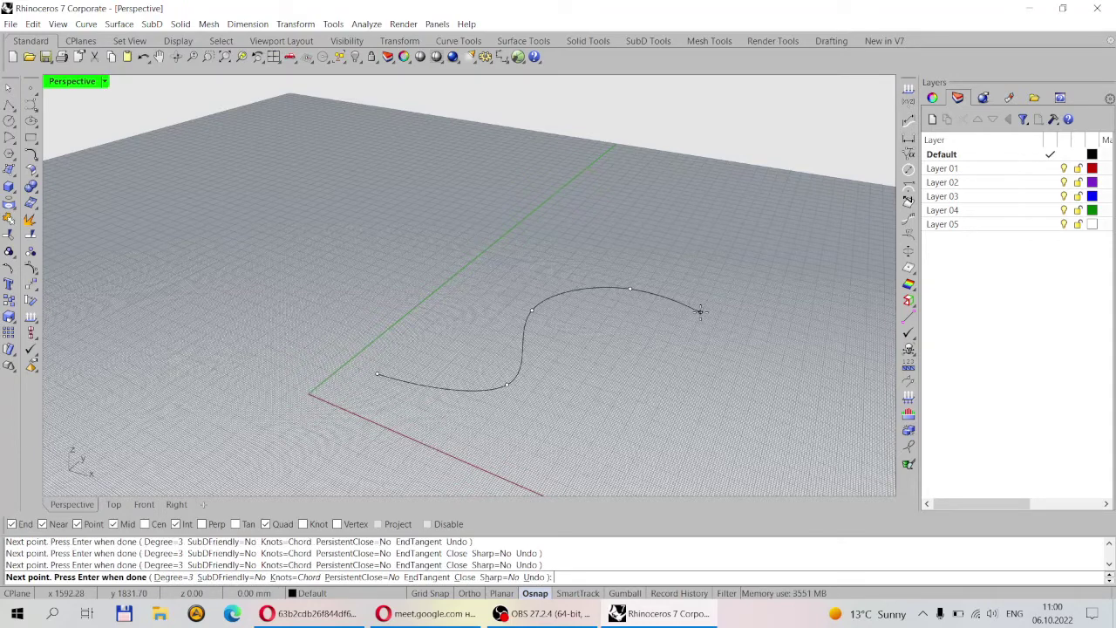
key("Return")
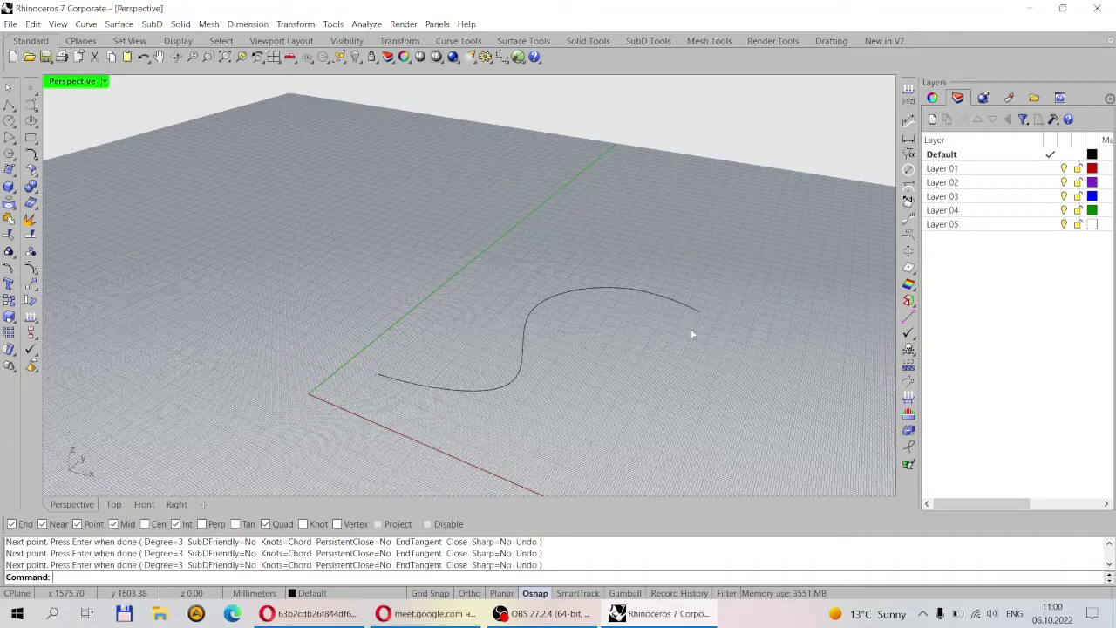
- Draw a second interpolated curve through four points on the construction plane, behind the S-shaped curve and crossing the Y axis
key("Return")
left_click(389, 259)
left_click(485, 231)
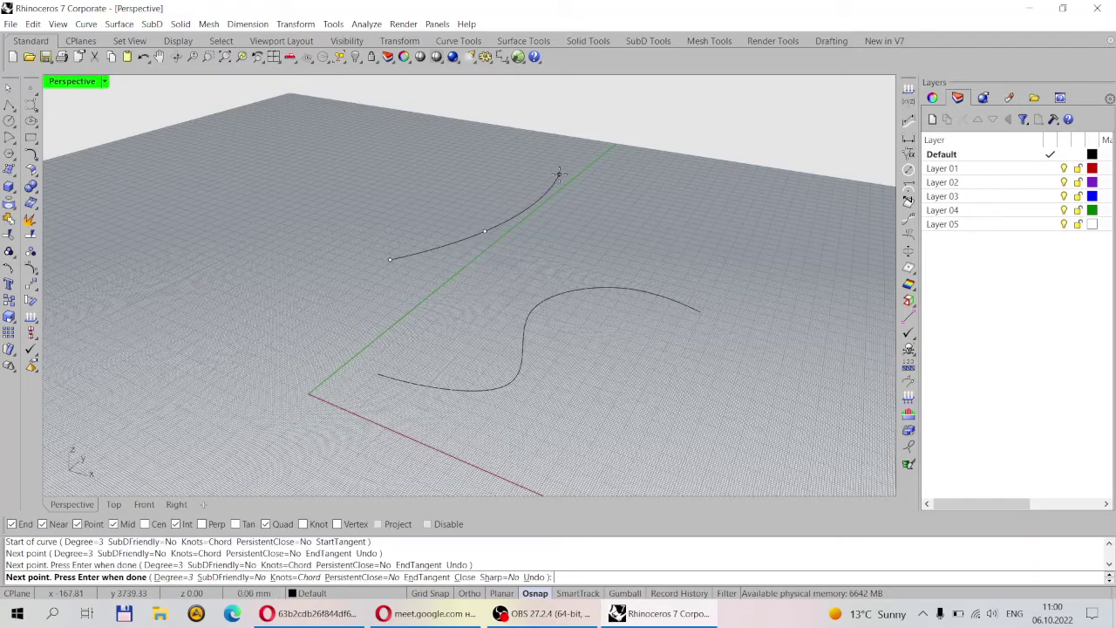
left_click(559, 173)
left_click(774, 249)
key("Return")
right_click_drag(774, 252, 535, 288)
- Move the second curve from its start point so that it starts where the S-shaped curve starts
left_click(464, 218)
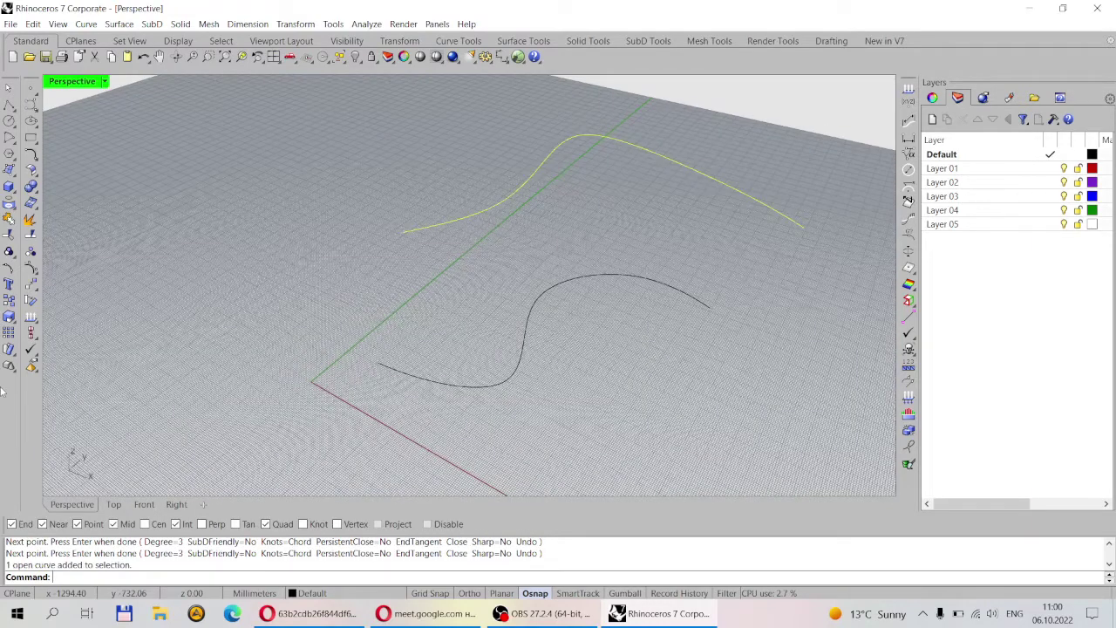
left_click(31, 267)
left_click(402, 233)
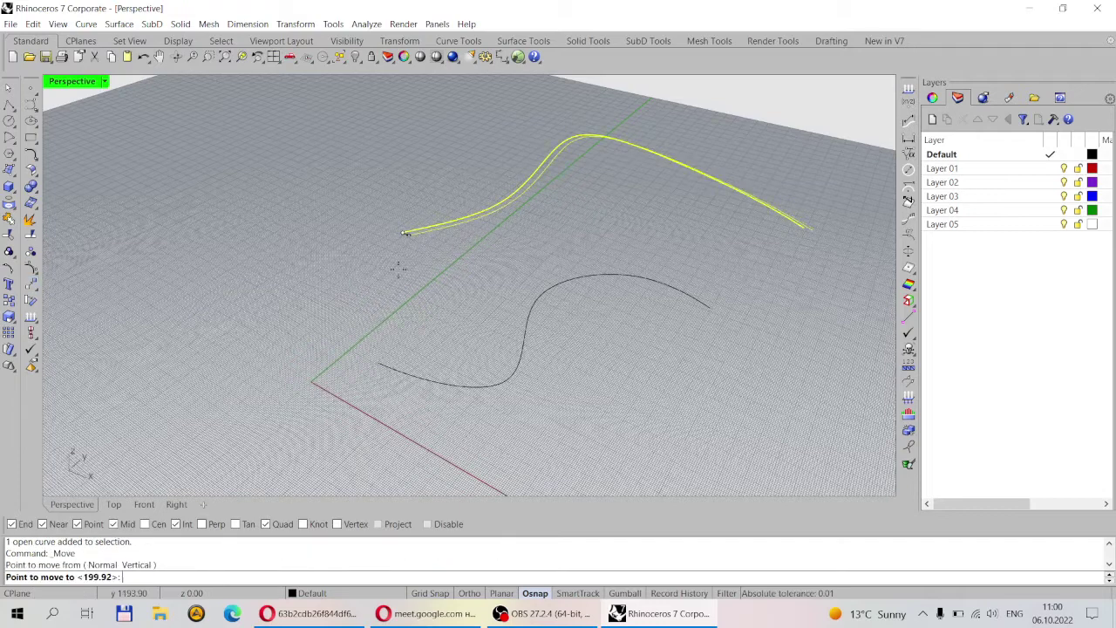
left_click(382, 364)
right_click_drag(293, 402, 513, 376)
- Move the second curve from its start point straight up about 2080 mm in the Front view, then return to Perspective
left_click(31, 284)
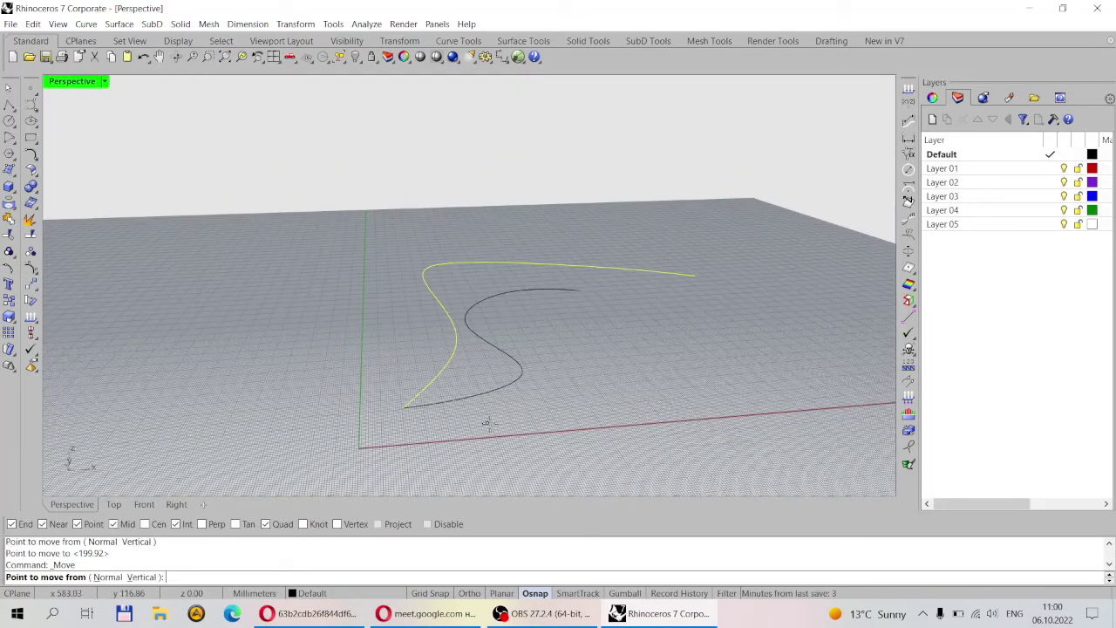
left_click(404, 407)
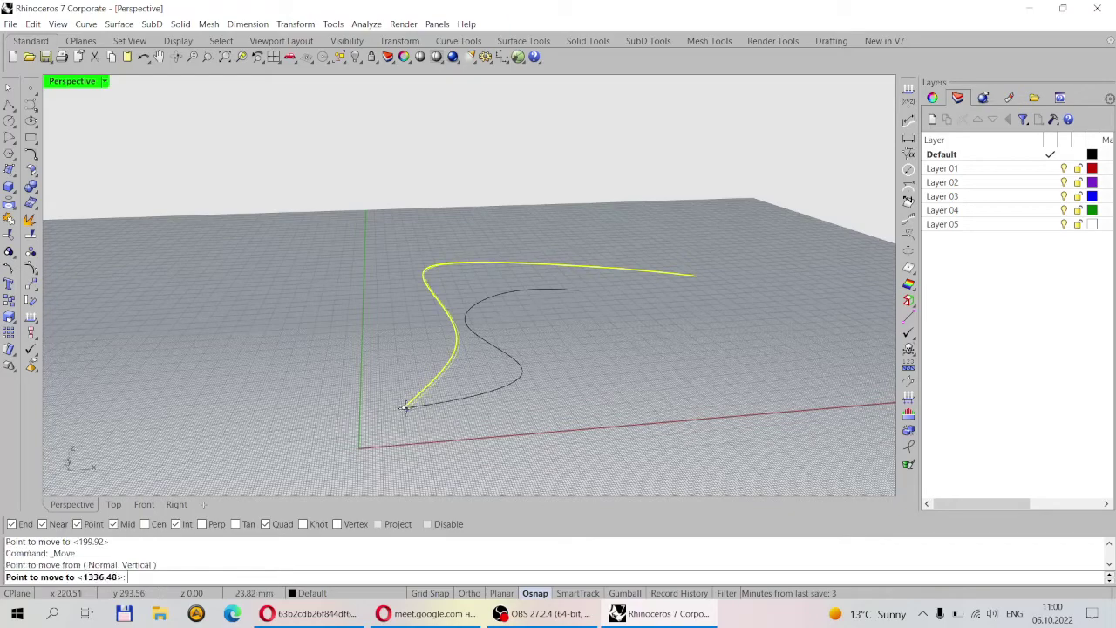
left_click(144, 505)
scroll(406, 397, "down", 4)
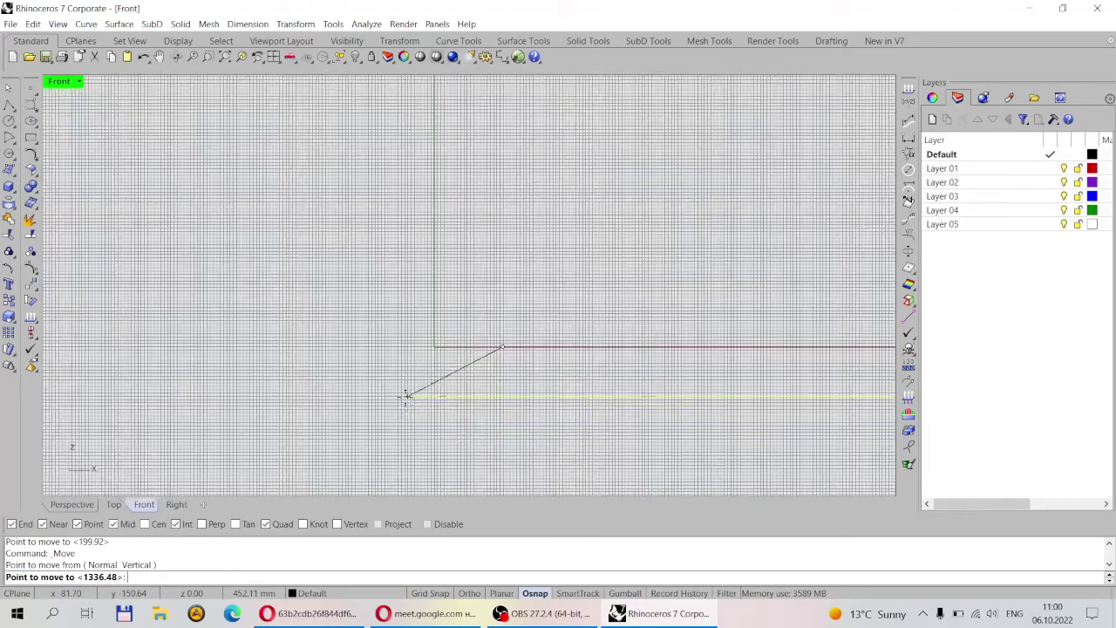
scroll(406, 399, "down", 3)
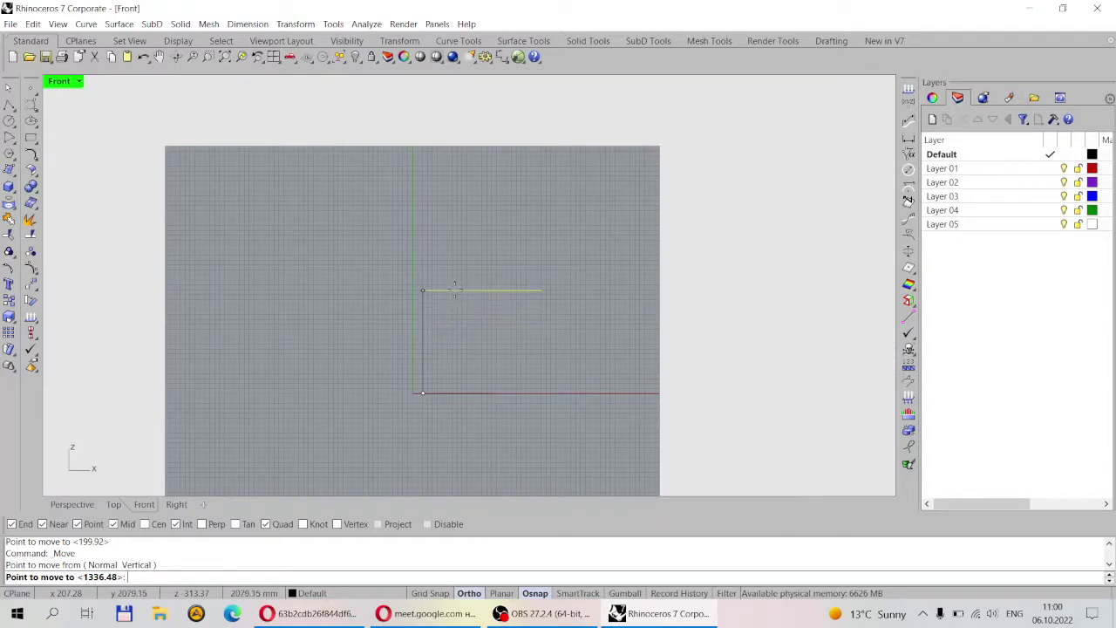
left_click(422, 289)
left_click(72, 504)
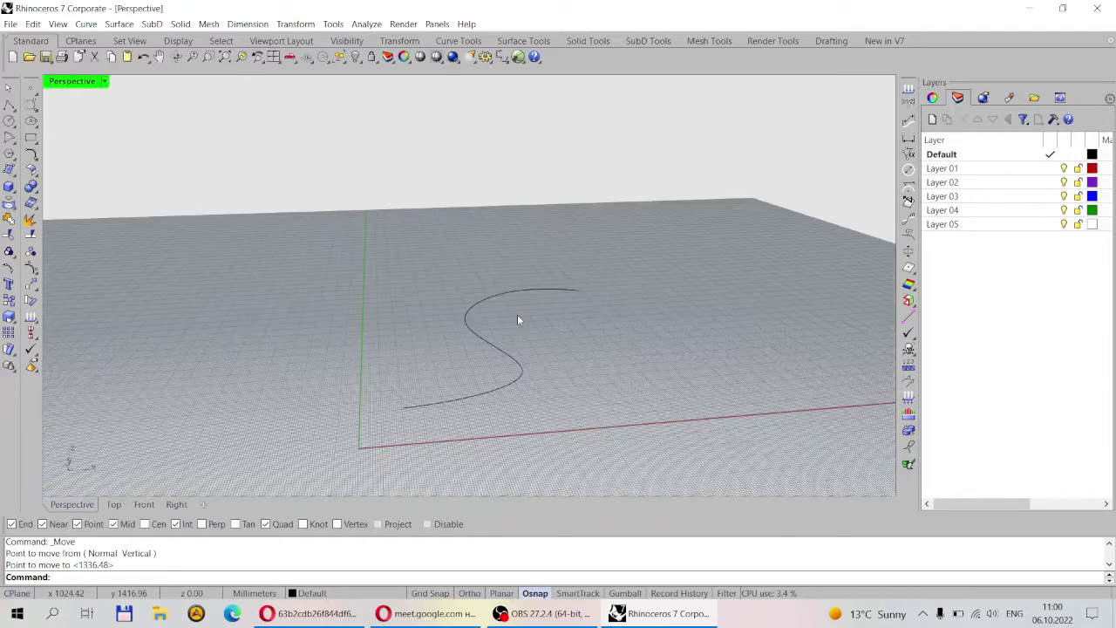
- Loft a Normal-style surface between the raised curve and the S-shaped curve without simplifying the cross-sections
mouse_move(517, 320)
right_mouse_down()
mouse_move(468, 343)
mouse_move(491, 364)
mouse_move(503, 326)
right_mouse_up()
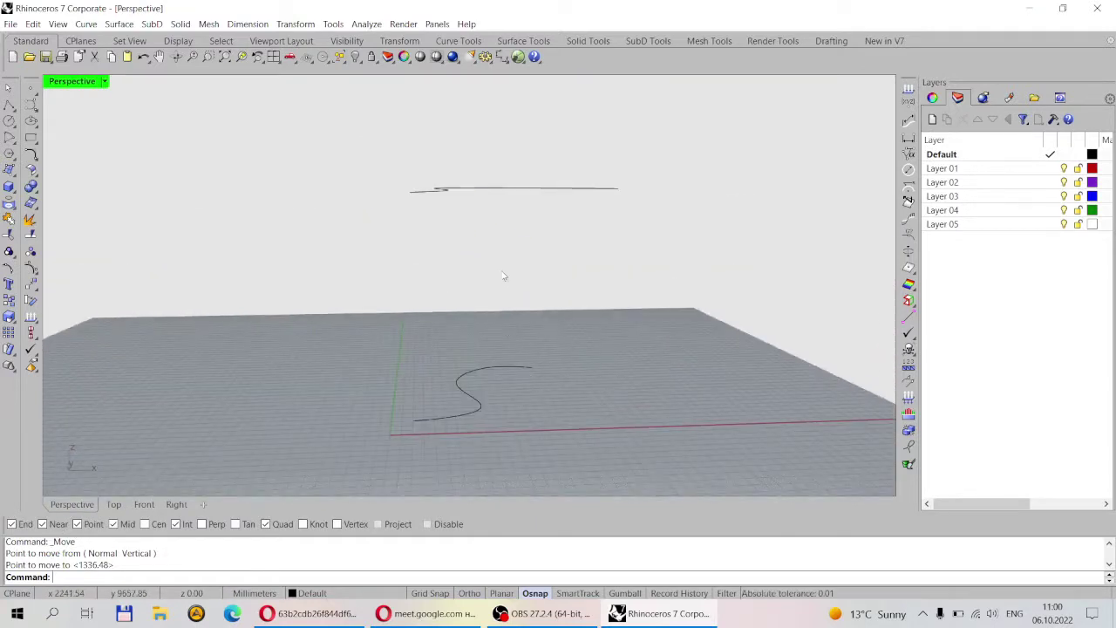
right_click_drag(502, 276, 510, 308)
left_click(445, 202)
left_click(500, 274)
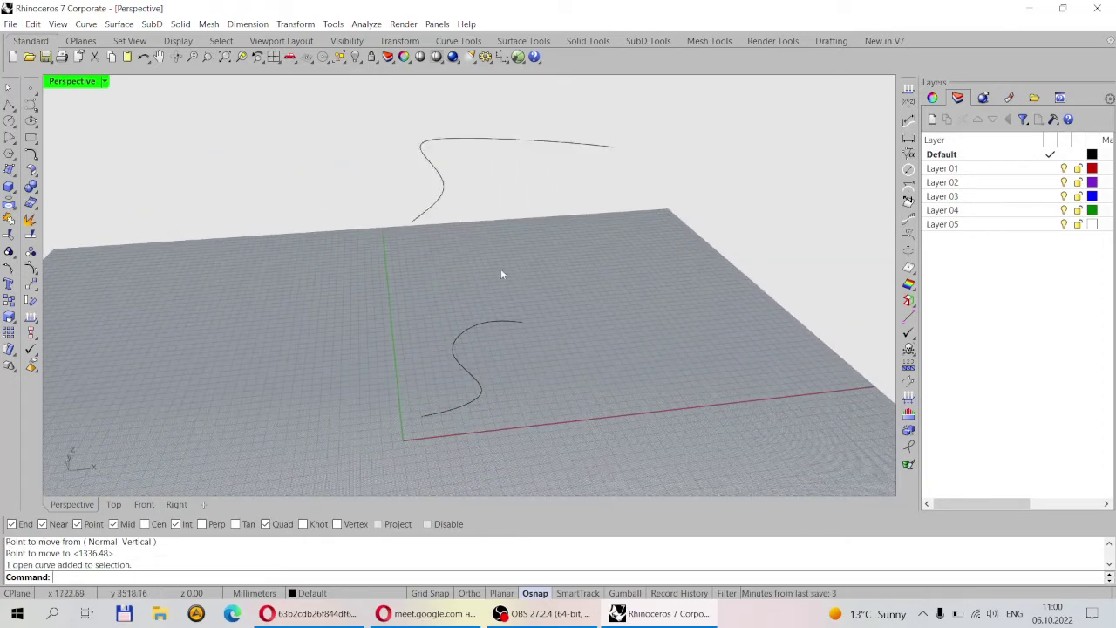
left_click(463, 363)
right_click_drag(454, 369, 441, 301)
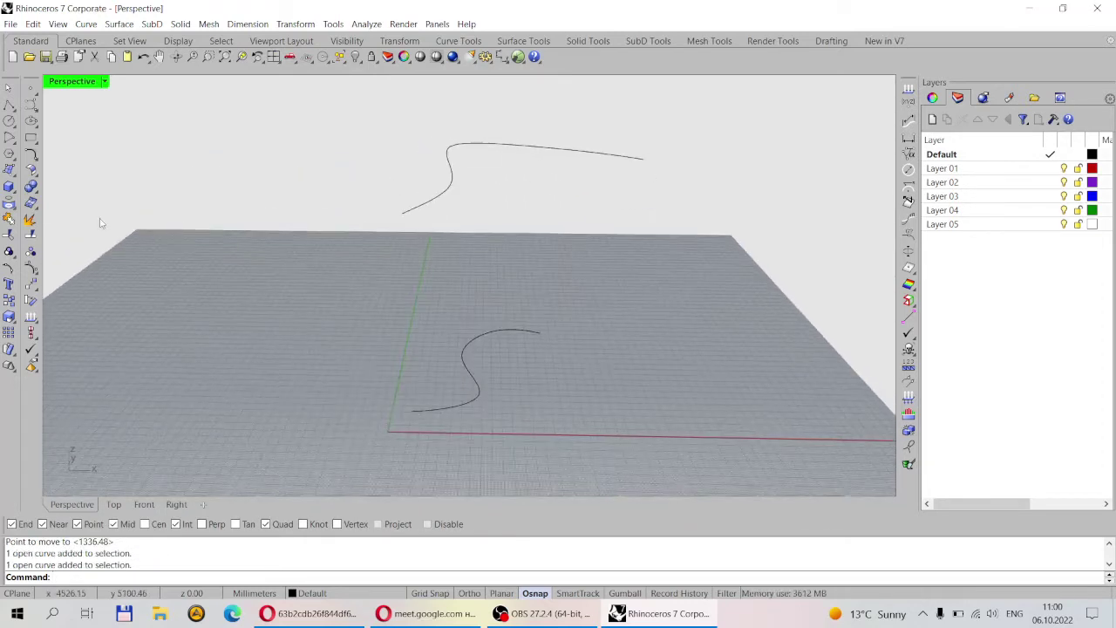
left_click(10, 170)
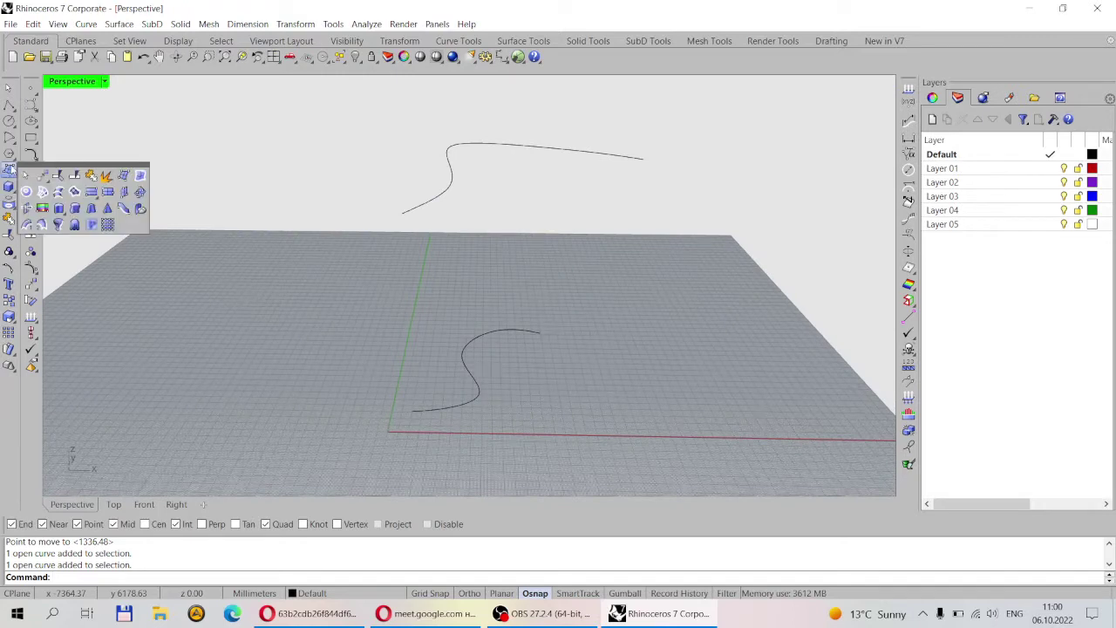
left_click(59, 191)
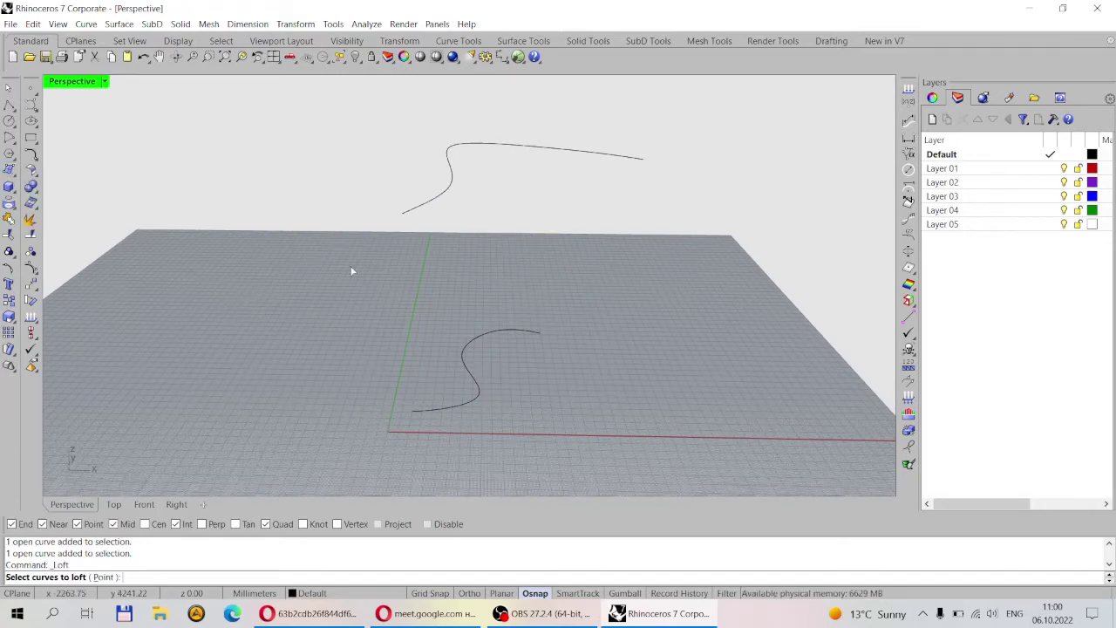
left_click(417, 212)
left_click(425, 414)
key("Return")
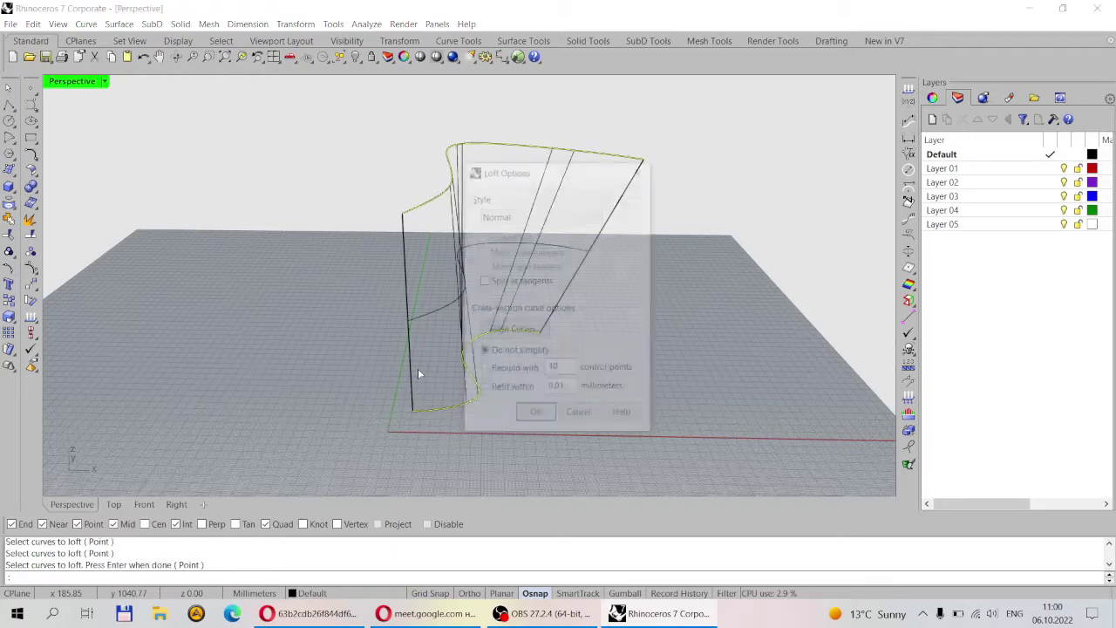
left_click(524, 415)
- Set the Perspective viewport to Shaded display and view the lofted surface from several sides
left_click(436, 57)
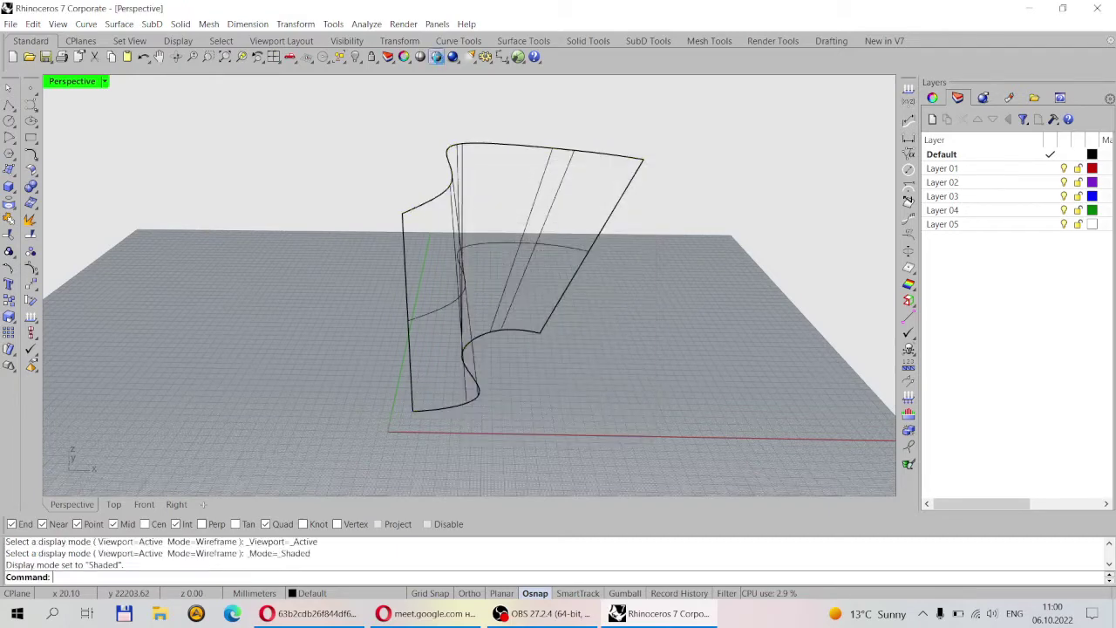
mouse_move(535, 249)
right_mouse_down()
mouse_move(370, 243)
mouse_move(246, 222)
mouse_move(514, 253)
mouse_move(375, 262)
mouse_move(319, 444)
mouse_move(403, 119)
right_mouse_up()
right_click_drag(514, 269, 410, 314)
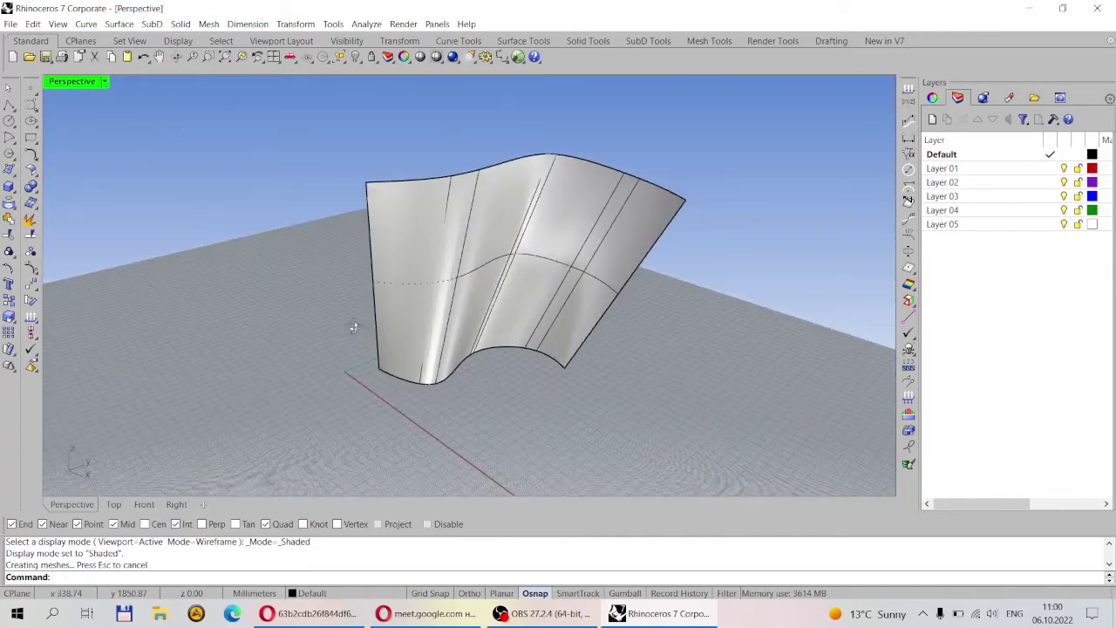
right_click_drag(552, 306, 641, 507)
- Compare the Cessna blueprint in the browser with the lofted surface in Rhino
left_click(349, 613)
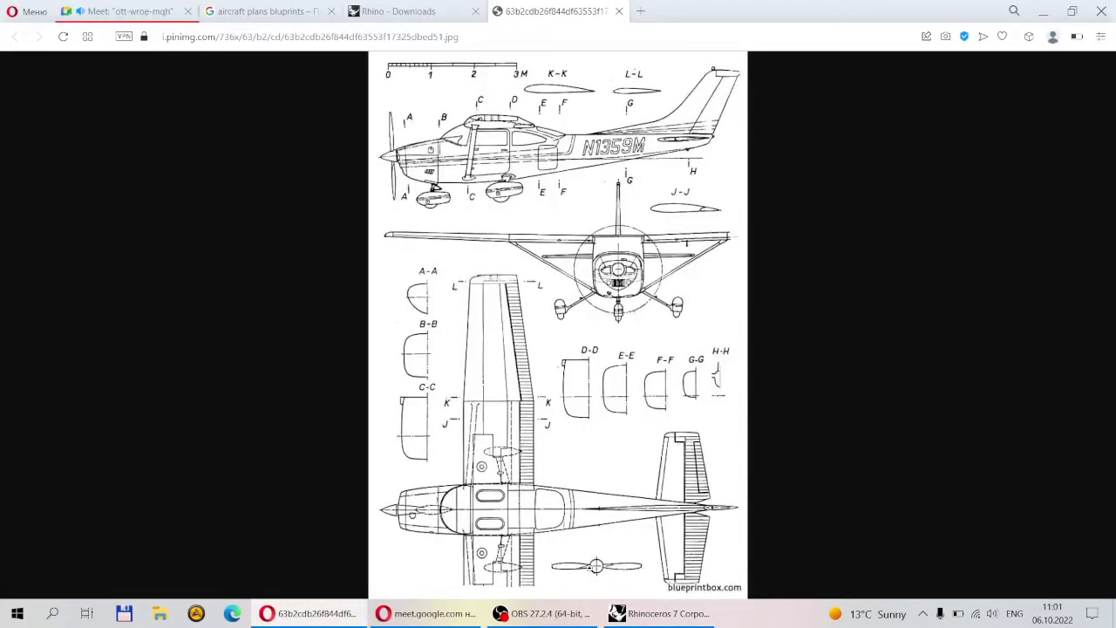
left_click(660, 612)
right_click_drag(524, 250, 427, 334)
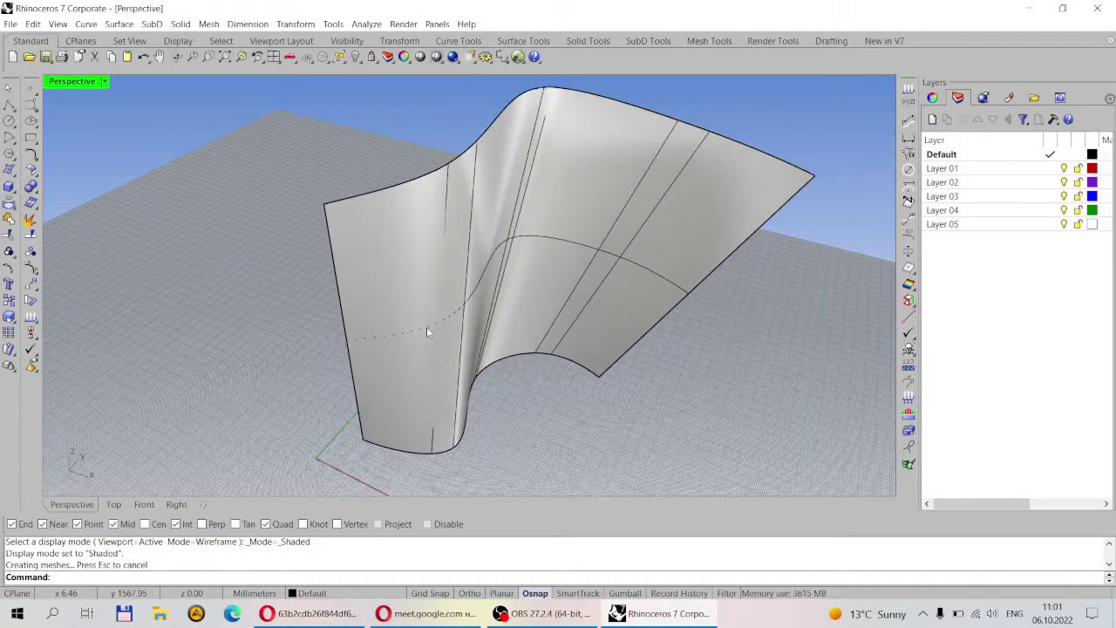
scroll(410, 299, "down", 5)
scroll(436, 312, "up", 5)
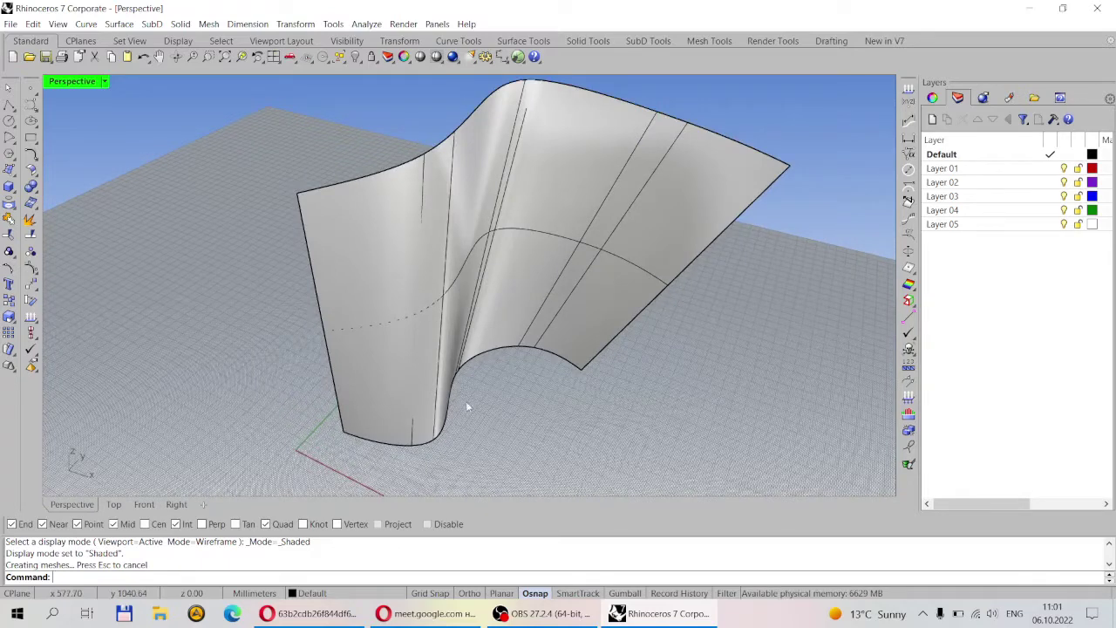
left_click(301, 616)
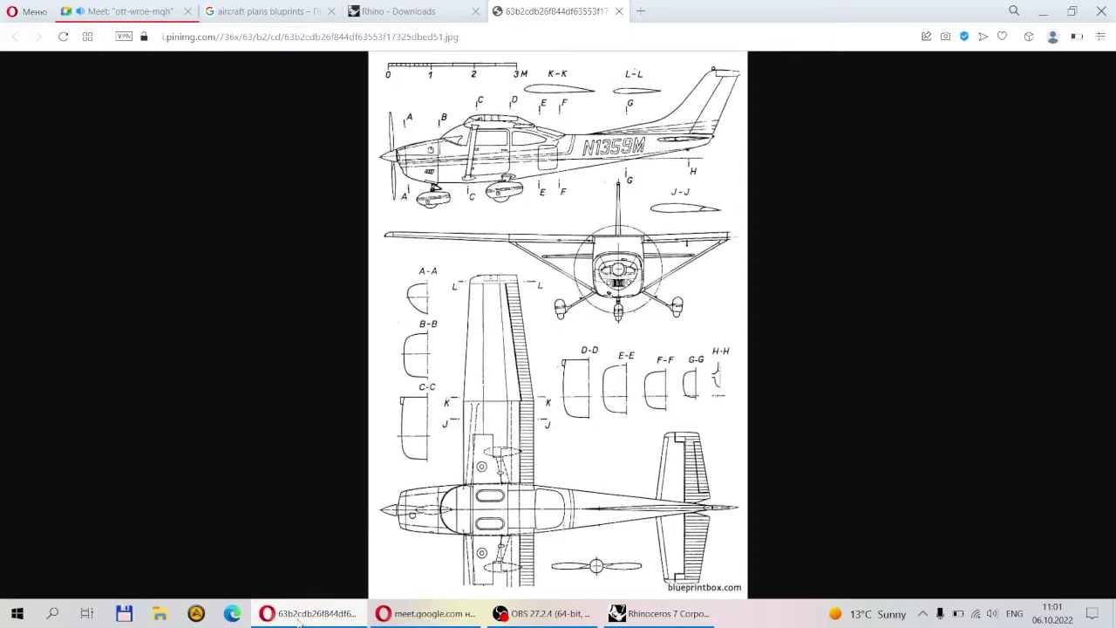
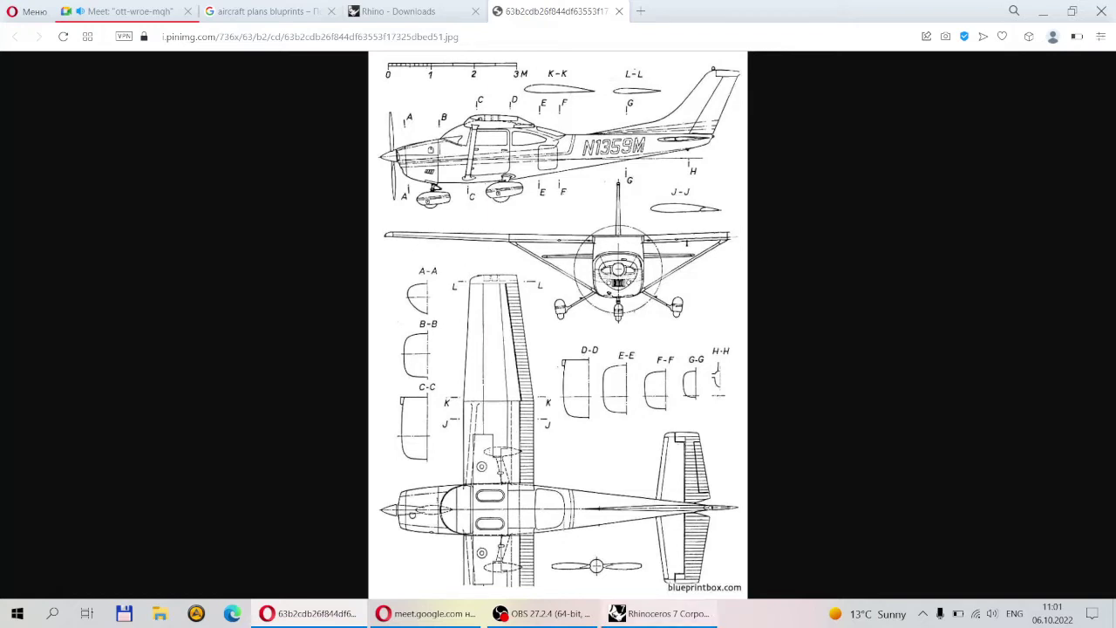
left_click(671, 614)
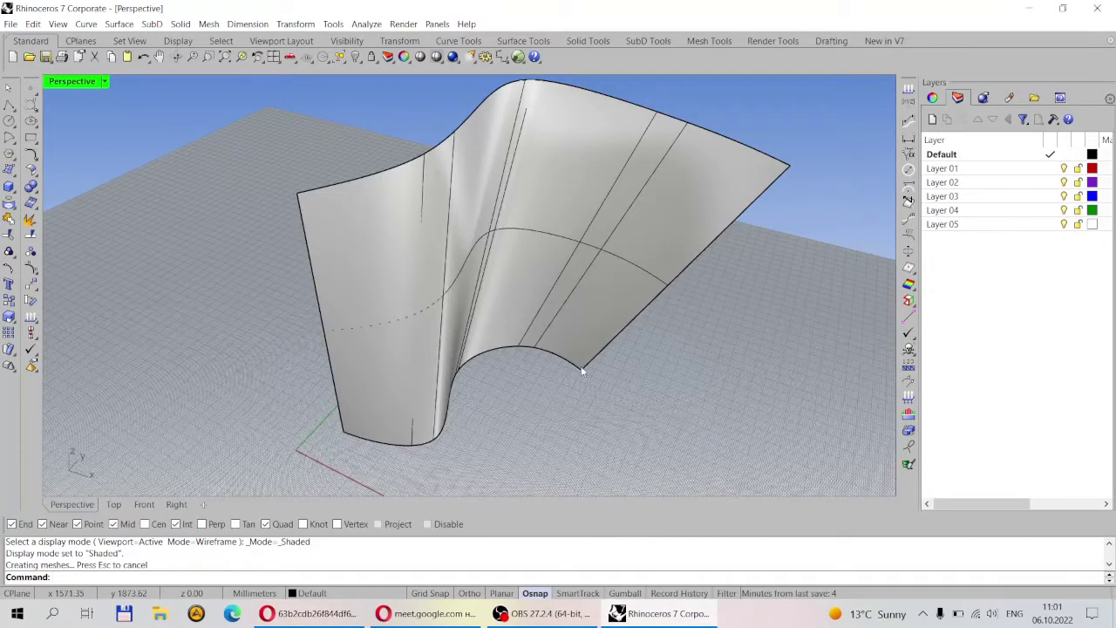
scroll(582, 371, "down", 5)
right_click_drag(685, 317, 538, 292)
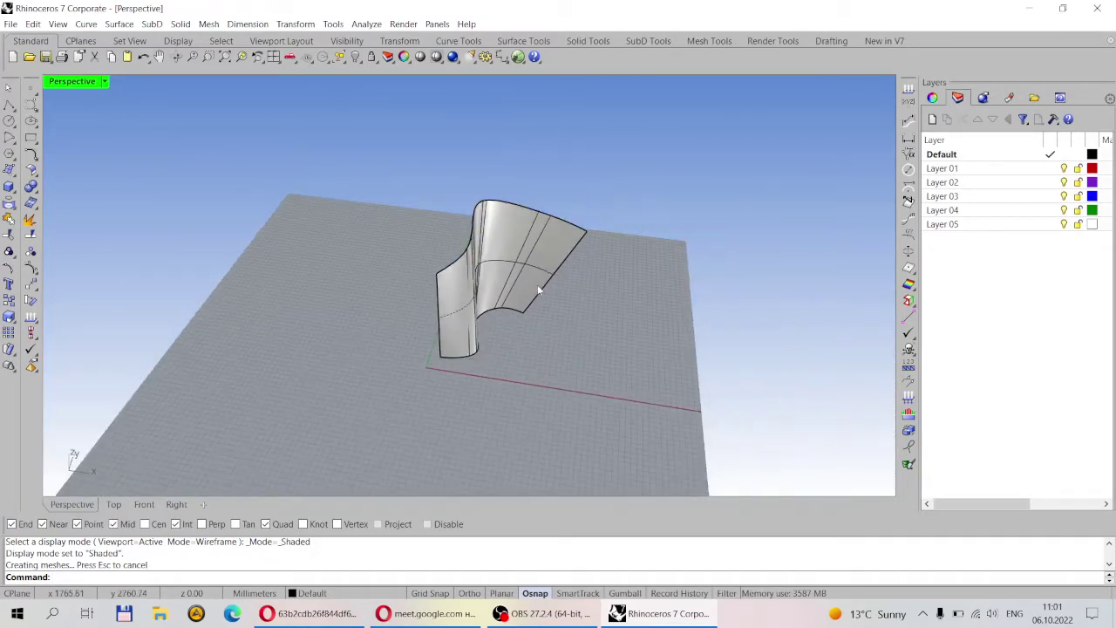
scroll(591, 428, "up", 3)
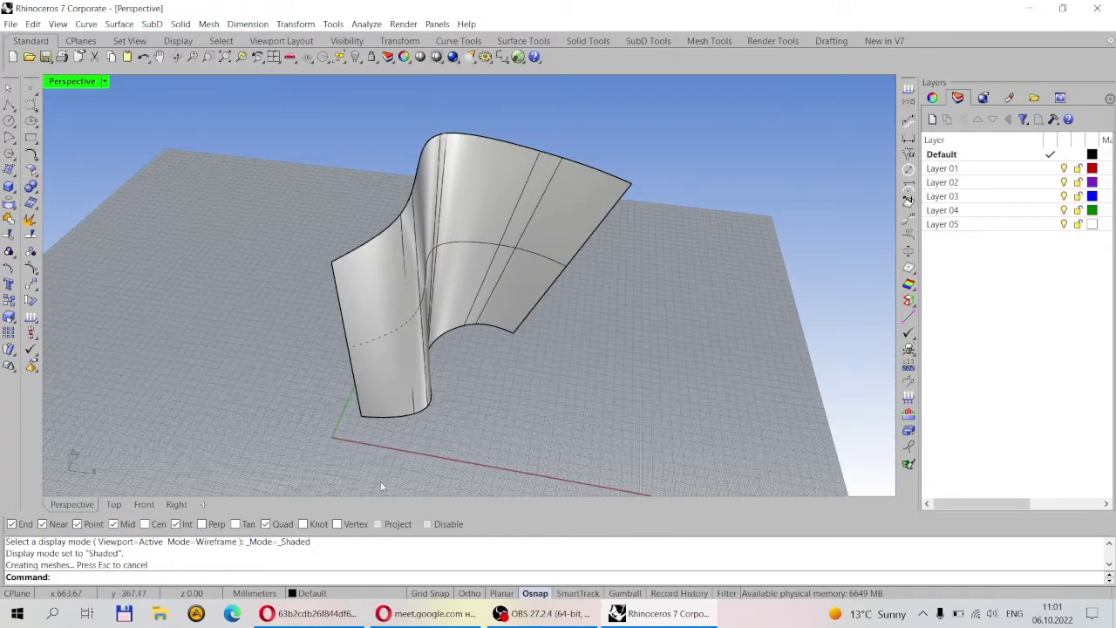
- Delete the lofted surface between the two curves
left_click(506, 323)
right_click_drag(507, 323, 453, 315)
key("Delete")
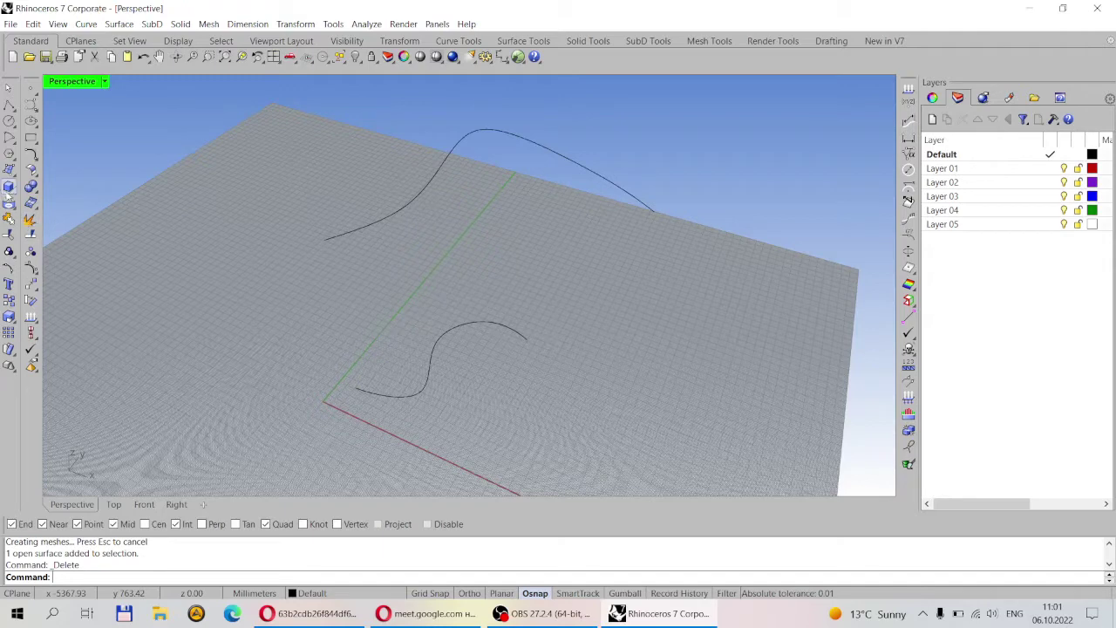
- Extrude the S-shaped curve on the construction plane straight up into an open surface
right_click_drag(545, 357, 406, 438)
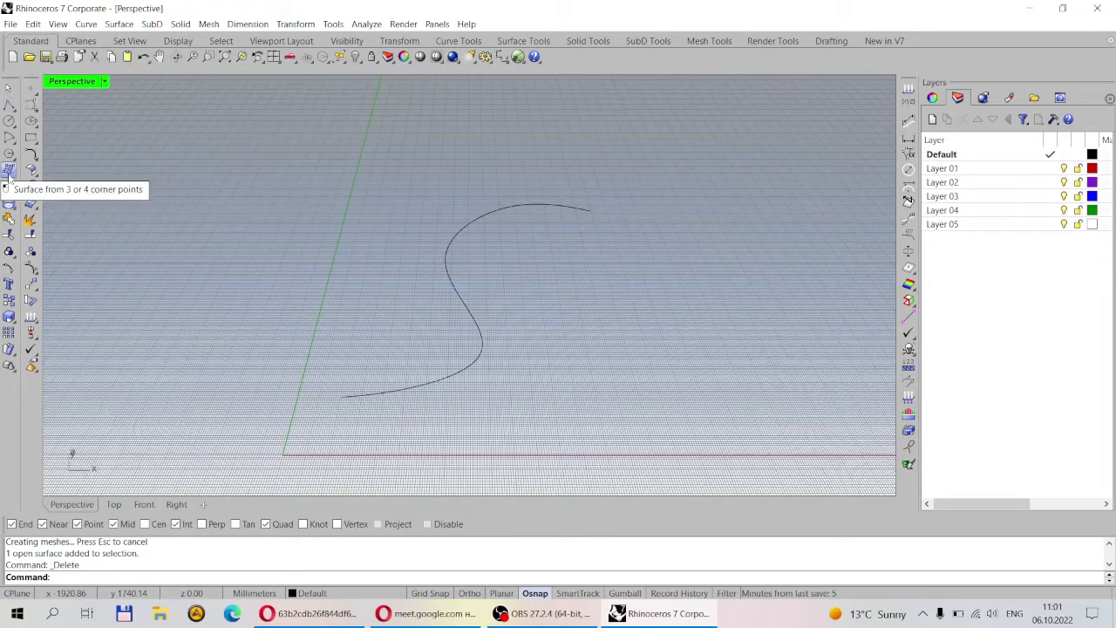
left_click(11, 173)
left_click(52, 210)
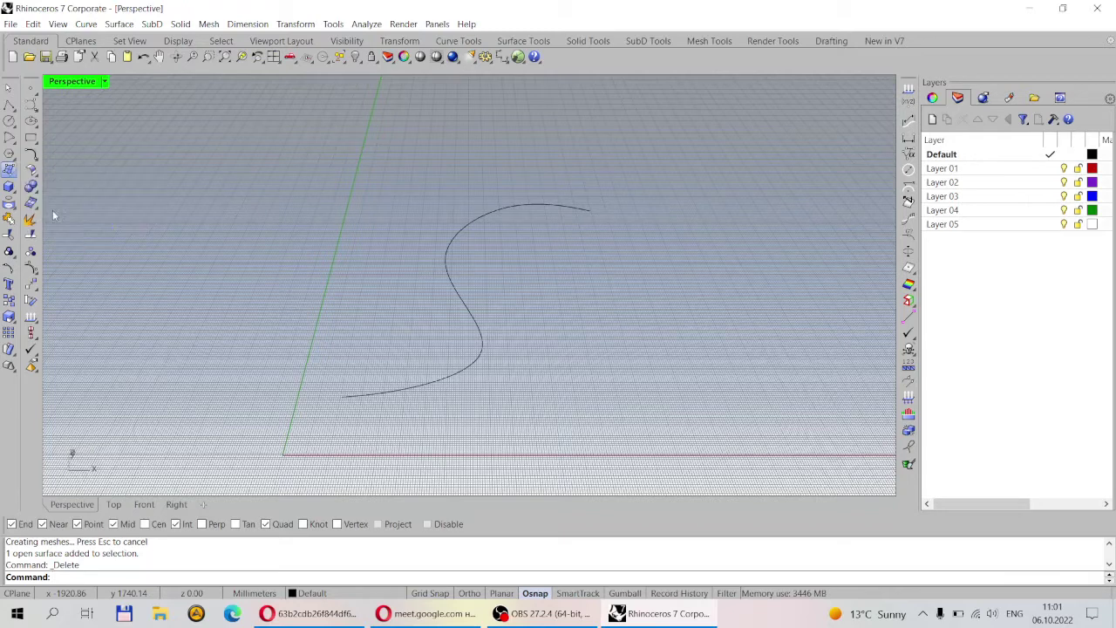
left_click(411, 384)
key("Return")
left_click(414, 312)
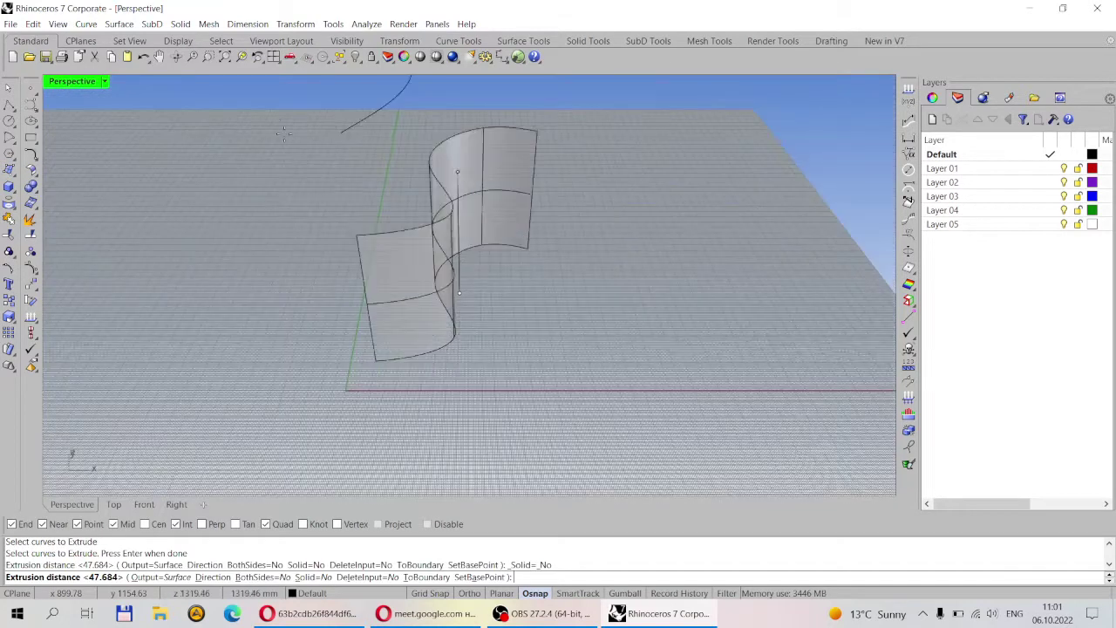
- Delete the extruded surface, leaving the two curves in place
mouse_move(414, 311)
right_mouse_down()
mouse_move(460, 303)
mouse_move(186, 295)
right_mouse_up()
left_click(373, 279)
key("Delete")
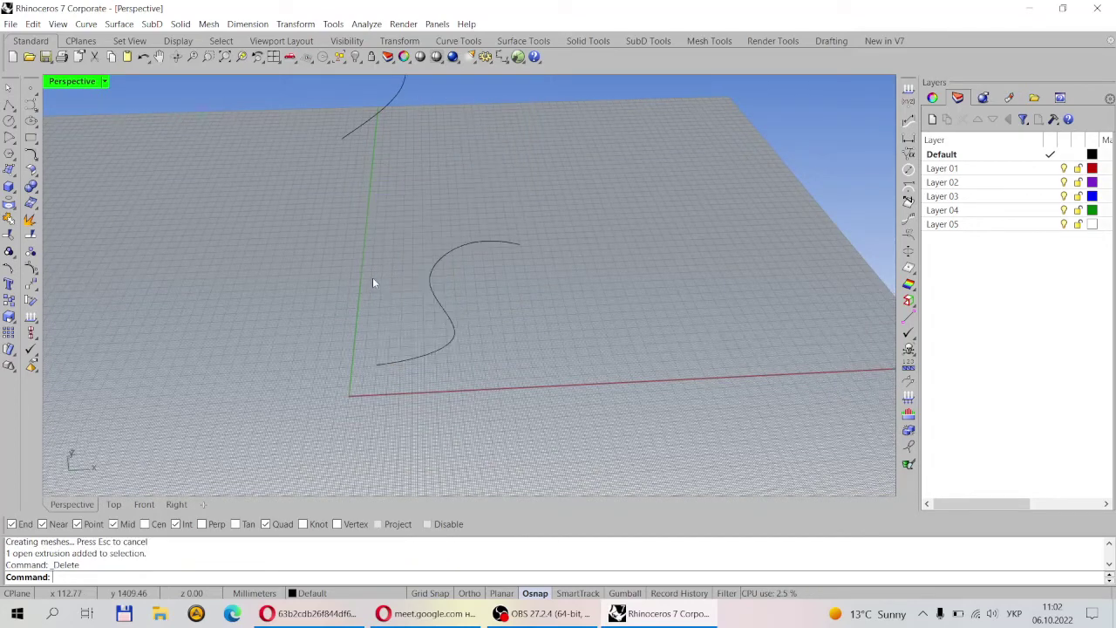
- Draw a straight single-segment polyline beside the S-shaped curve, crossing the X axis
right_click_drag(468, 387, 528, 433)
left_click(7, 104)
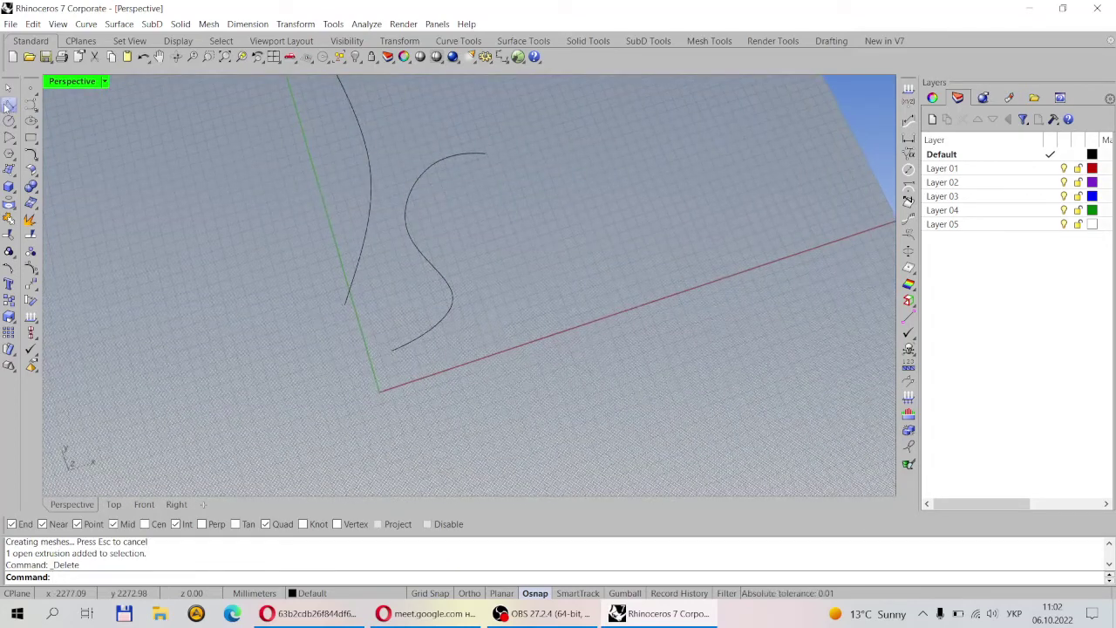
left_click(524, 163)
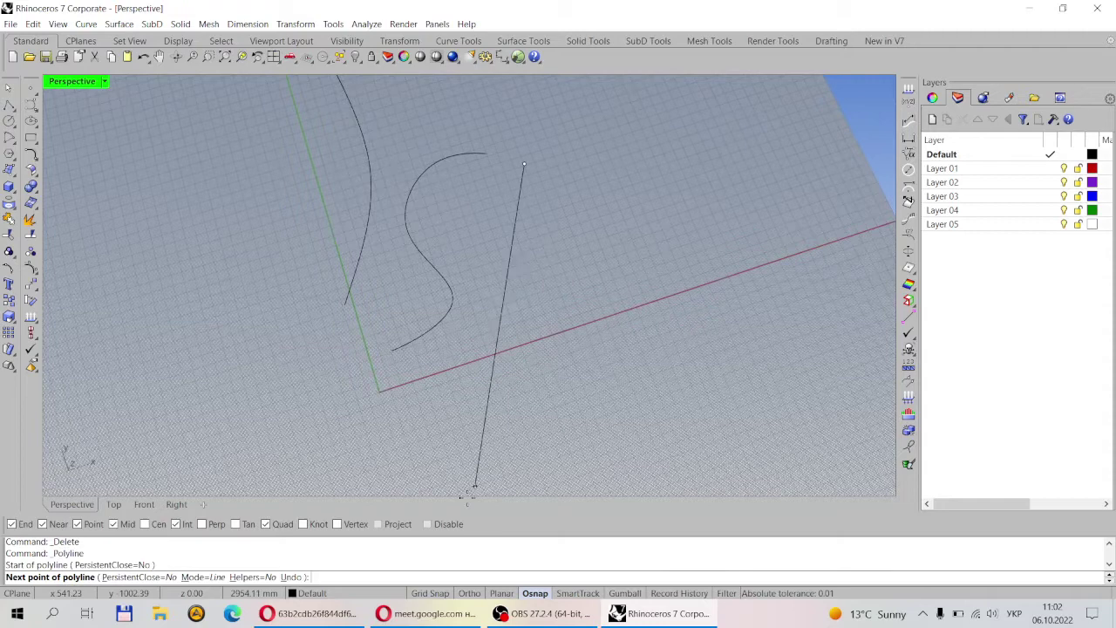
left_click(482, 445)
key("Return")
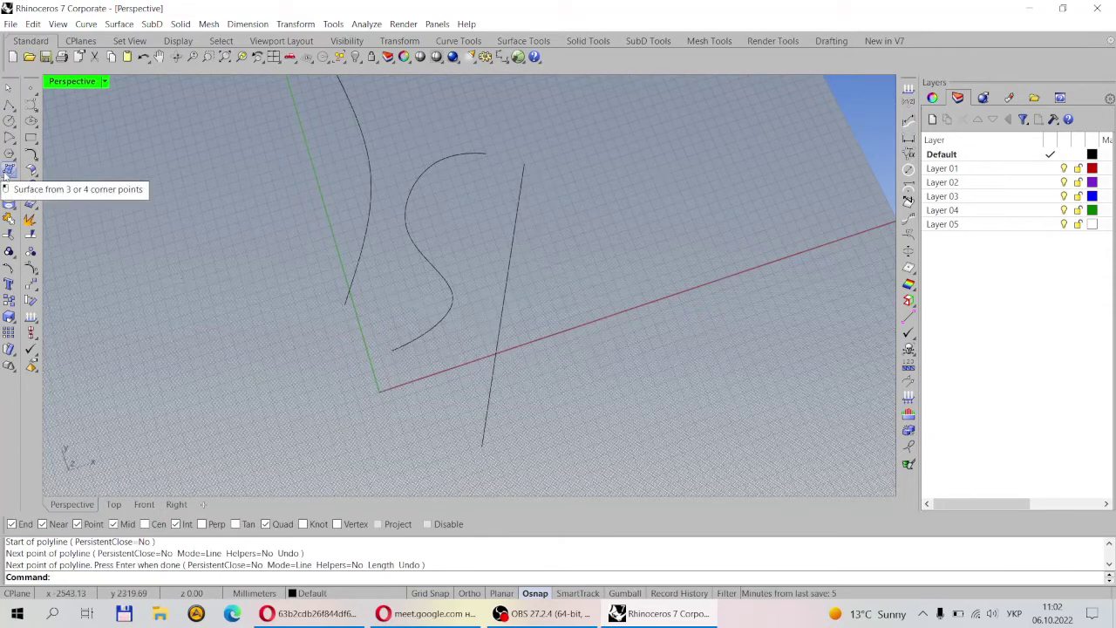
- Revolve the S-shaped curve a full 360 degrees from start angle 0 around the straight line as the axis
left_click(8, 172)
left_click(58, 224)
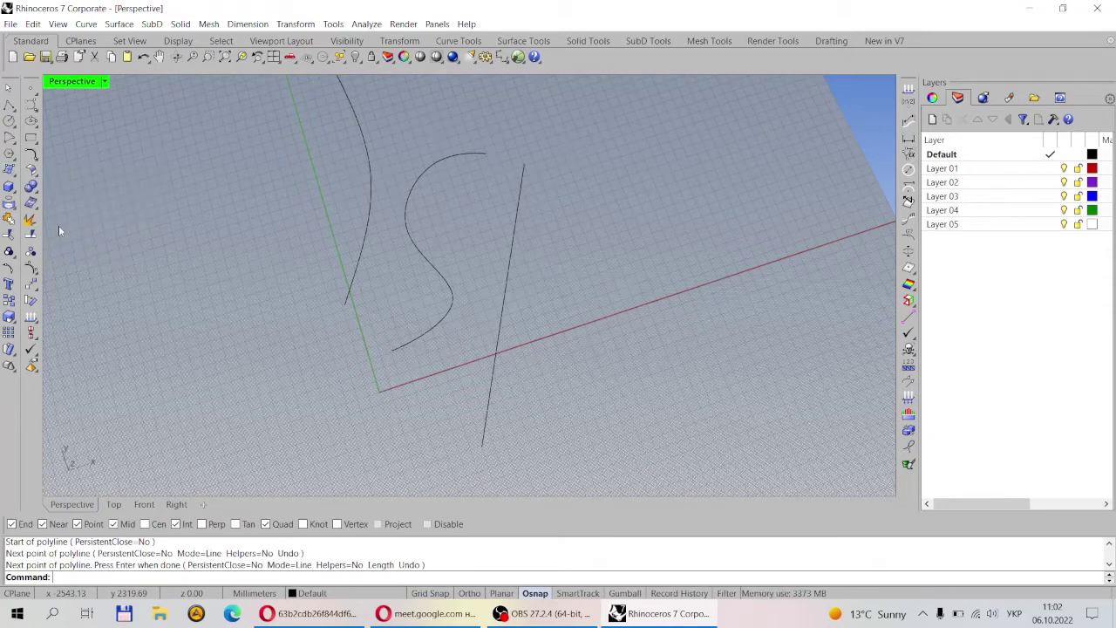
left_click(445, 318)
key("Return")
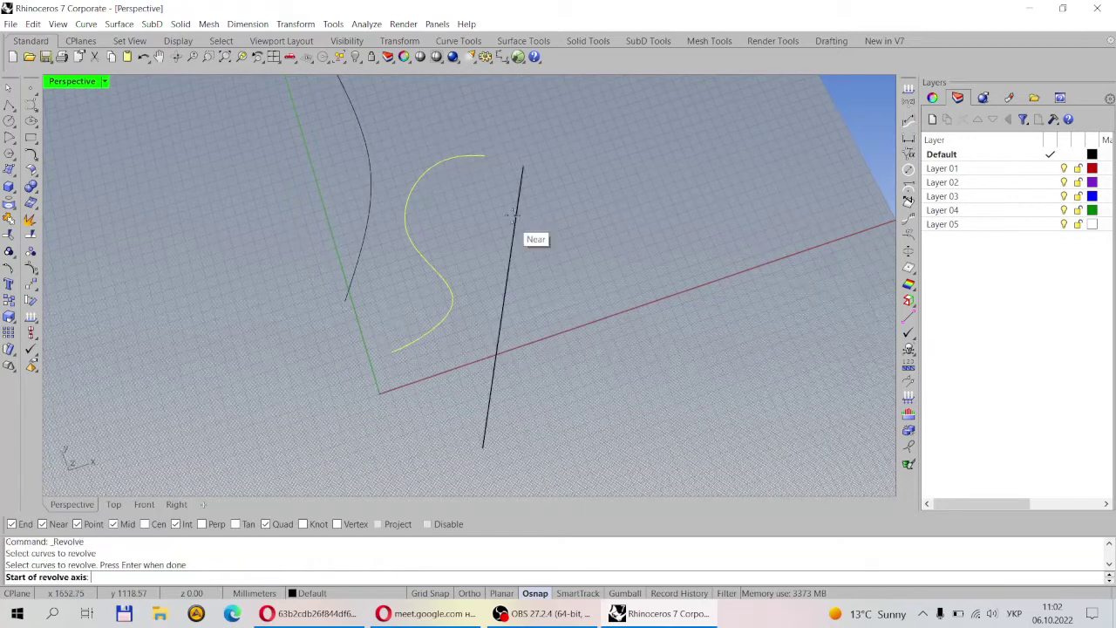
left_click(517, 214)
left_click(503, 301)
key("Return")
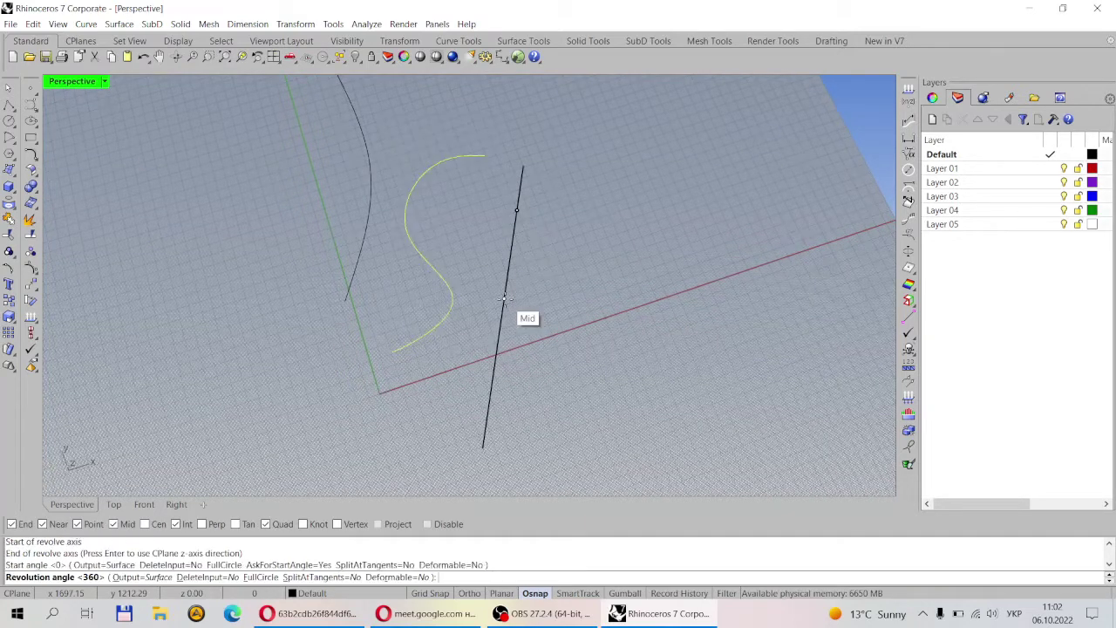
key("Return")
right_click_drag(506, 307, 549, 364)
- Delete the revolved surface and the three remaining curves to empty the model
left_click(567, 269)
key("Delete")
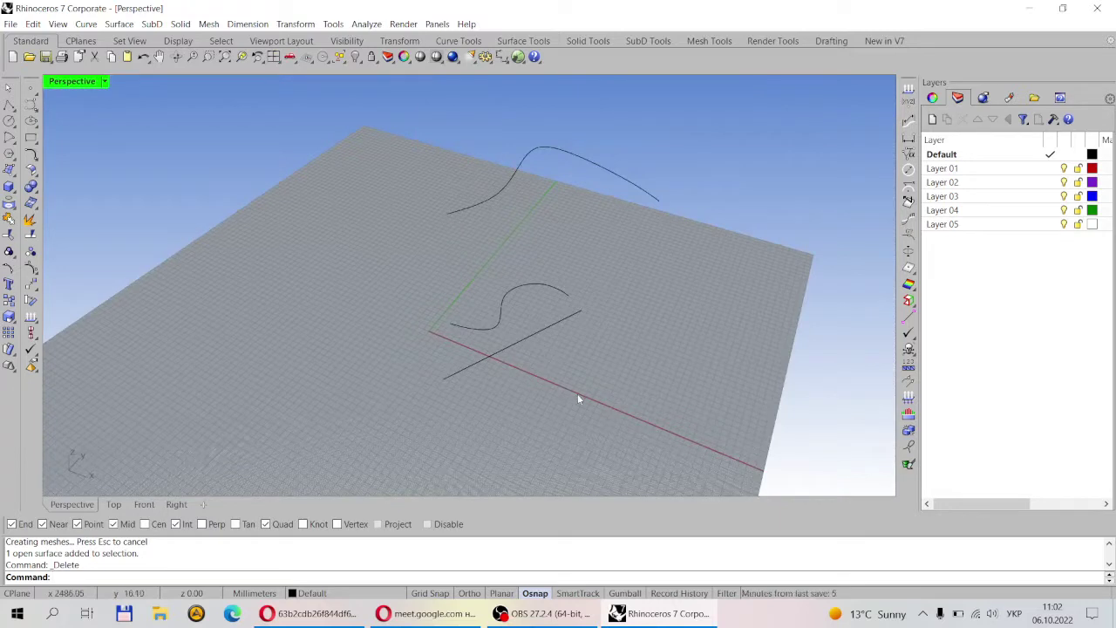
left_click_drag(438, 171, 438, 171)
key("Delete")
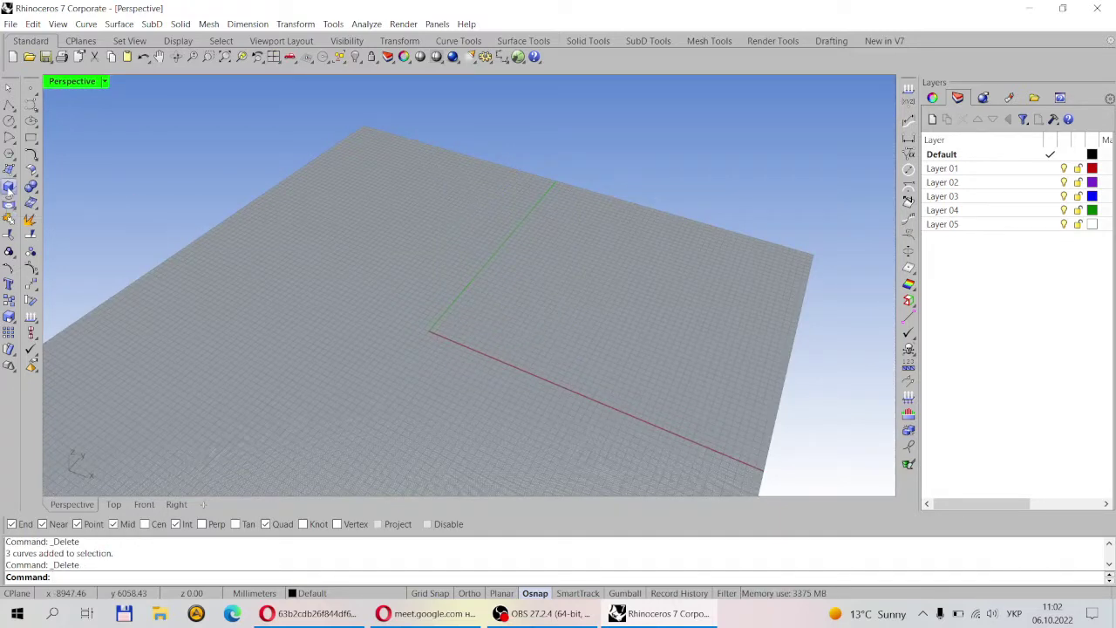
- Create a vertical cylinder with its base centred on the origin of the construction plane
left_click(10, 190)
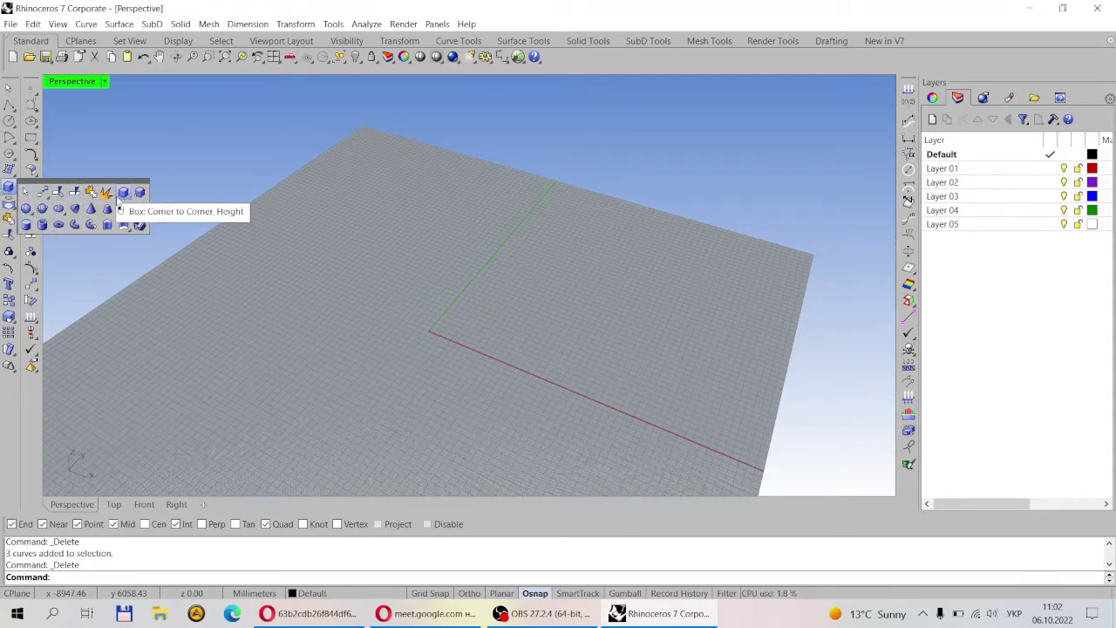
left_click(27, 224)
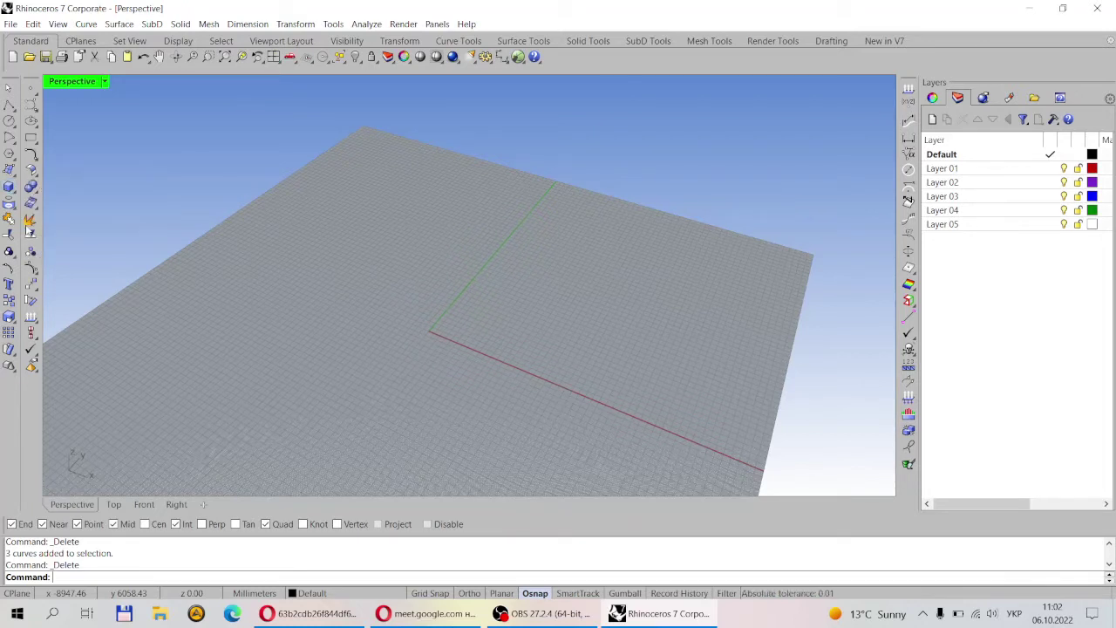
left_click(430, 332)
key("Return")
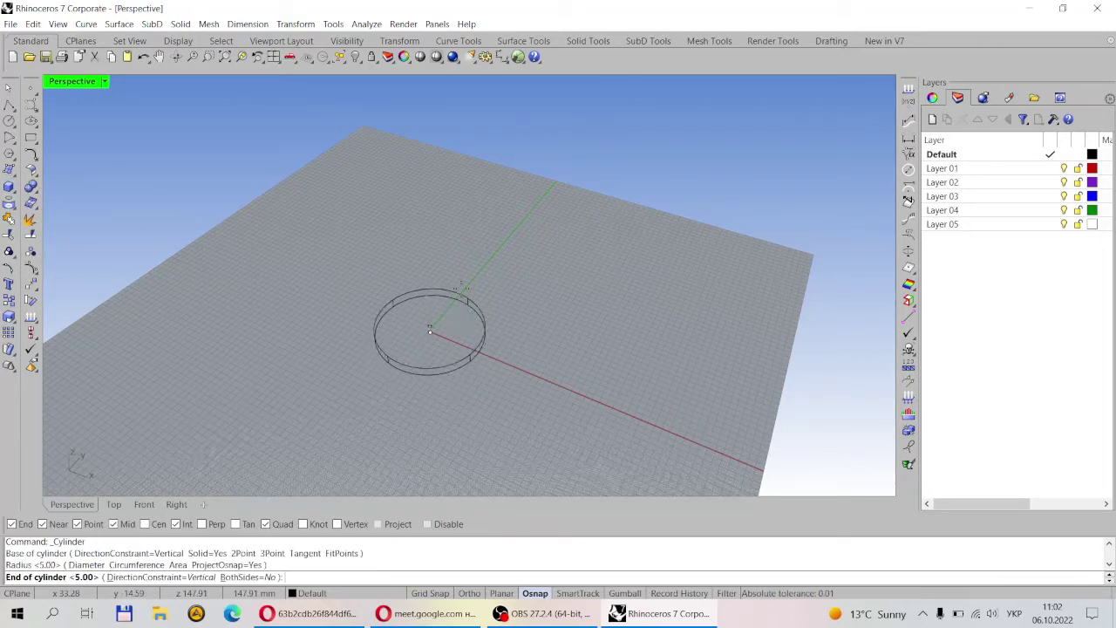
key("Return")
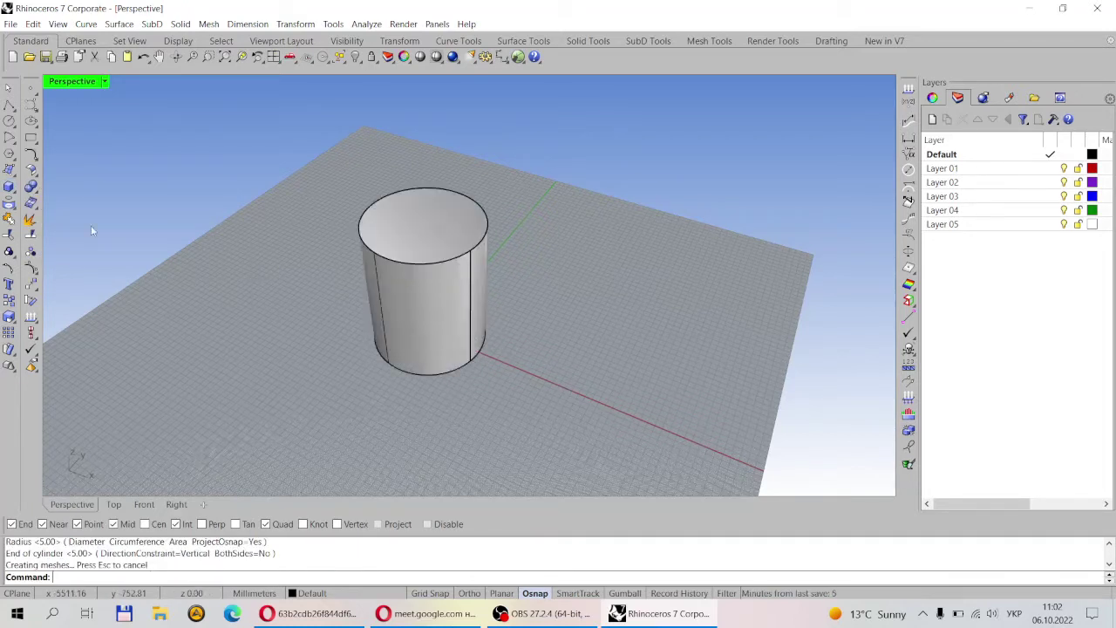
- Create a sphere beside the cylinder, centred on the construction plane between the X and Y axes
left_click(9, 192)
left_click(25, 209)
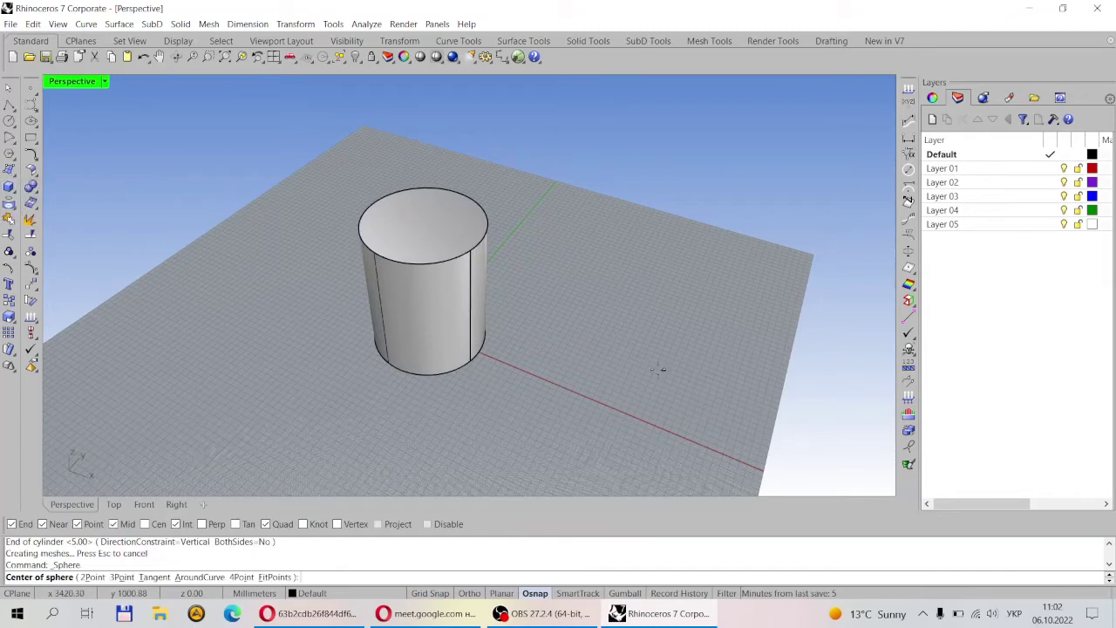
left_click(572, 300)
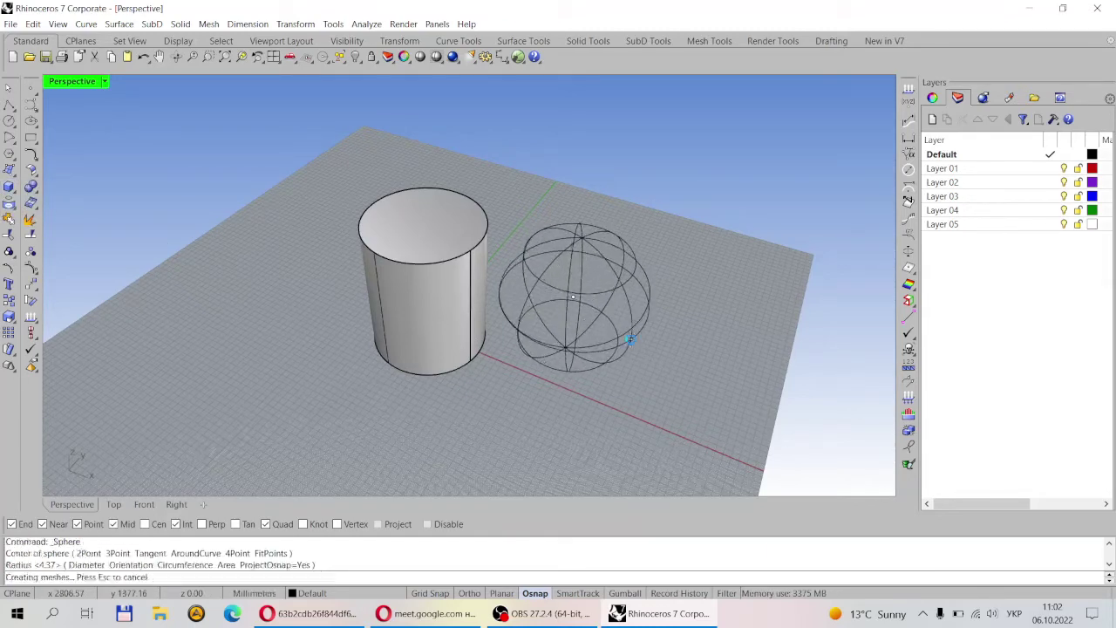
left_click(622, 399)
- Examine the cylinder and the sphere from different angles and distances
right_click_drag(622, 398, 316, 270)
scroll(618, 369, "up", 3)
scroll(635, 357, "down", 3)
scroll(625, 306, "up", 4)
scroll(508, 260, "down", 3)
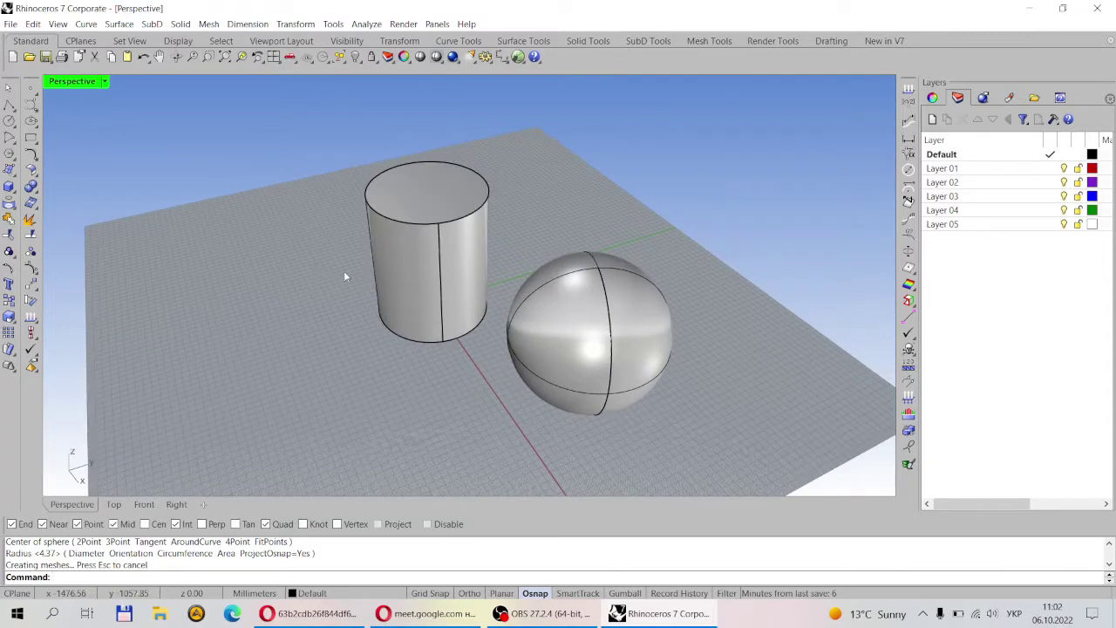
scroll(436, 258, "down", 3)
scroll(437, 258, "up", 4)
right_click_drag(437, 258, 577, 398)
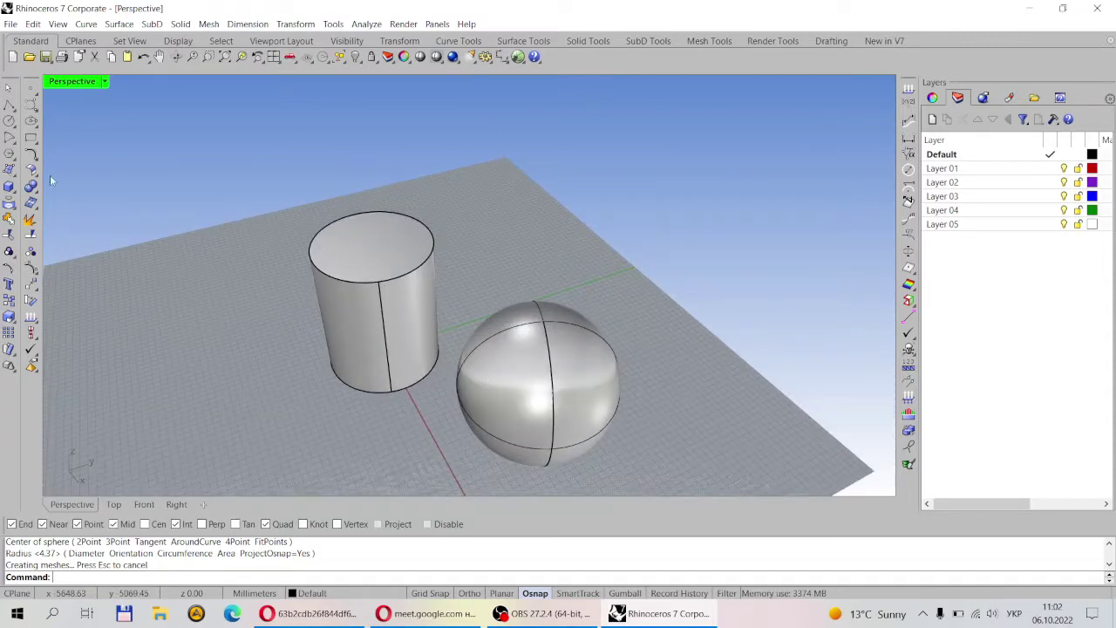
- Delete the cylinder and the sphere together
left_click_drag(694, 452, 256, 246)
key("Delete")
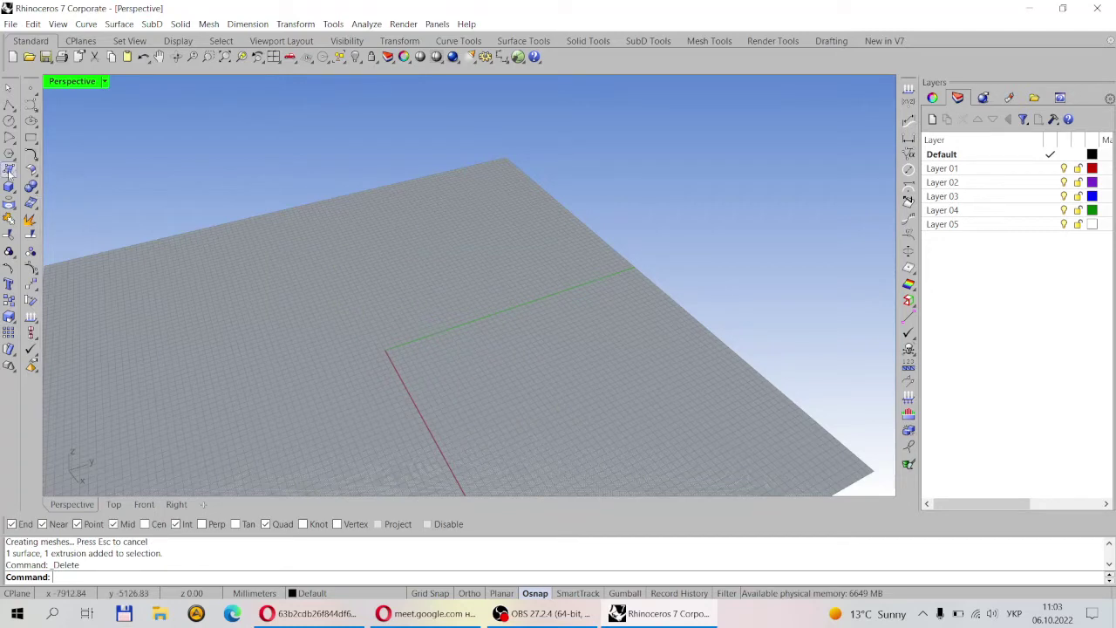
right_click_drag(451, 341, 511, 335)
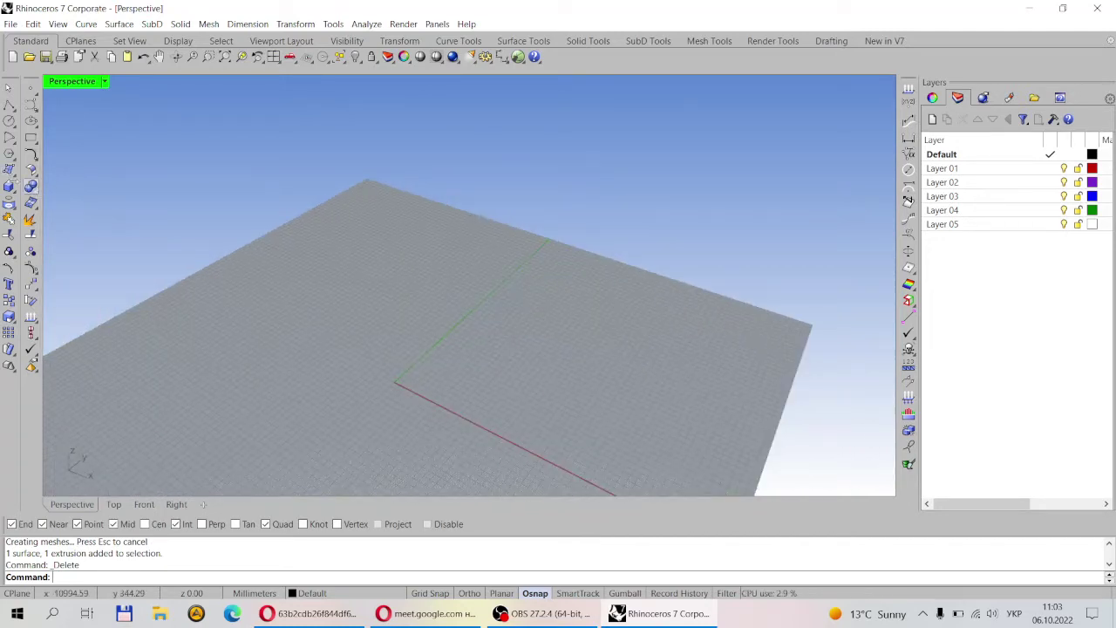
left_click(35, 106)
left_click(32, 105)
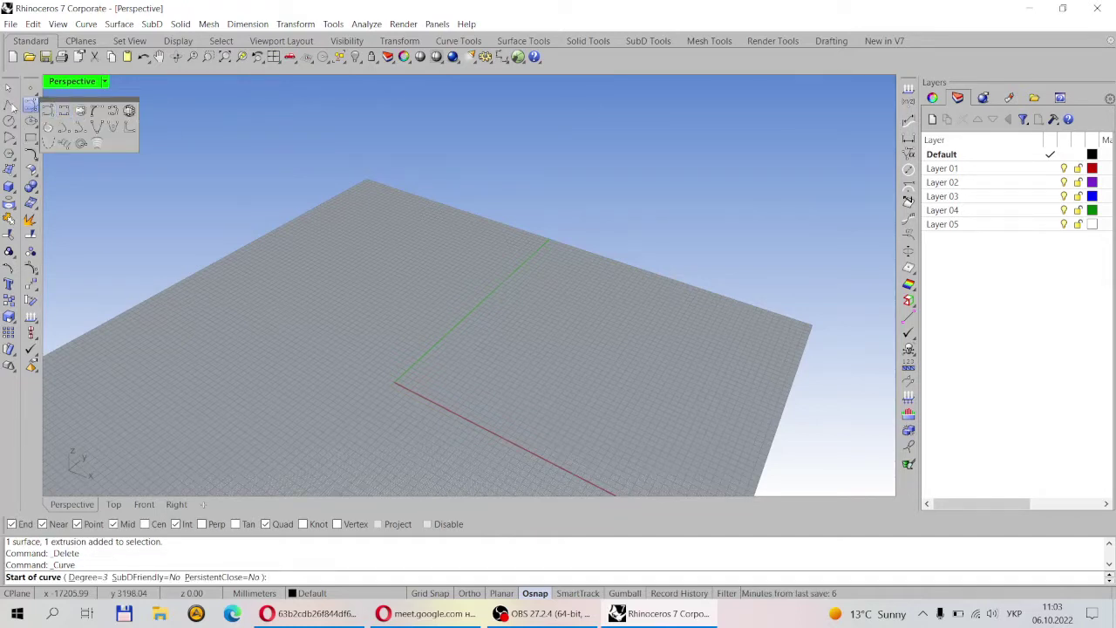
mouse_move(10, 105)
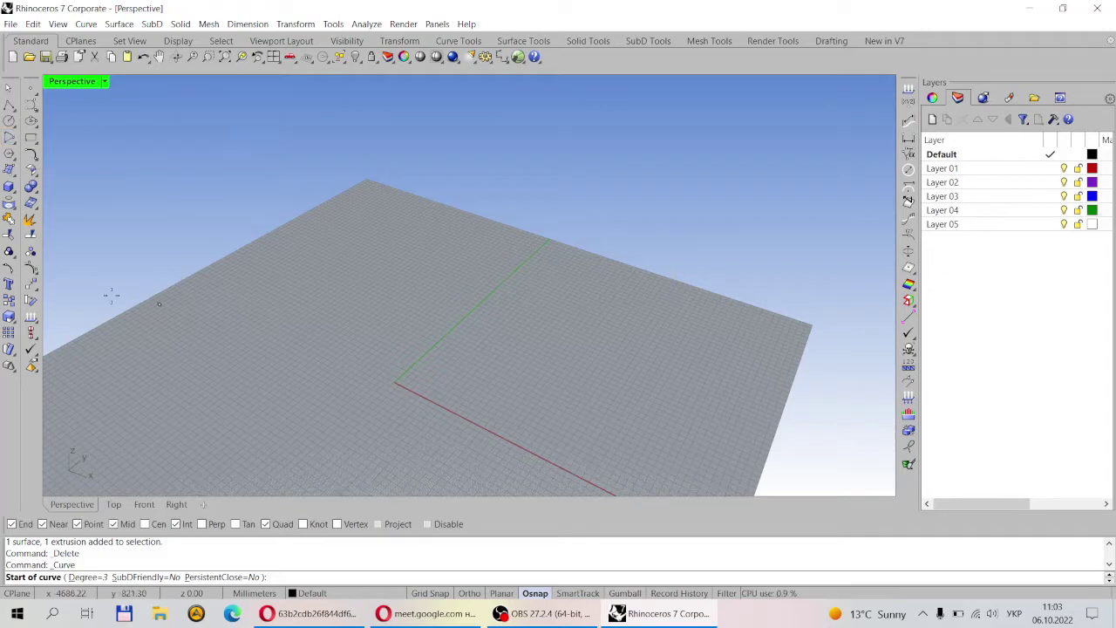
right_click_drag(500, 229, 420, 478)
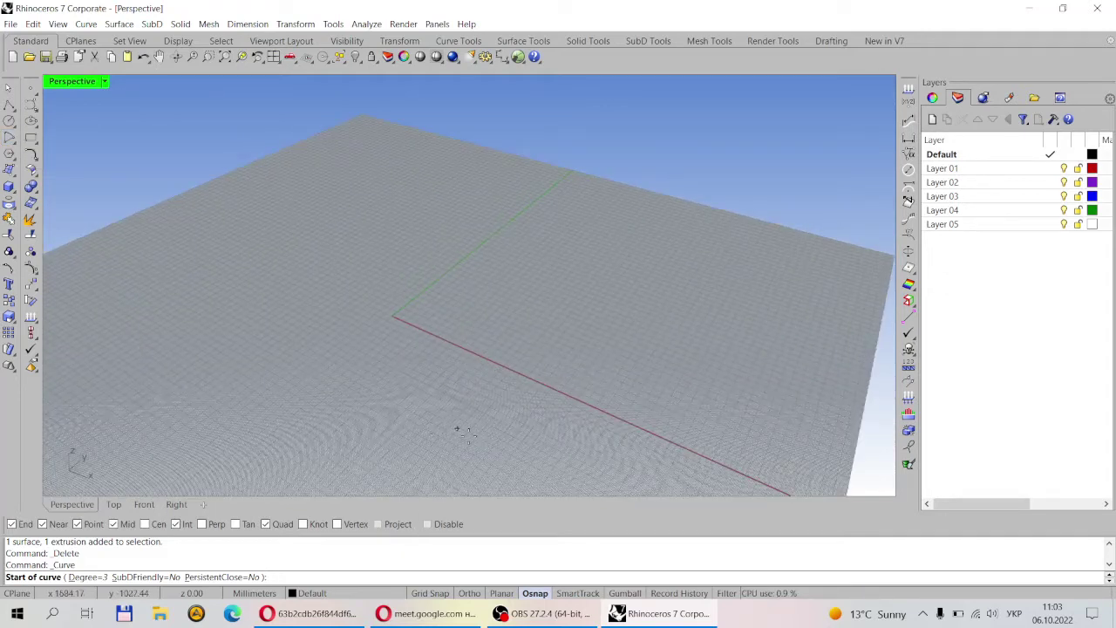
- Switch to the browser to examine the aircraft blueprint, and return to the Rhino model
left_click(421, 614)
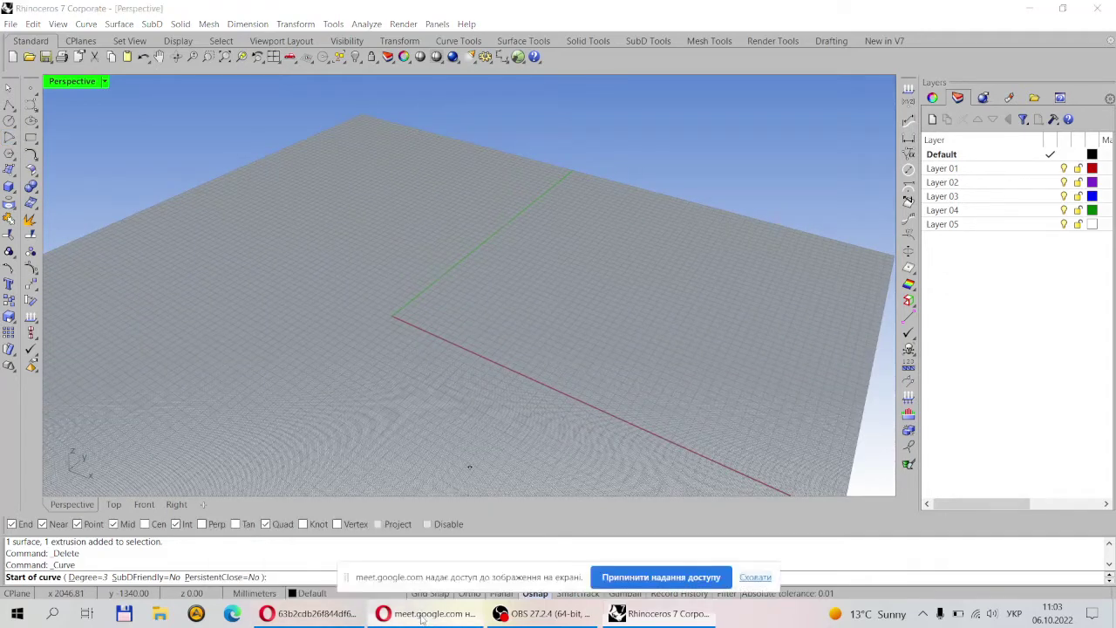
left_click(328, 619)
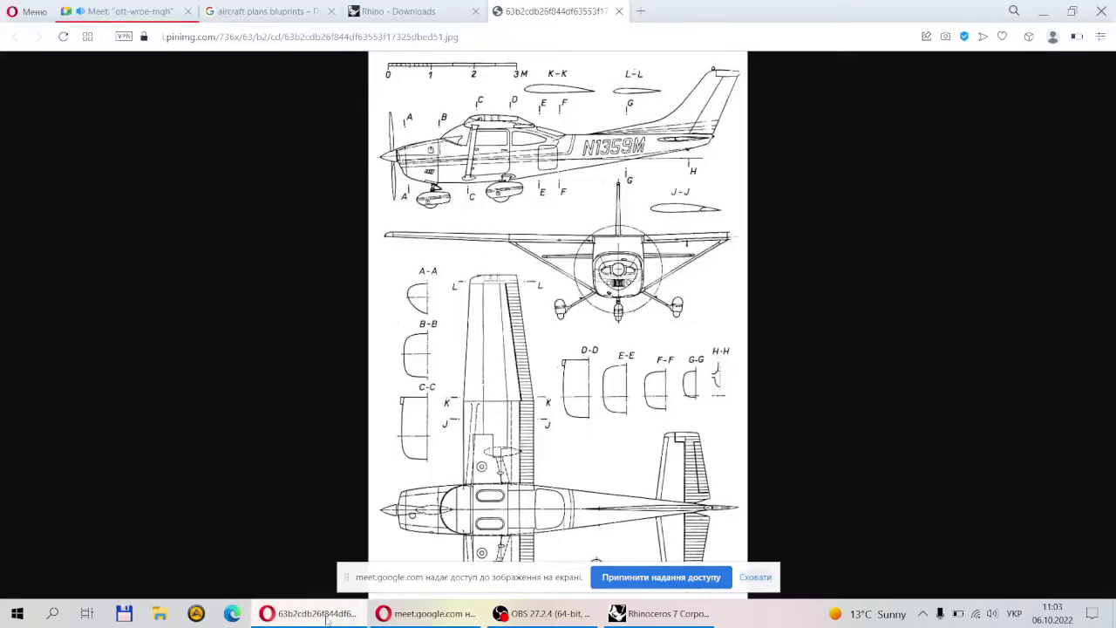
left_click(653, 614)
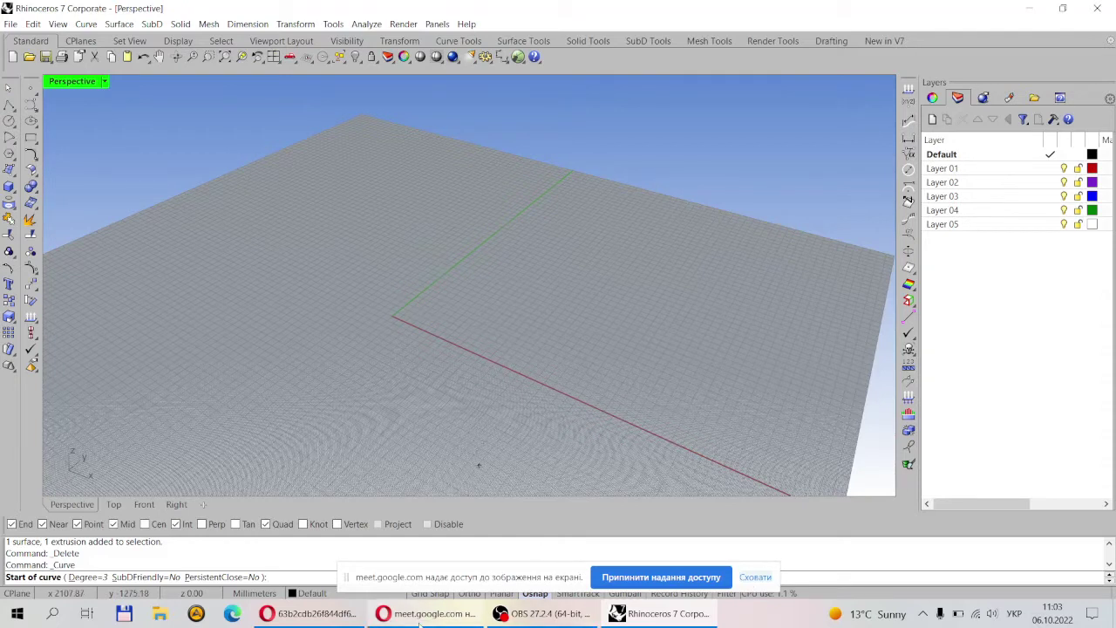
mouse_move(312, 614)
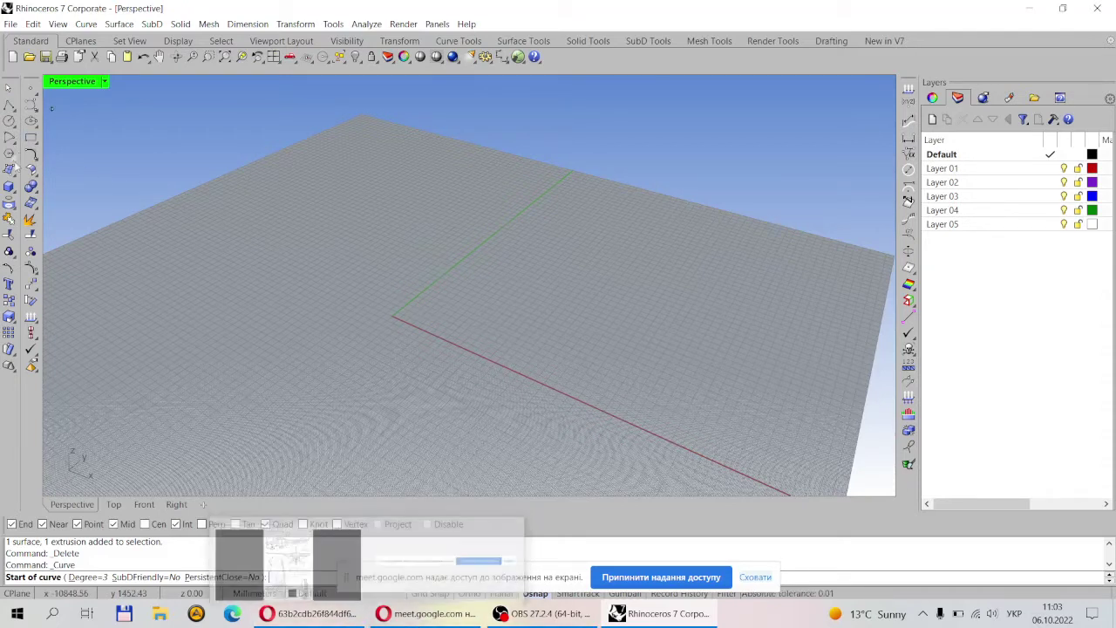
left_click(9, 170)
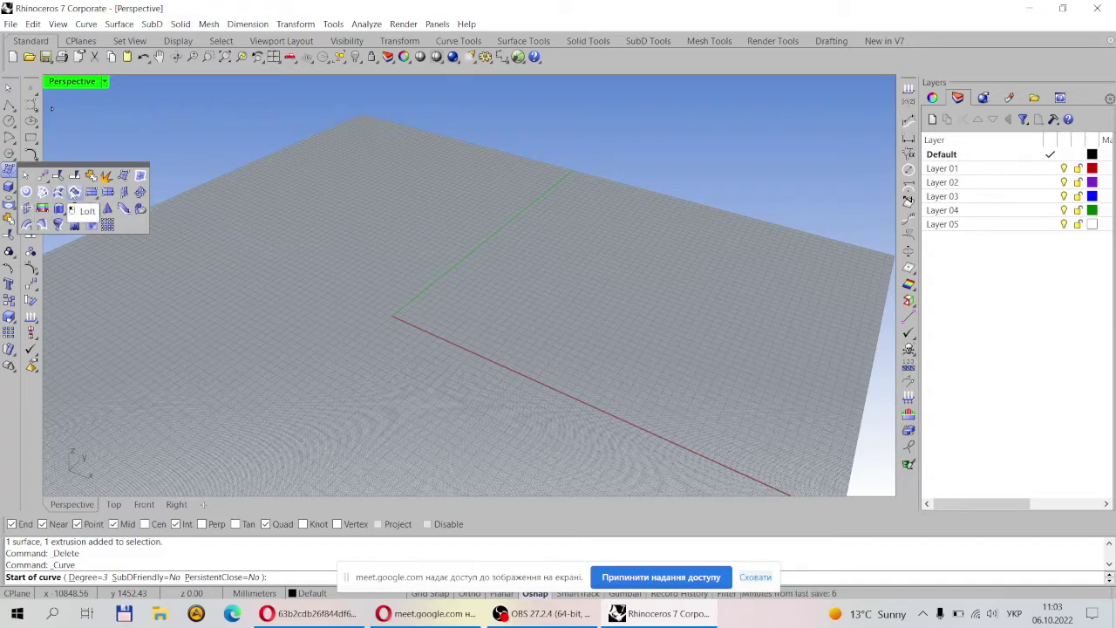
key("Escape")
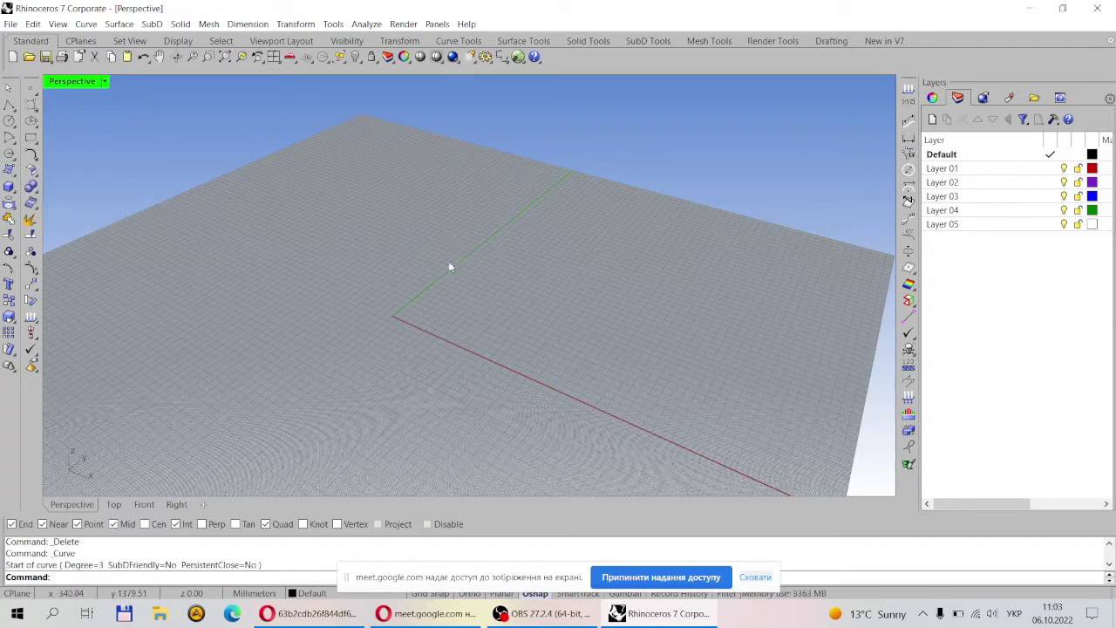
right_click_drag(448, 261, 375, 255)
left_click(9, 120)
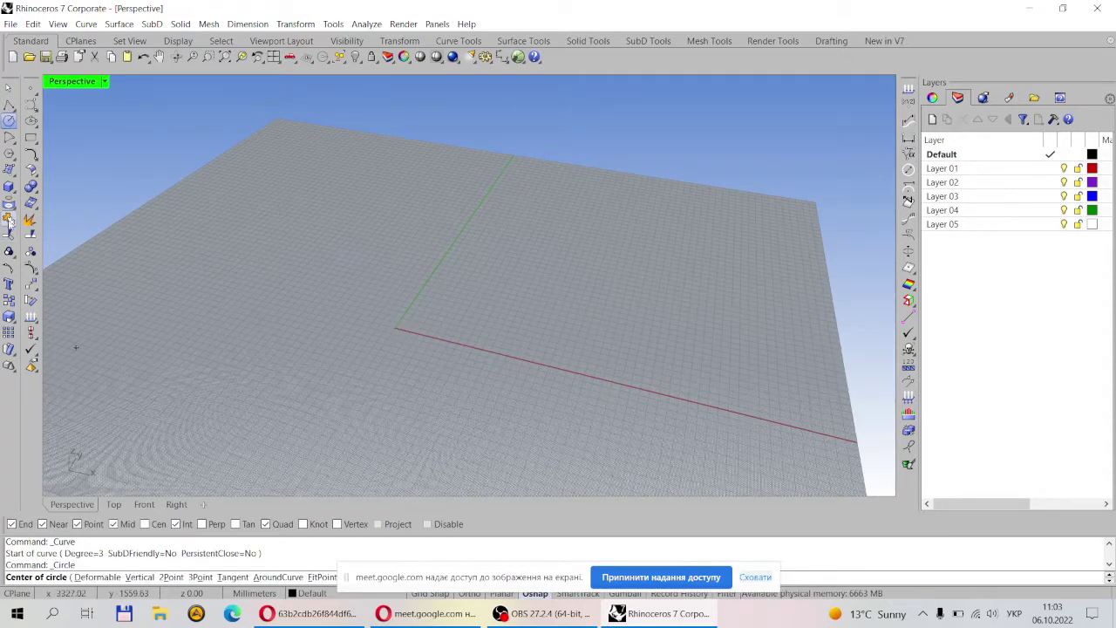
key("Escape")
- Start a degree 3 curve interpolated through points in the Front view, near the origin
left_click(35, 108)
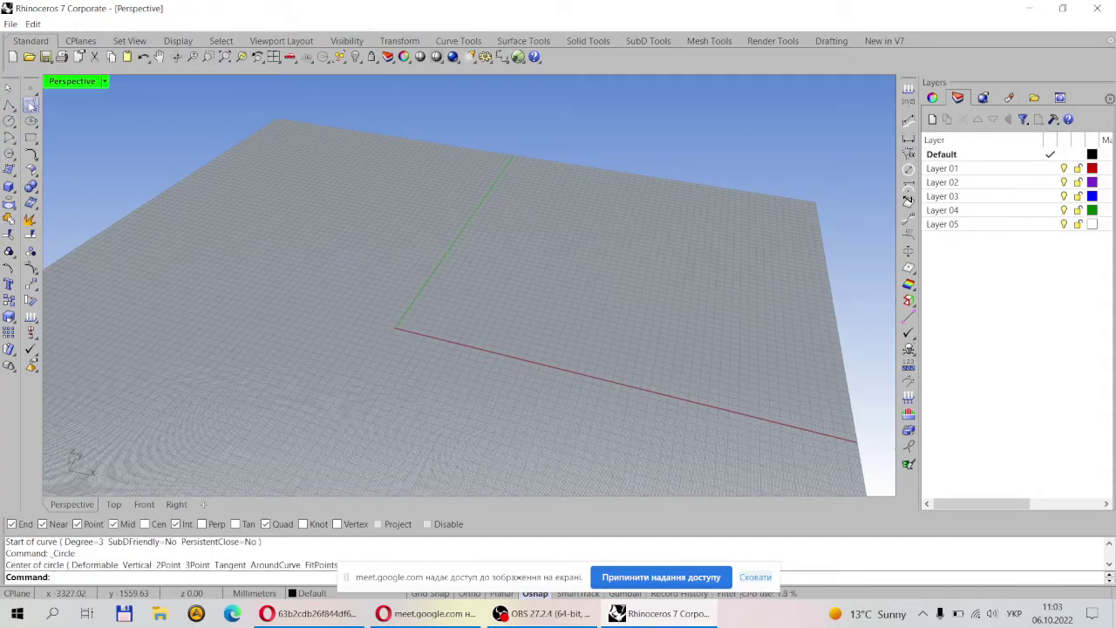
left_click(64, 111)
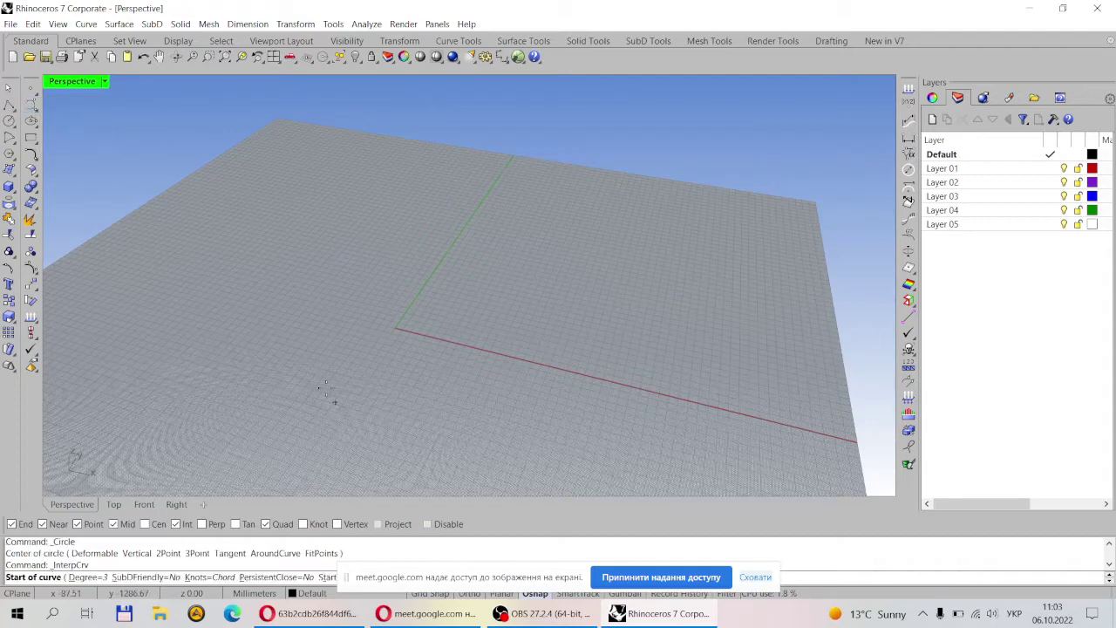
left_click(144, 504)
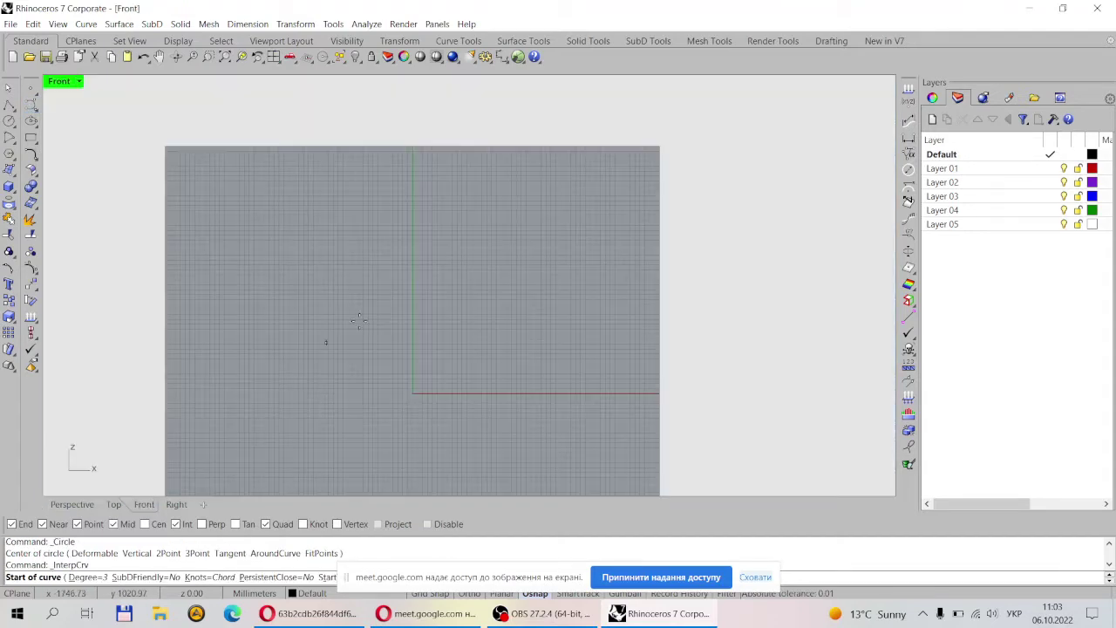
scroll(412, 280, "down", 3)
scroll(436, 331, "up", 5)
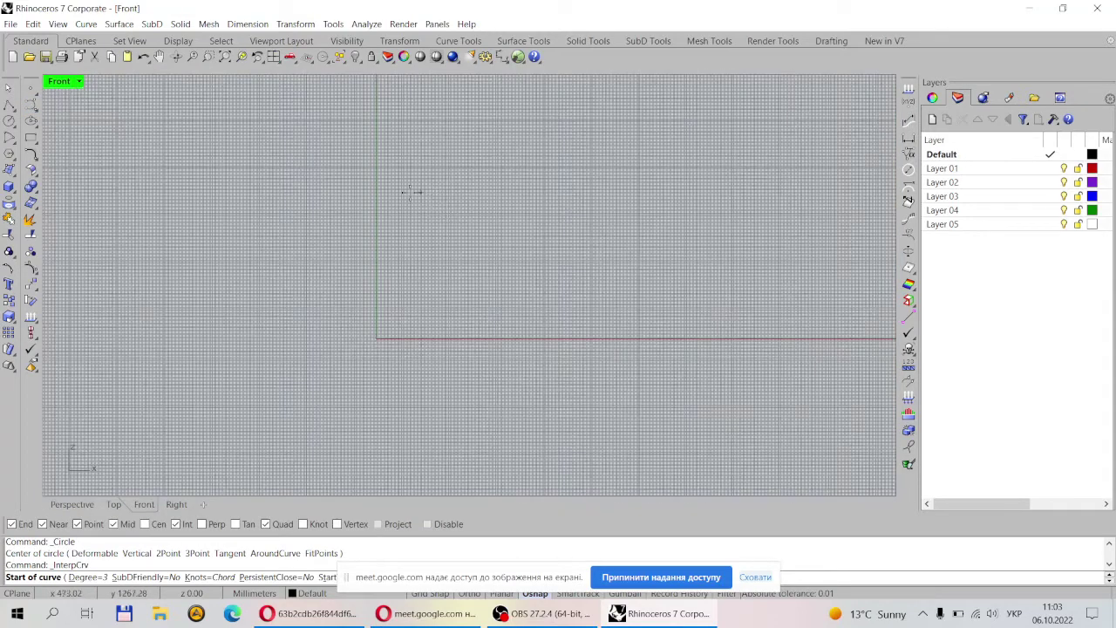
- Draw an open interpolated curve through five points in the Front view, forming a D-shaped half profile above the X axis
left_click(398, 224)
scroll(411, 224, "up", 3)
left_click(461, 220)
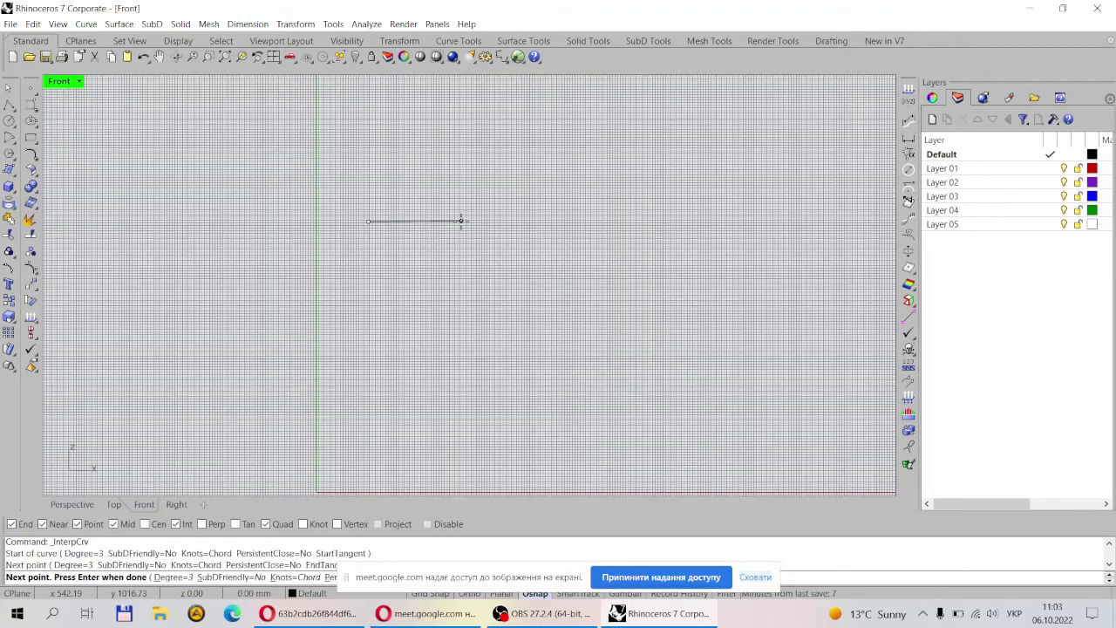
left_click(522, 342)
scroll(488, 293, "down", 2)
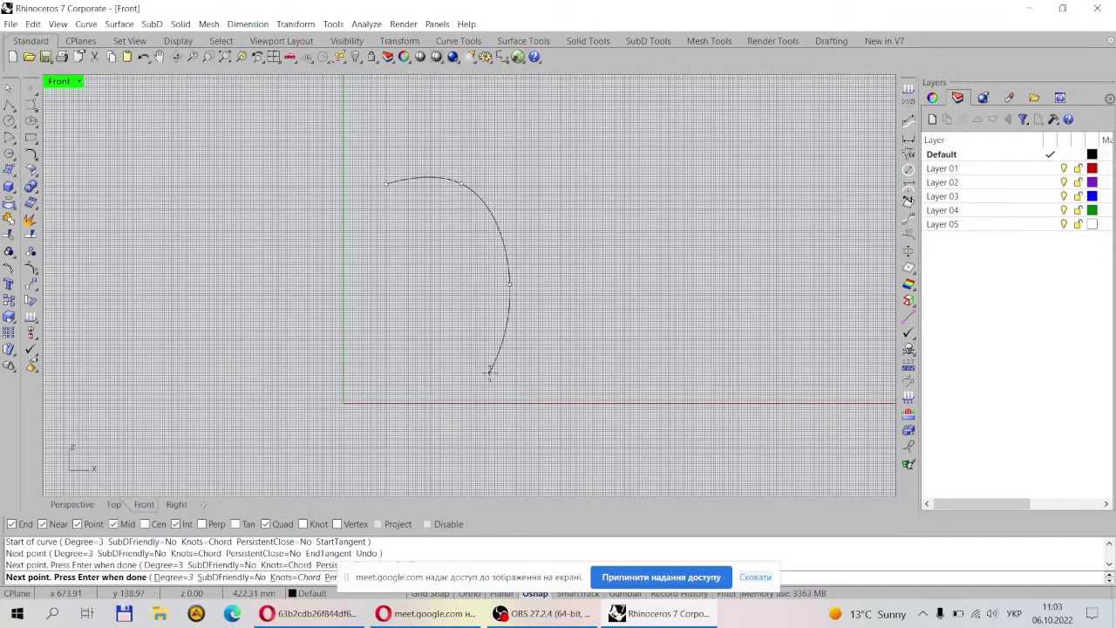
left_click(490, 374)
left_click(395, 393)
key("Return")
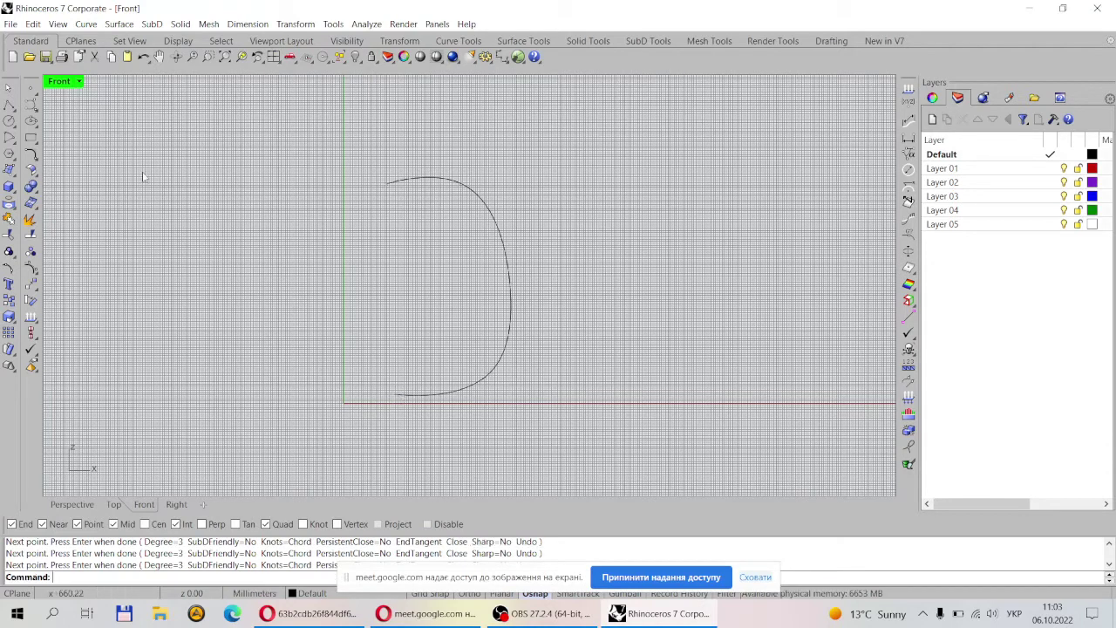
- Draw a straight vertical polyline from the curve's upper endpoint down past its lower endpoint
left_click(14, 109)
left_click(27, 111)
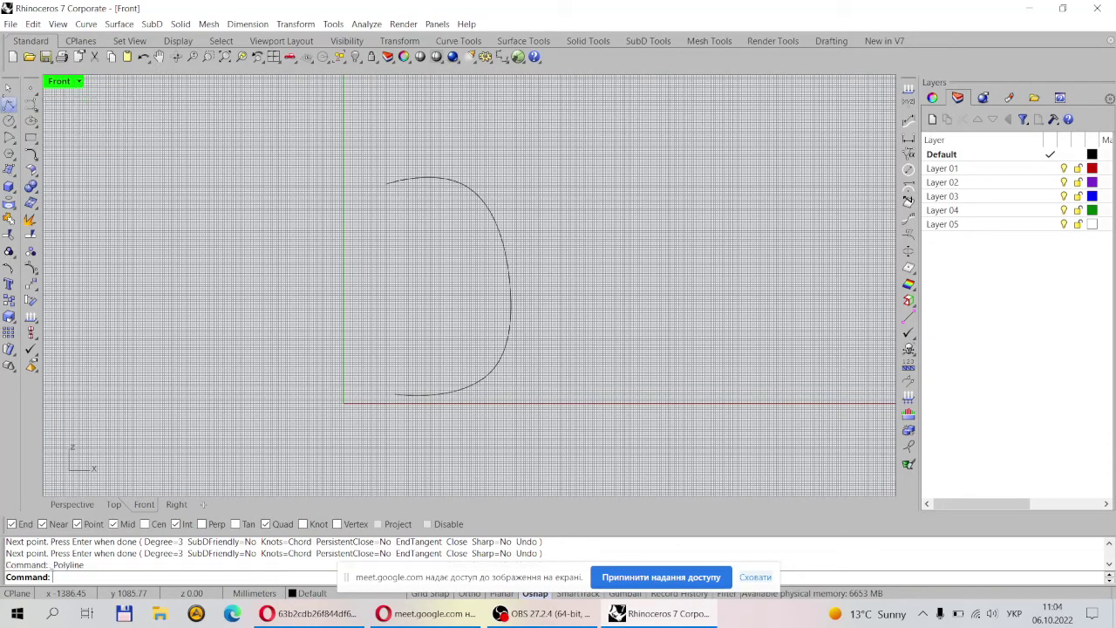
left_click(386, 183)
left_click(390, 439)
key("Return")
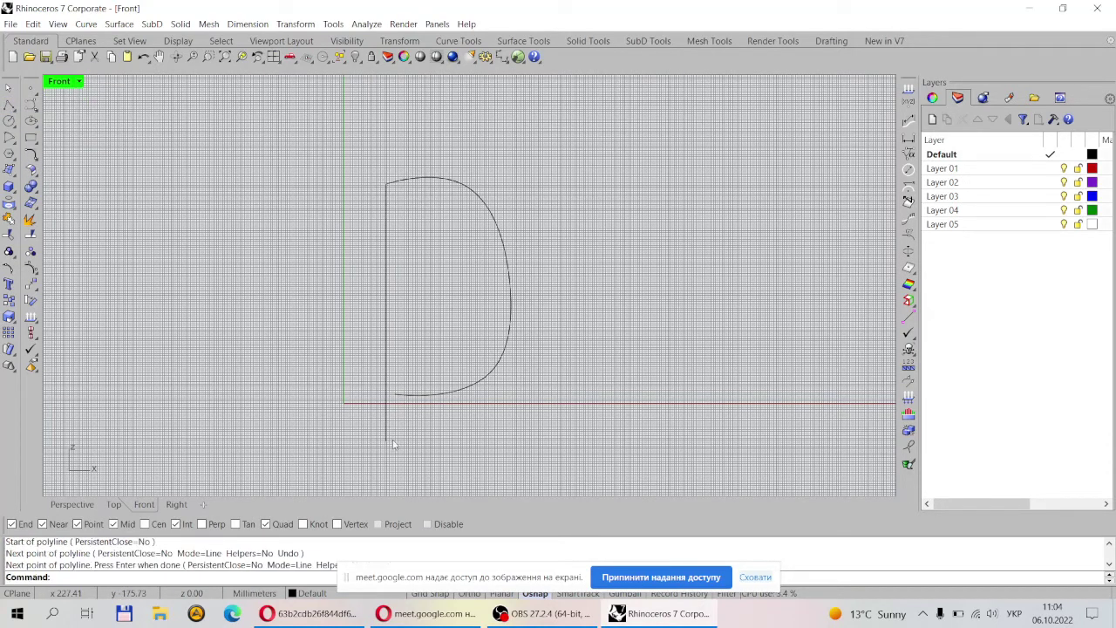
- Turn on the curve's control points and move its lower end point onto the vertical line
left_click(406, 395)
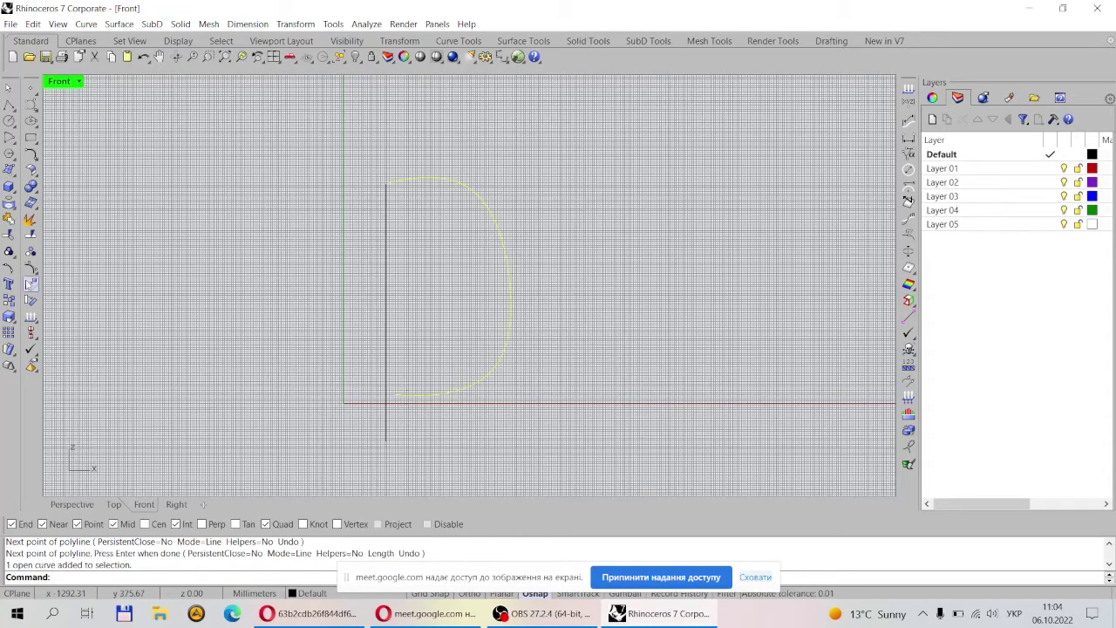
left_click(30, 268)
scroll(421, 378, "up", 5)
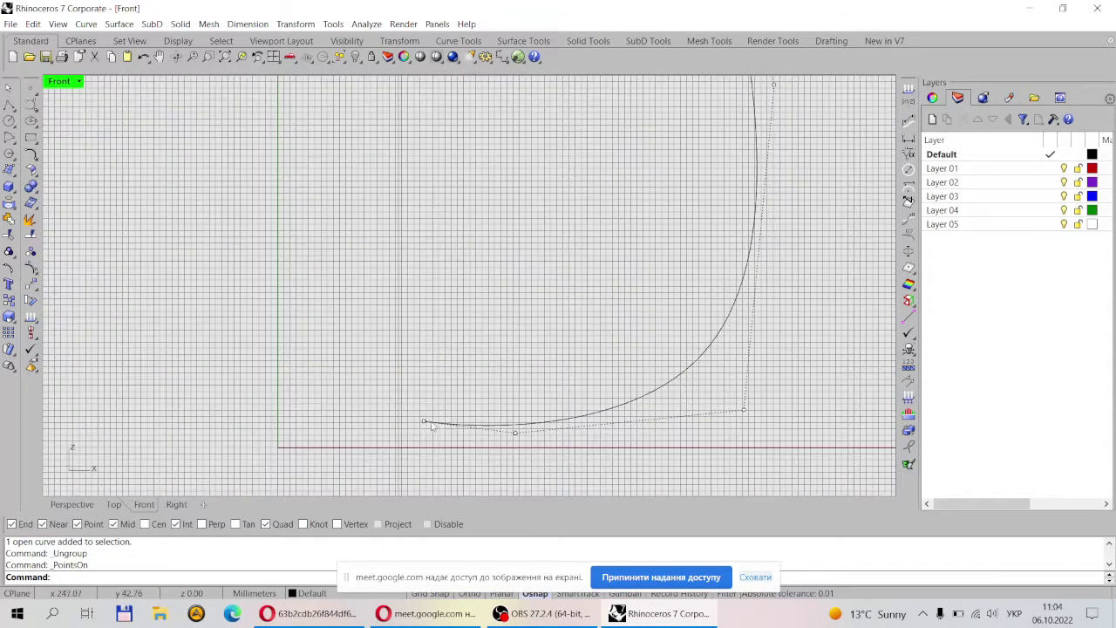
left_click_drag(424, 422, 398, 435)
scroll(436, 393, "down", 3)
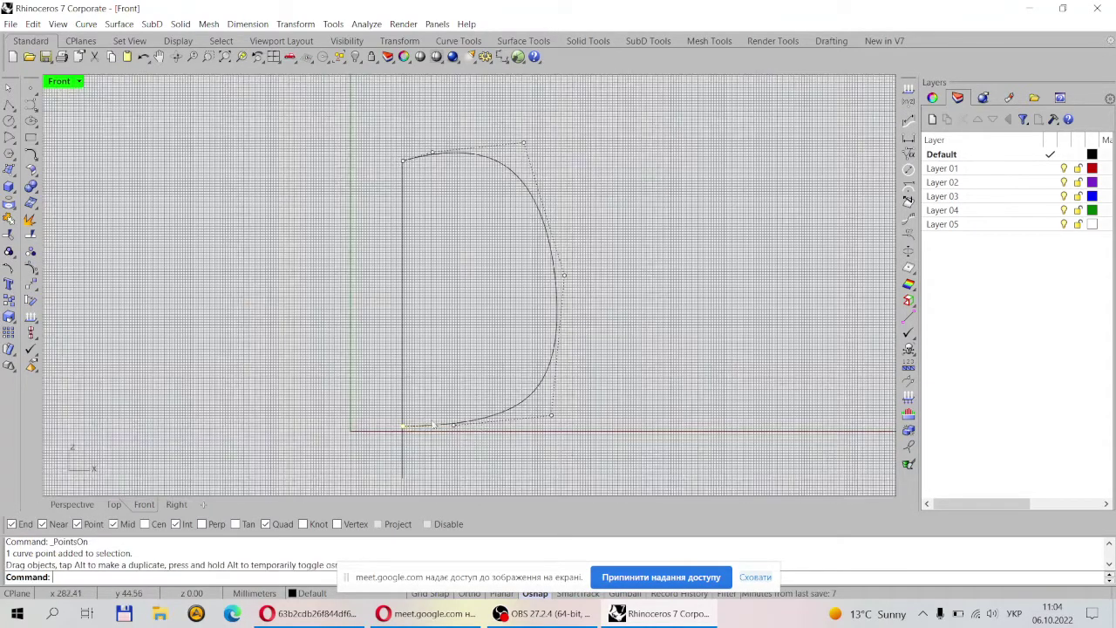
- Draw a horizontal guide line from the curve's lower endpoint out past the curve's bulge
scroll(471, 434, "up", 3)
left_click(9, 103)
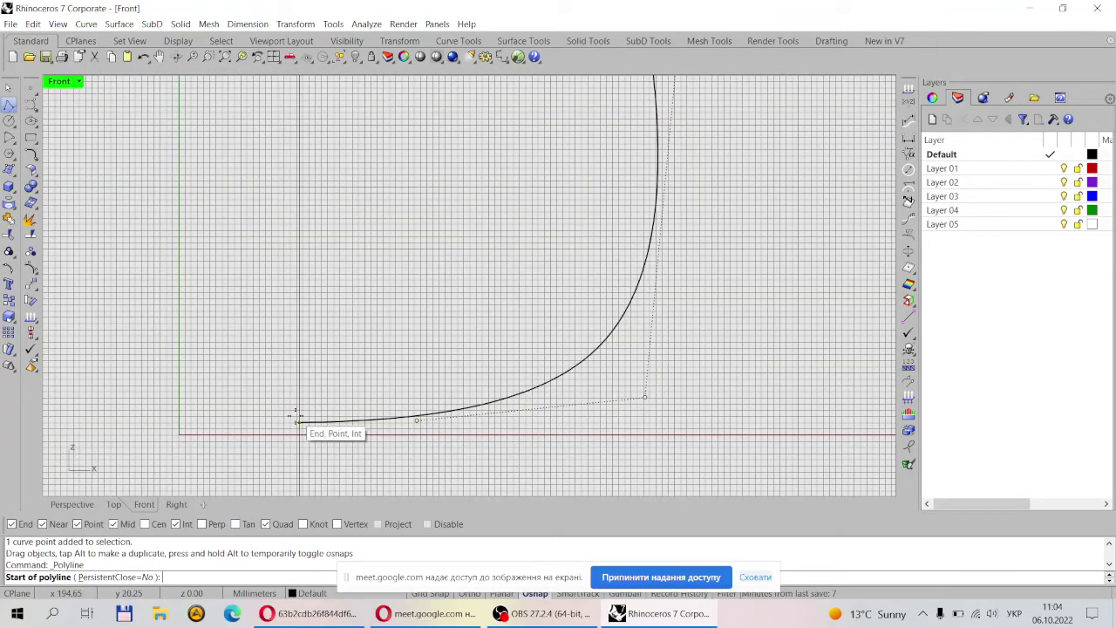
left_click(299, 422)
left_click(735, 422)
scroll(418, 428, "up", 3)
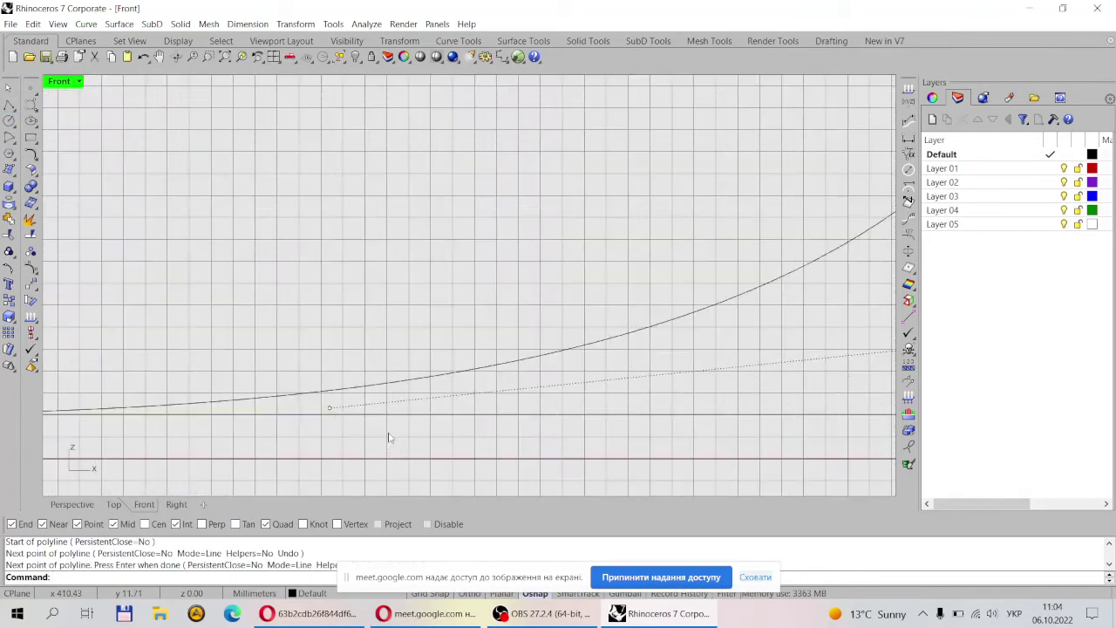
- Move the control point next to the curve's lower end onto the lower horizontal guide line
left_click(329, 409)
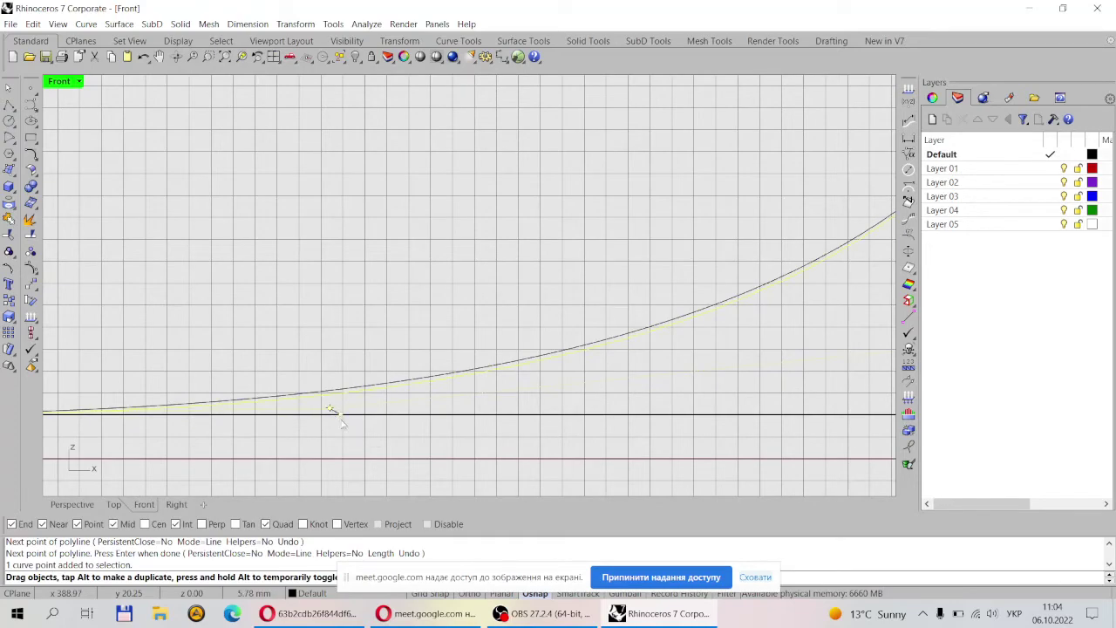
scroll(443, 419, "down", 4)
scroll(443, 419, "down", 5)
- Draw a horizontal guide line from the curve's upper endpoint out past the curve's bulge
scroll(463, 209, "up", 5)
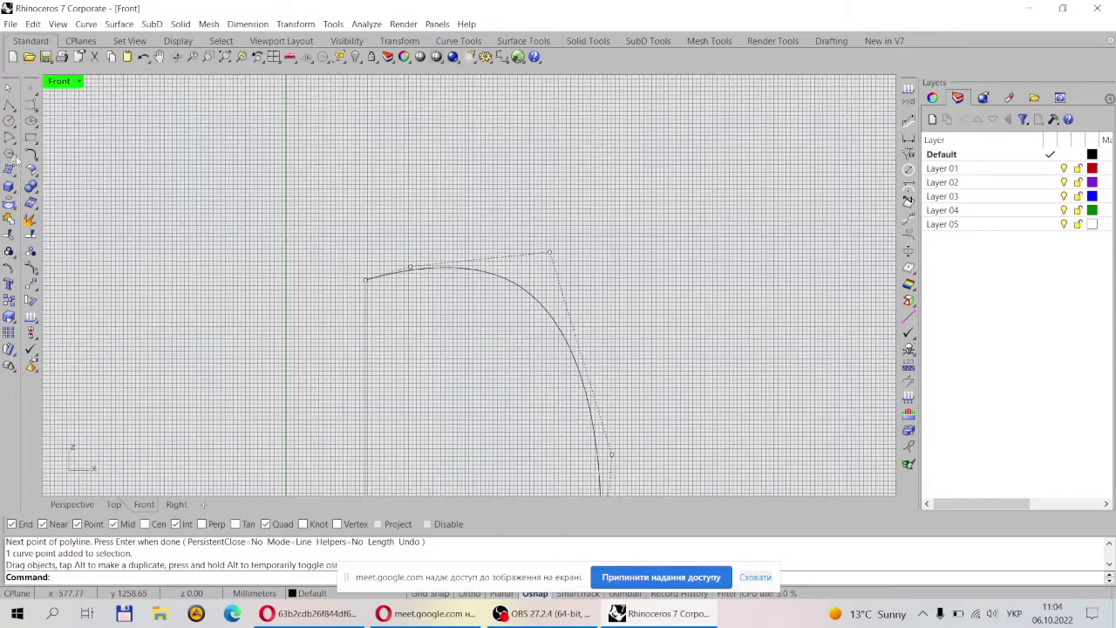
key("Return")
left_click(366, 279)
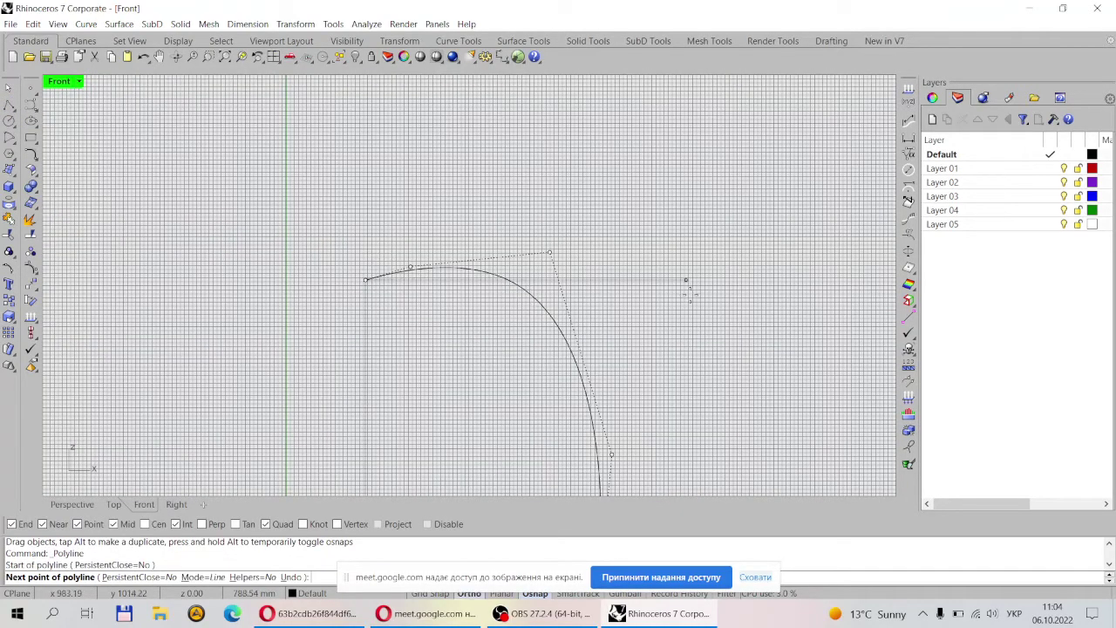
key("Return")
- Lower the control point beside the curve's upper end onto the guide line and the upper corner control point close to it
scroll(417, 262, "up", 4)
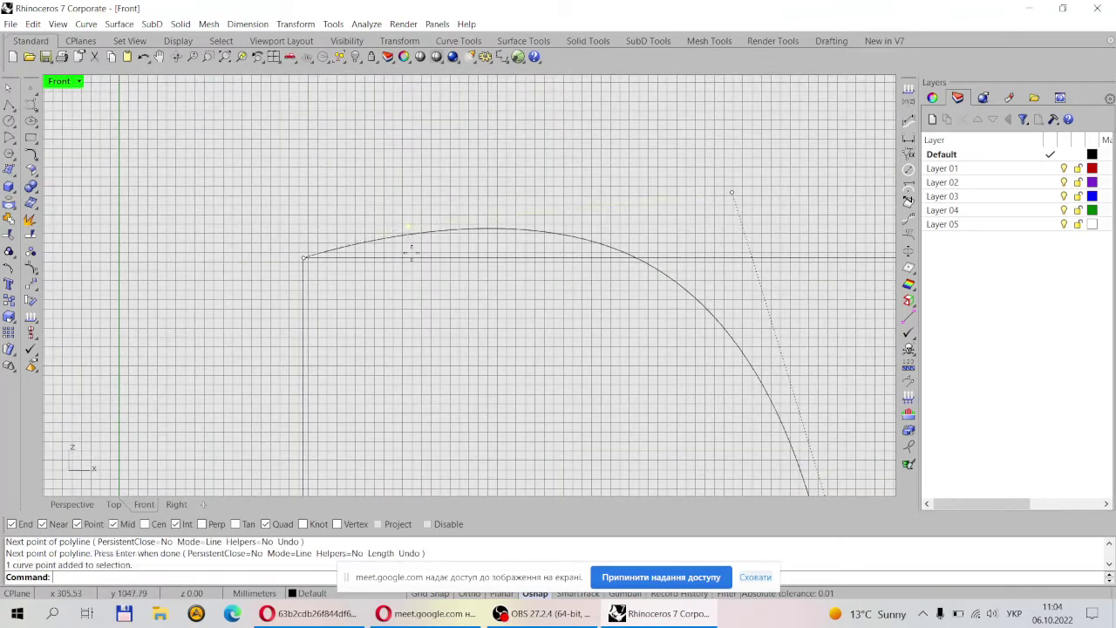
left_click(407, 228)
scroll(608, 215, "up", 2)
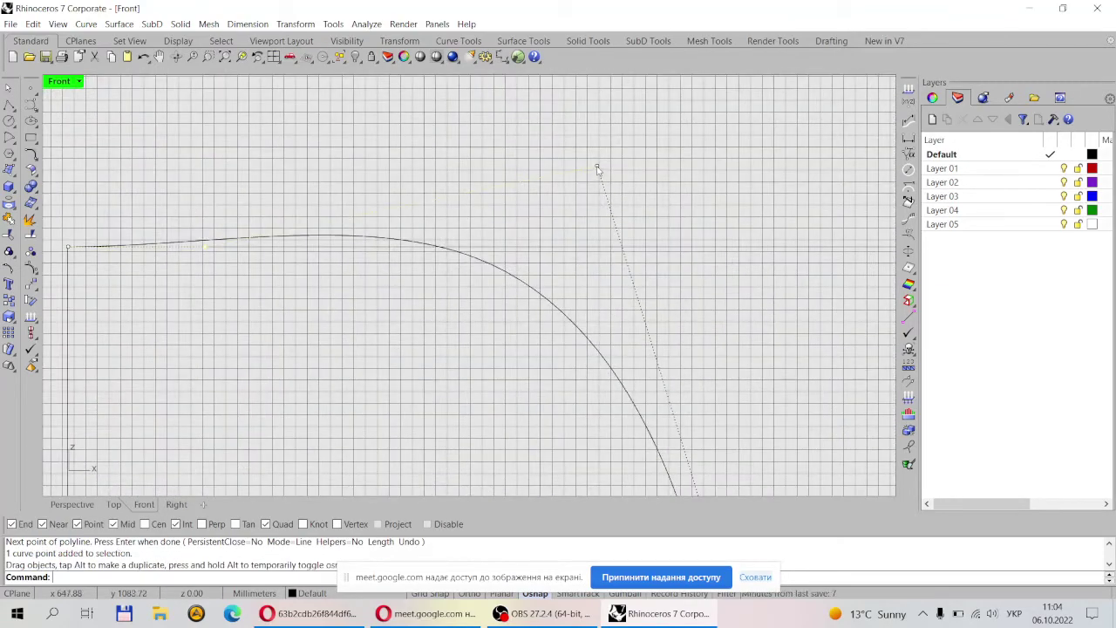
left_click_drag(597, 167, 620, 276)
scroll(495, 267, "down", 5)
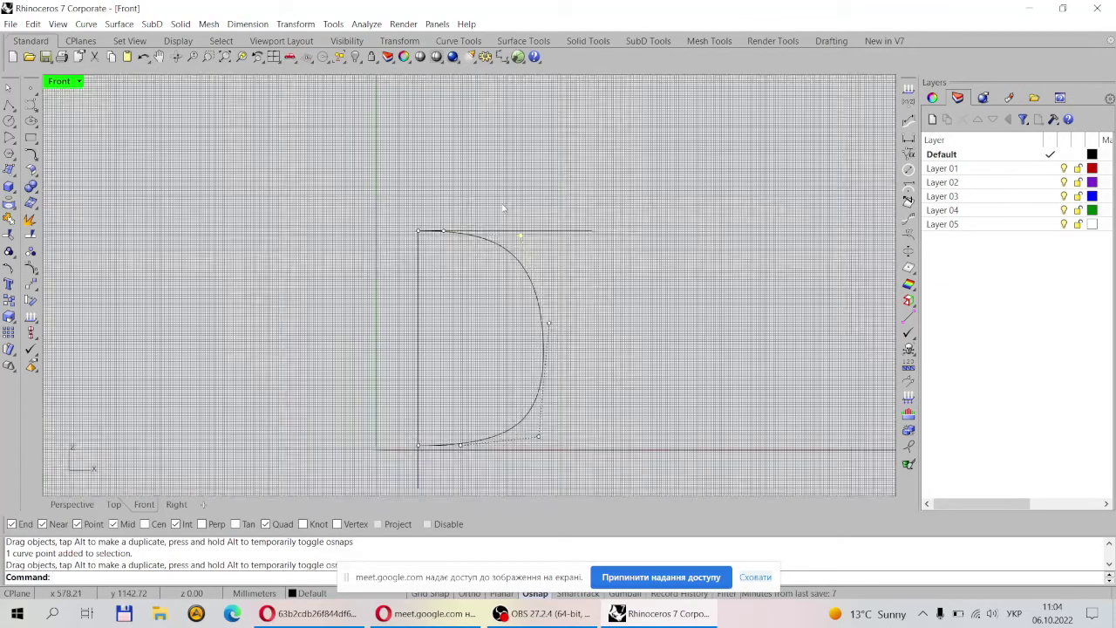
- Move the control point at the curve's widest part slightly inward and hide the control points
scroll(324, 279, "up", 6)
scroll(438, 289, "down", 6)
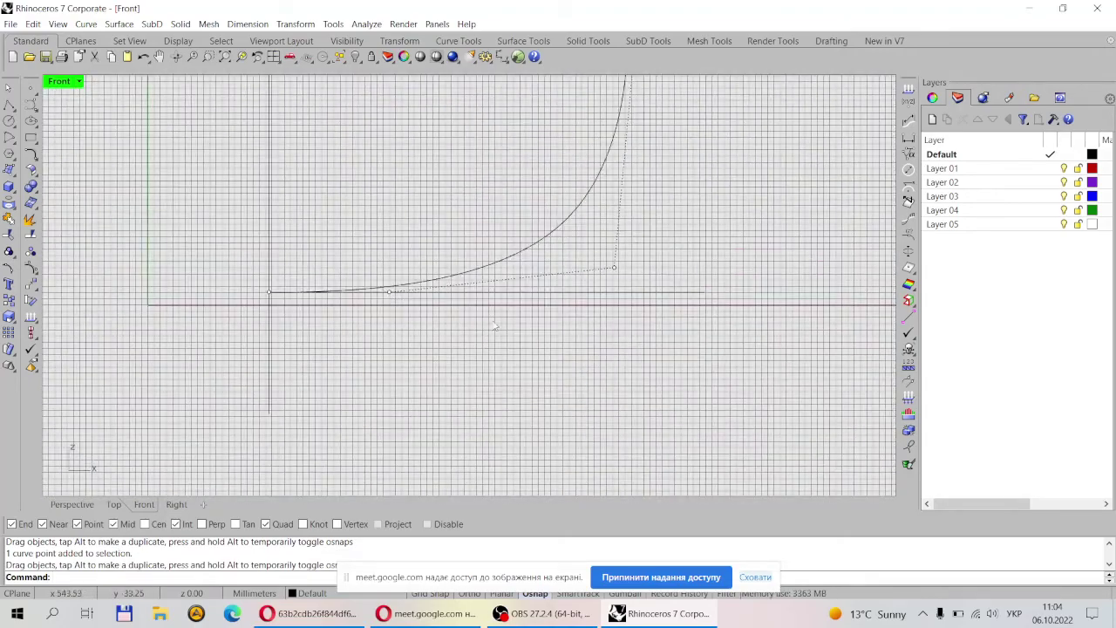
scroll(597, 230, "up", 2)
scroll(567, 192, "up", 2)
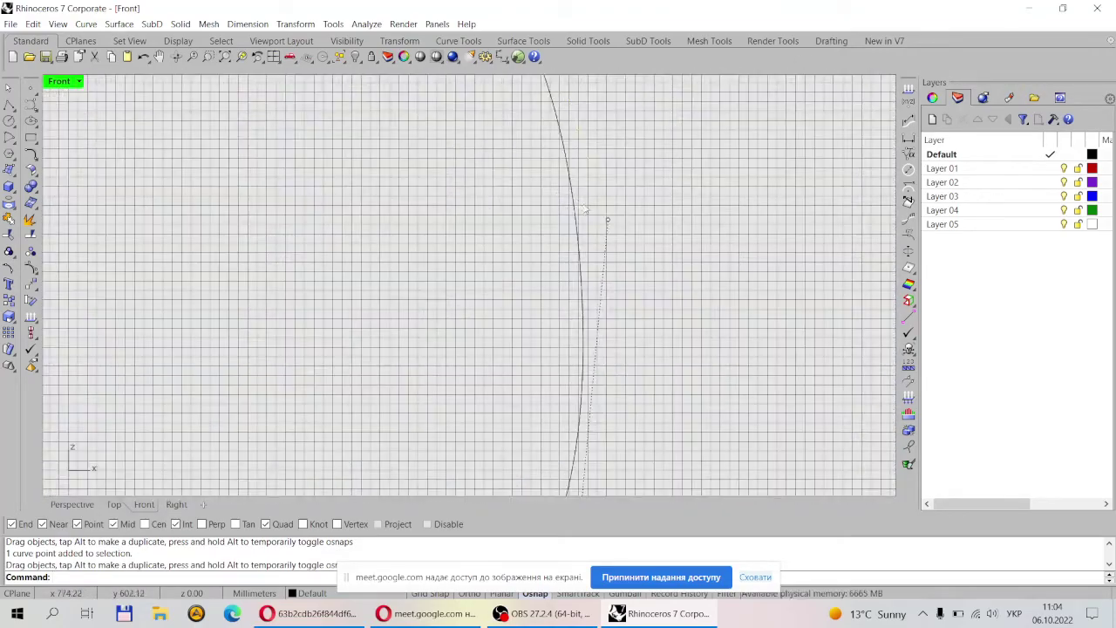
left_click_drag(608, 224, 581, 234)
scroll(566, 262, "down", 6)
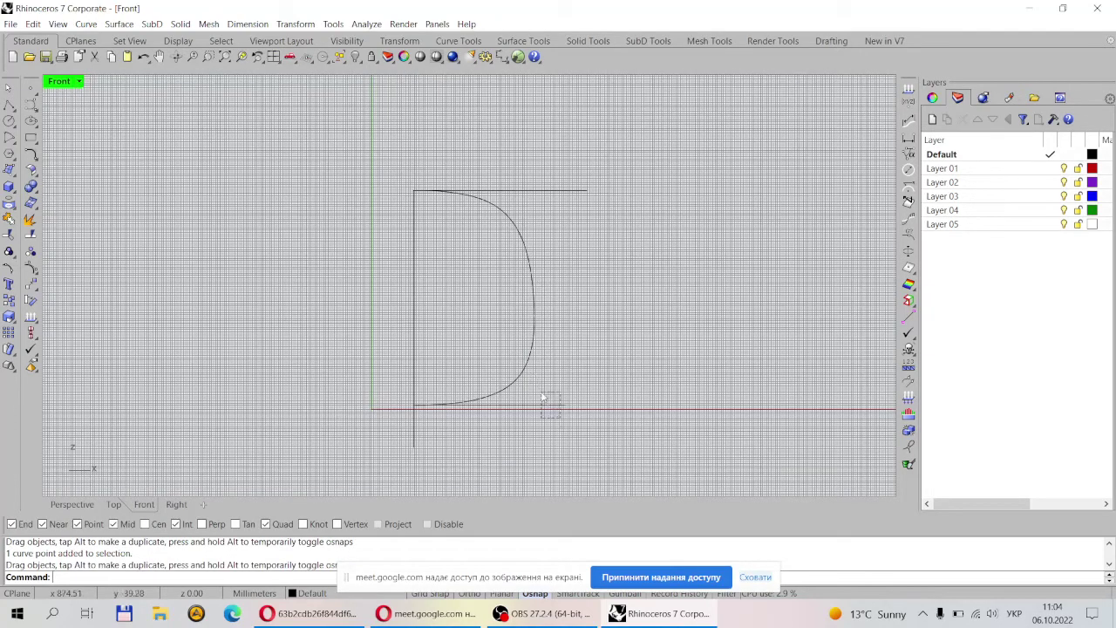
- Delete the lower and upper horizontal guide lines
left_click(542, 398)
key("Delete")
left_click(563, 190)
key("Delete")
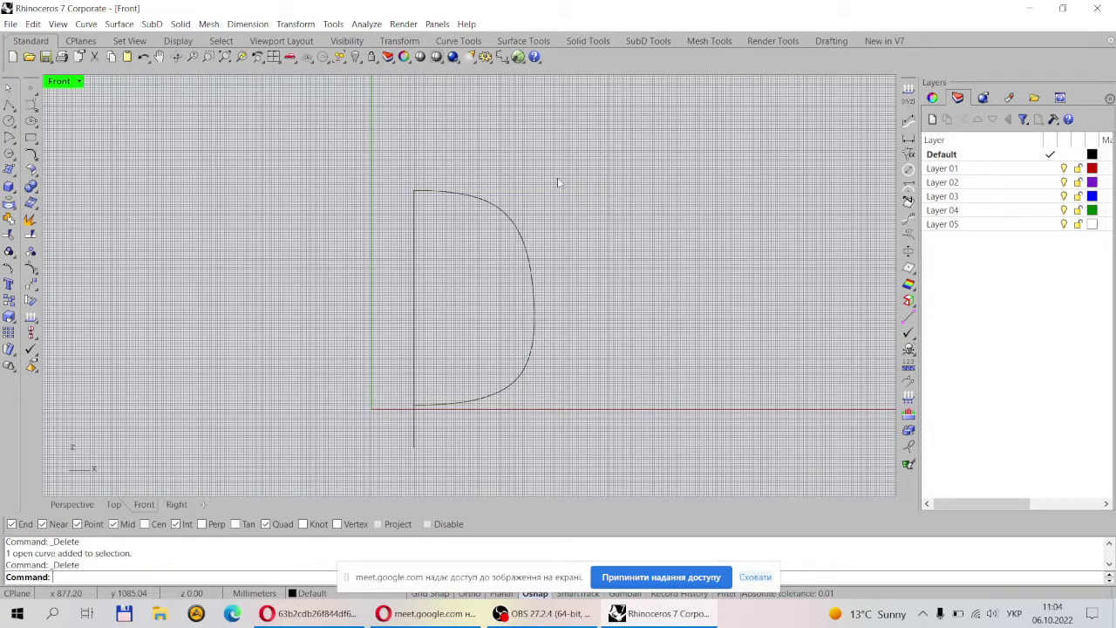
- Mirror a copy of the half-profile curve across the vertical line to complete the rounded outline
left_click(415, 423)
left_click(515, 377)
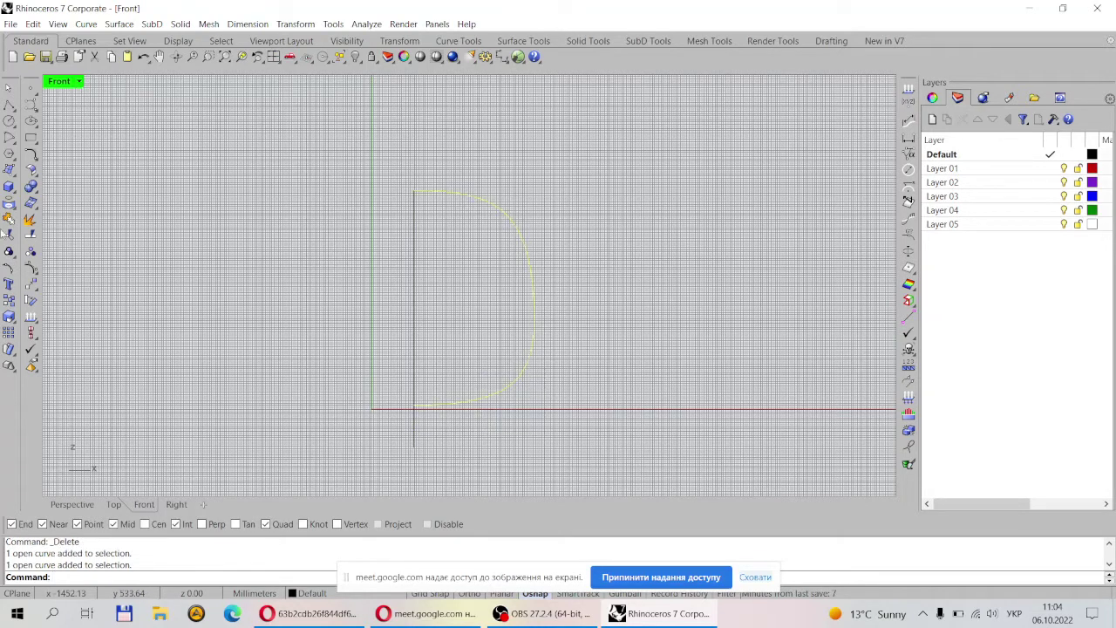
left_click(31, 284)
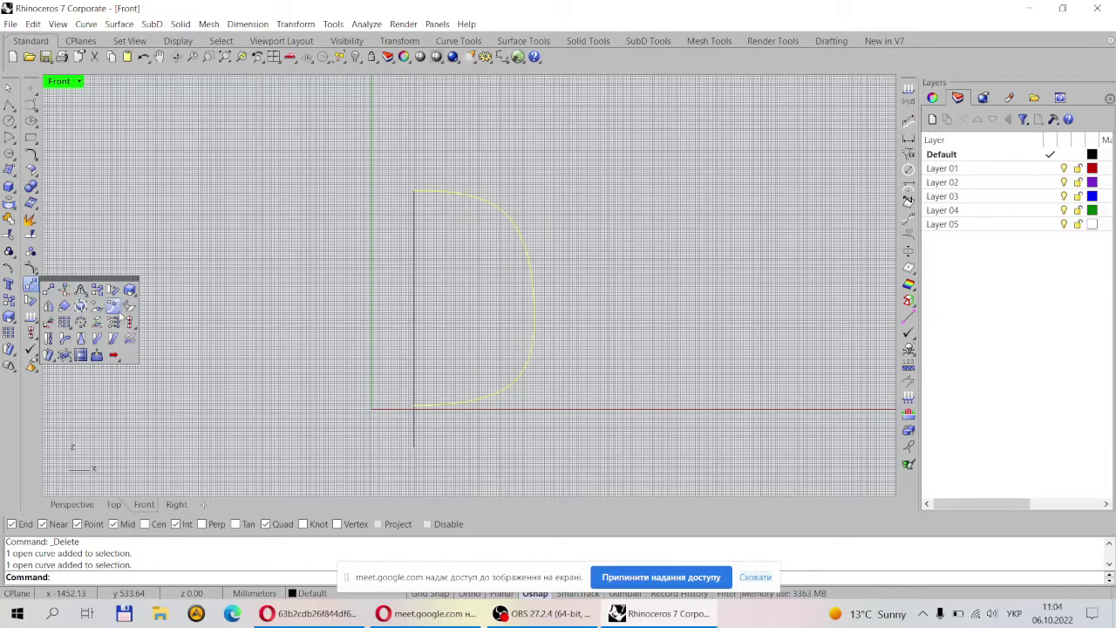
left_click(48, 308)
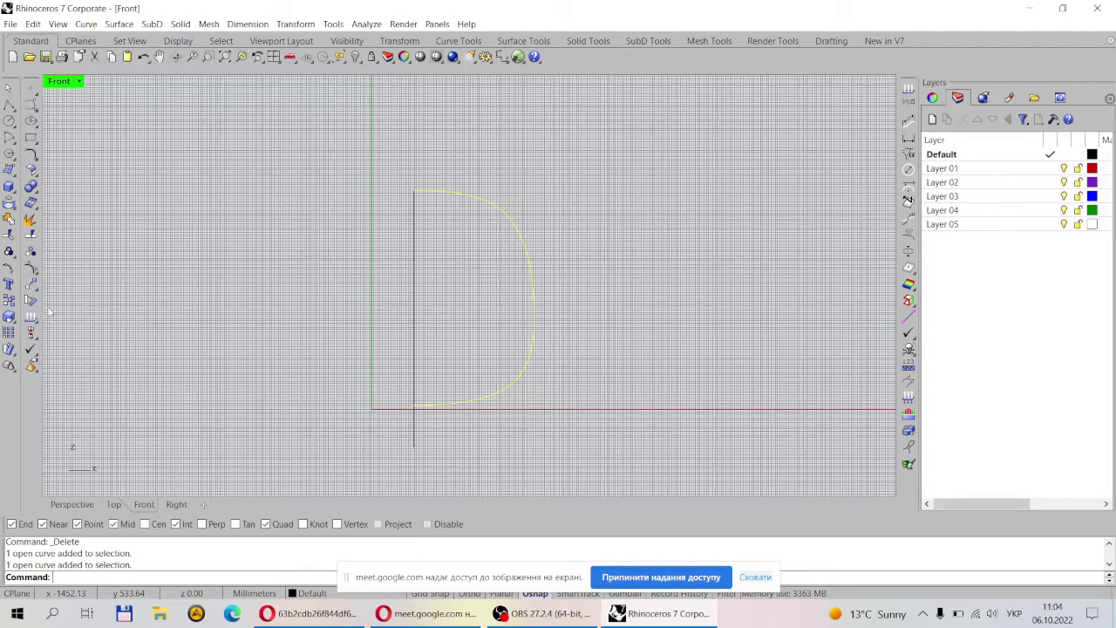
left_click(413, 296)
left_click(413, 347)
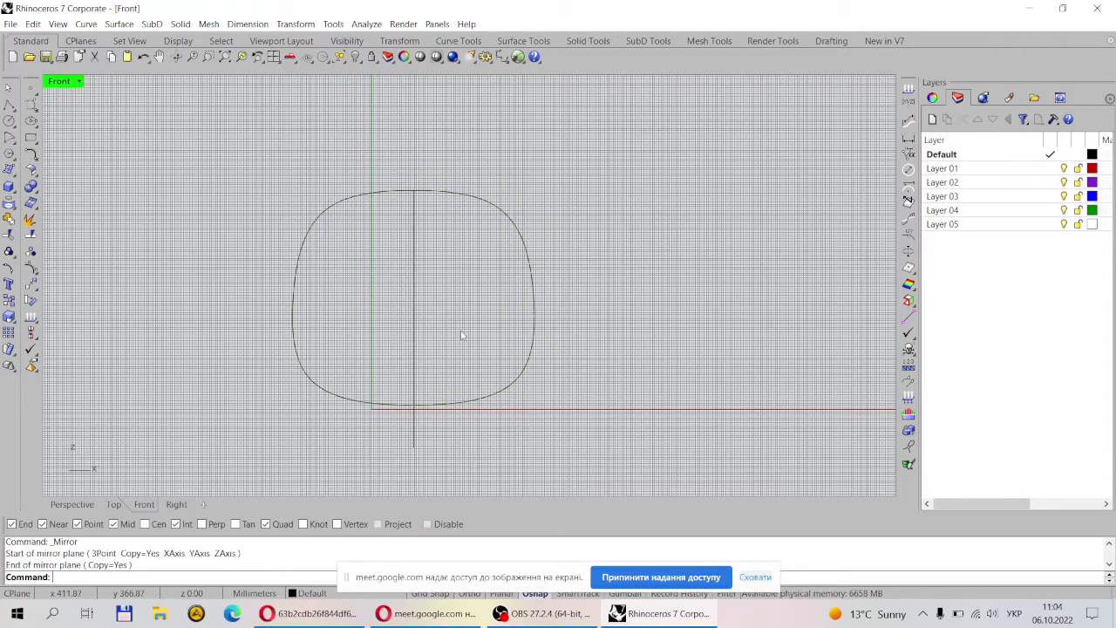
scroll(469, 318, "down", 2)
scroll(469, 318, "up", 3)
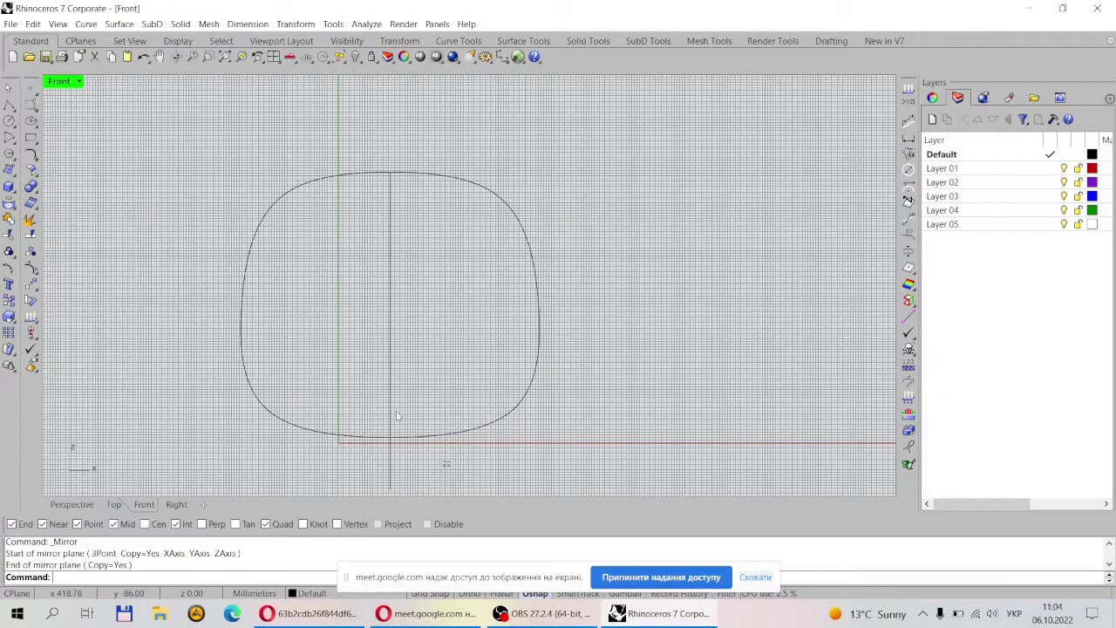
left_click_drag(449, 469, 364, 373)
scroll(403, 278, "down", 3)
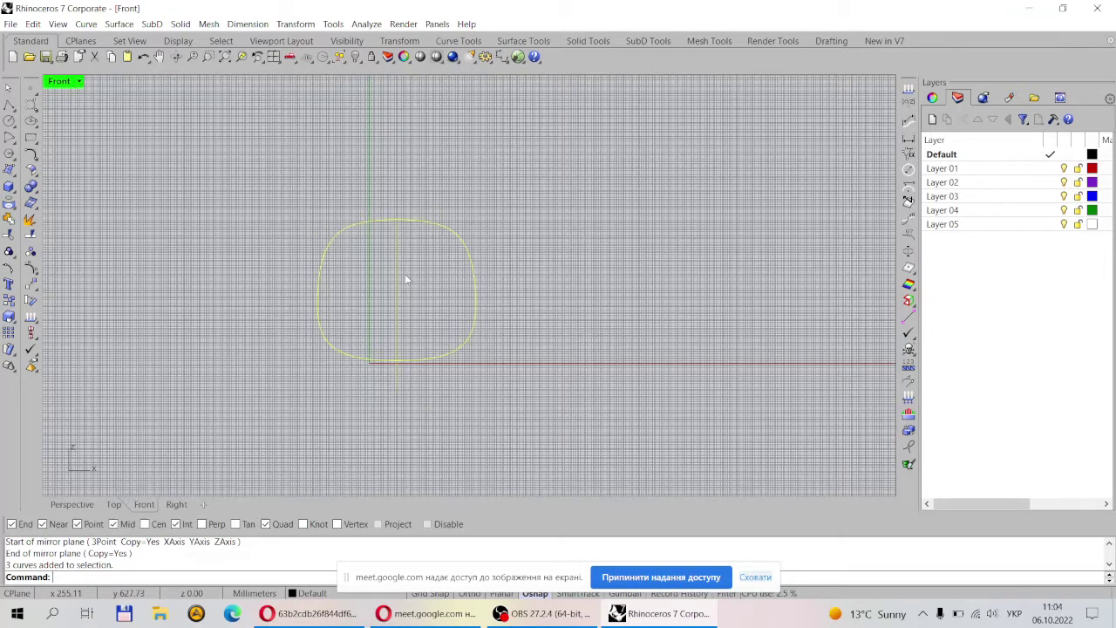
key("Escape")
left_click_drag(428, 403, 357, 279)
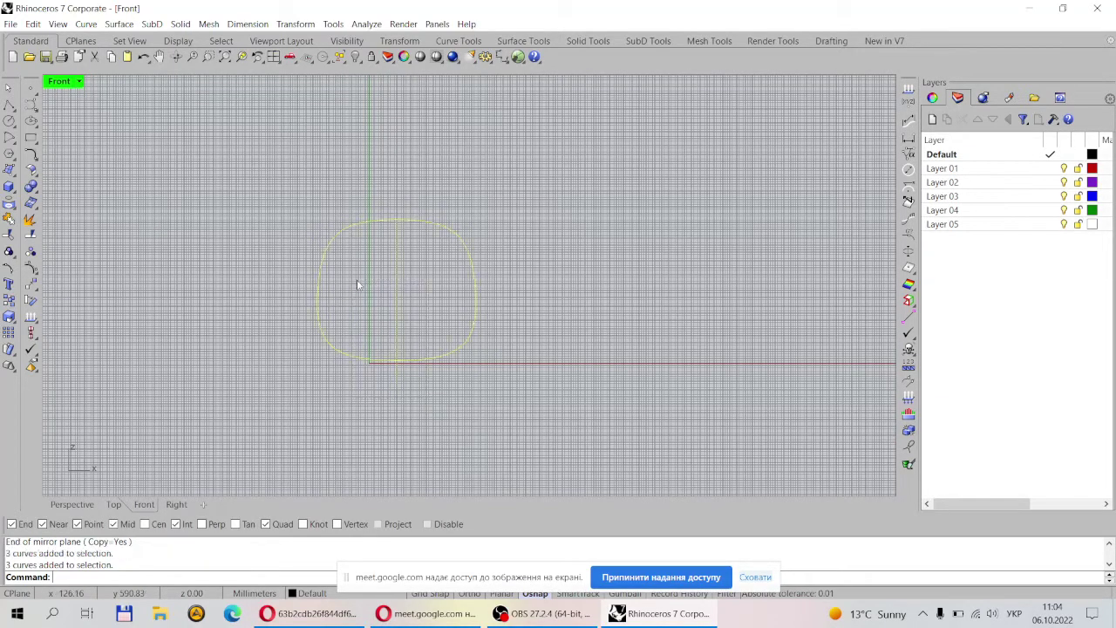
scroll(361, 395, "up", 3)
key("Escape")
scroll(323, 327, "down", 2)
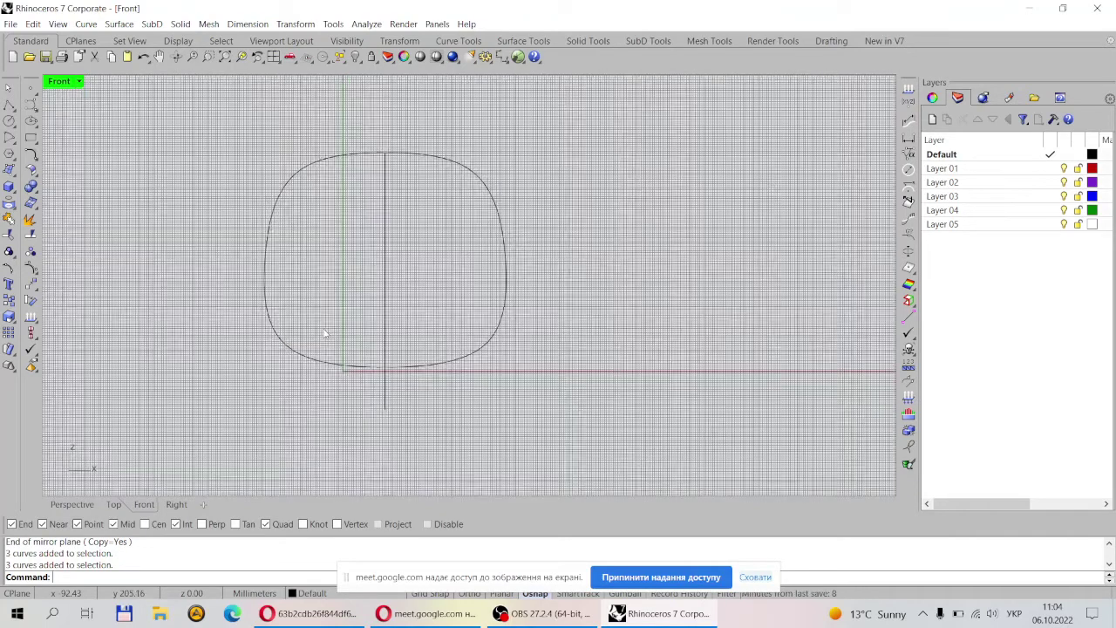
- In the Perspective view, copy the whole outline with its vertical line from its base point backward along the Y axis
left_click(71, 504)
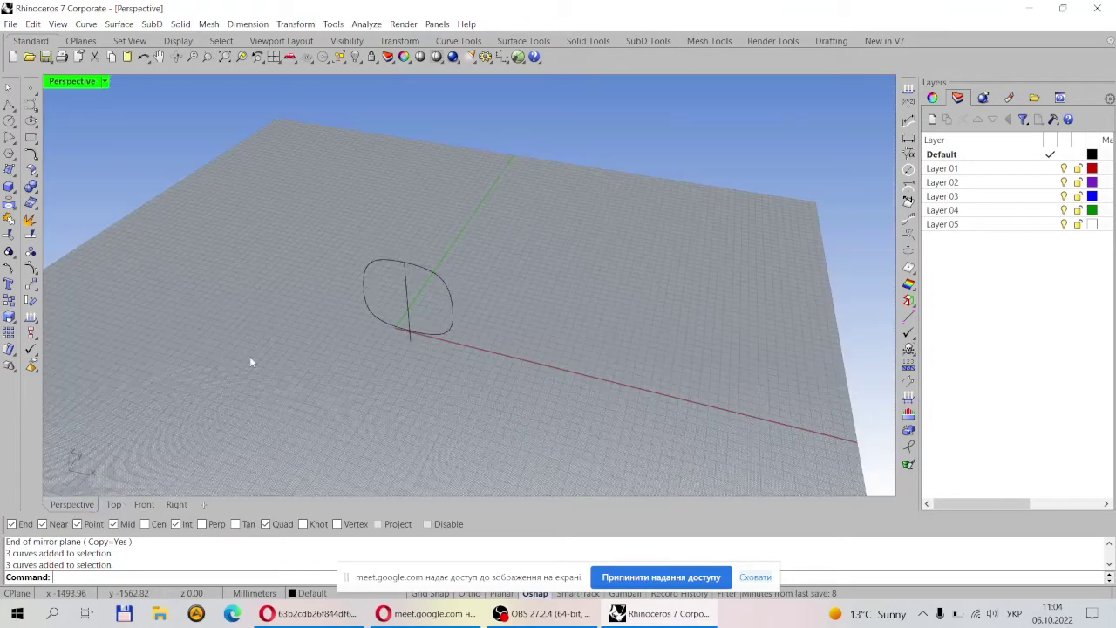
right_click_drag(451, 307, 492, 286)
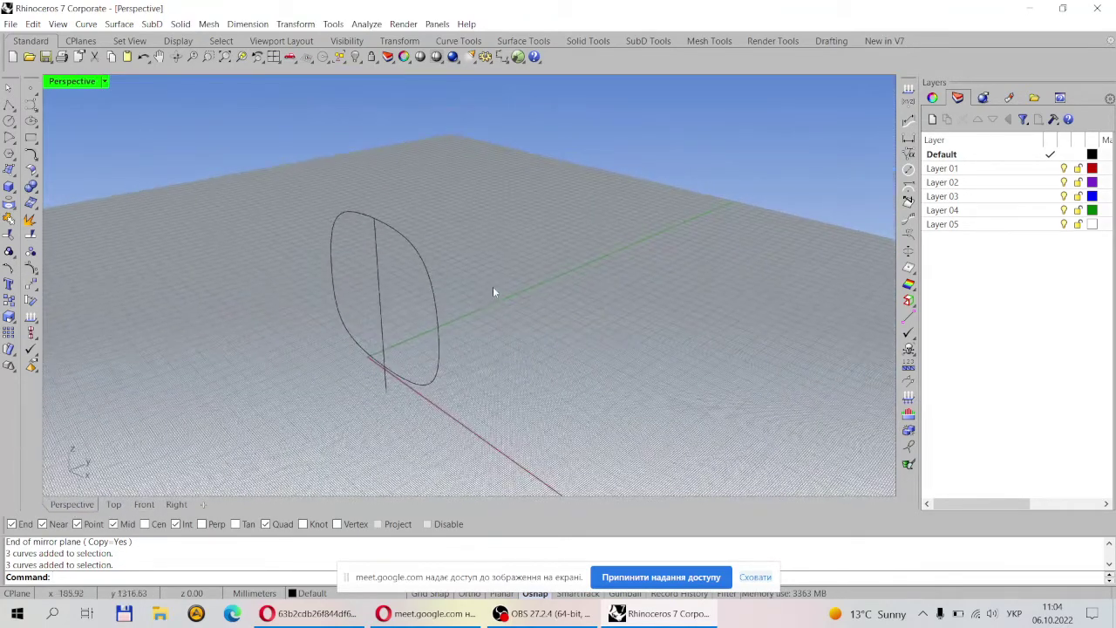
key("ctrl+a")
left_click(9, 300)
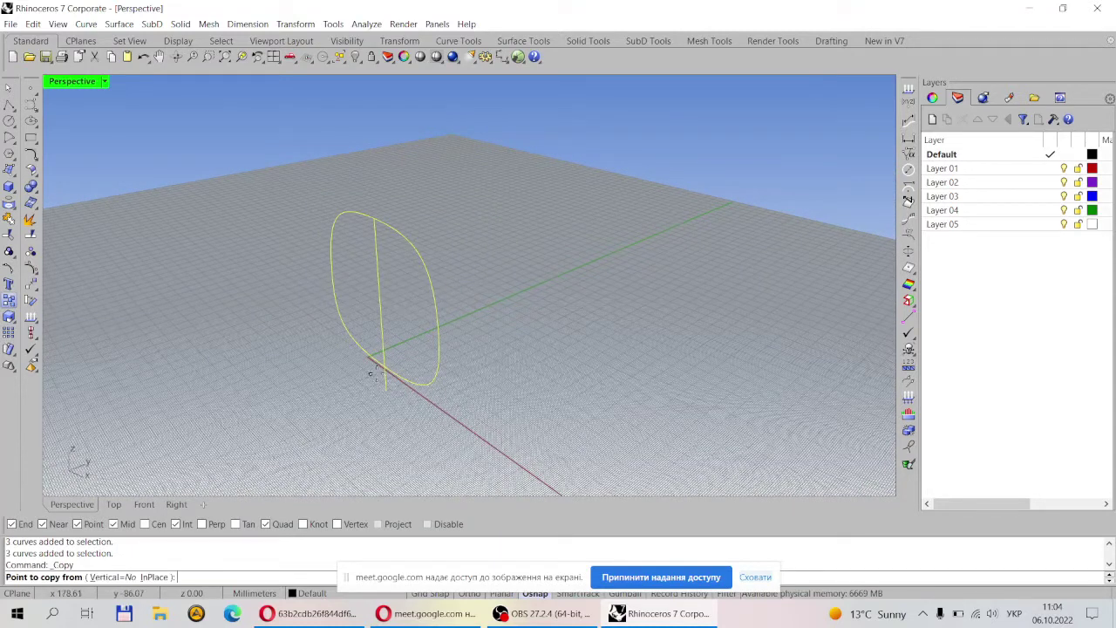
left_click(383, 367)
left_click(608, 259)
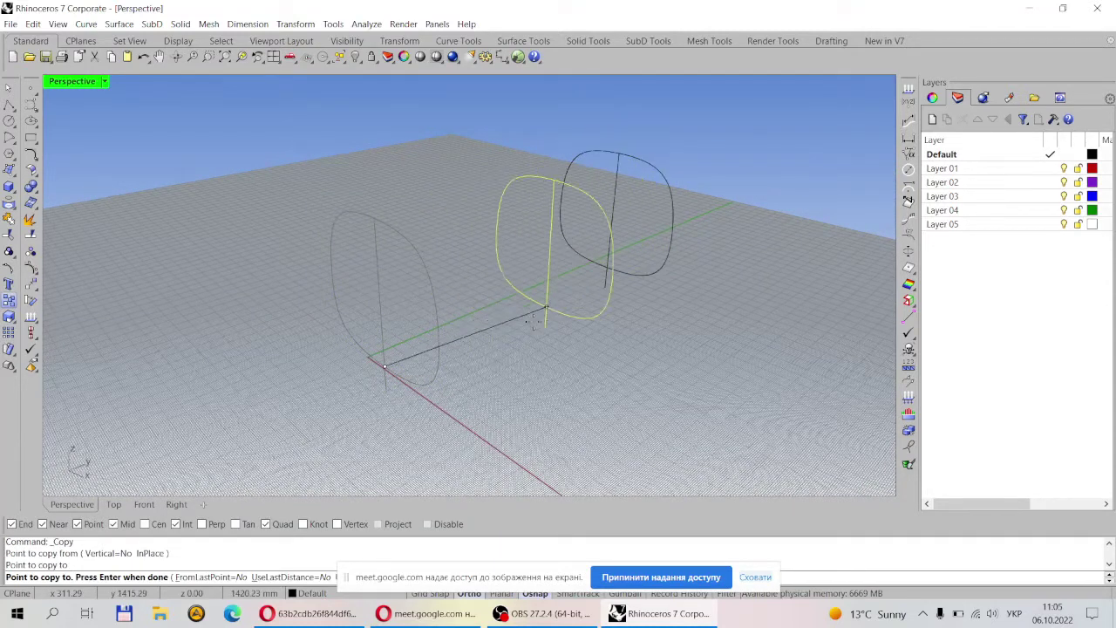
key("Return")
- Scale the front outline and its vertical line down slightly about a point near the line's middle
left_click_drag(342, 330, 342, 330)
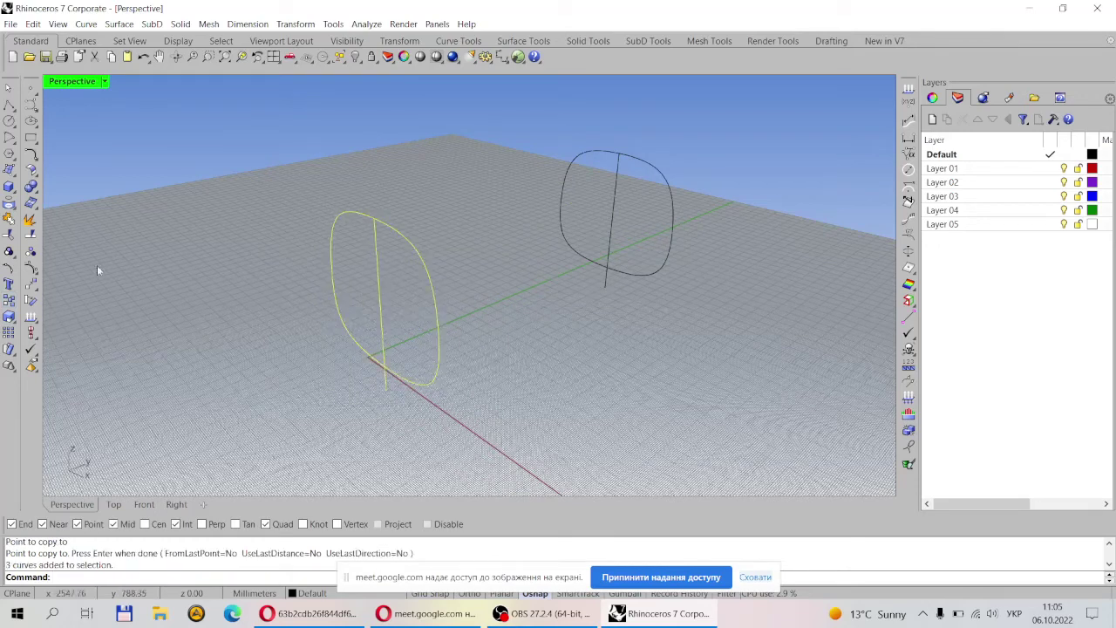
left_click(9, 318)
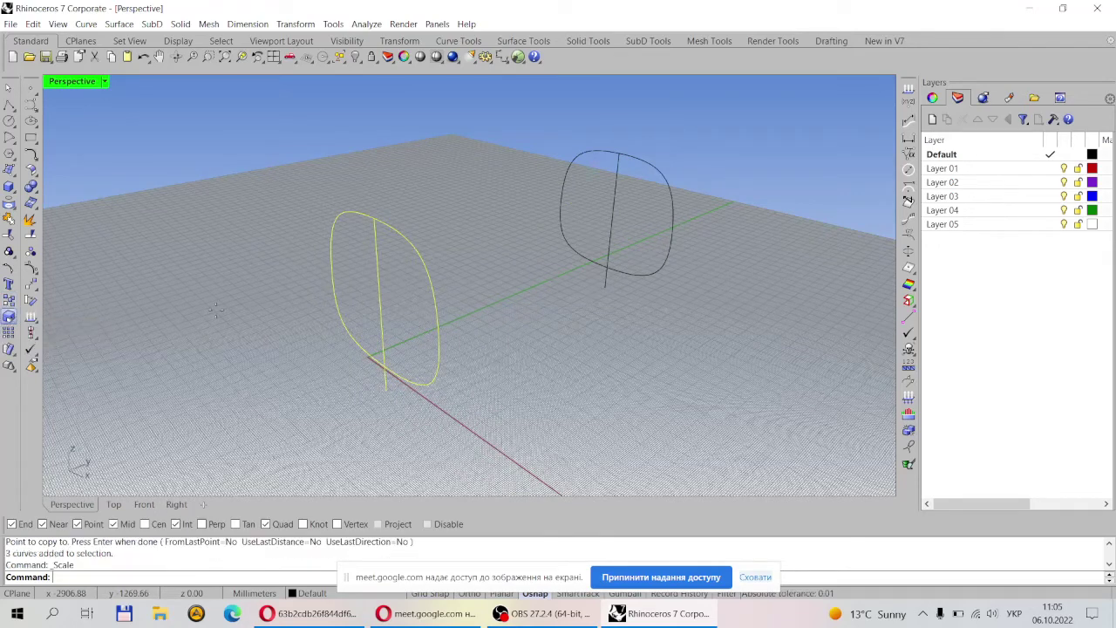
left_click(380, 310)
left_click(377, 242)
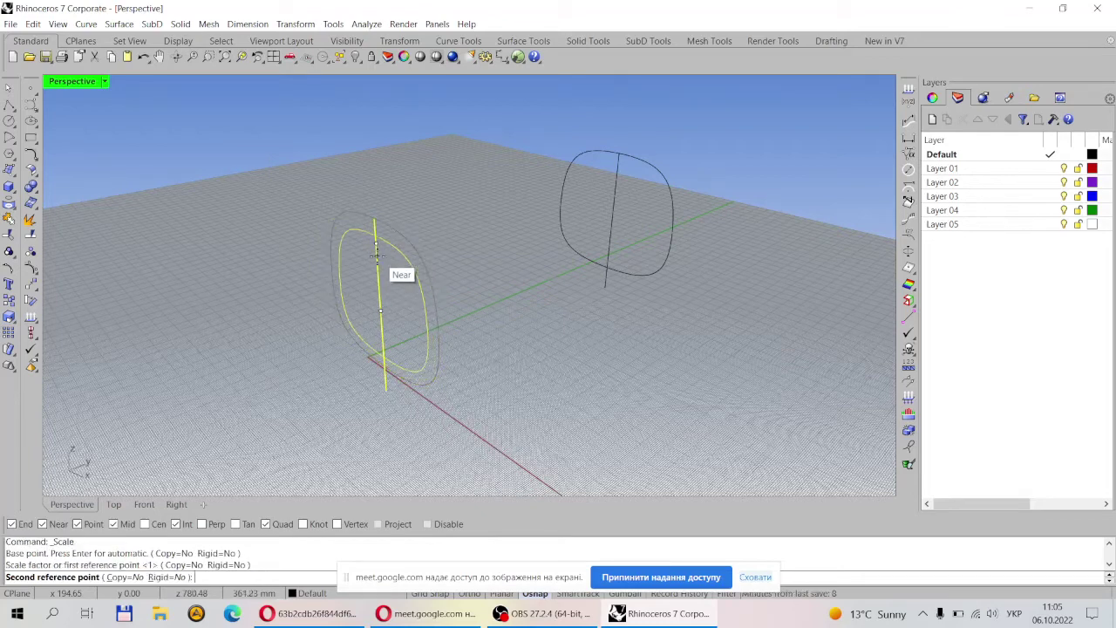
left_click(376, 255)
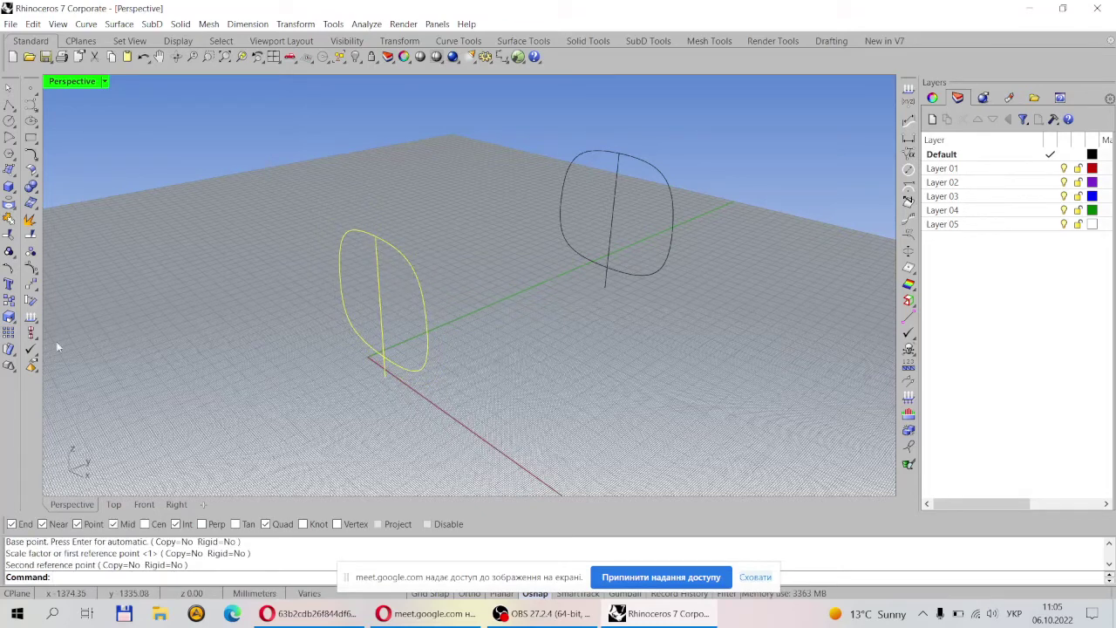
- Copy the scaled outline with its vertical line from its base point along the Y axis, beyond the full-size outline
left_click(30, 218)
left_click(381, 357)
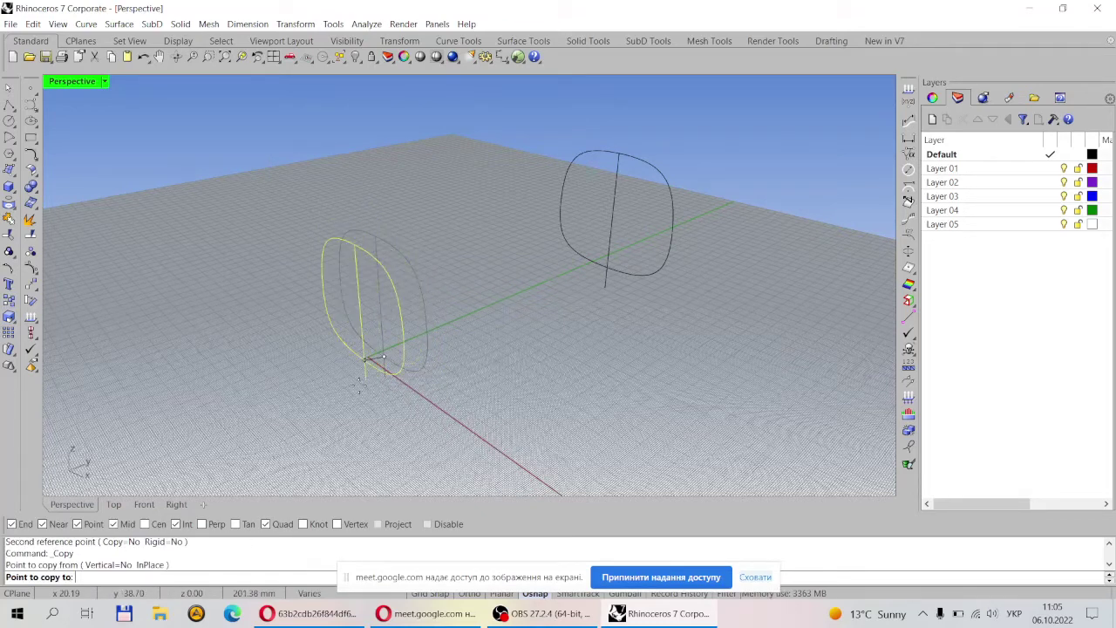
right_click_drag(381, 357, 639, 252)
left_click(645, 255)
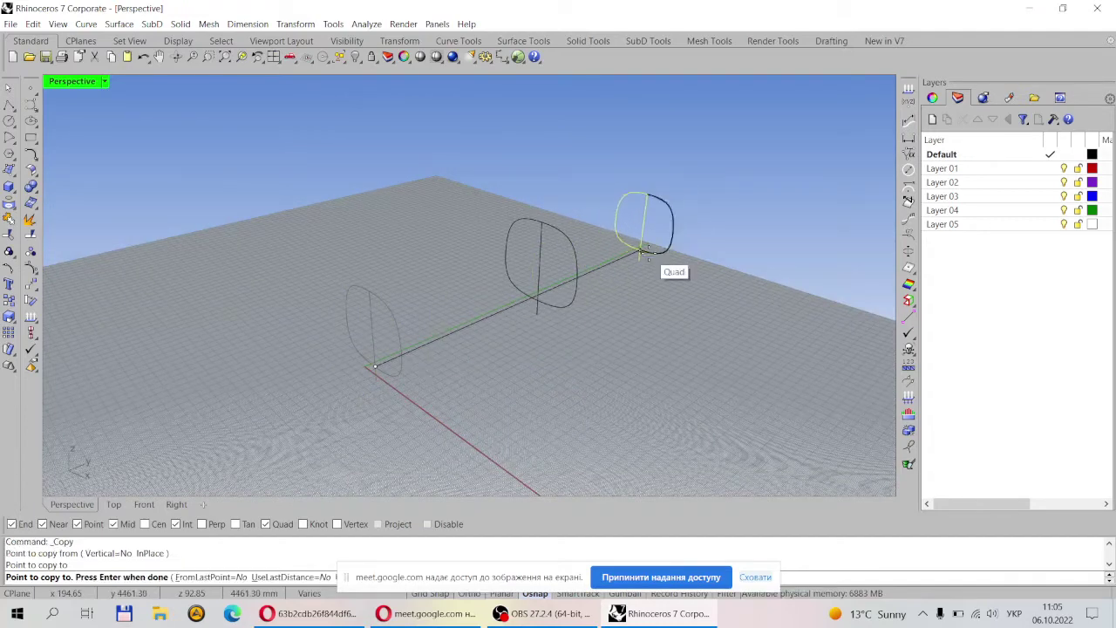
right_click(571, 330)
scroll(458, 348, "up", 3)
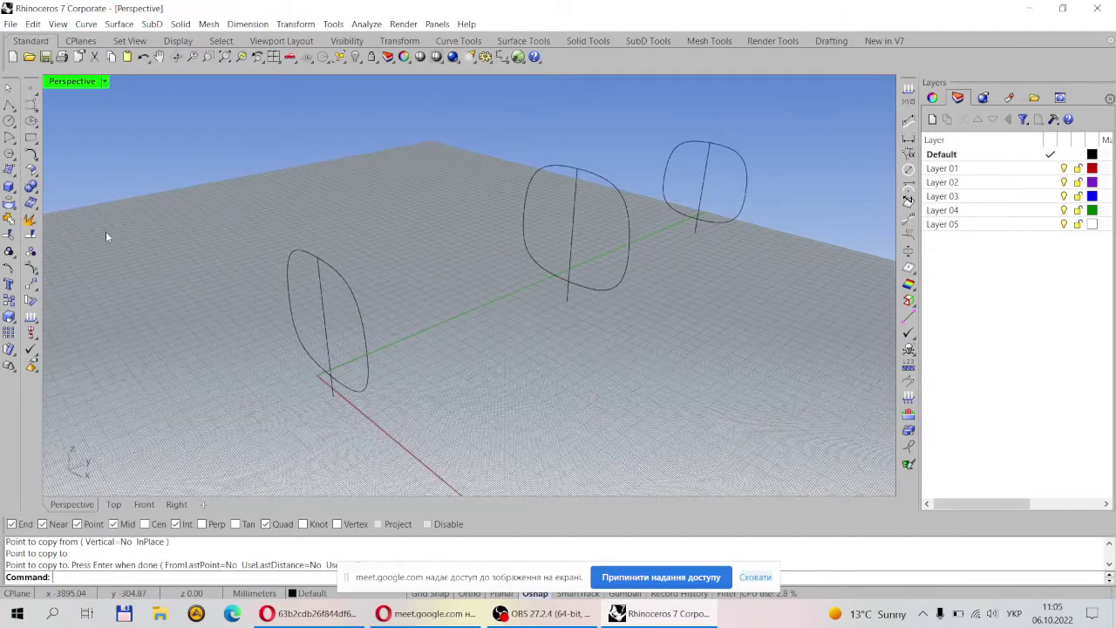
- Loft the positive-X half curves of the three outlines with the Normal style and Do not simplify
left_click(8, 170)
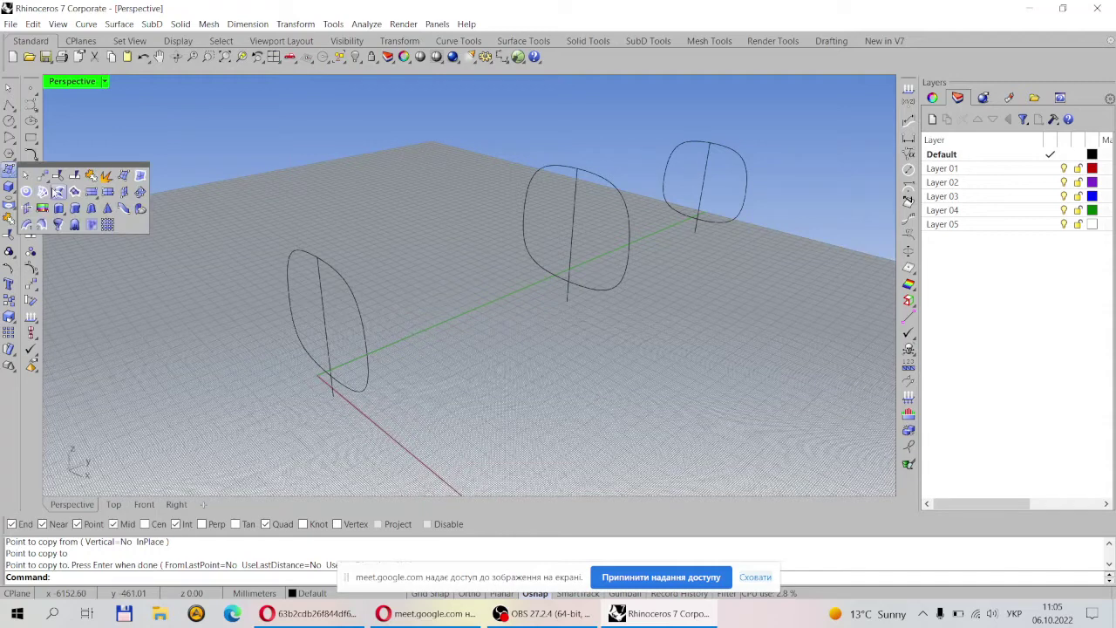
left_click(58, 192)
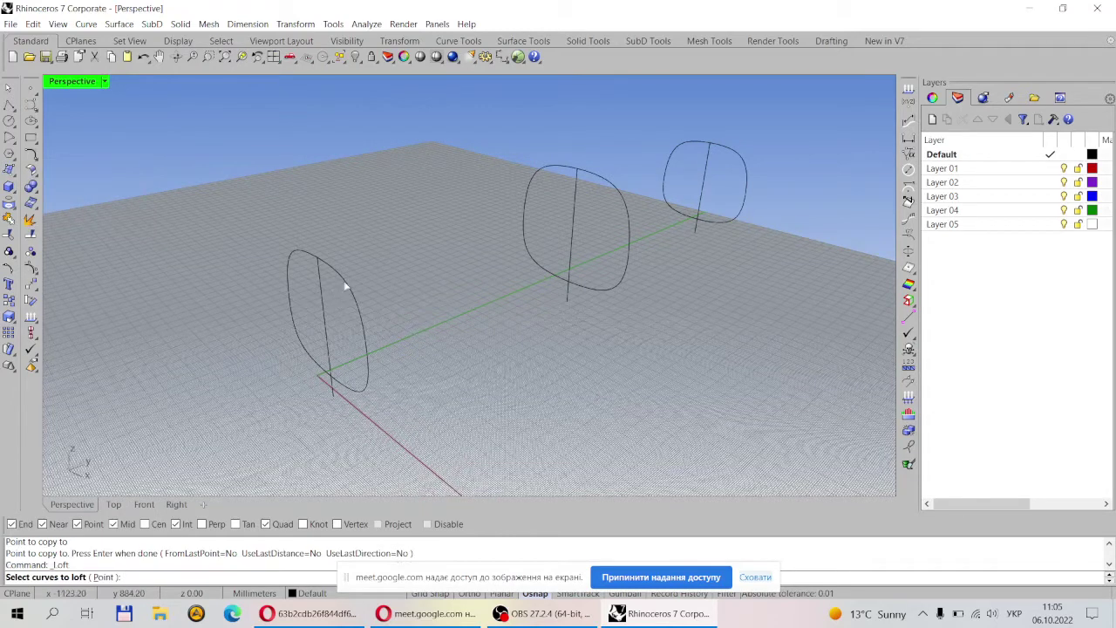
left_click(345, 286)
left_click(610, 192)
left_click(743, 157)
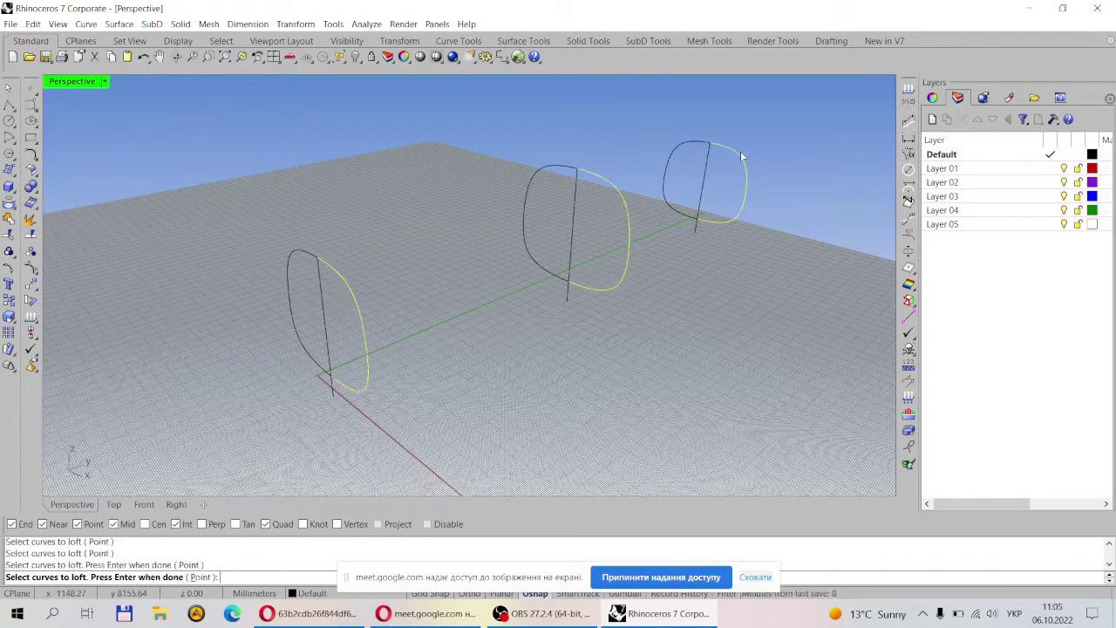
key("Return")
left_click(535, 416)
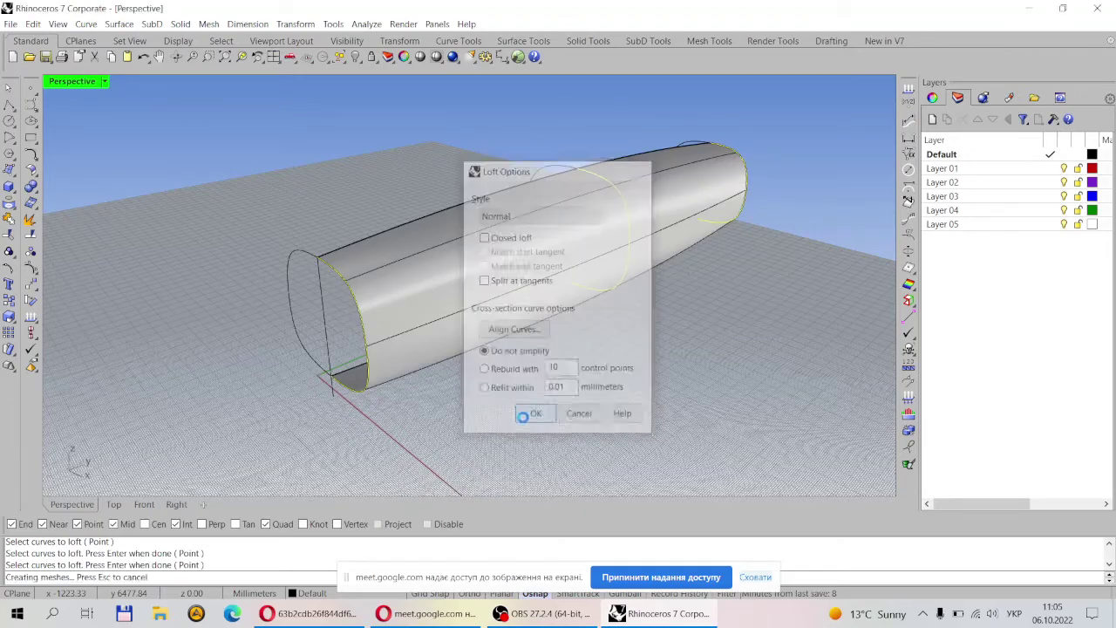
- Inspect the half-shell loft from both sides and delete the surface, keeping the profile curves
right_click_drag(567, 349, 481, 274)
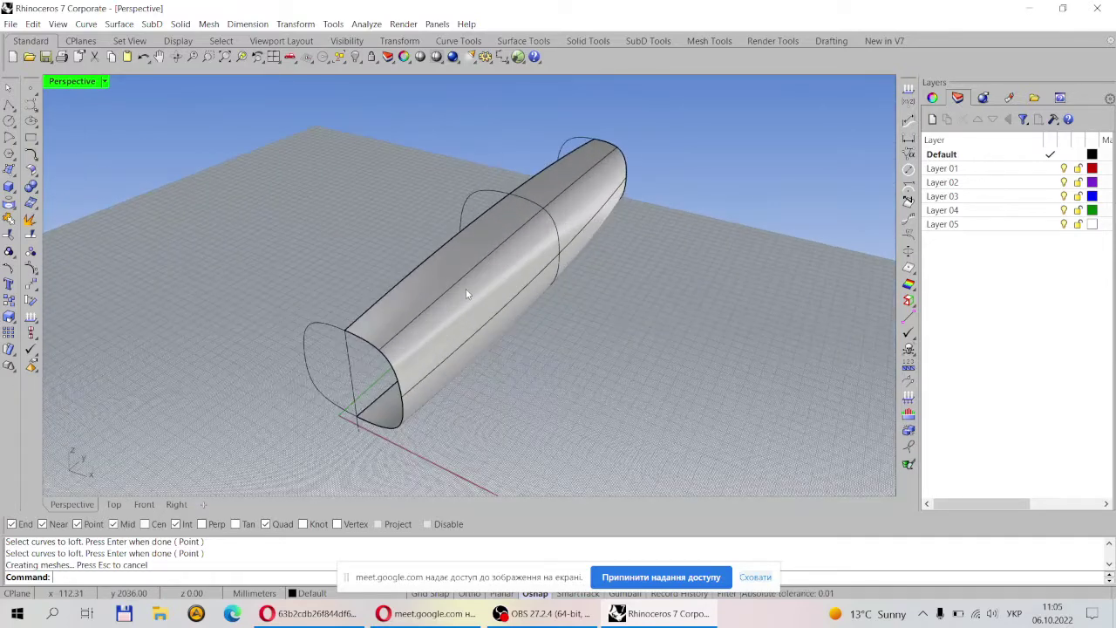
left_click(443, 302)
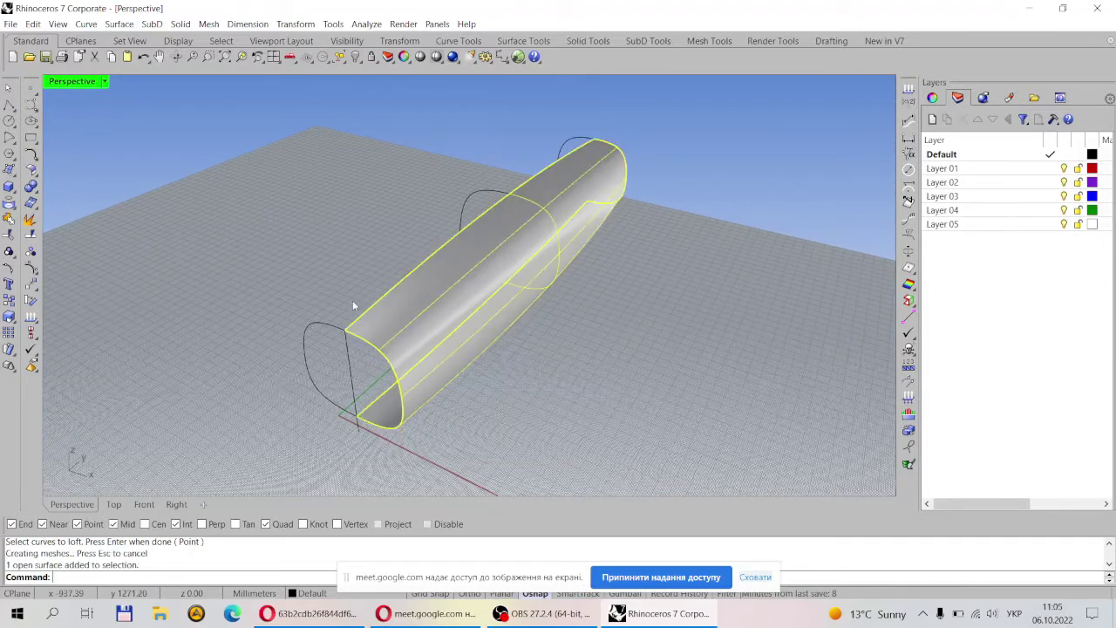
scroll(352, 300, "up", 5)
scroll(352, 300, "down", 5)
right_click_drag(352, 300, 579, 272)
left_click(579, 275)
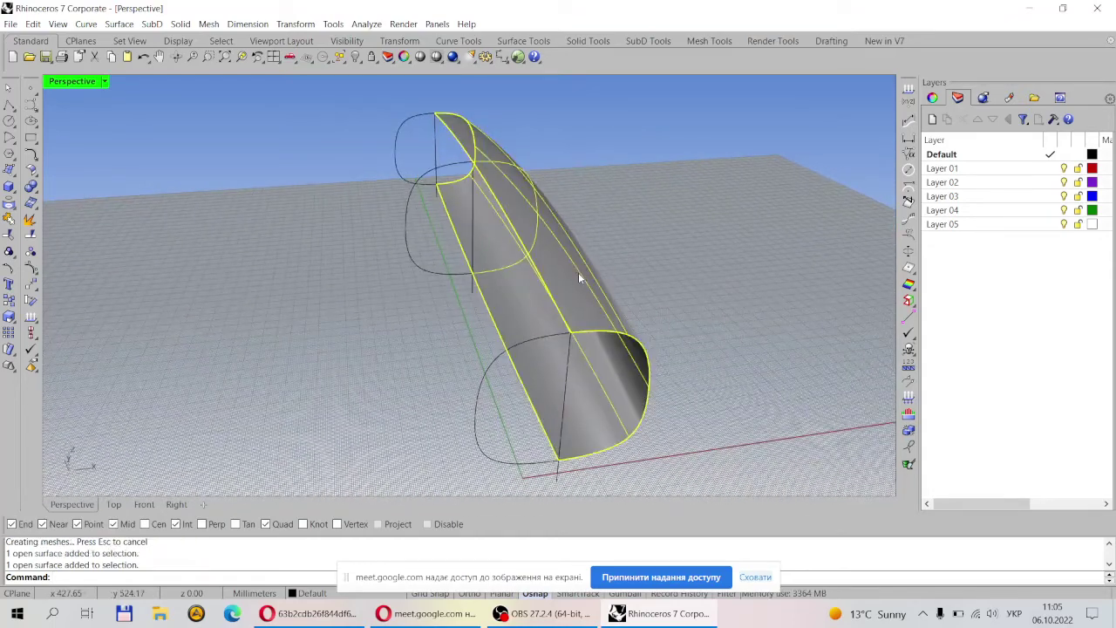
key("Delete")
right_click_drag(734, 254, 619, 267)
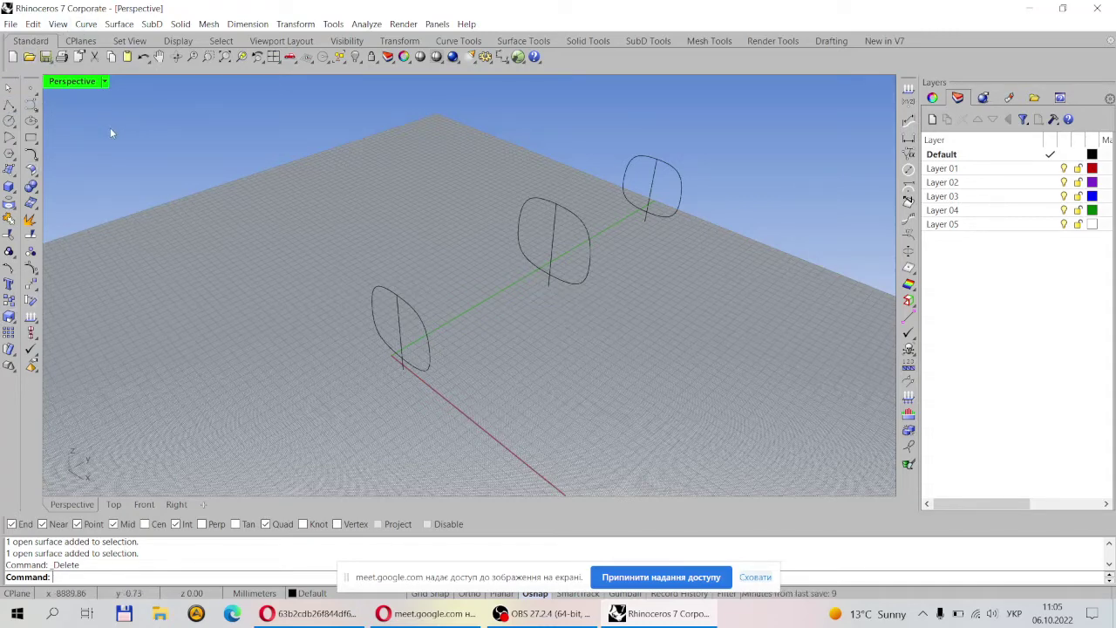
right_click_drag(180, 149, 572, 249)
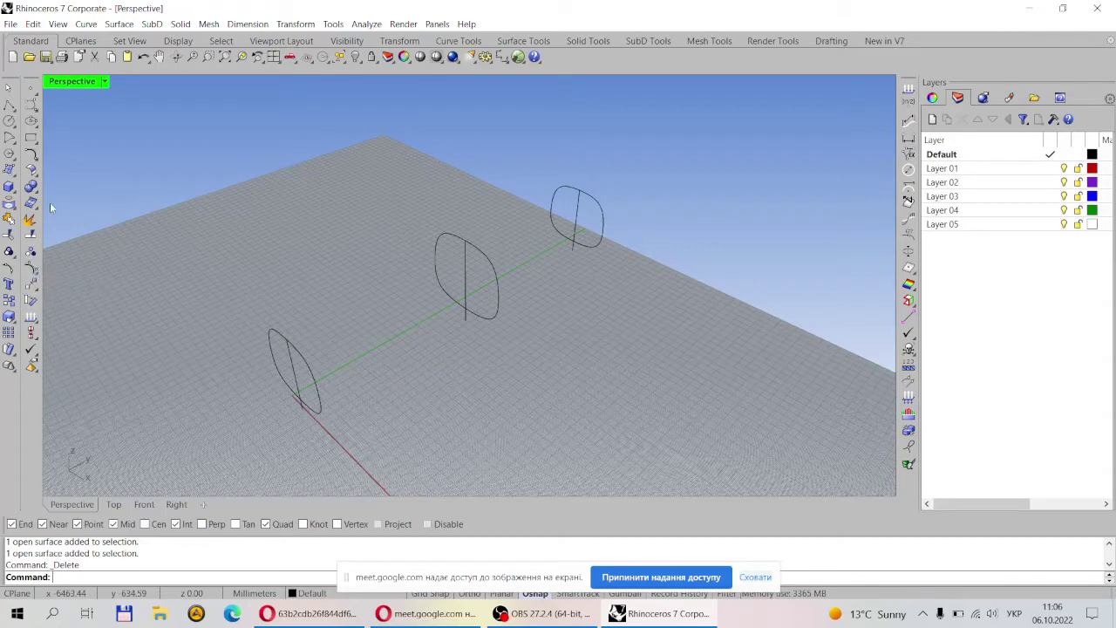
right_click_drag(345, 299, 322, 290)
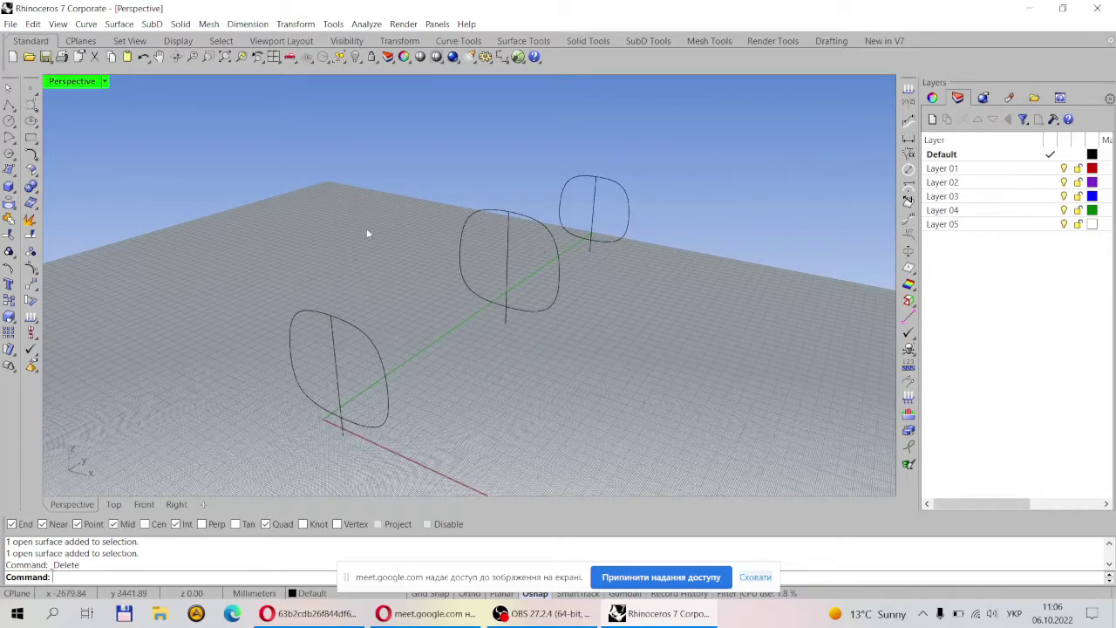
right_click_drag(342, 227, 422, 192)
scroll(446, 236, "down", 3)
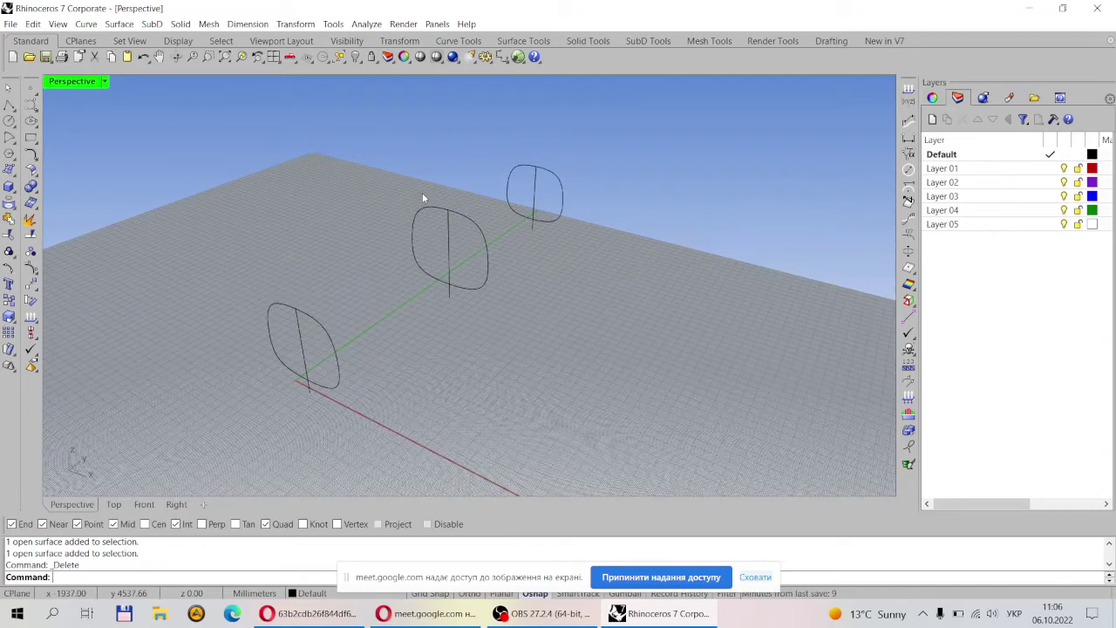
scroll(392, 260, "up", 2)
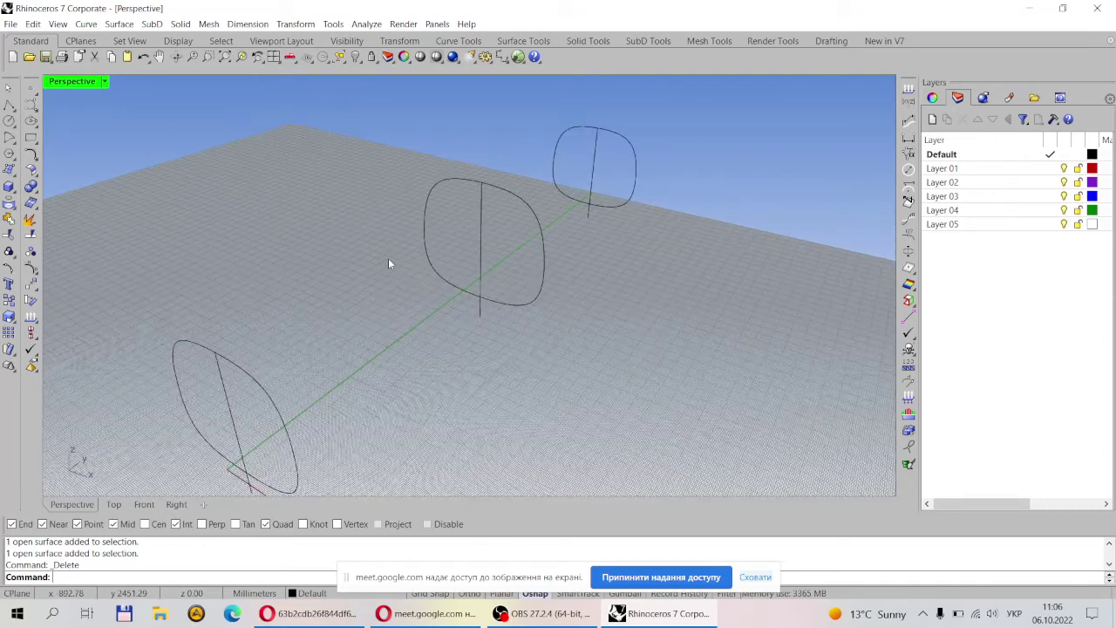
right_click_drag(388, 258, 414, 245)
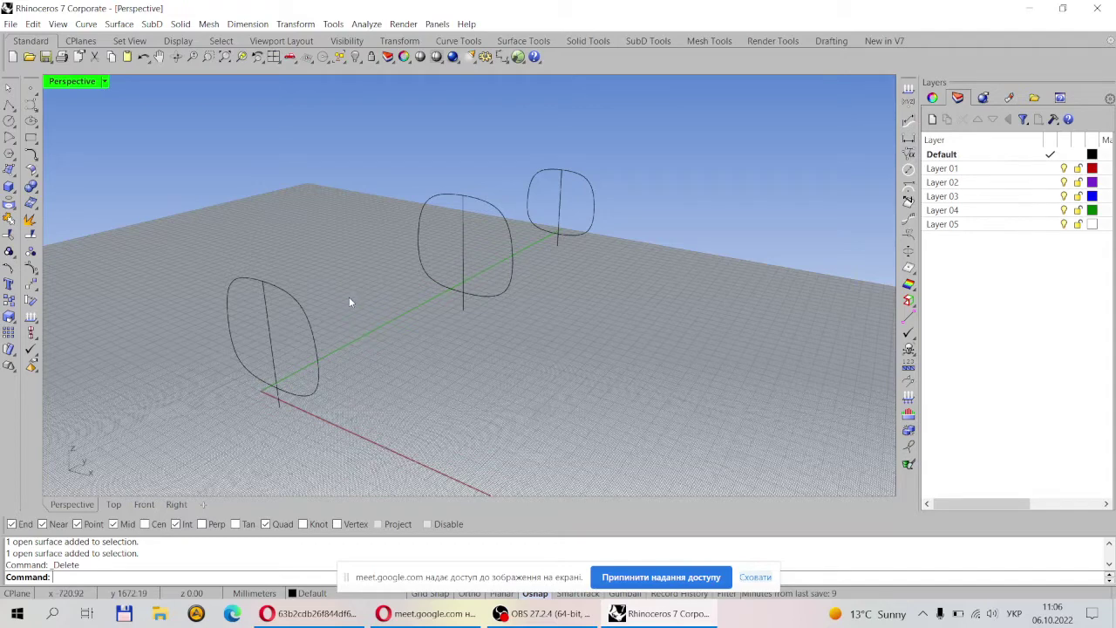
right_click_drag(366, 312, 421, 327)
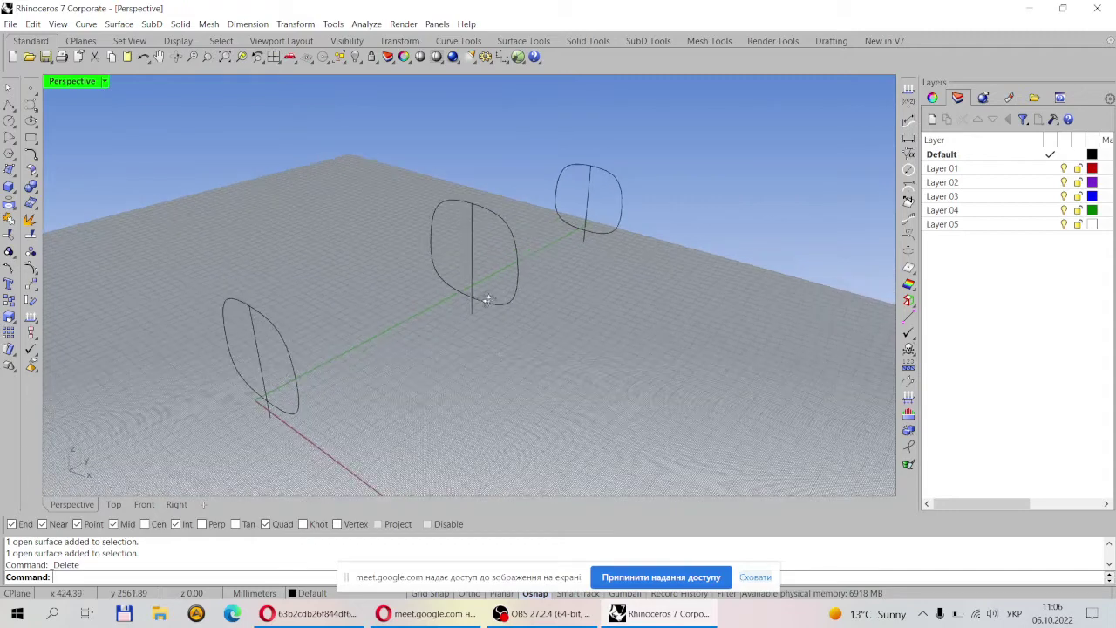
- Switch to the Opera browser and open YouTube in a new tab
left_click(313, 614)
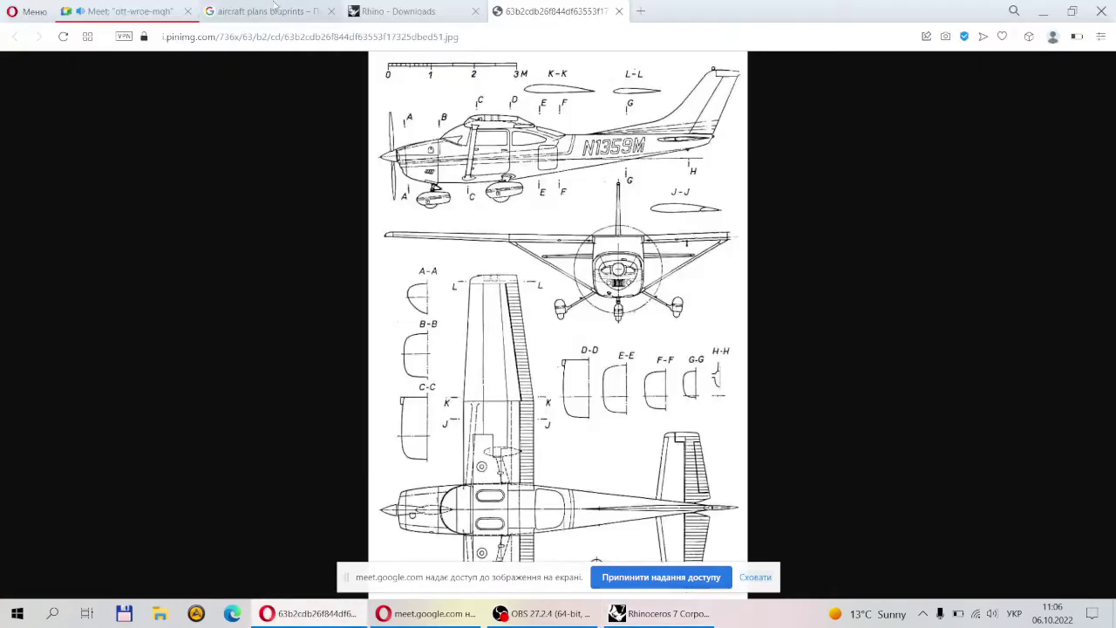
left_click(318, 11)
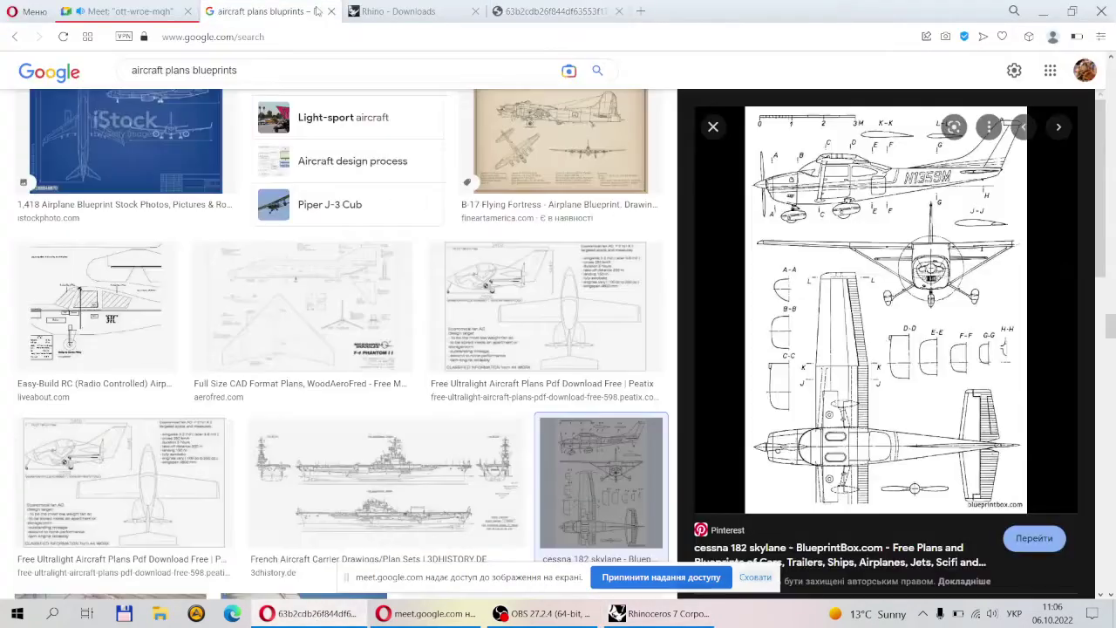
left_click(641, 12)
left_click(294, 301)
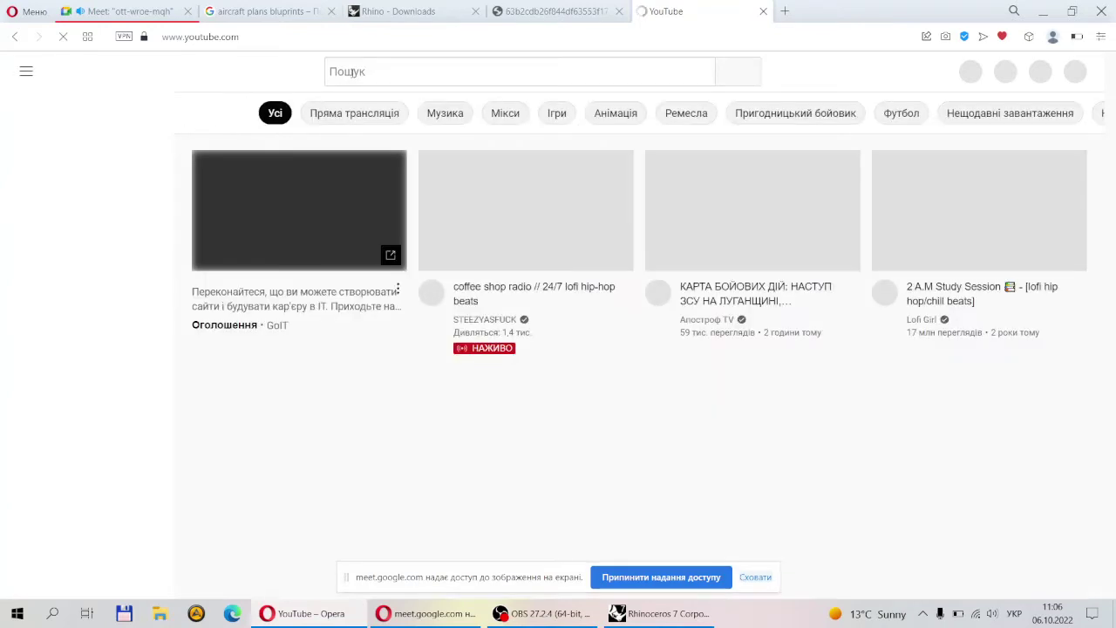
left_click(347, 73)
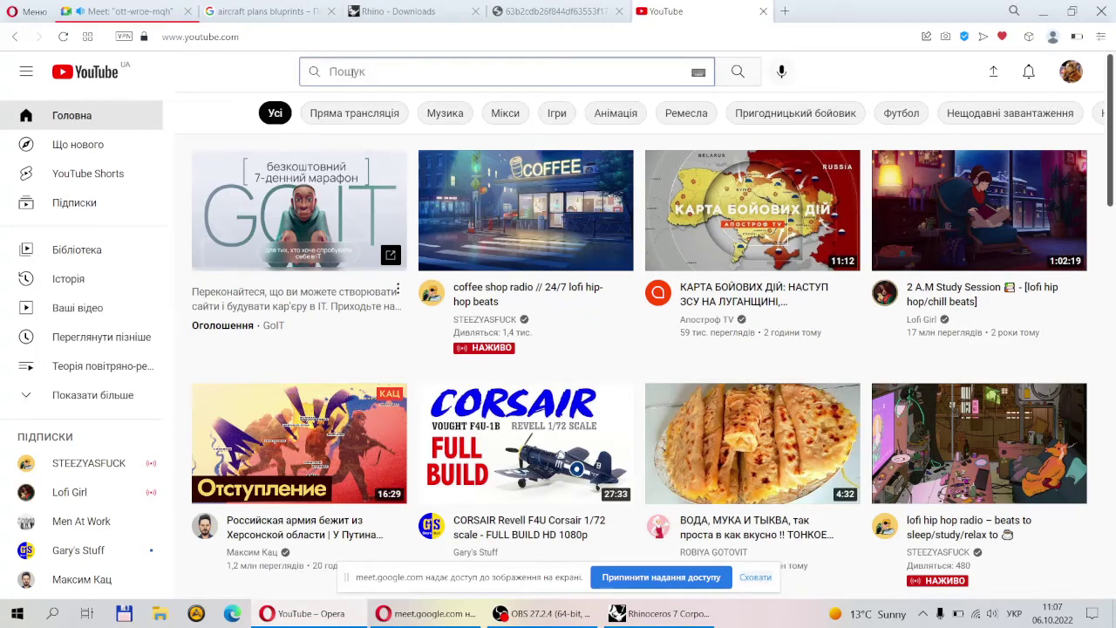
type("крштщ")
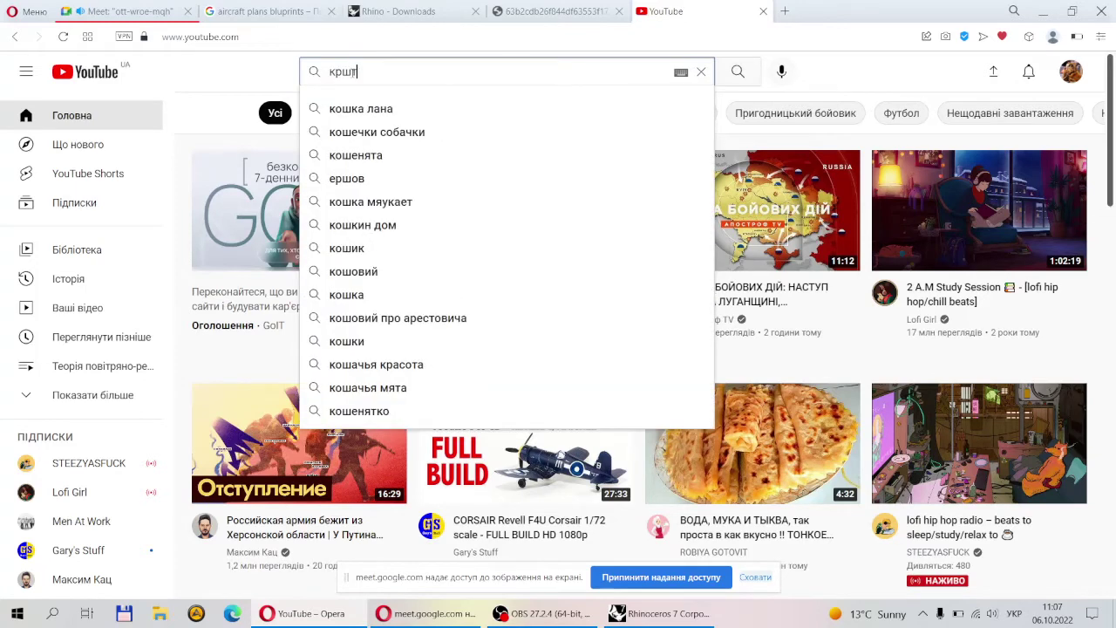
key("BackSpace")
key("BackSpace")
key("BackSpace")
key("BackSpace")
key("BackSpace")
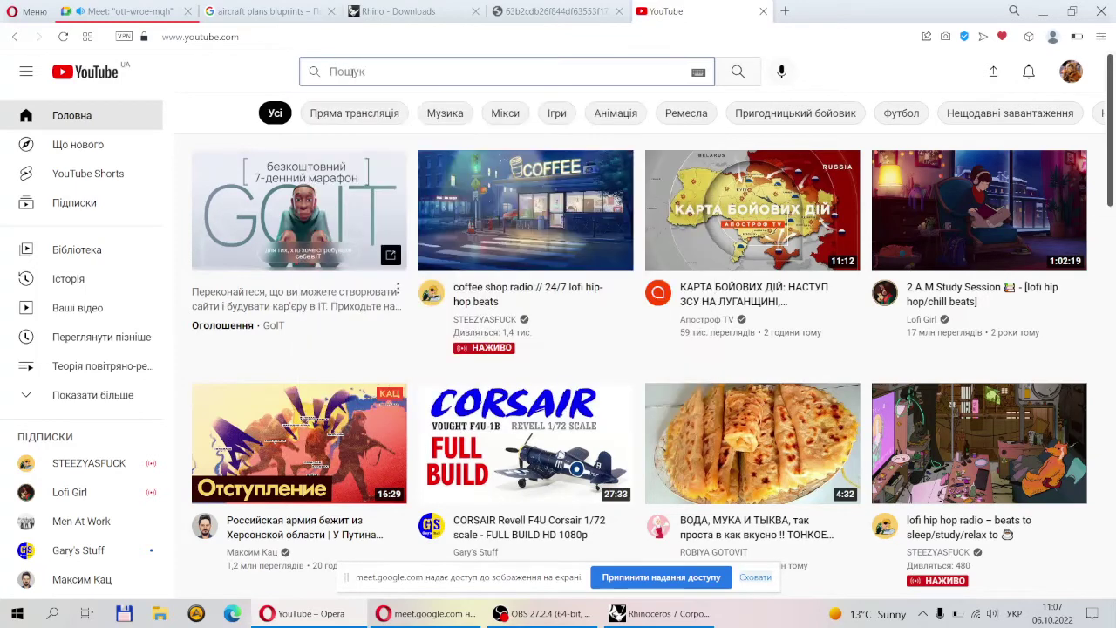
- Search YouTube for "rhinoceros 3d" using the English keyboard layout
key("alt+shift")
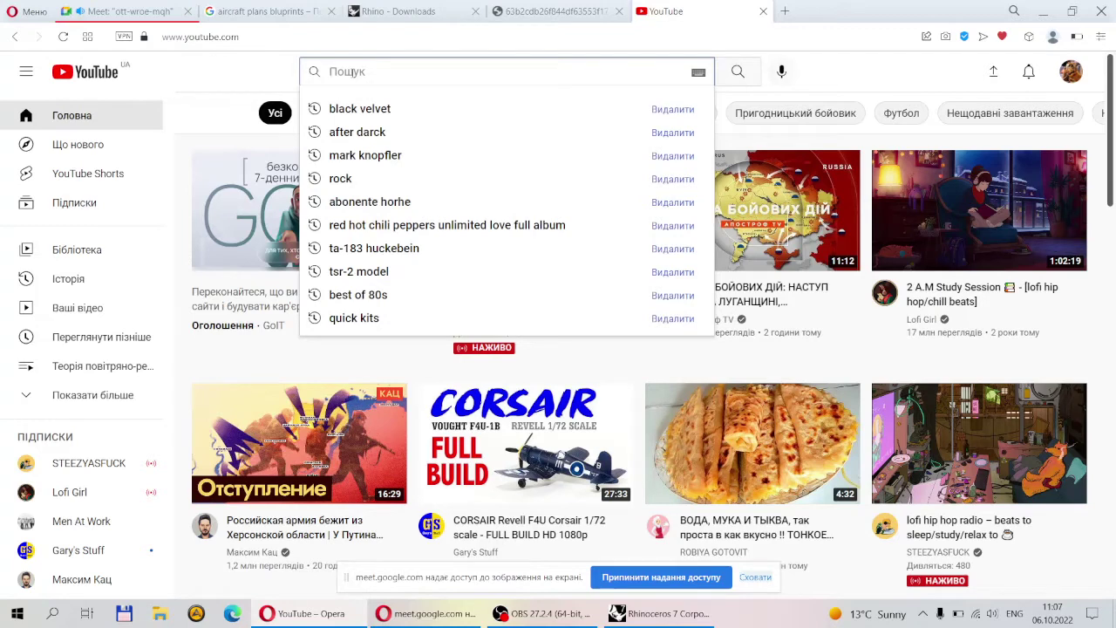
type("rhin")
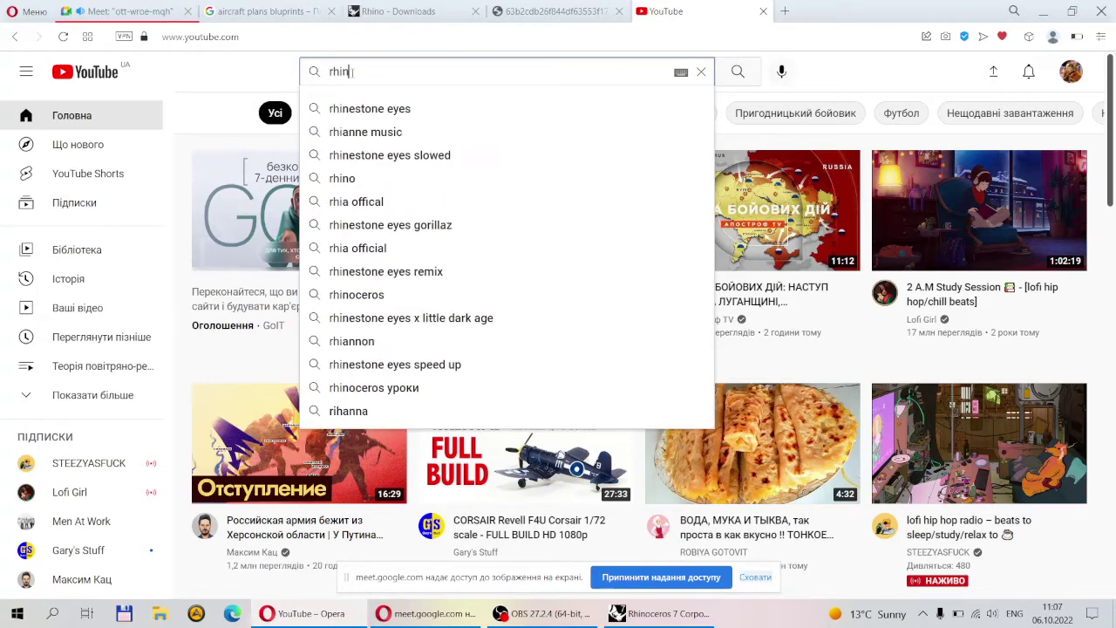
type("oceros ")
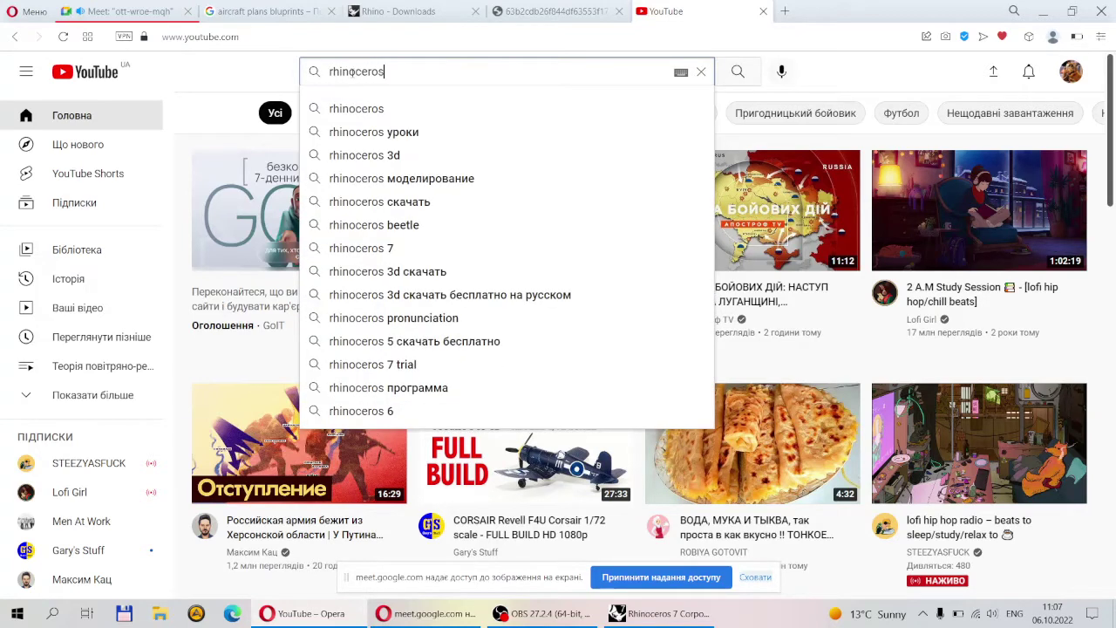
type("3d")
key("Return")
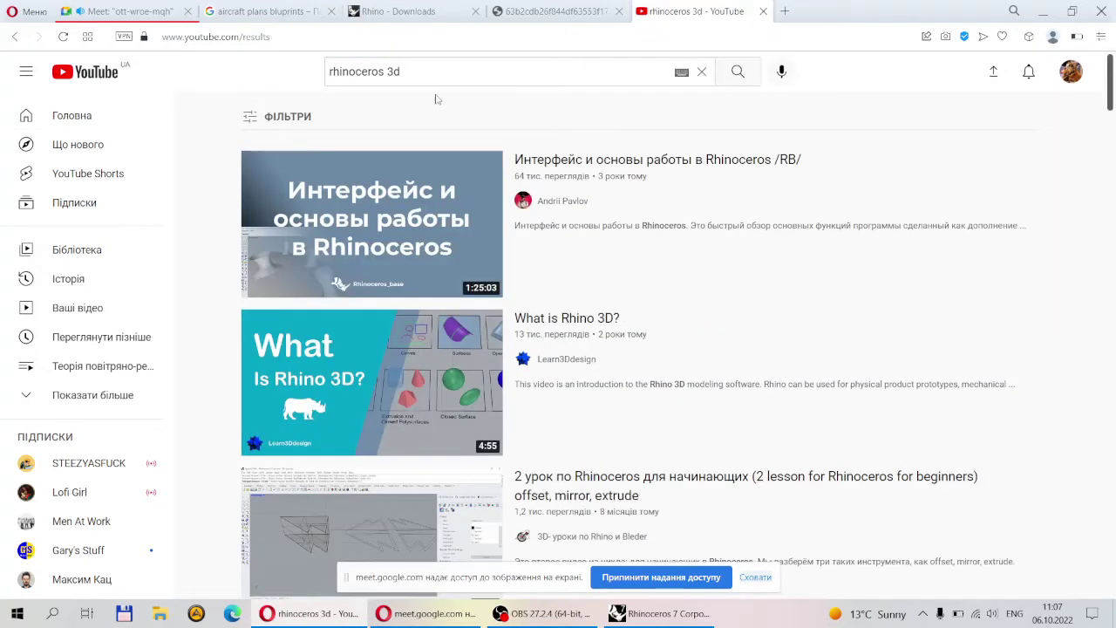
- Look through the Rhinoceros 3D tutorial videos in the search results and close the YouTube tab
scroll(520, 178, "down", 2)
scroll(520, 177, "down", 1)
scroll(377, 209, "down", 3)
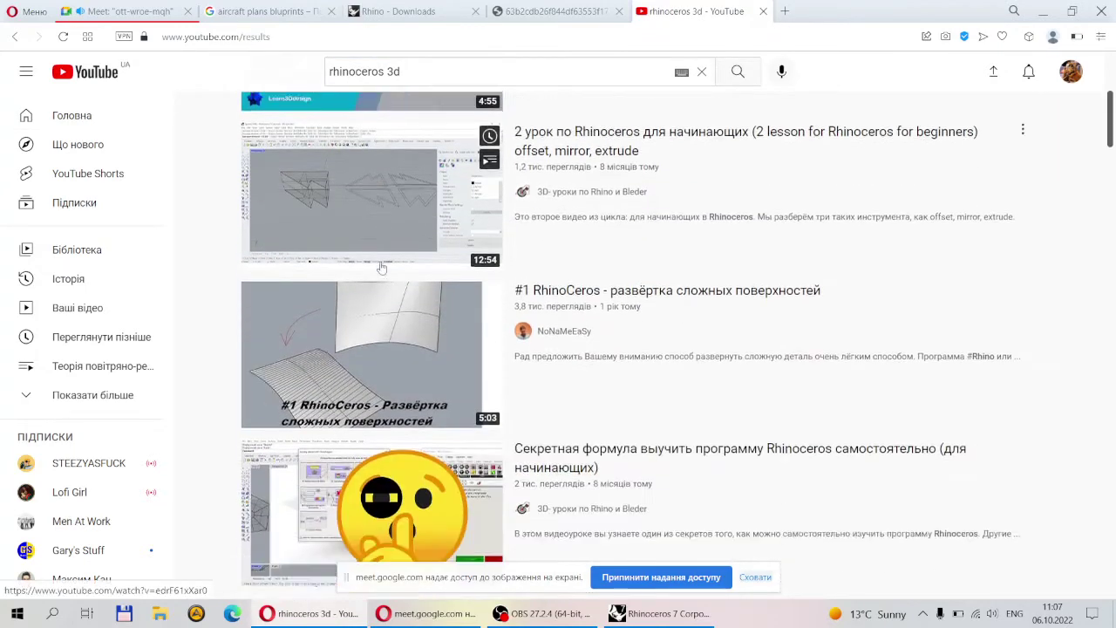
scroll(381, 268, "down", 6)
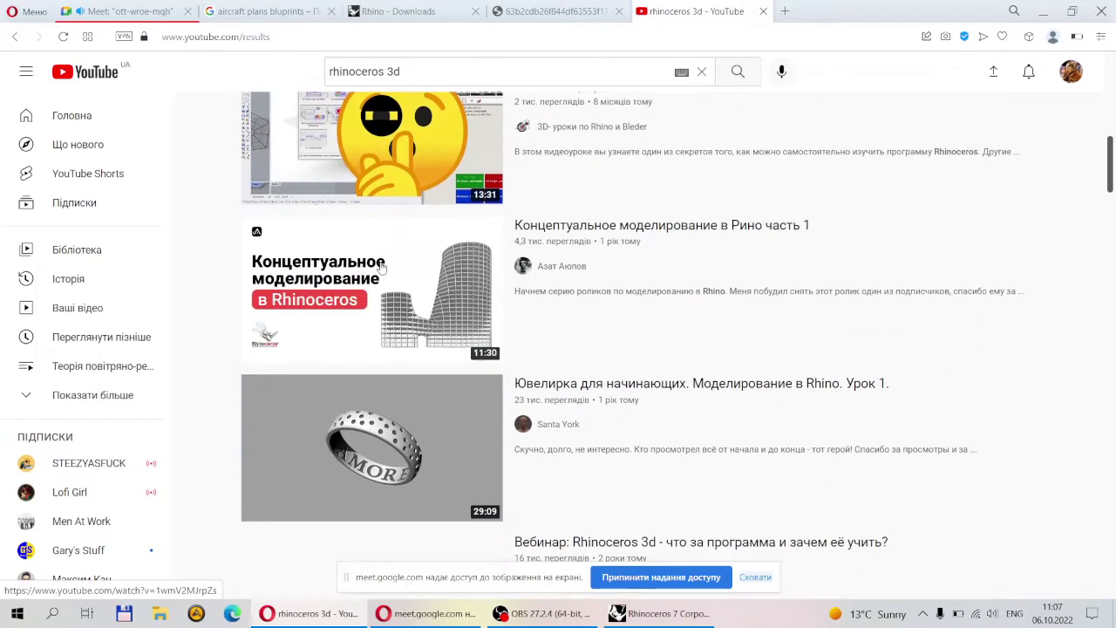
scroll(381, 268, "up", 5)
scroll(381, 268, "up", 6)
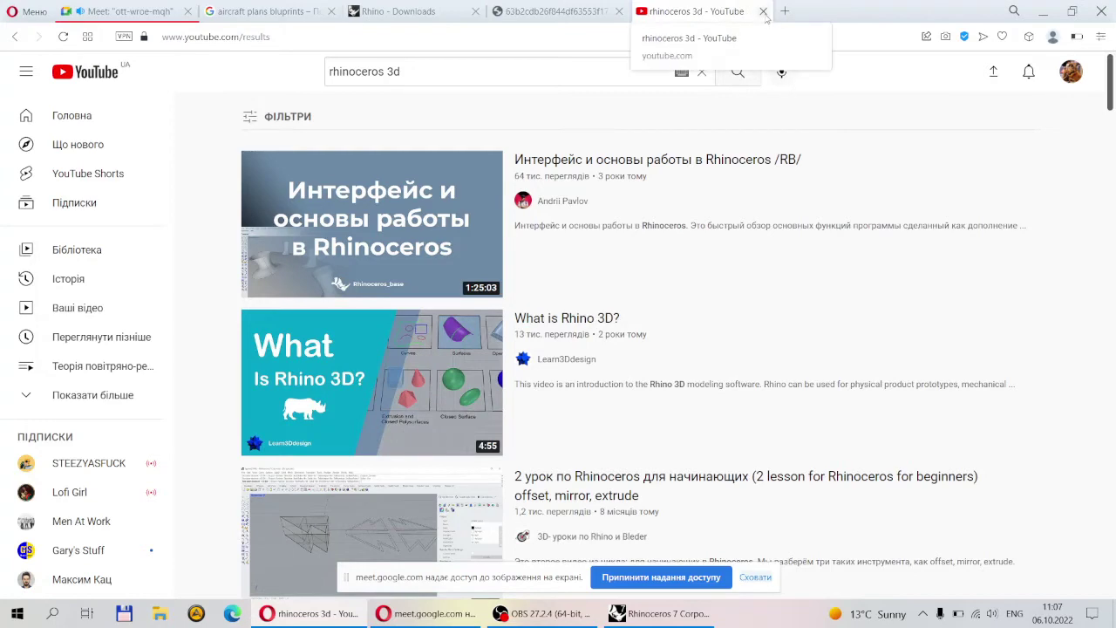
left_click(763, 12)
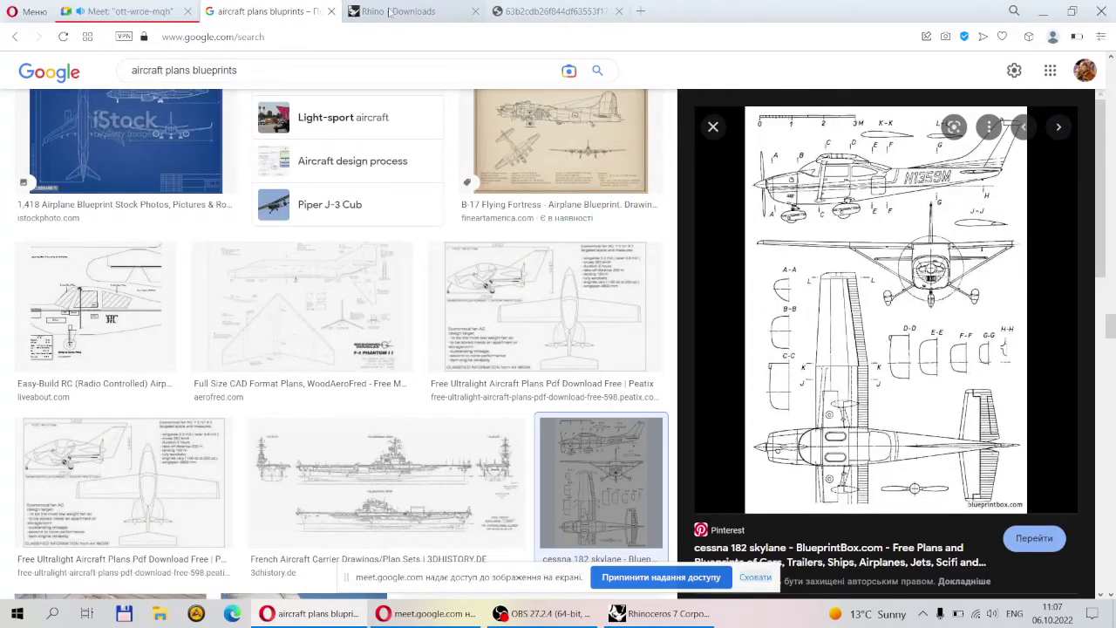
- Glance at the Rhino downloads and aircraft blueprint pages, return to the Meet call, and switch back to Rhino
left_click(390, 11)
left_click(270, 12)
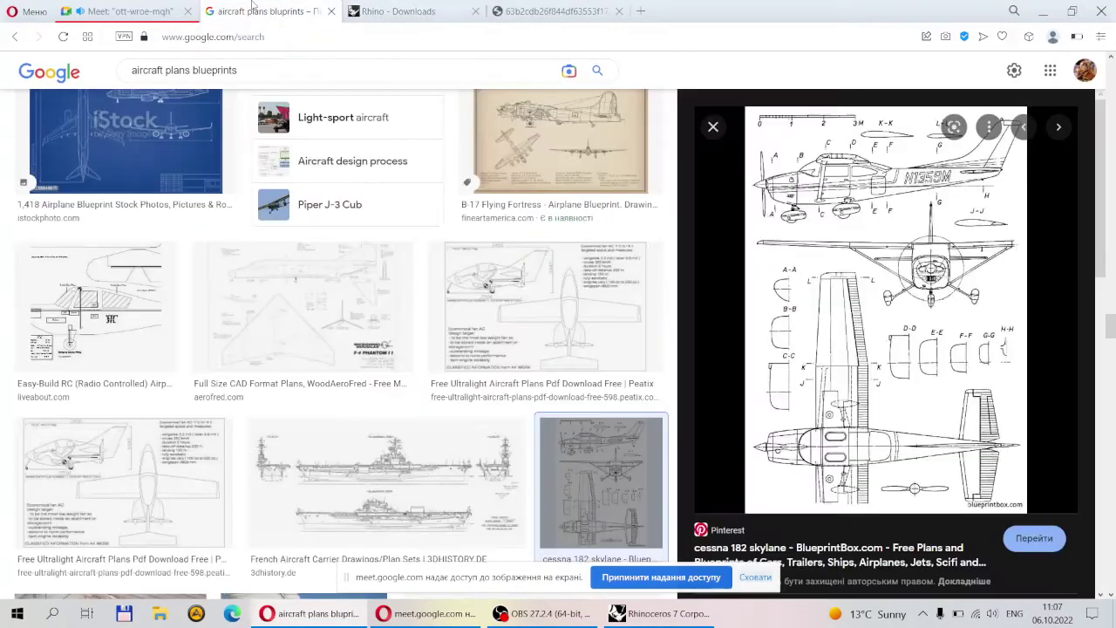
left_click(91, 6)
left_click(663, 613)
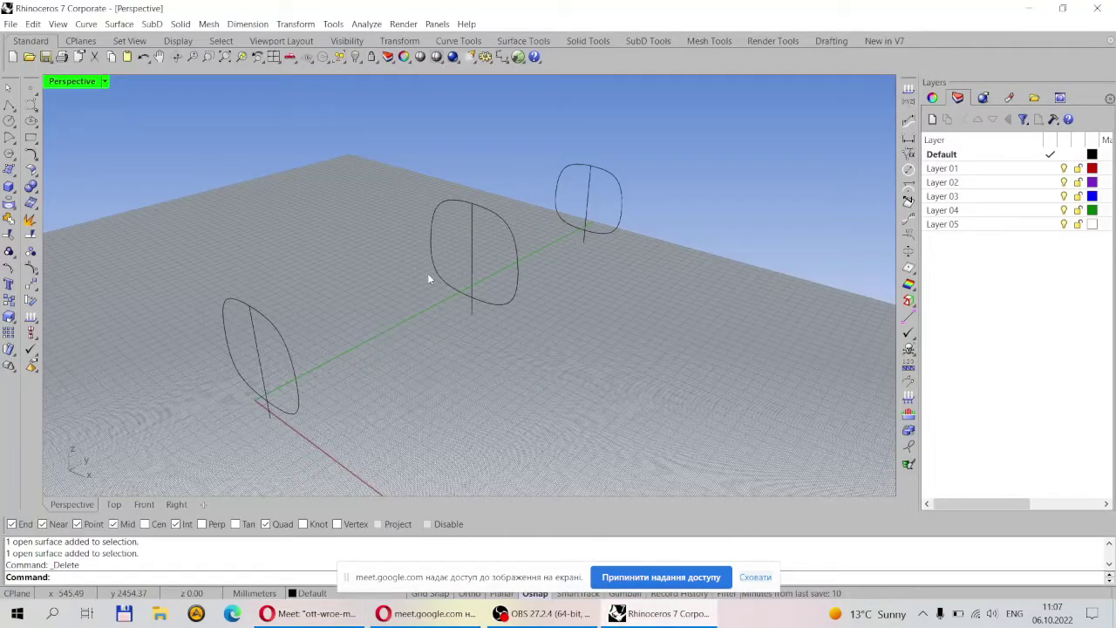
scroll(611, 331, "down", 3)
scroll(614, 316, "up", 1)
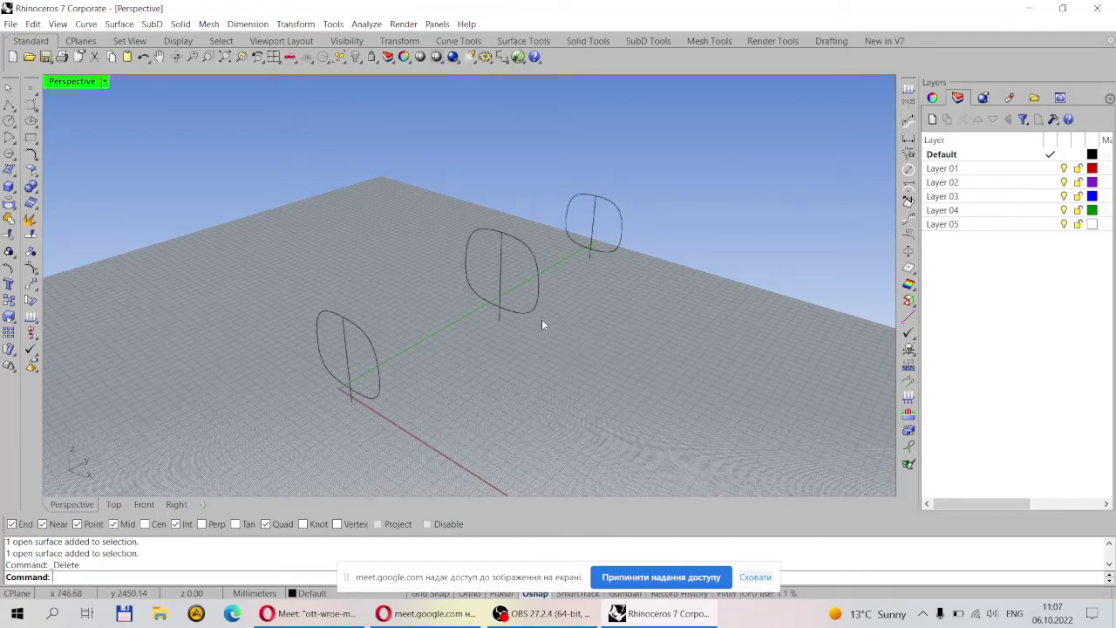
mouse_move(515, 349)
right_mouse_down()
mouse_move(589, 305)
mouse_move(588, 319)
mouse_move(536, 356)
right_mouse_up()
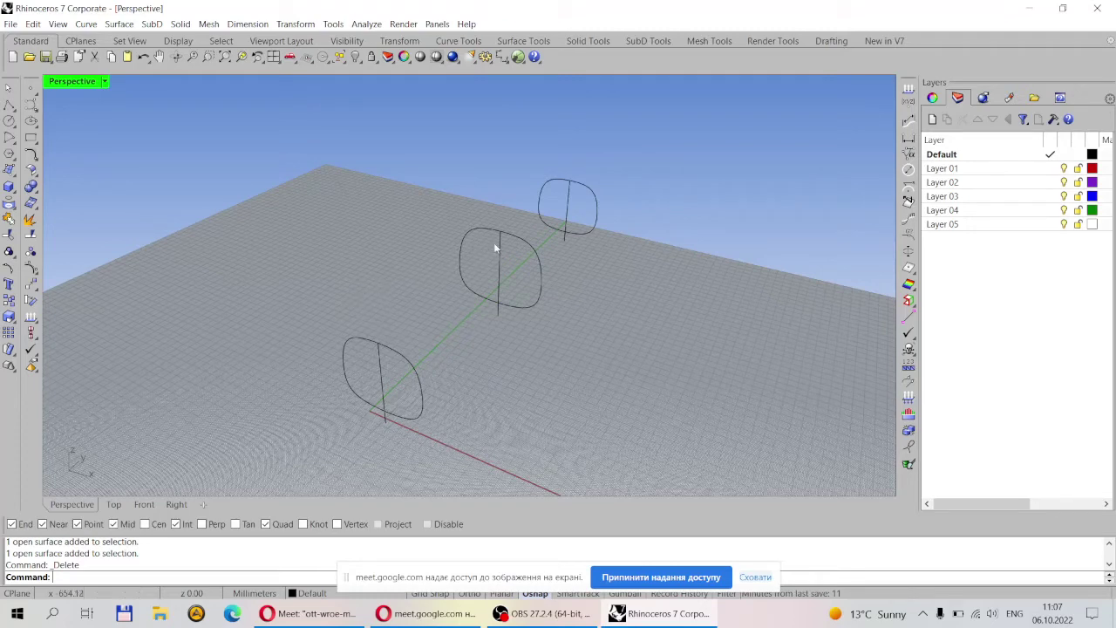
right_click_drag(588, 259, 428, 268)
scroll(427, 268, "down", 3)
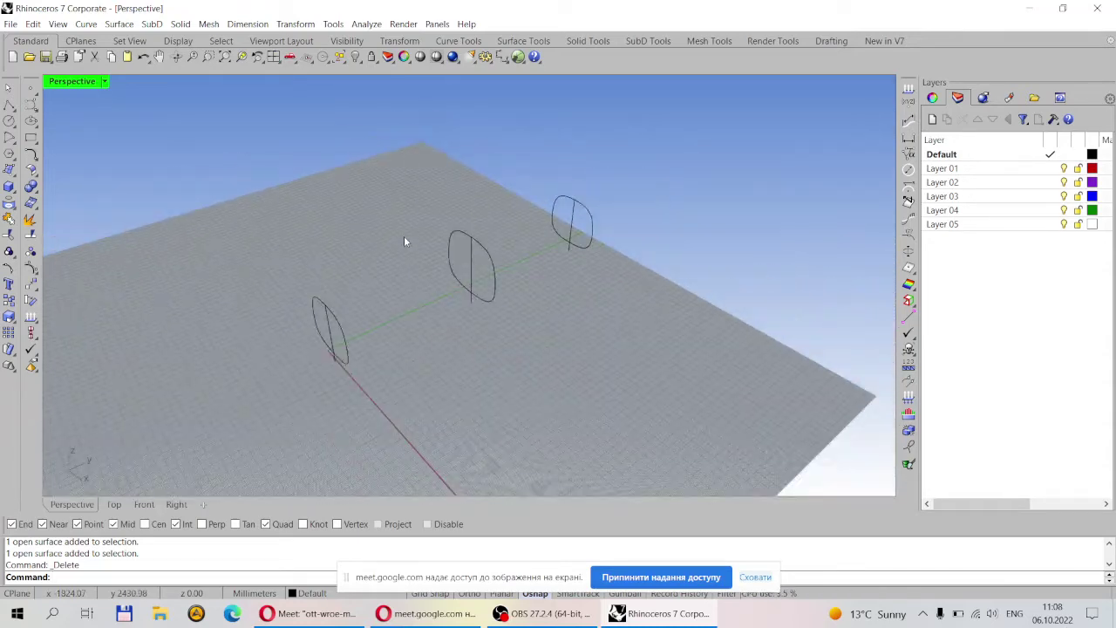
scroll(394, 233, "up", 3)
right_click_drag(304, 197, 326, 219)
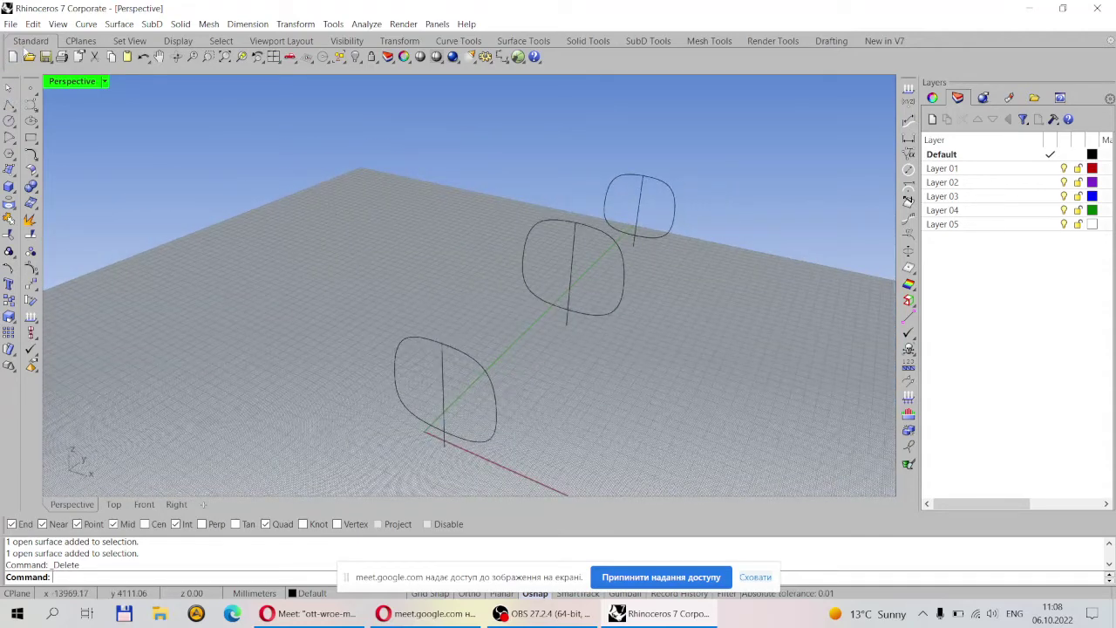
- Start an Export Selected of all the profile curves to bring up the export file settings
left_click(10, 24)
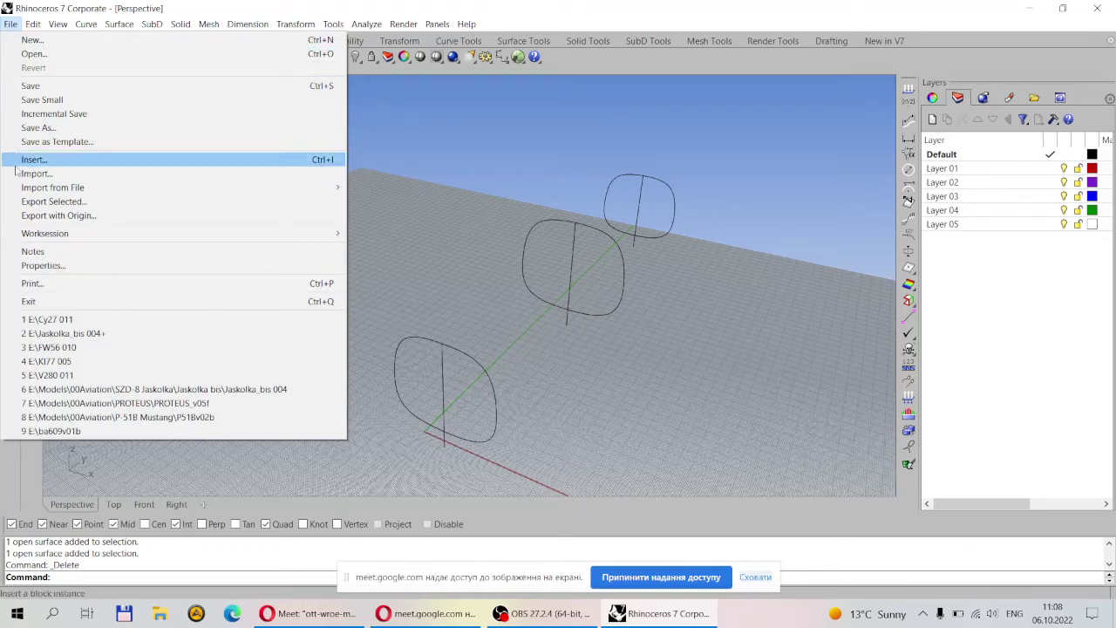
left_click(52, 202)
left_click_drag(660, 398, 355, 168)
key("Return")
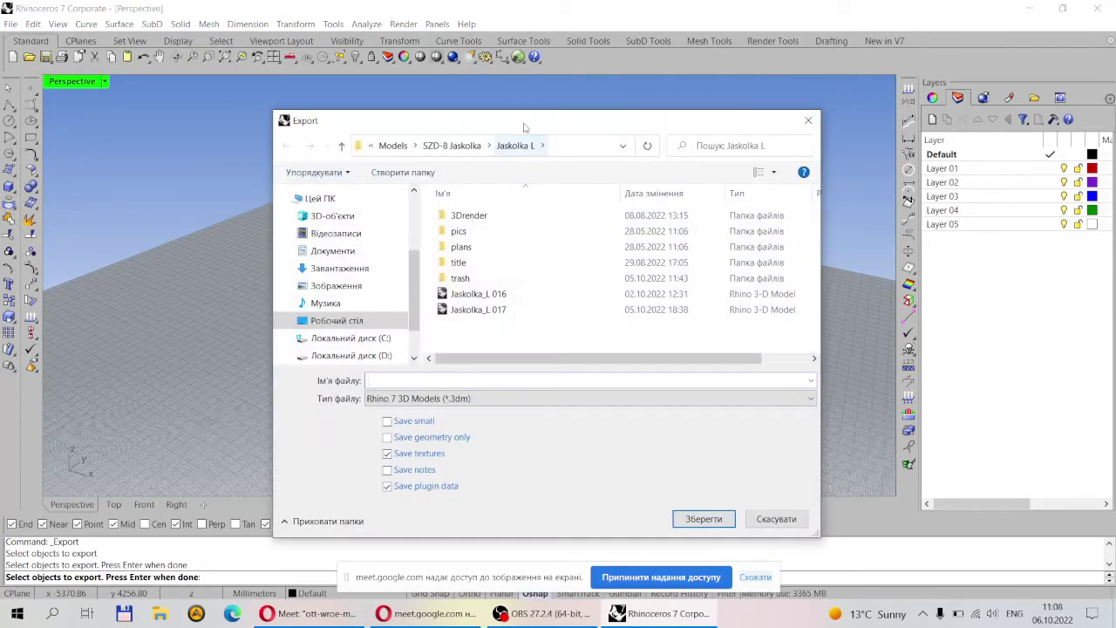
left_click_drag(523, 113, 504, 80)
- Review the file formats available for export, from Rhino 3DM to STEP and STL, and cancel the export
left_click(791, 332)
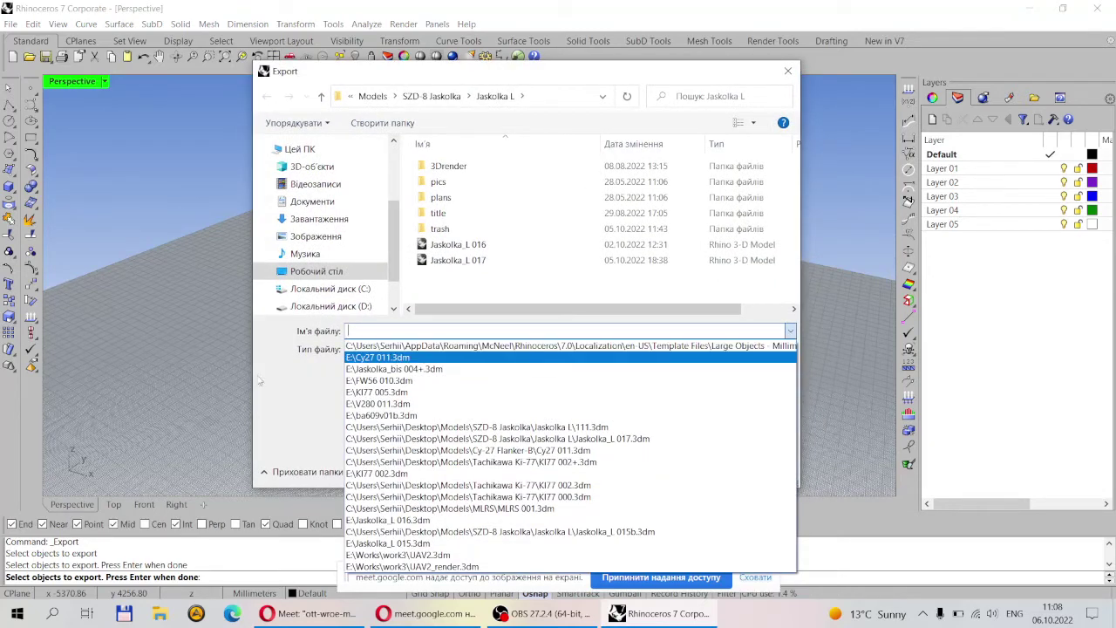
left_click(489, 350)
left_click(473, 349)
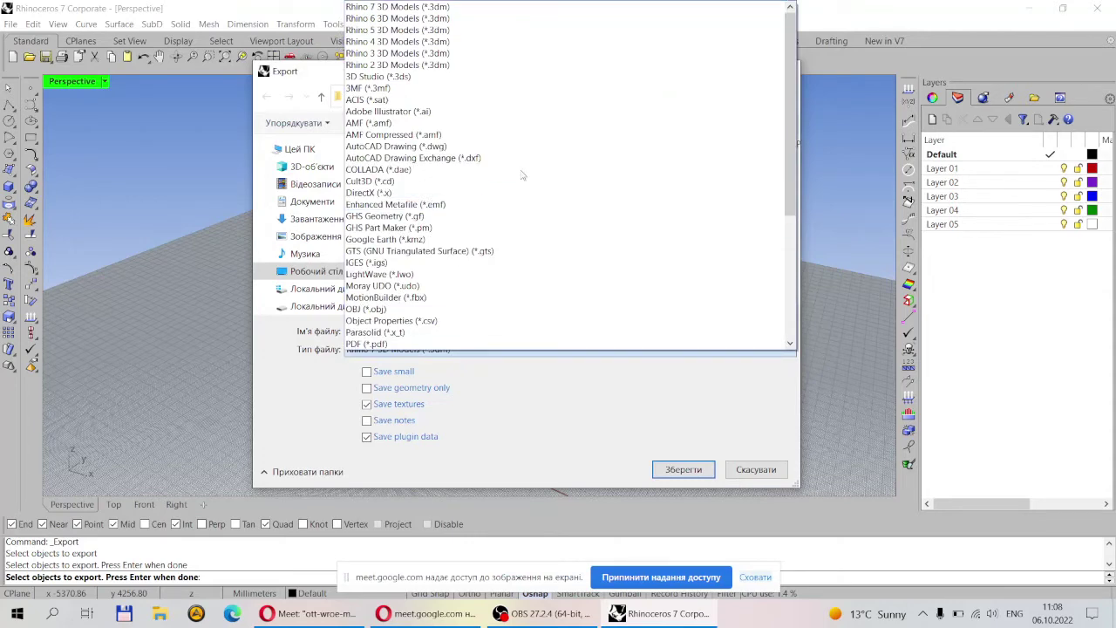
mouse_move(794, 123)
left_mouse_down()
mouse_move(785, 236)
mouse_move(779, 123)
left_mouse_up()
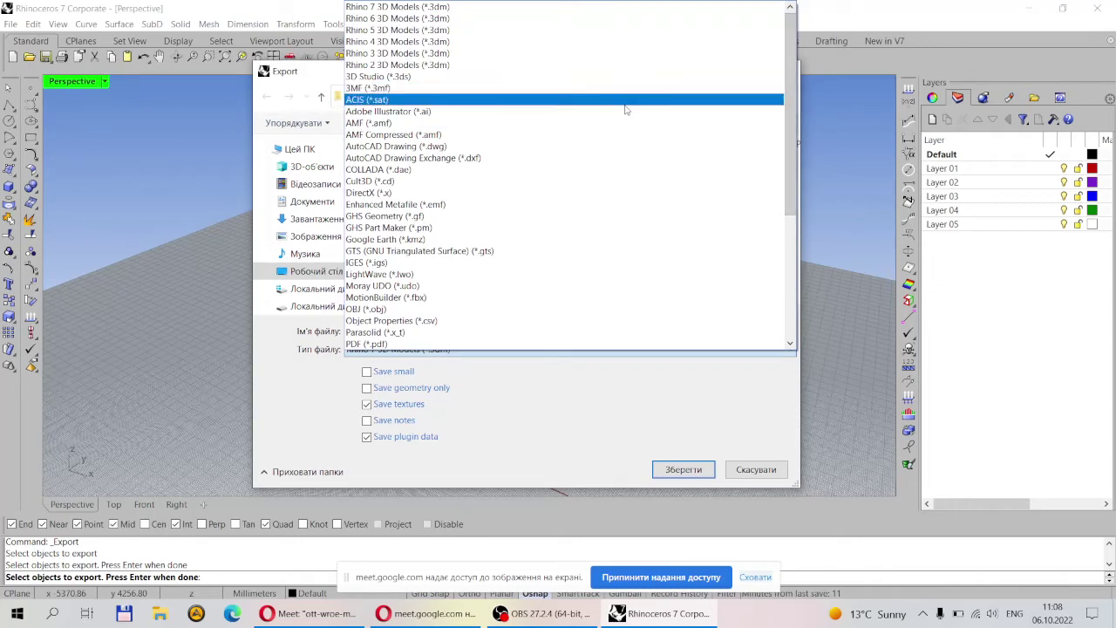
scroll(615, 140, "down", 4)
scroll(615, 141, "down", 3)
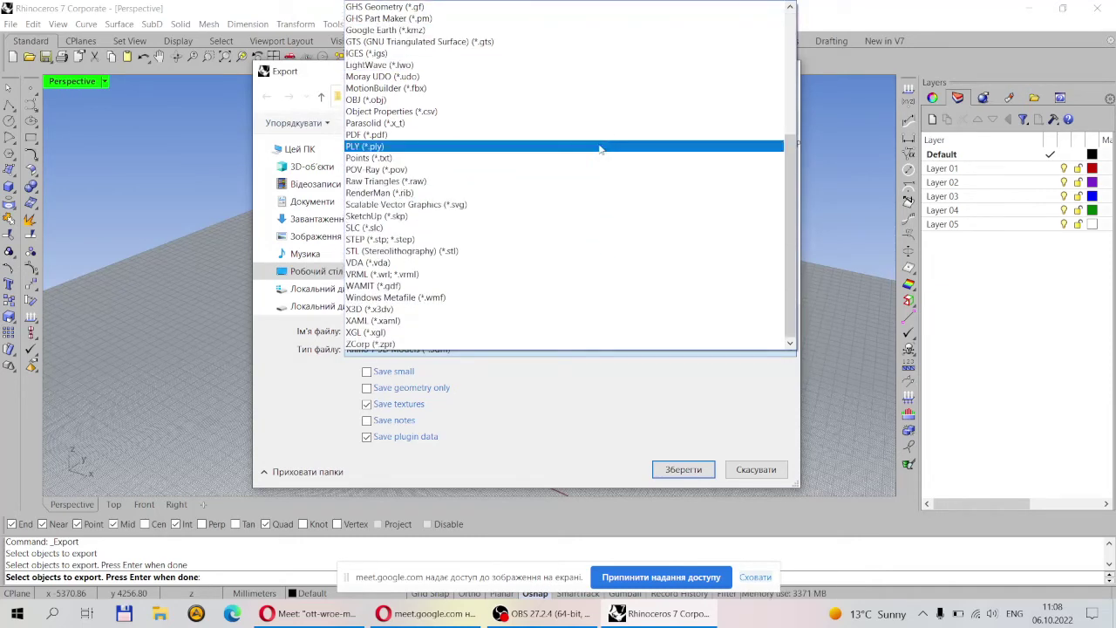
scroll(600, 149, "up", 6)
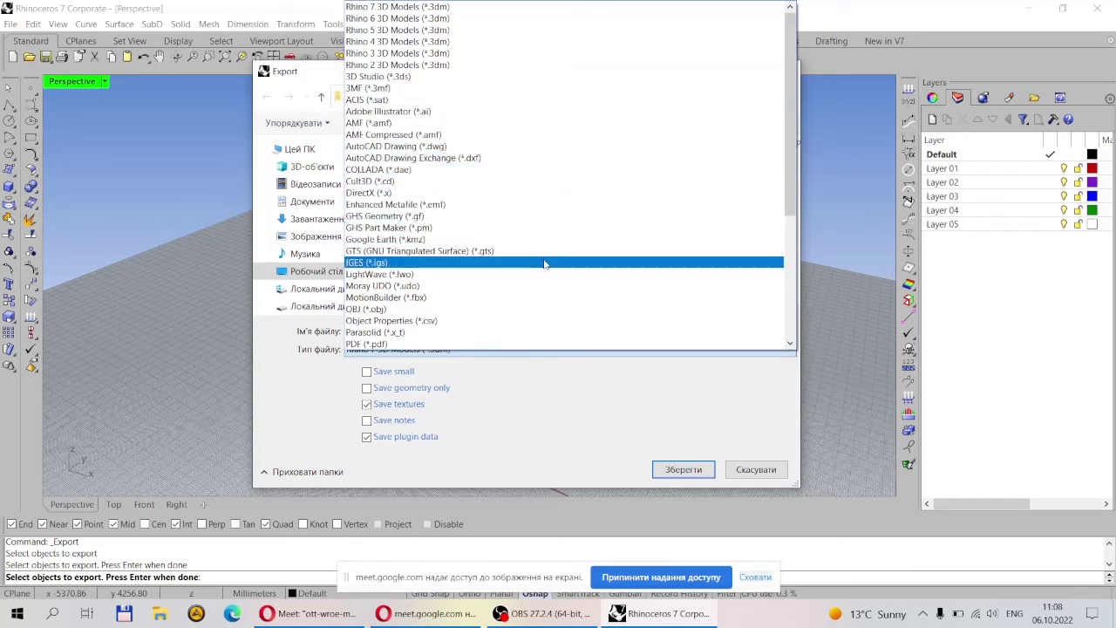
scroll(544, 264, "down", 6)
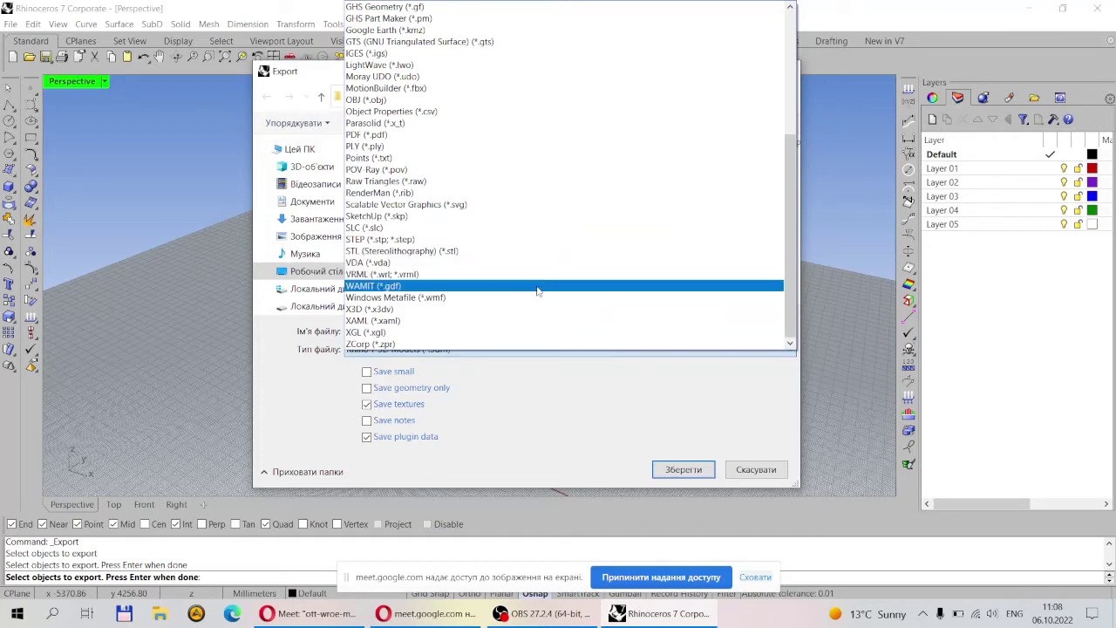
scroll(528, 277, "up", 2)
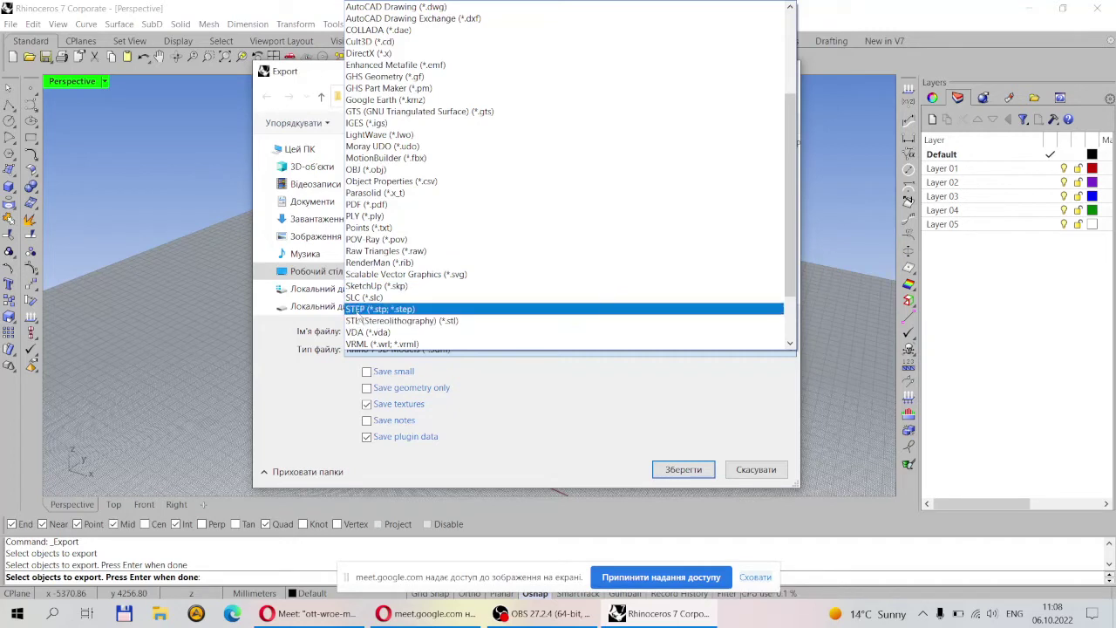
scroll(418, 300, "down", 2)
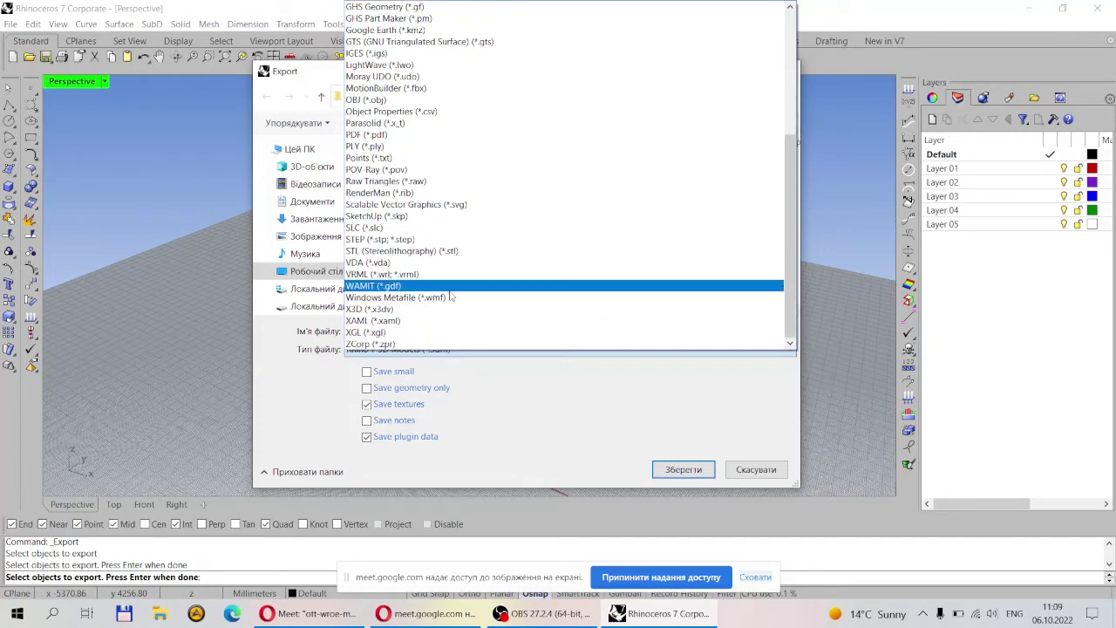
scroll(462, 297, "up", 5)
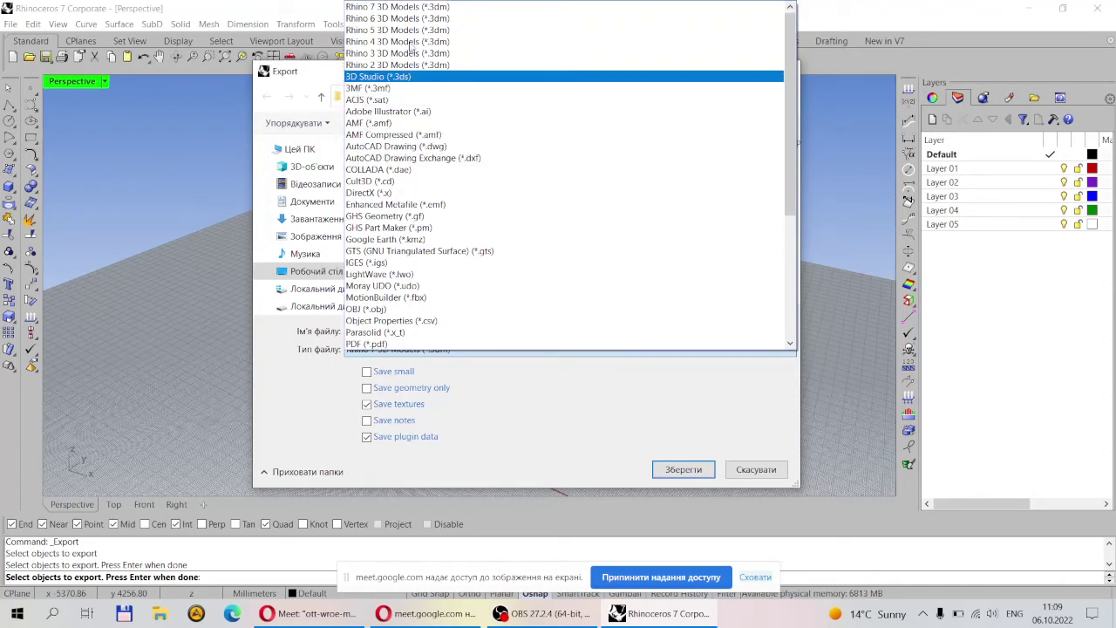
left_click(586, 440)
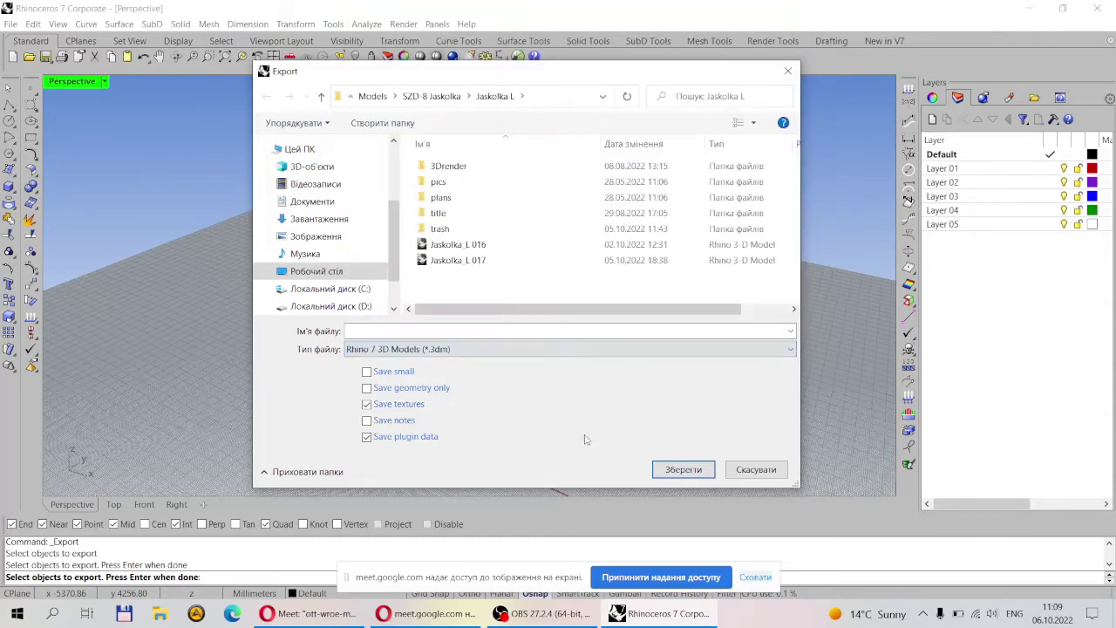
left_click(756, 470)
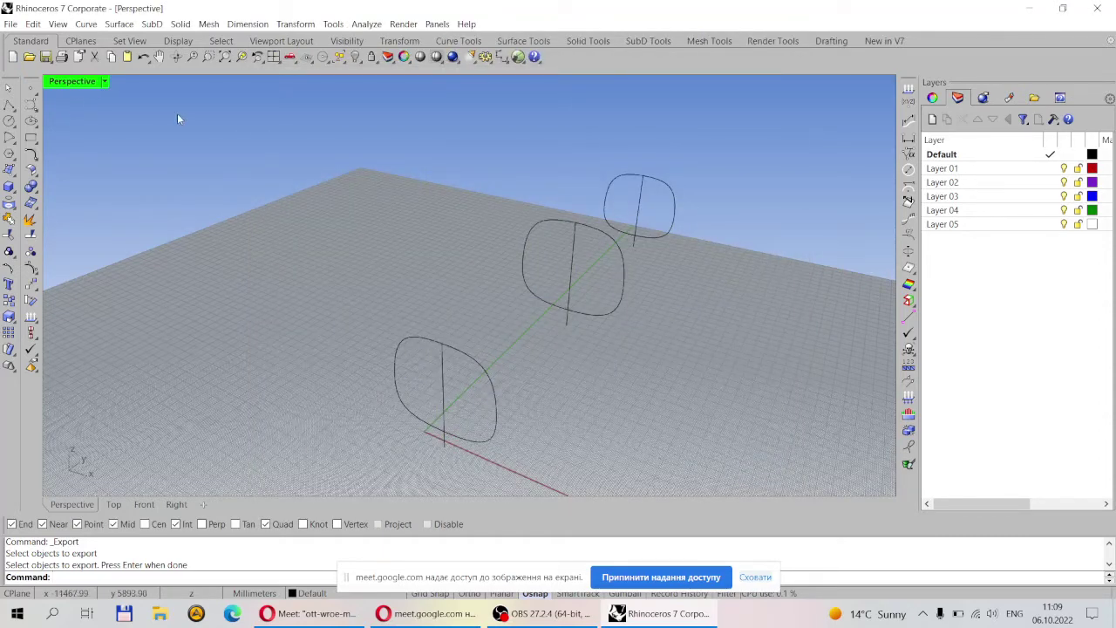
- Review the file formats supported for import and cancel the import without choosing a file
left_click(11, 24)
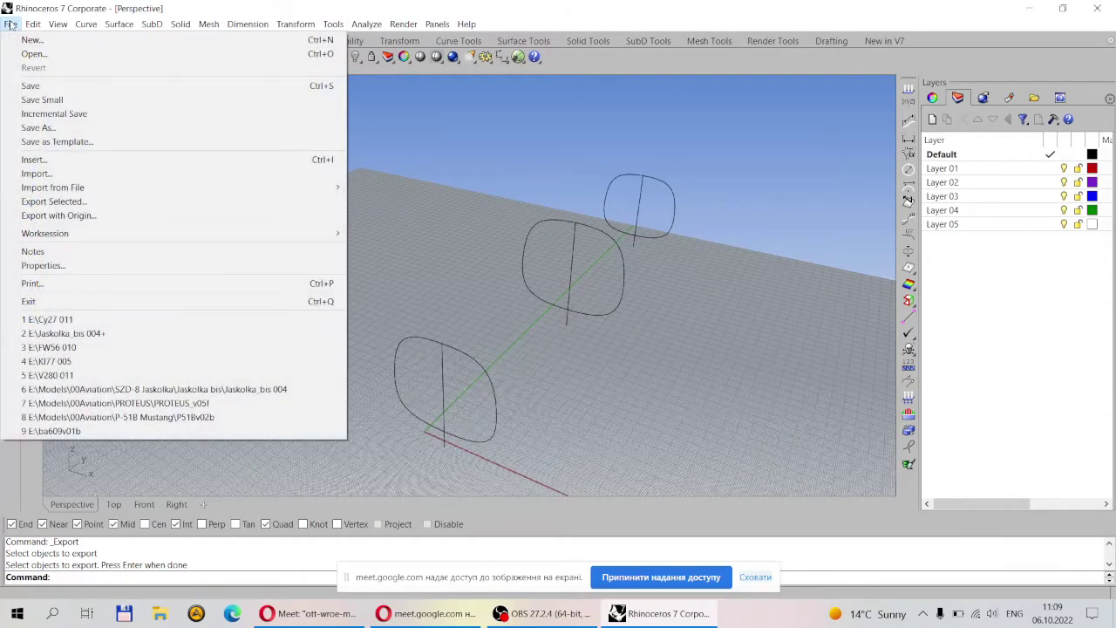
left_click(54, 174)
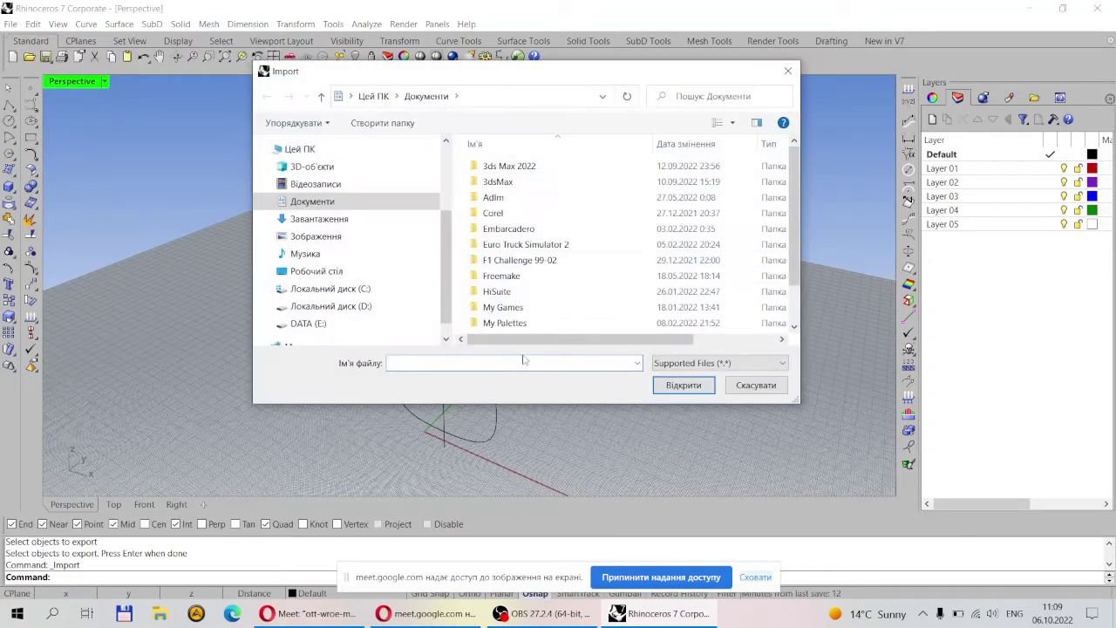
left_click(685, 364)
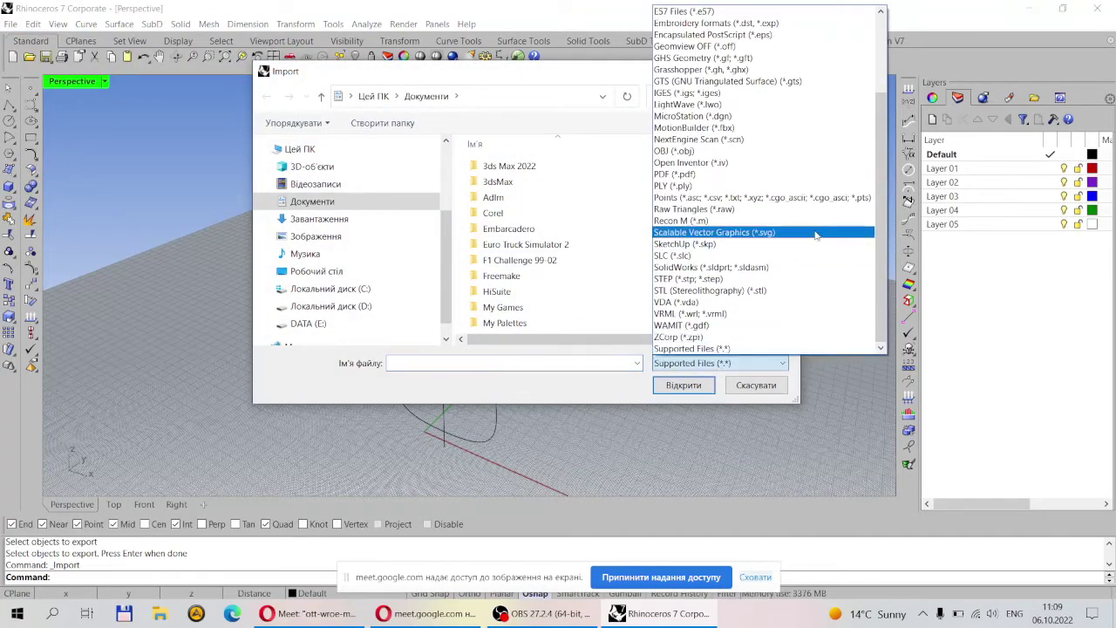
scroll(817, 232, "up", 3)
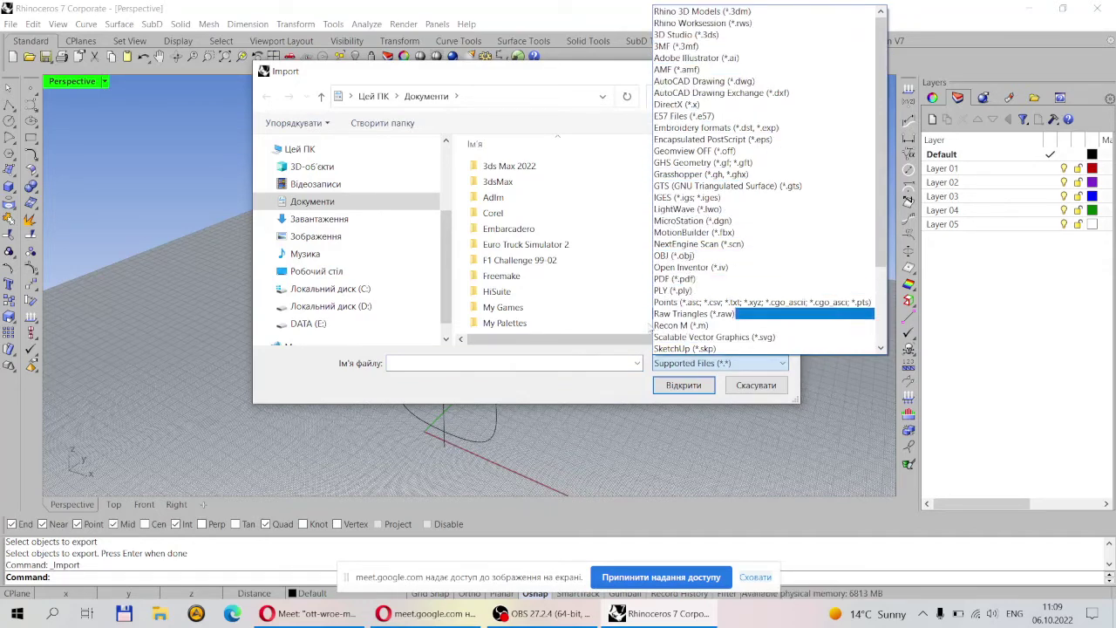
left_click(563, 397)
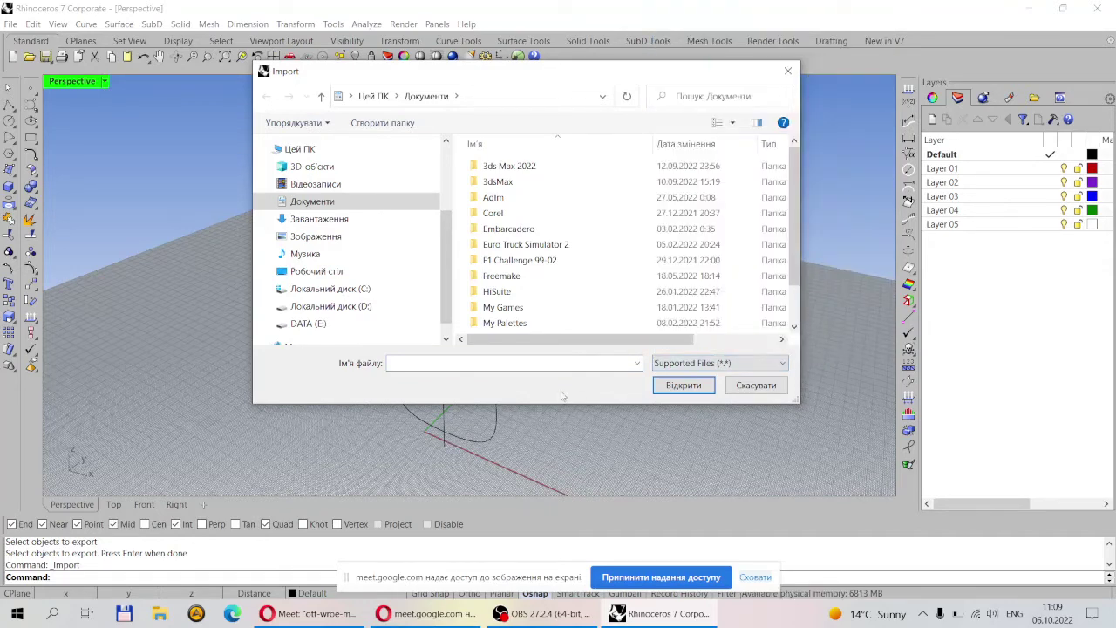
left_click(755, 390)
right_click_drag(754, 385, 366, 304)
scroll(507, 361, "up", 2)
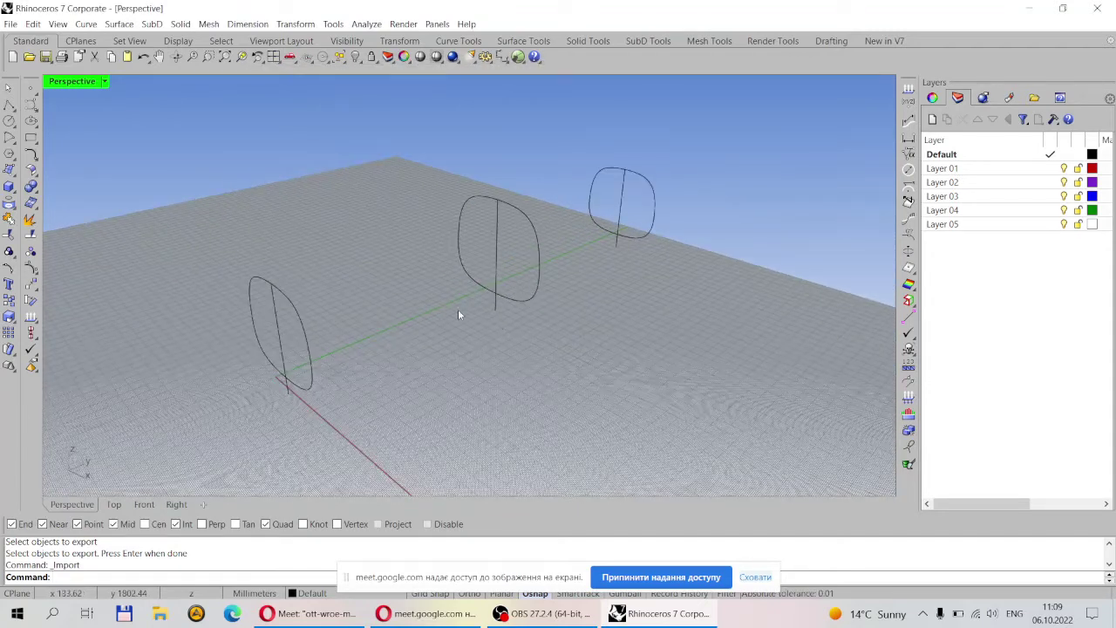
scroll(499, 320, "up", 2)
scroll(506, 327, "down", 2)
right_click_drag(531, 341, 570, 337)
scroll(538, 281, "down", 2)
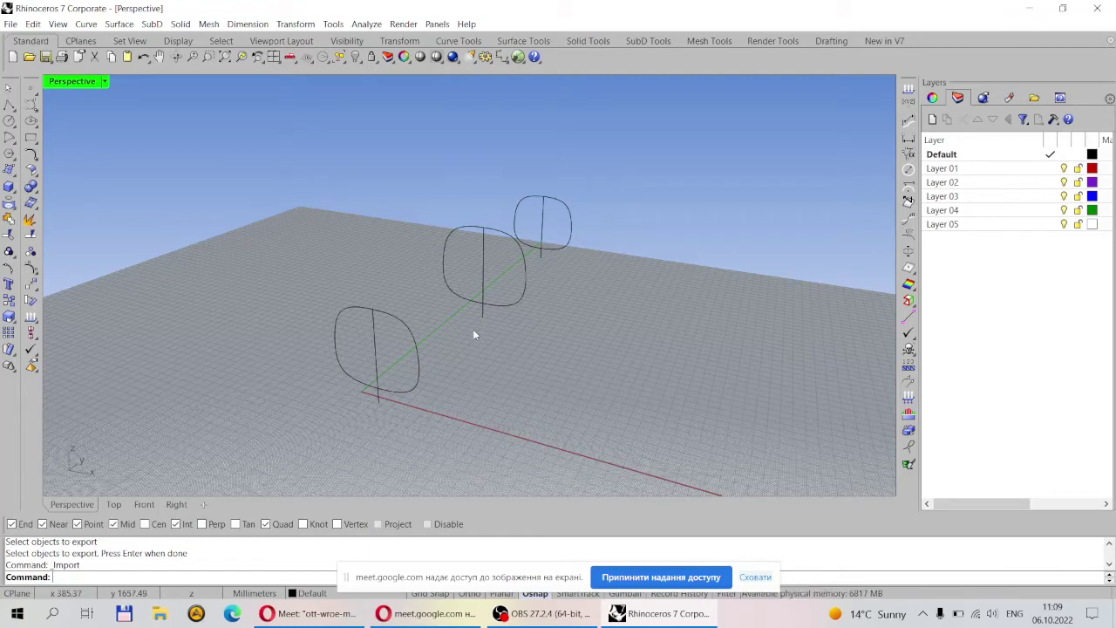
scroll(473, 332, "up", 2)
scroll(467, 328, "down", 2)
right_click_drag(464, 330, 499, 326)
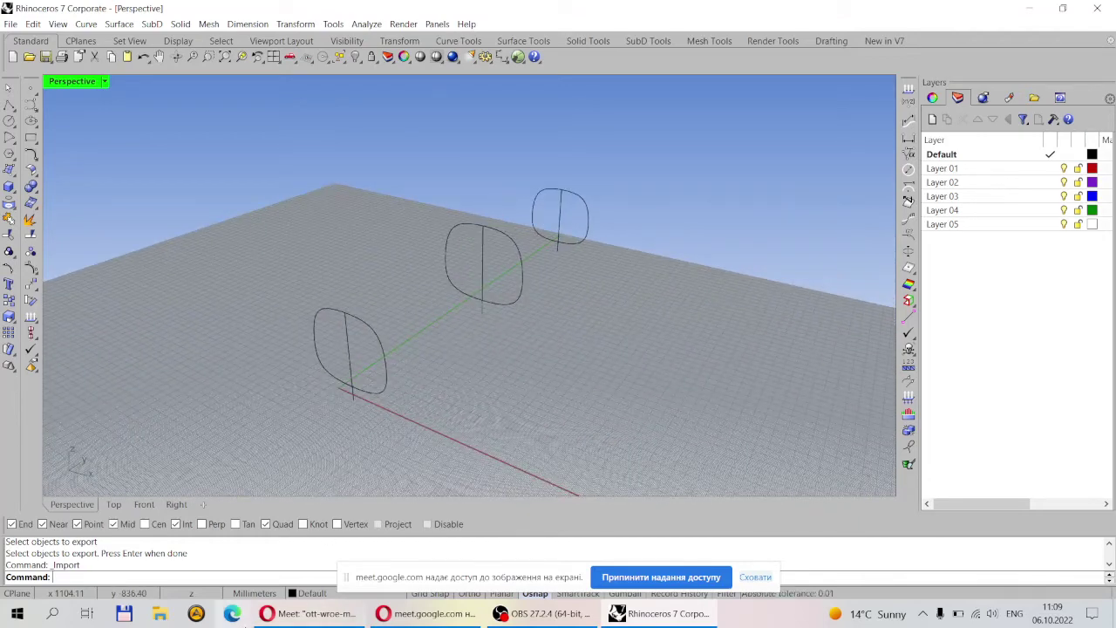
- Switch to the Opera browser, view the Rhino downloads page, and return to the Meet call
left_click(305, 613)
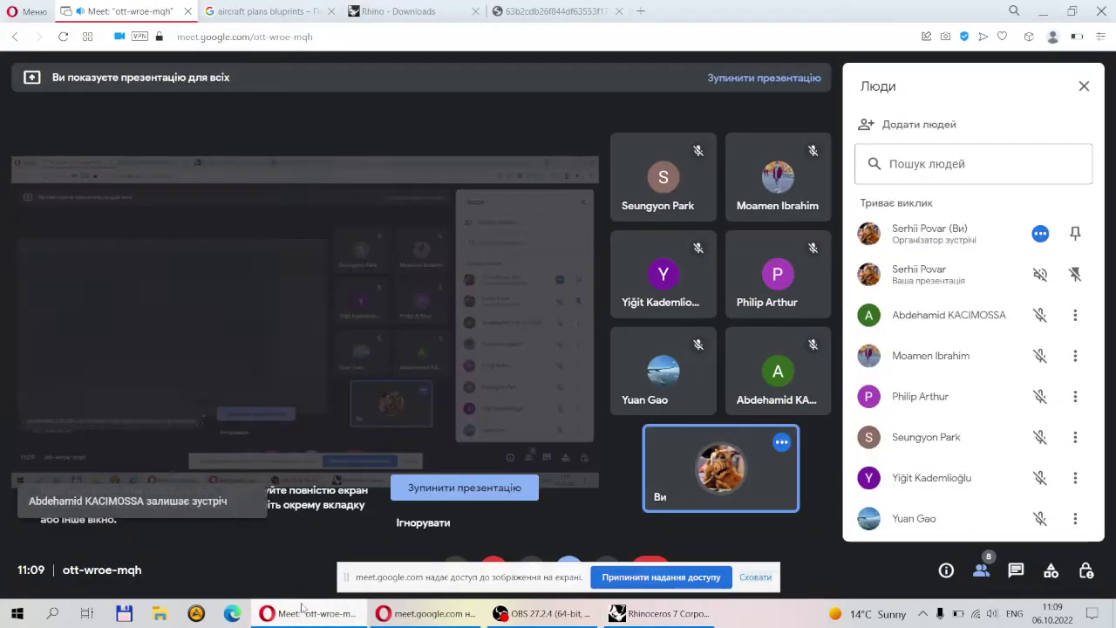
left_click(415, 11)
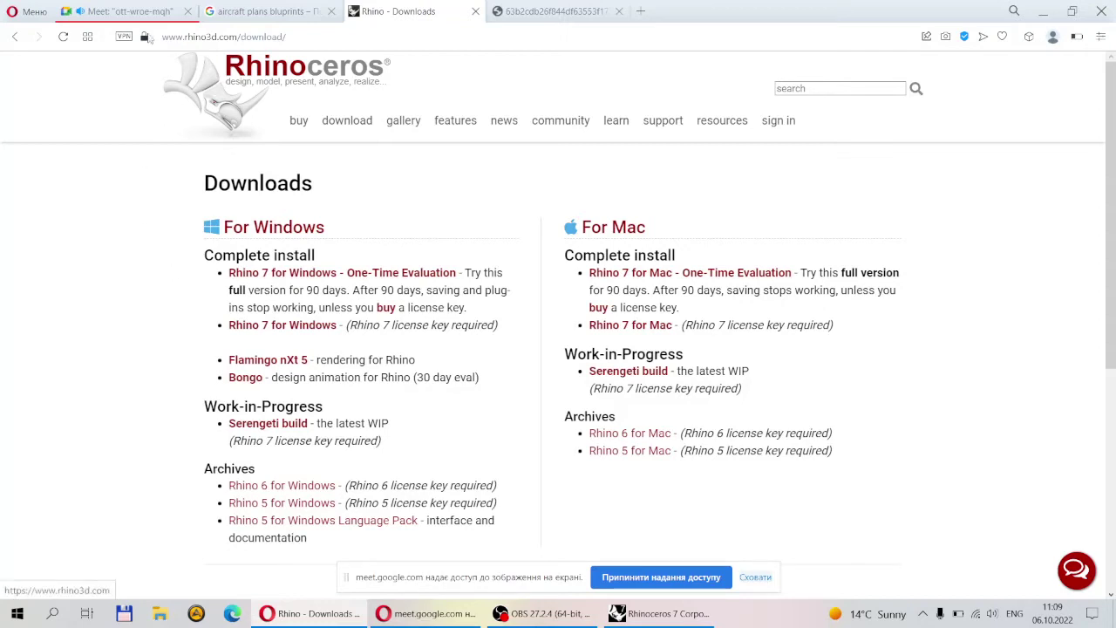
left_click(138, 6)
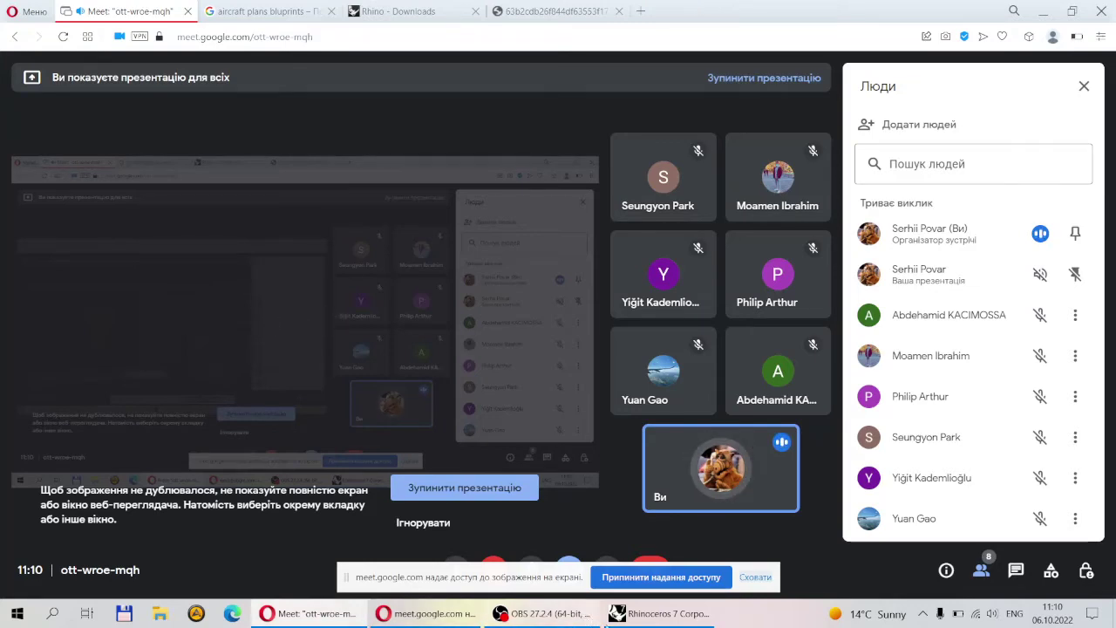
- Switch to Rhino to view the three profile curves from several angles, and return to the Meet call in Opera
left_click(634, 617)
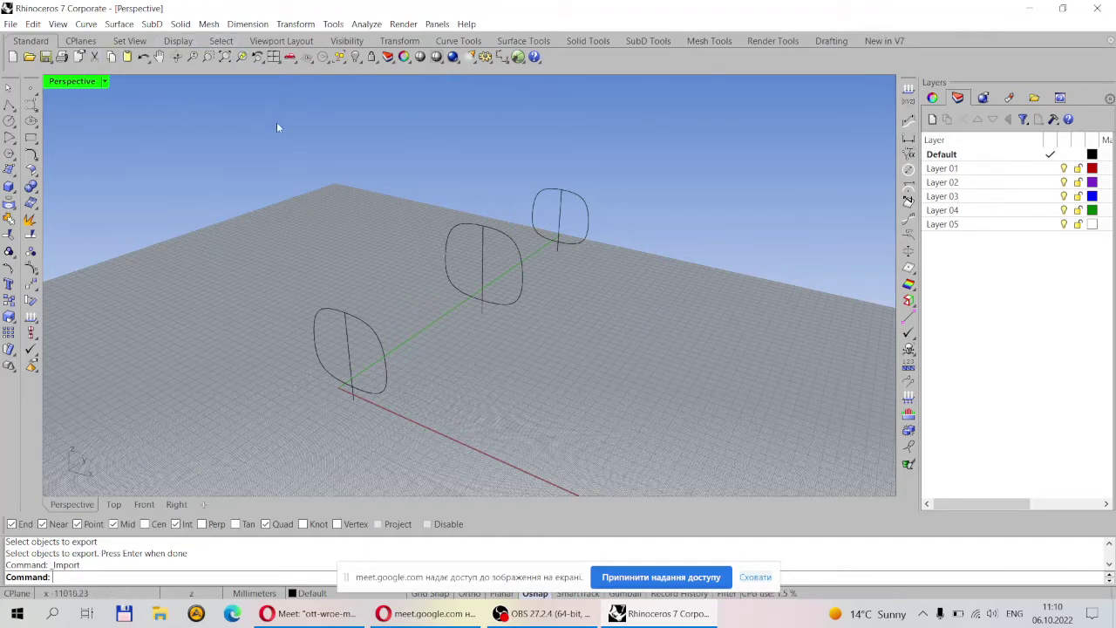
right_click_drag(620, 237, 593, 244)
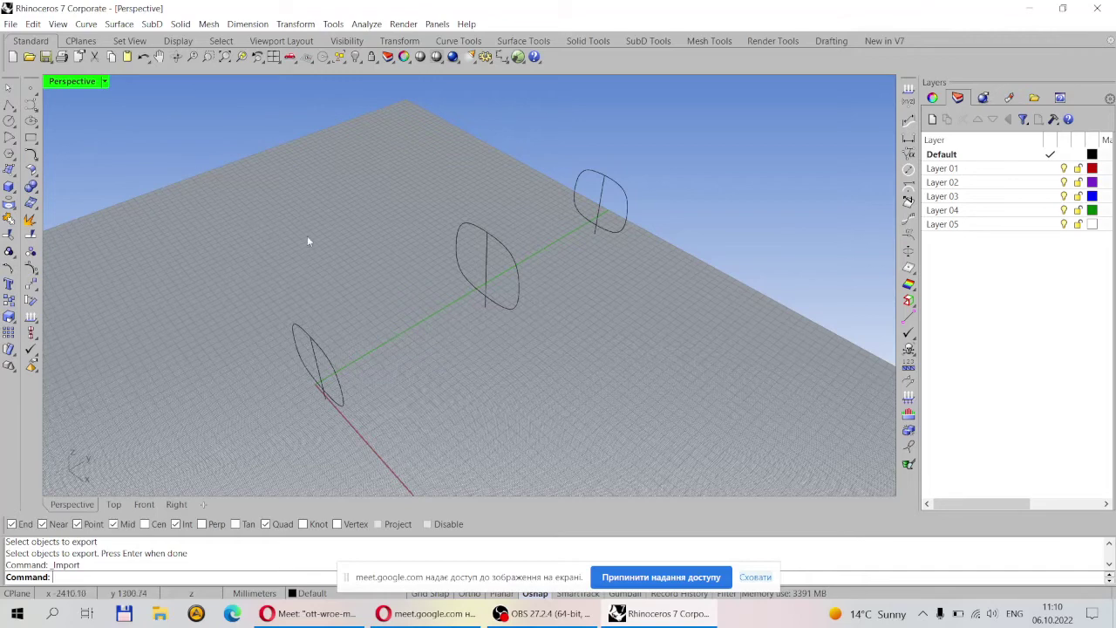
right_click_drag(306, 242, 386, 197)
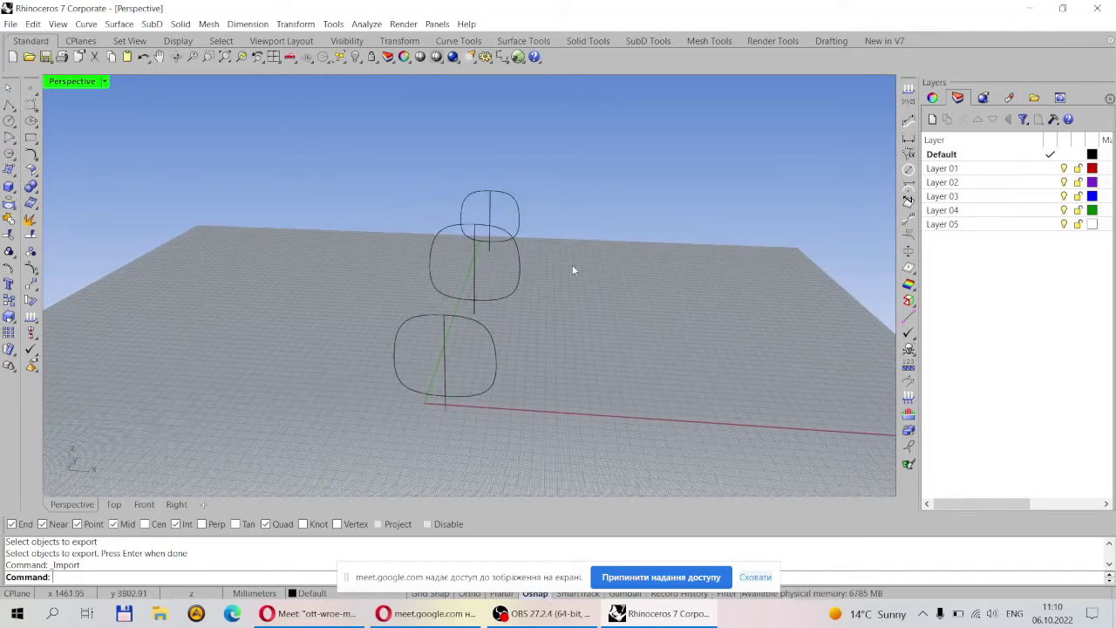
right_click_drag(572, 264, 548, 387)
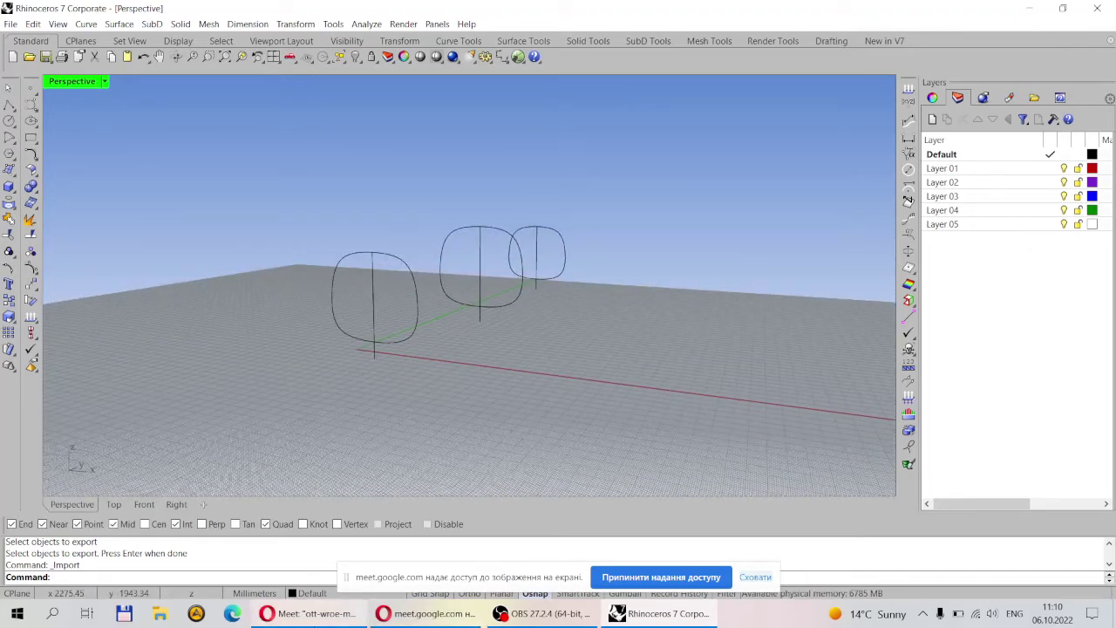
key("alt+Tab")
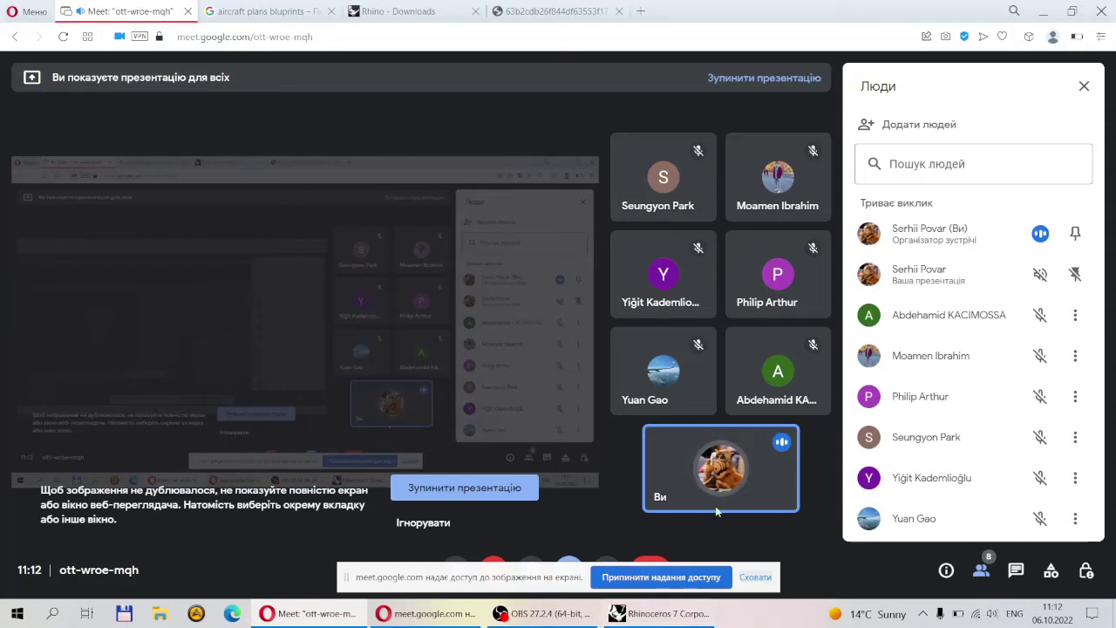
- Switch to Rhino and hide the Meet screen-sharing notice
left_click(673, 615)
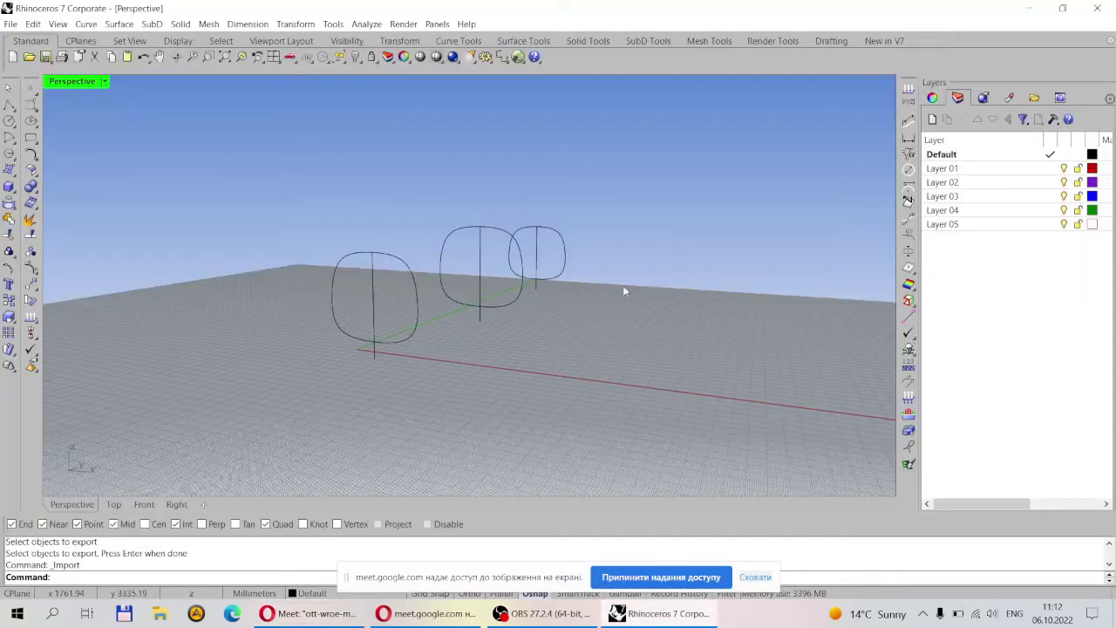
right_click_drag(630, 265, 593, 310)
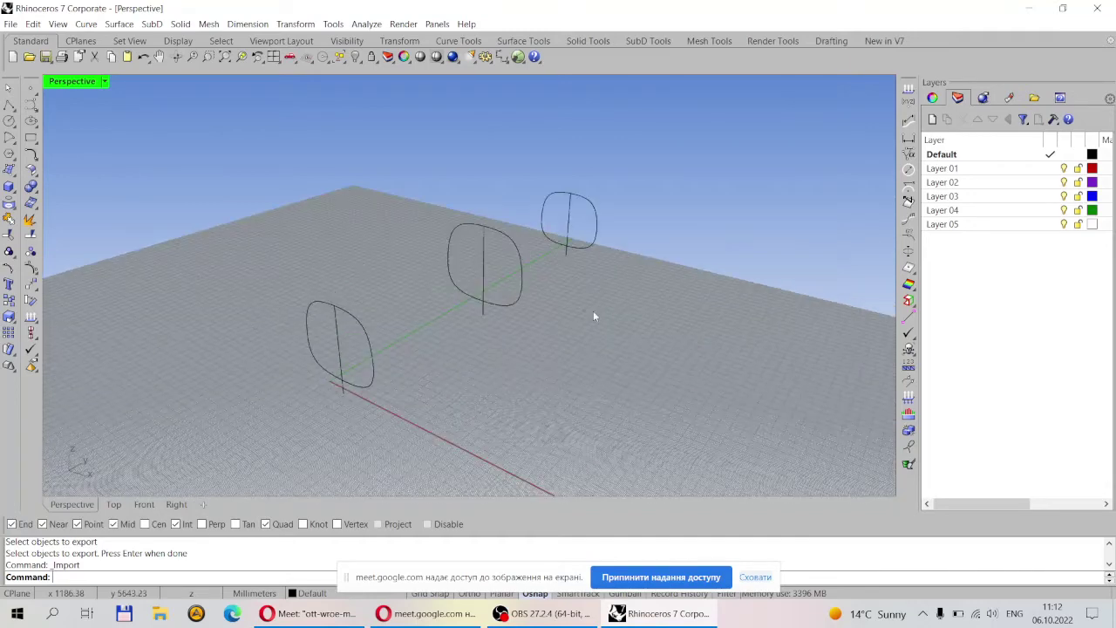
left_click(755, 577)
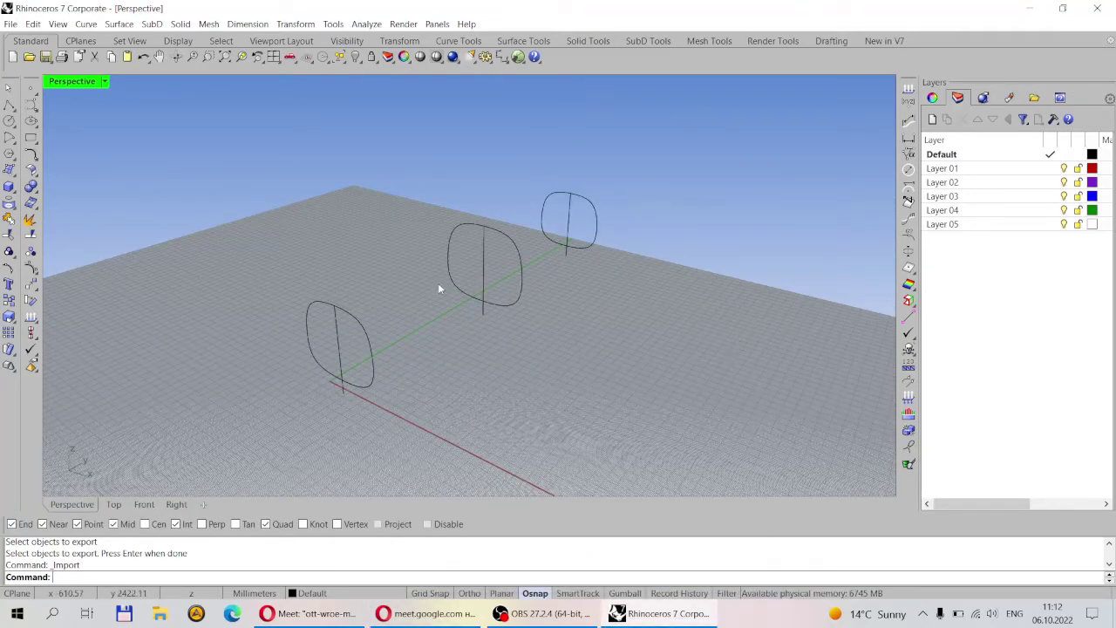
- Examine the shape and spacing of the three profile curves from several angles in the Perspective view
left_click(646, 616)
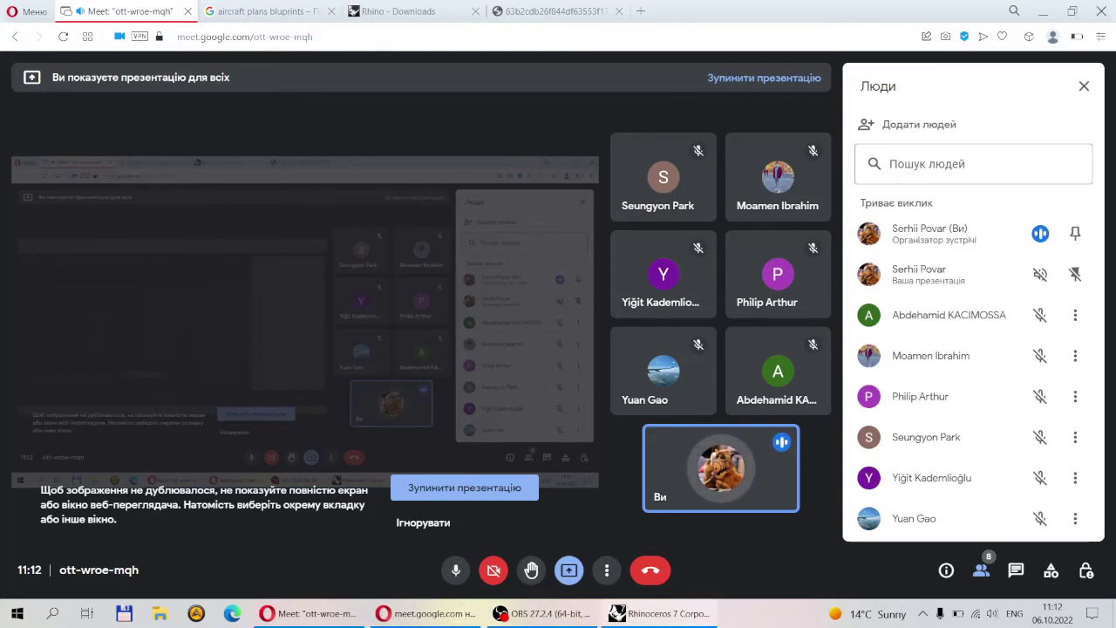
left_click(671, 614)
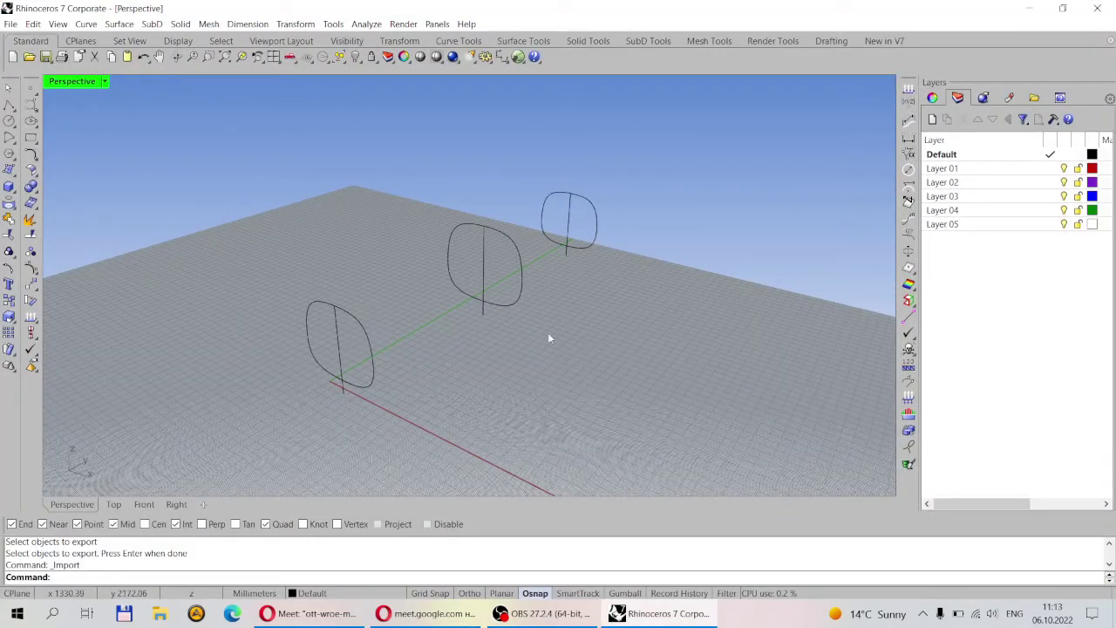
right_click_drag(548, 337, 430, 324)
scroll(530, 377, "up", 5)
scroll(533, 378, "down", 4)
scroll(532, 374, "up", 6)
scroll(526, 362, "up", 3)
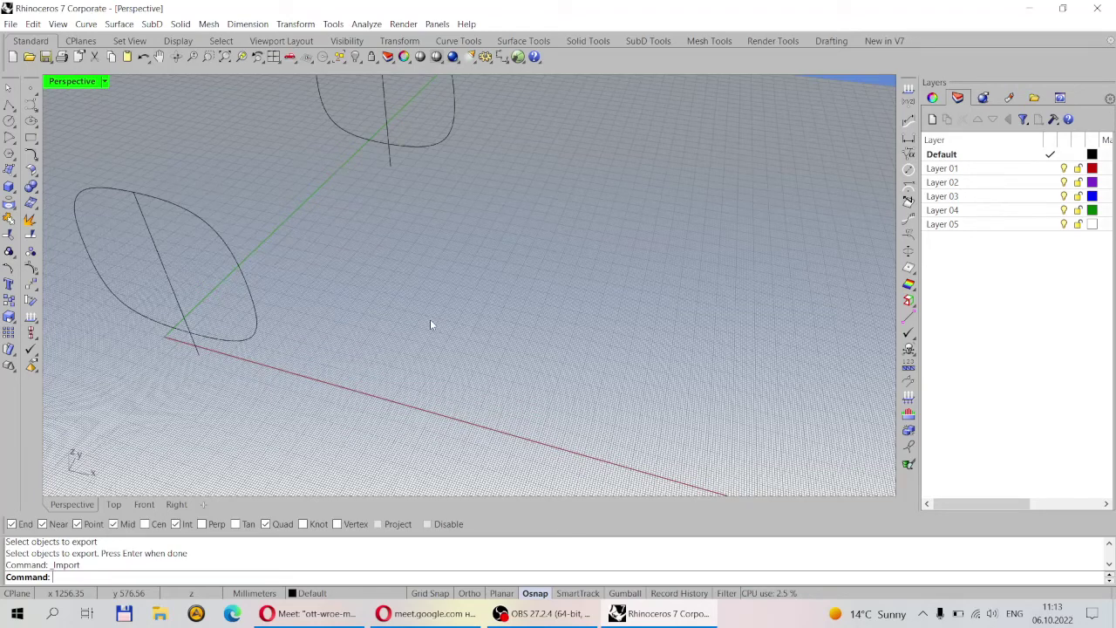
right_click_drag(430, 324, 483, 305)
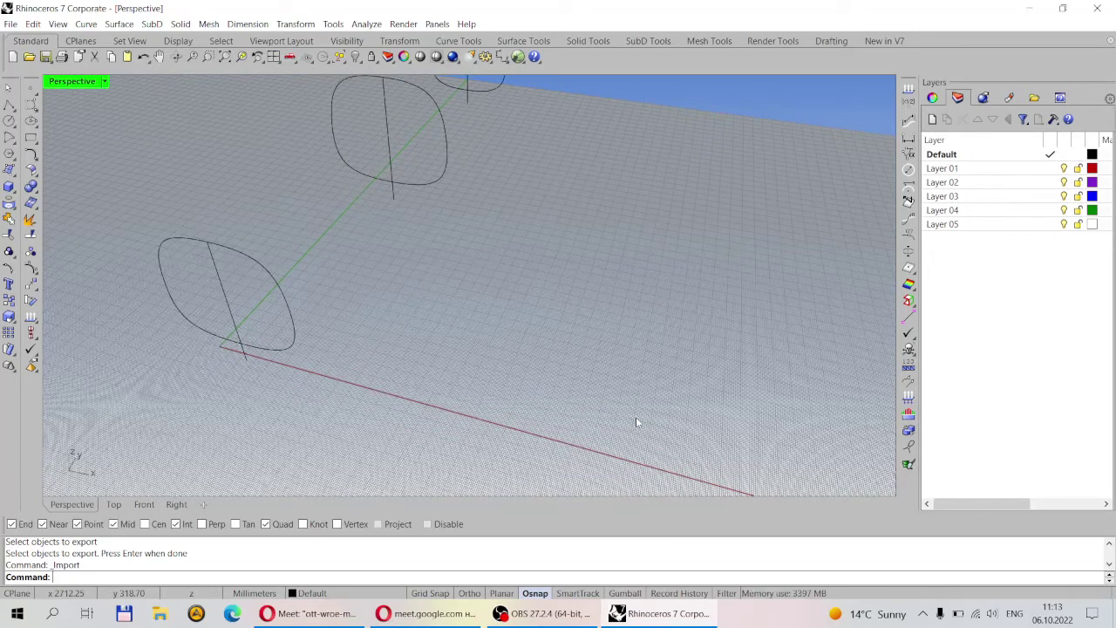
right_click_drag(636, 423, 559, 365)
scroll(590, 307, "up", 3)
scroll(591, 307, "down", 3)
scroll(536, 322, "up", 2)
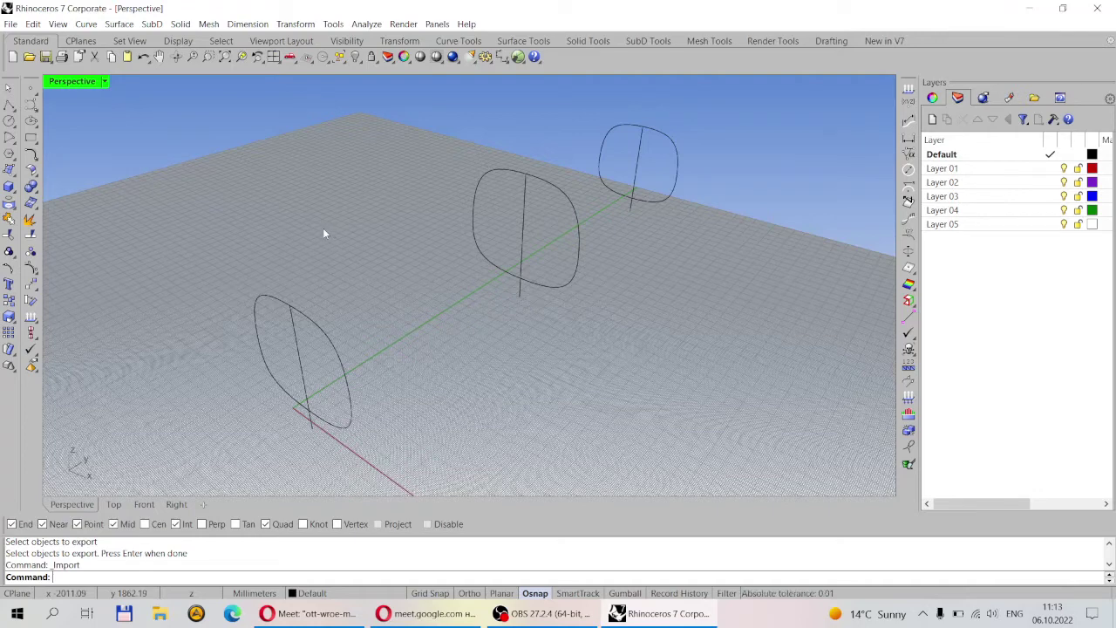
right_click_drag(390, 253, 414, 230)
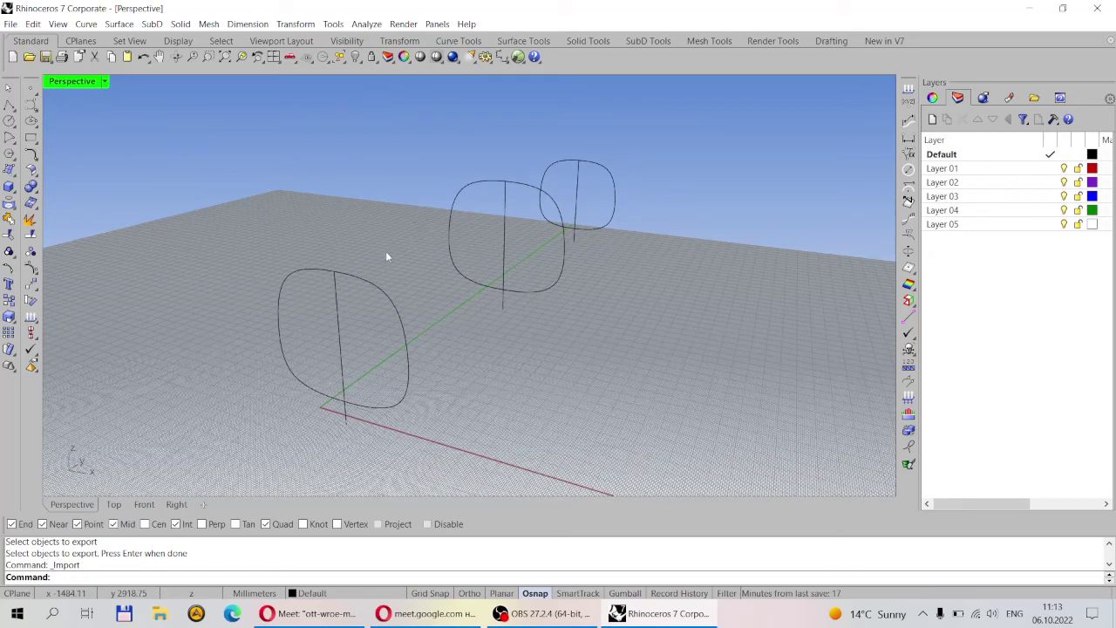
right_click_drag(387, 256, 414, 265)
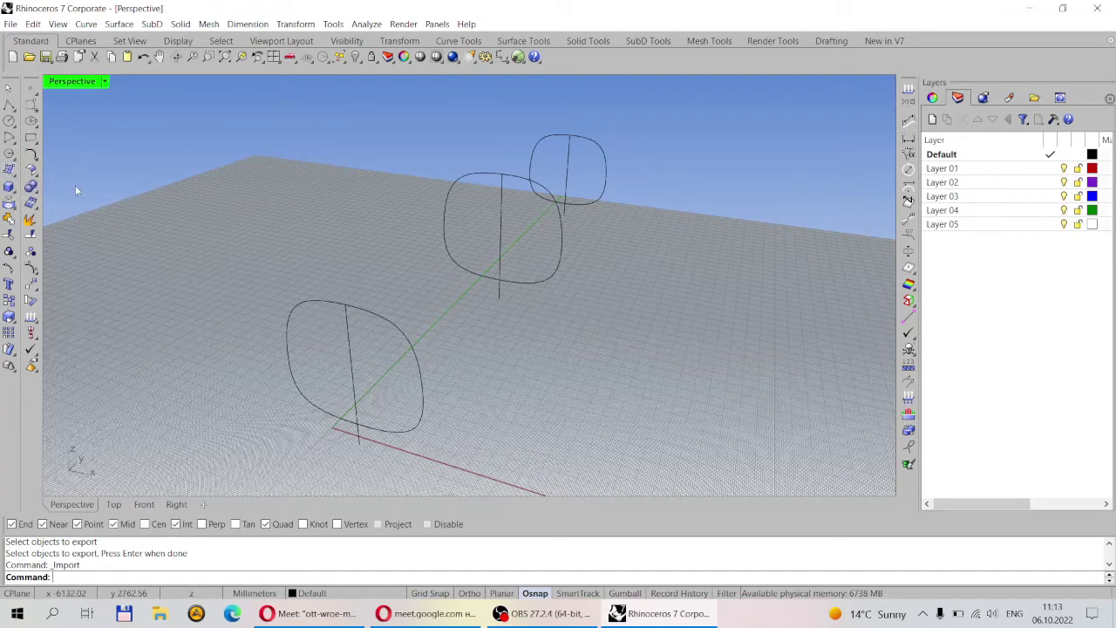
left_click(10, 171)
right_click_drag(309, 198, 466, 284)
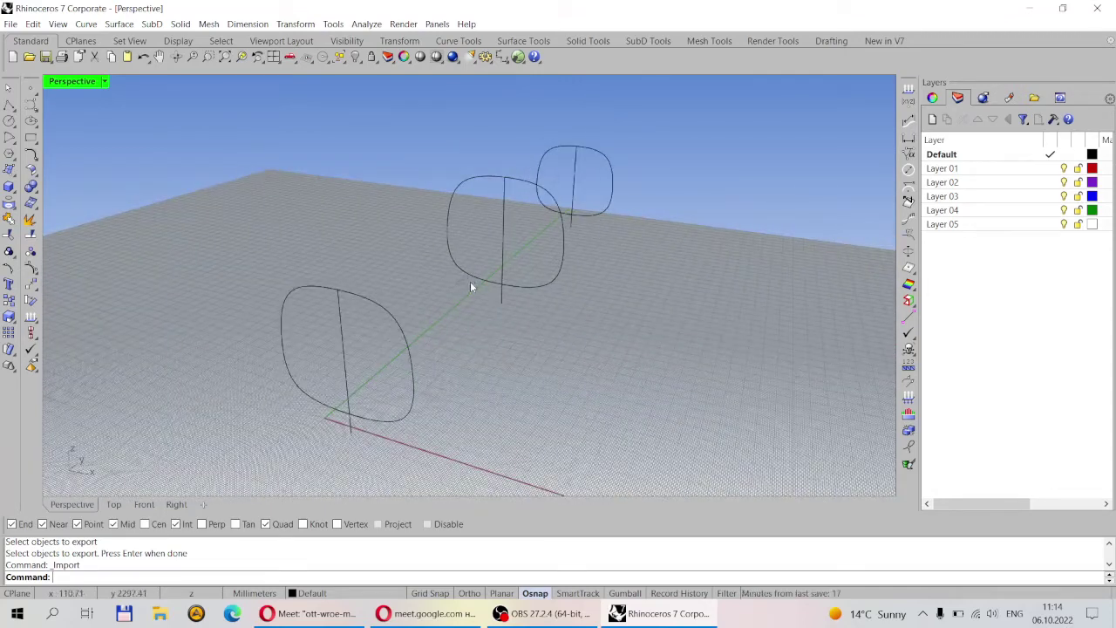
- Highlight one half of the nearest profile and of the middle profile in turn, and view the deselected profiles from several angles
left_click(292, 289)
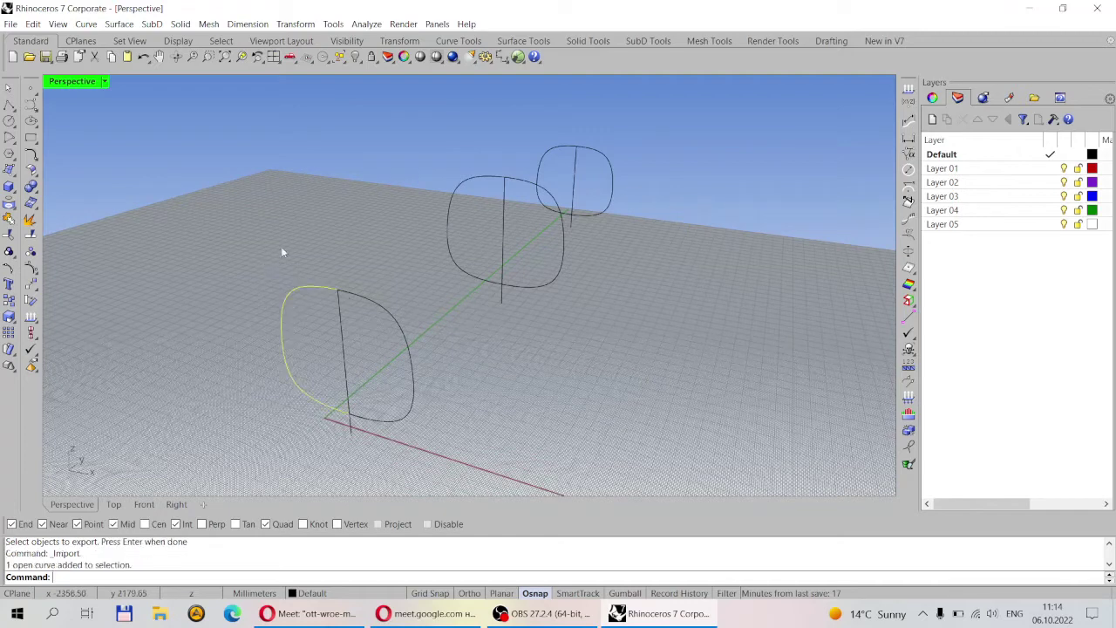
key("Escape")
left_click(462, 183)
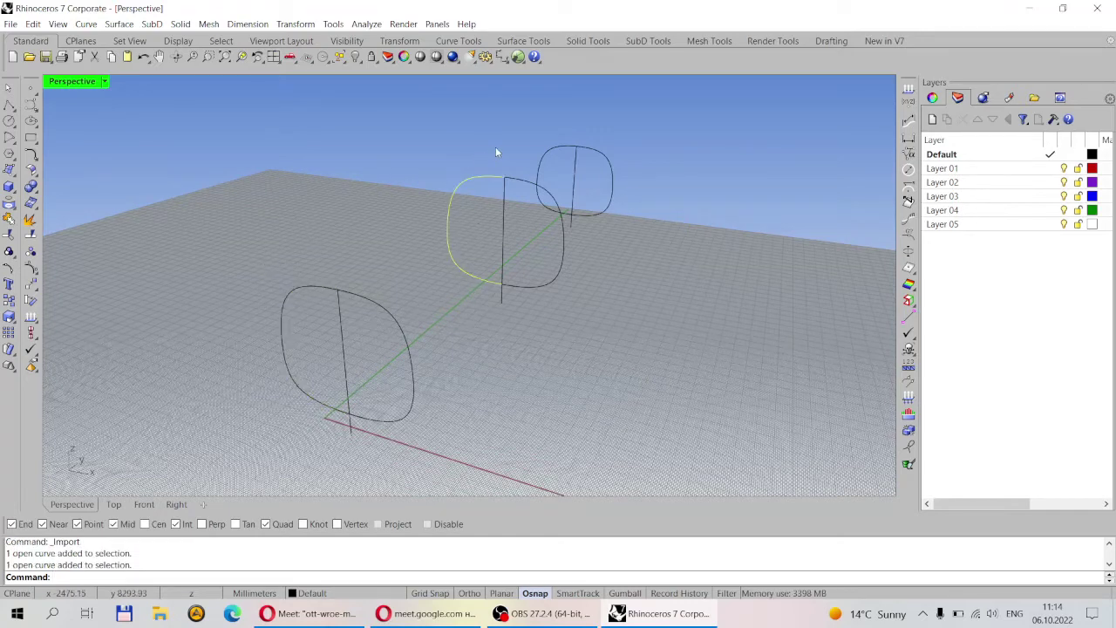
key("Escape")
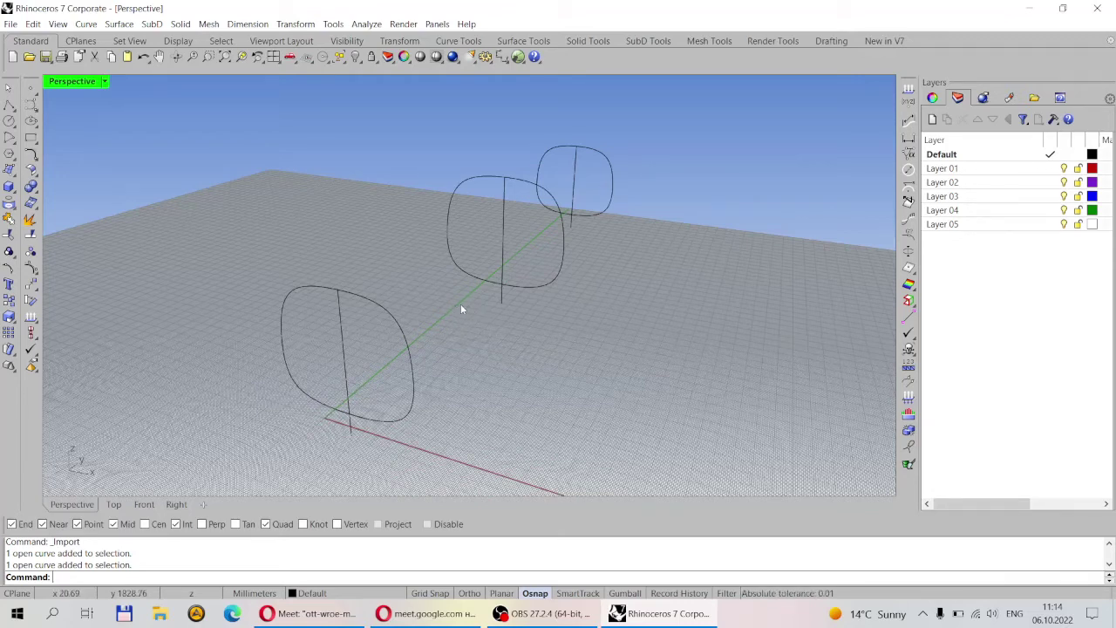
right_click_drag(548, 281, 501, 294)
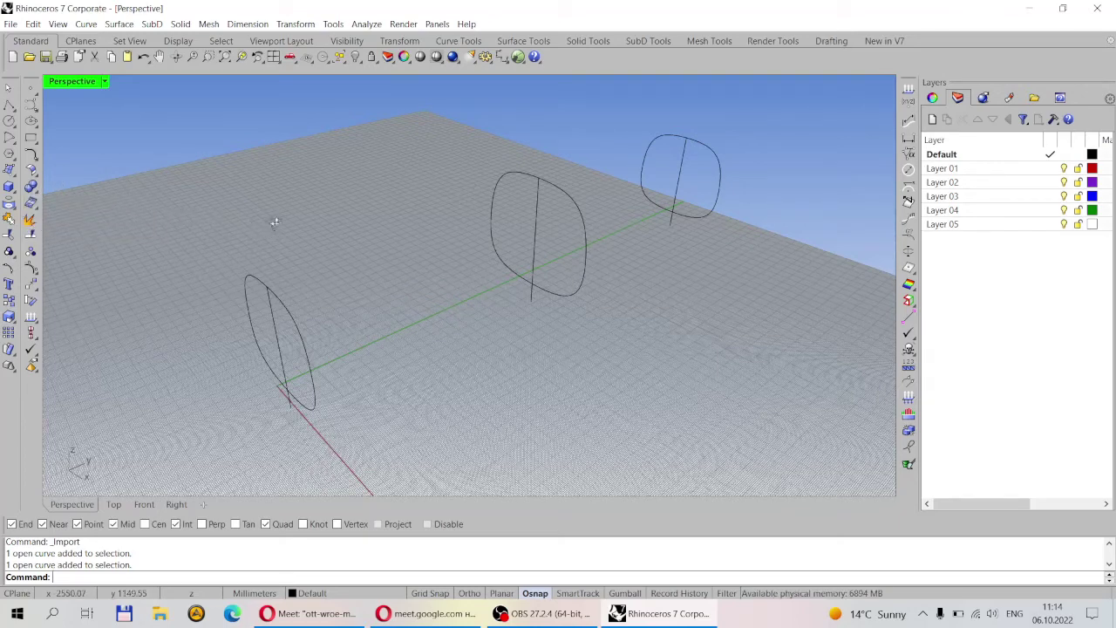
right_click_drag(247, 224, 303, 223)
right_click_drag(413, 264, 421, 239)
right_click_drag(328, 257, 361, 245)
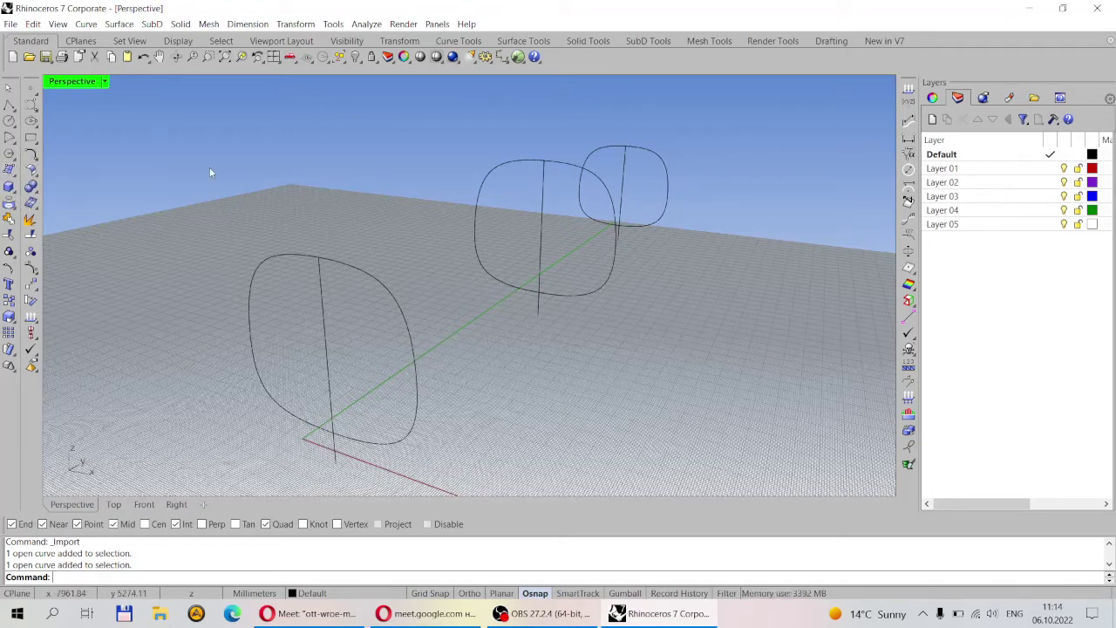
- Draw a wavy interpolated curve through five points on the ground plane beside the profiles
right_click_drag(209, 166, 615, 323)
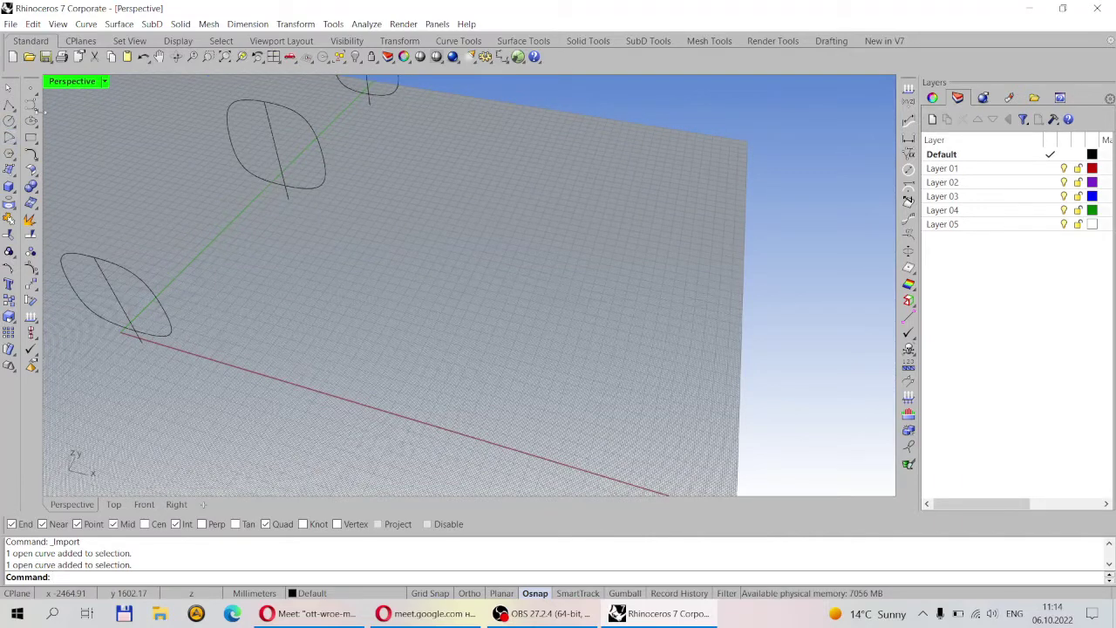
left_click(31, 104)
left_click(62, 112)
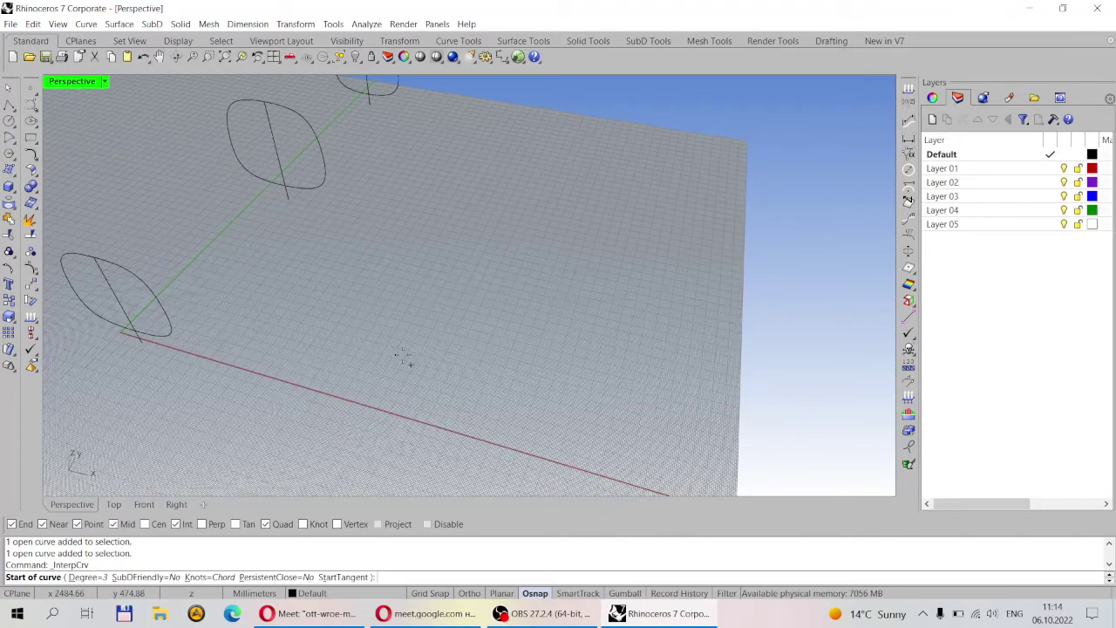
left_click(384, 354)
left_click(517, 329)
left_click(510, 227)
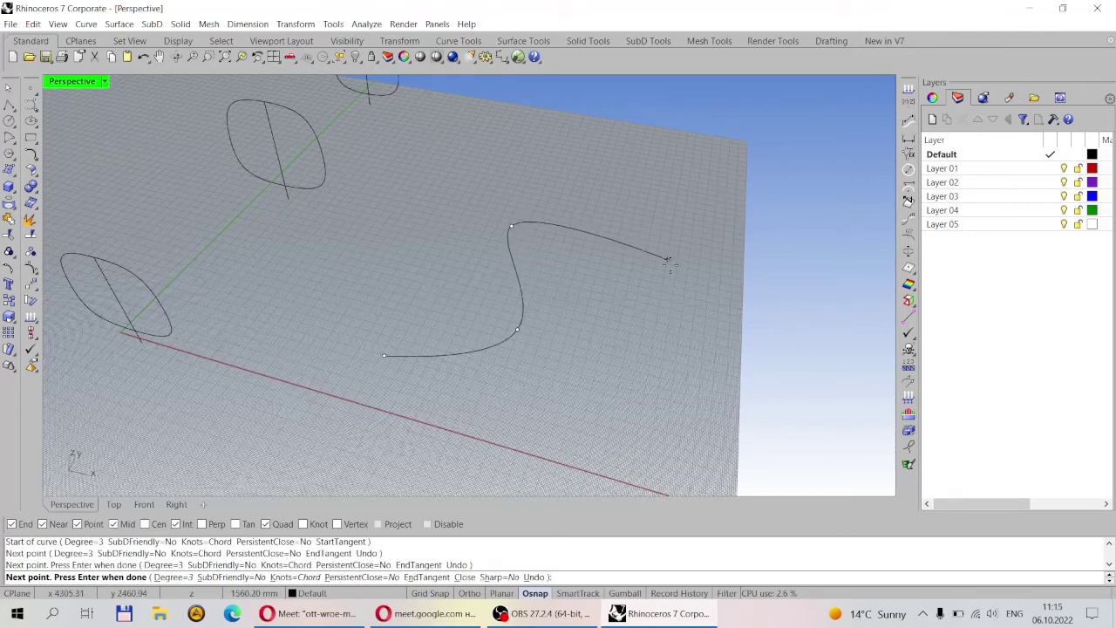
left_click(670, 266)
left_click(672, 206)
key("Return")
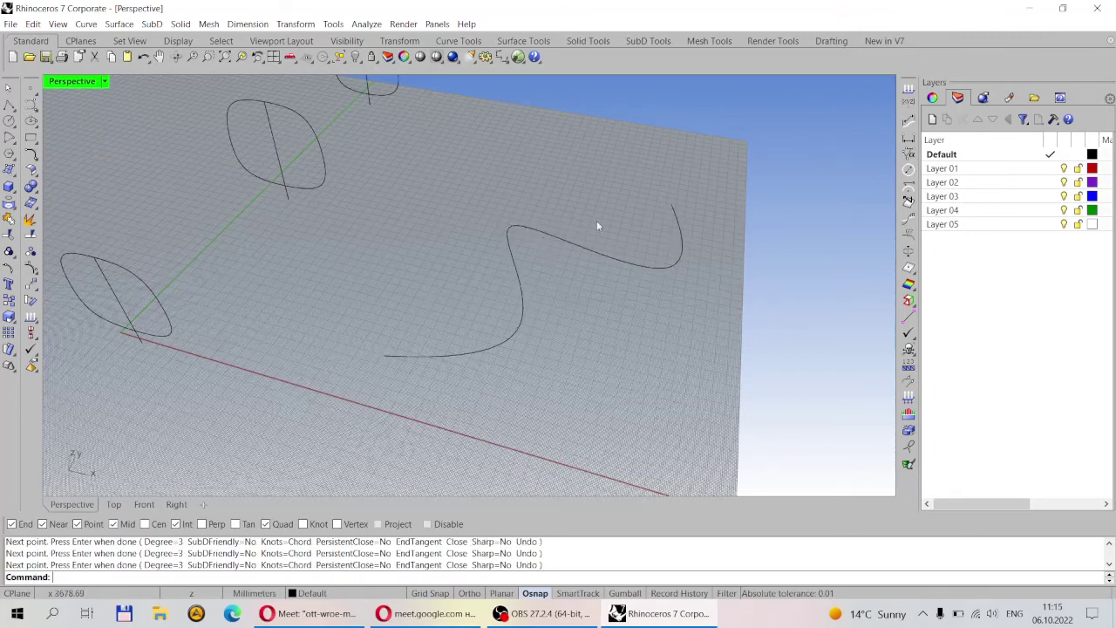
- Copy the wavy curve from its start point straight up by about 1240 mm, placing the copy in the Front view
right_click_drag(598, 224, 518, 281)
left_click(518, 282)
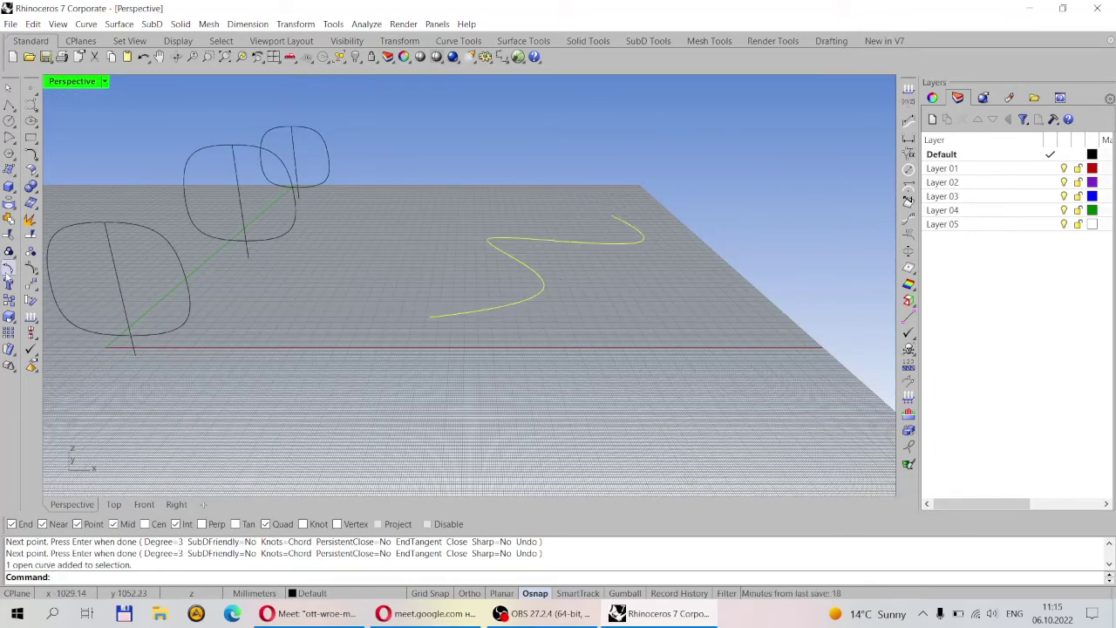
left_click(31, 300)
left_click(430, 317)
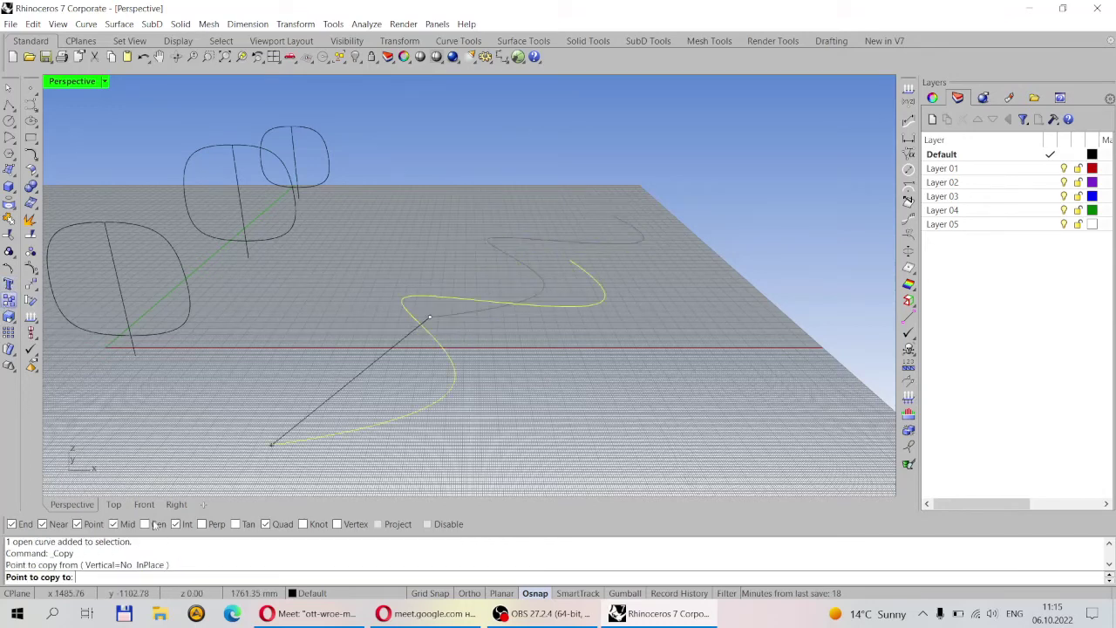
left_click(145, 505)
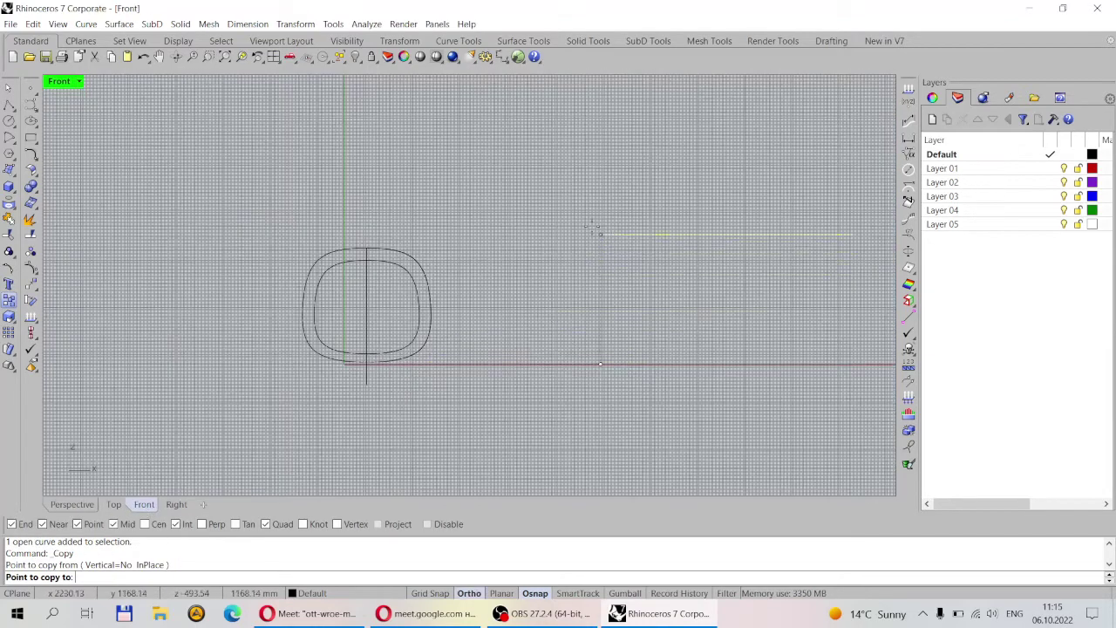
left_click(596, 225)
left_click(600, 364)
key("Return")
left_click(69, 505)
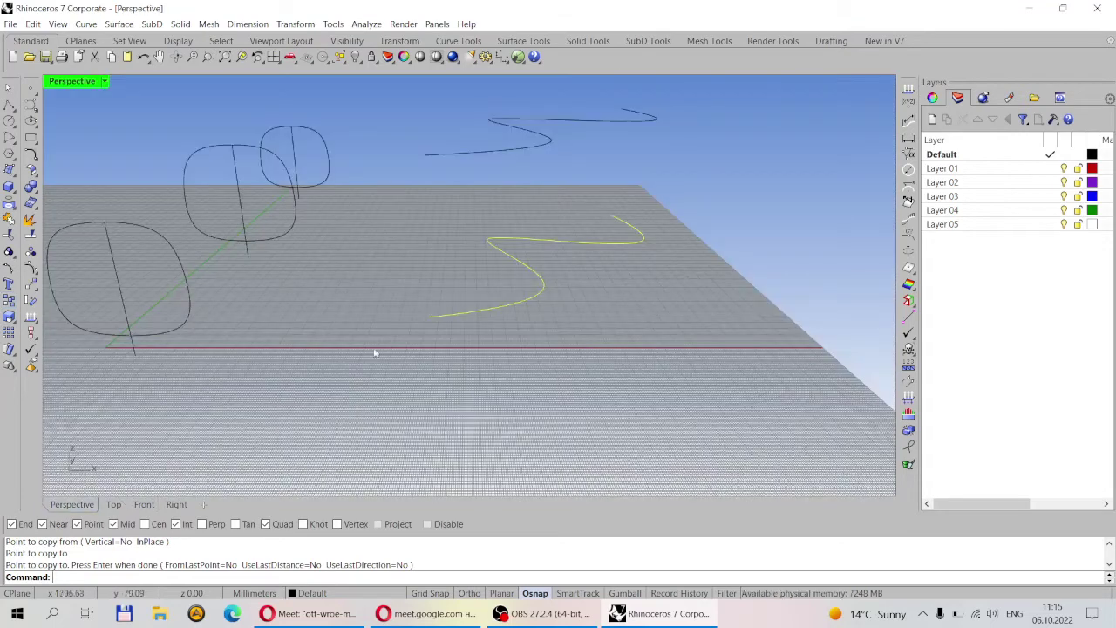
- Draw an interpolated curve with two intermediate points from the upper wavy curve's start to the lower wavy curve's start
left_click(599, 349)
right_click_drag(598, 349, 392, 131)
left_click(35, 108)
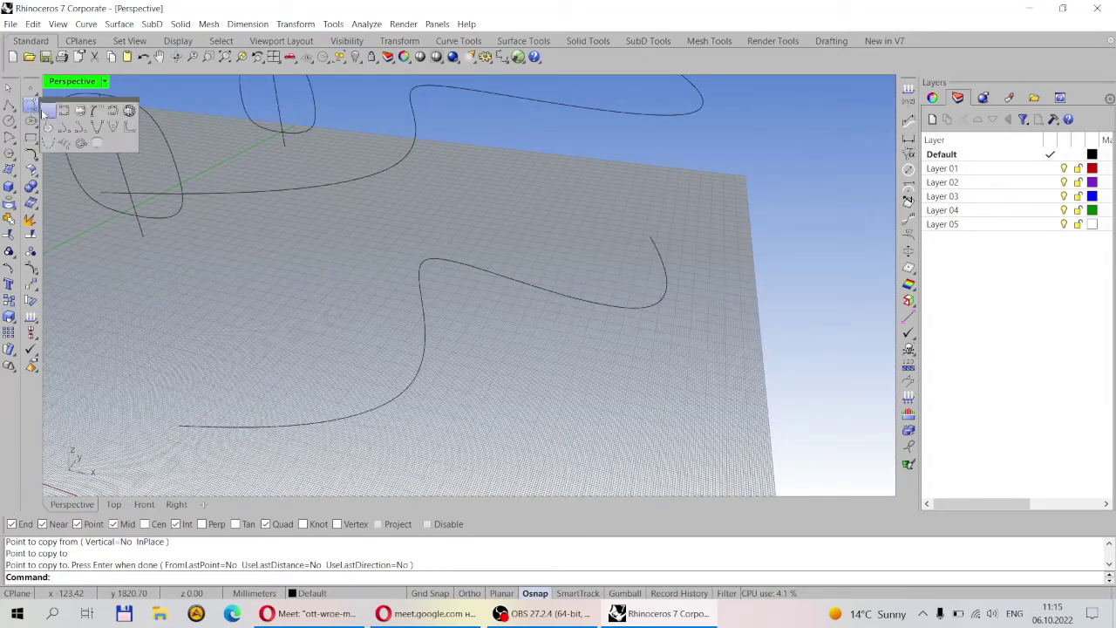
left_click(31, 153)
right_click_drag(261, 262, 353, 225)
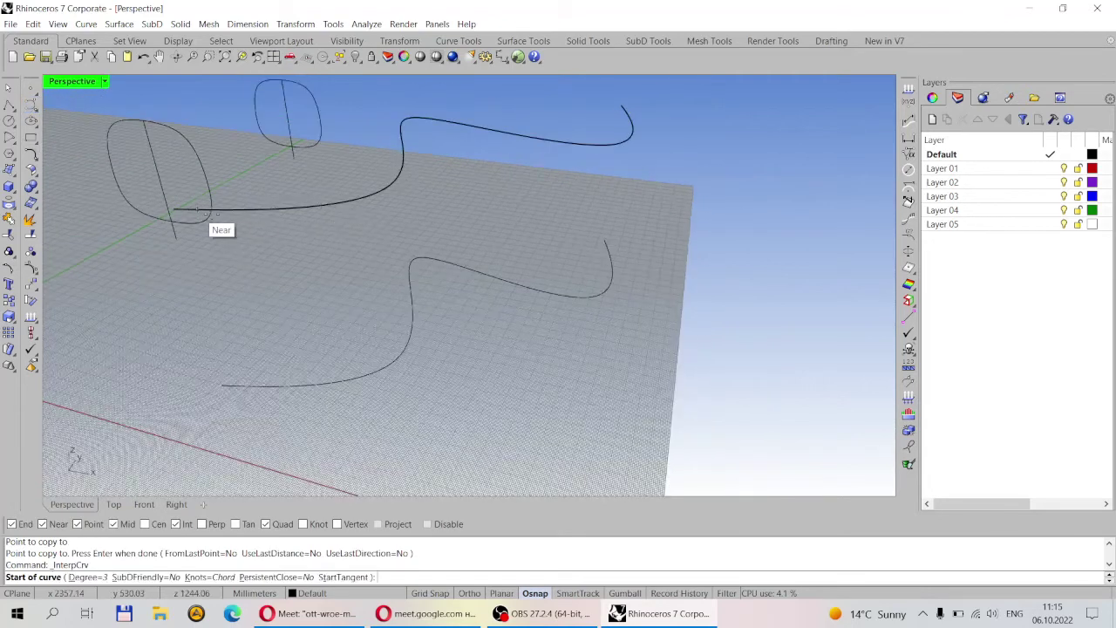
right_click_drag(213, 225, 253, 257)
left_click(239, 211)
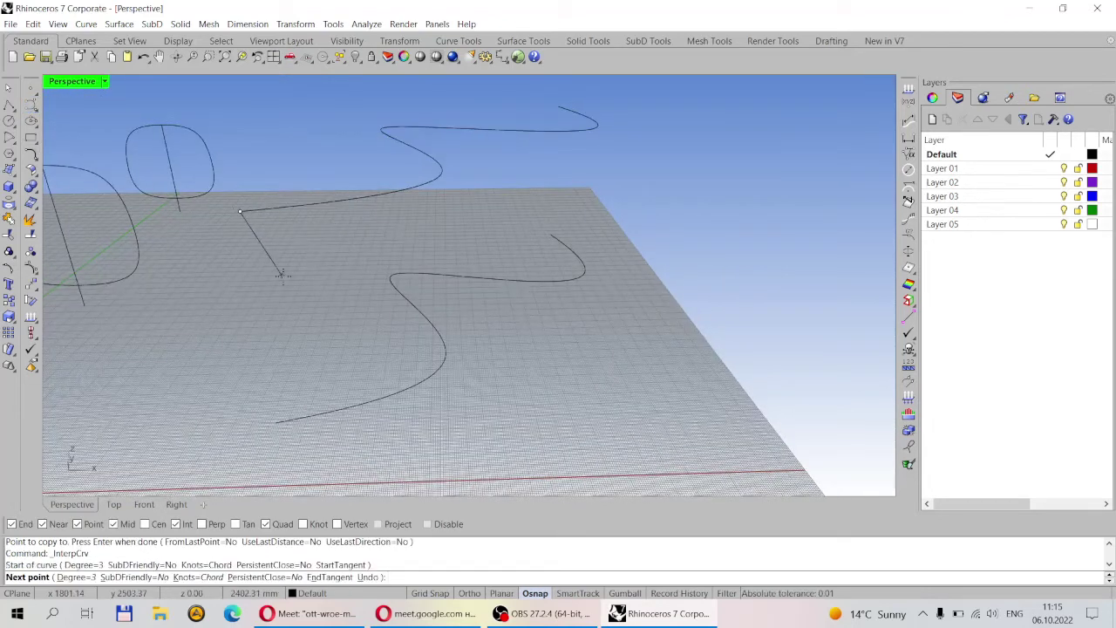
left_click(290, 279)
left_click(249, 358)
left_click(275, 421)
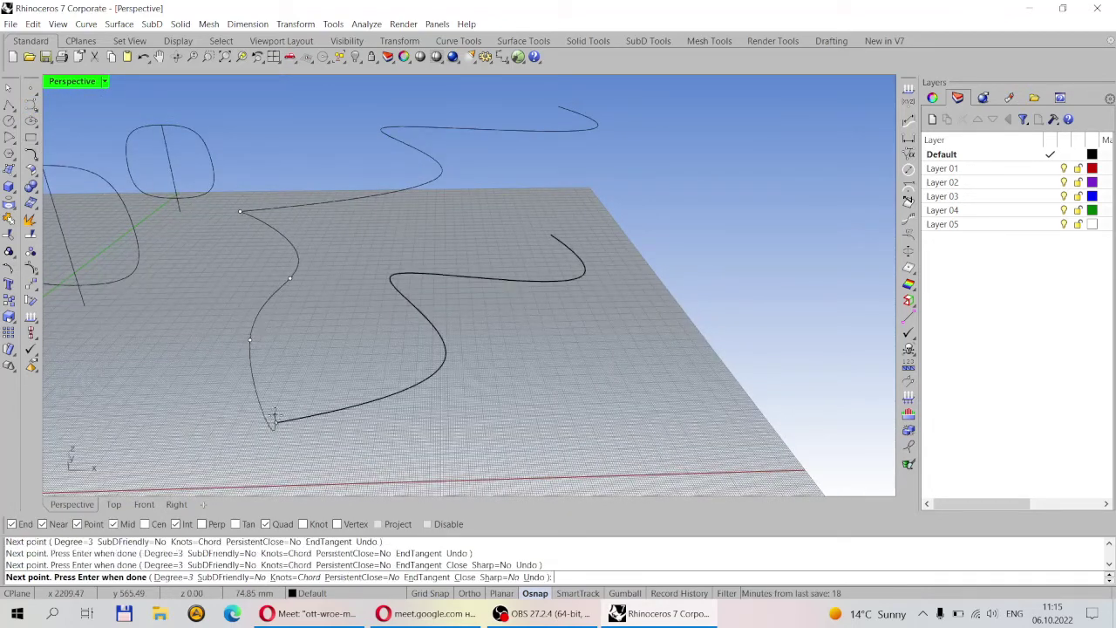
key("Return")
- Show the connecting curve's control points and move one of them to reshape the curve
right_click_drag(417, 333, 43, 284)
left_click(277, 288)
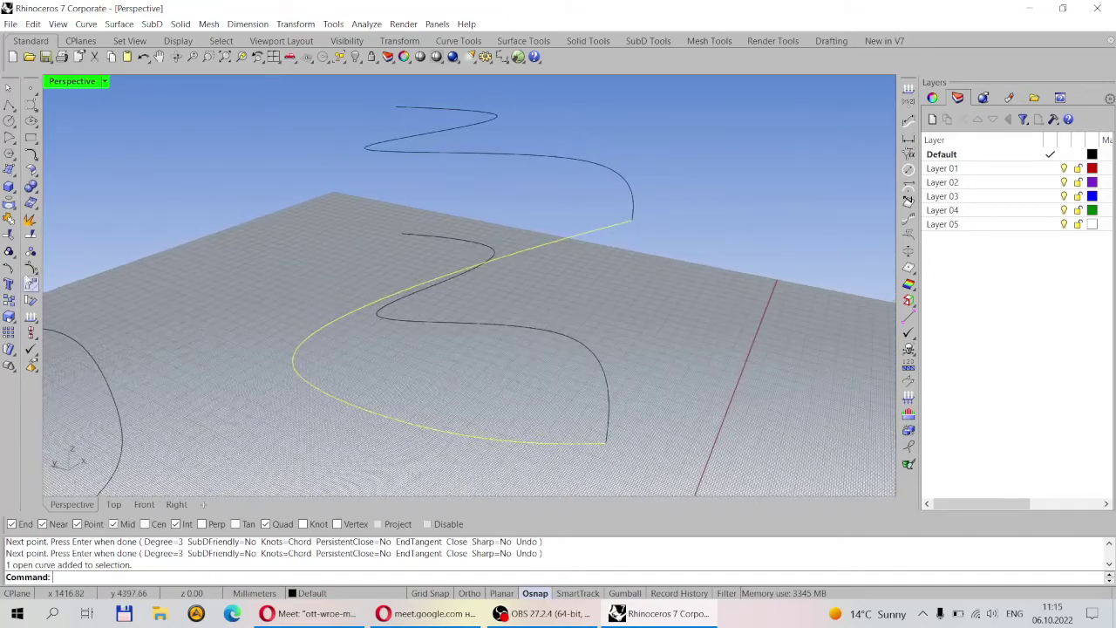
left_click(31, 284)
left_click_drag(210, 345, 398, 382)
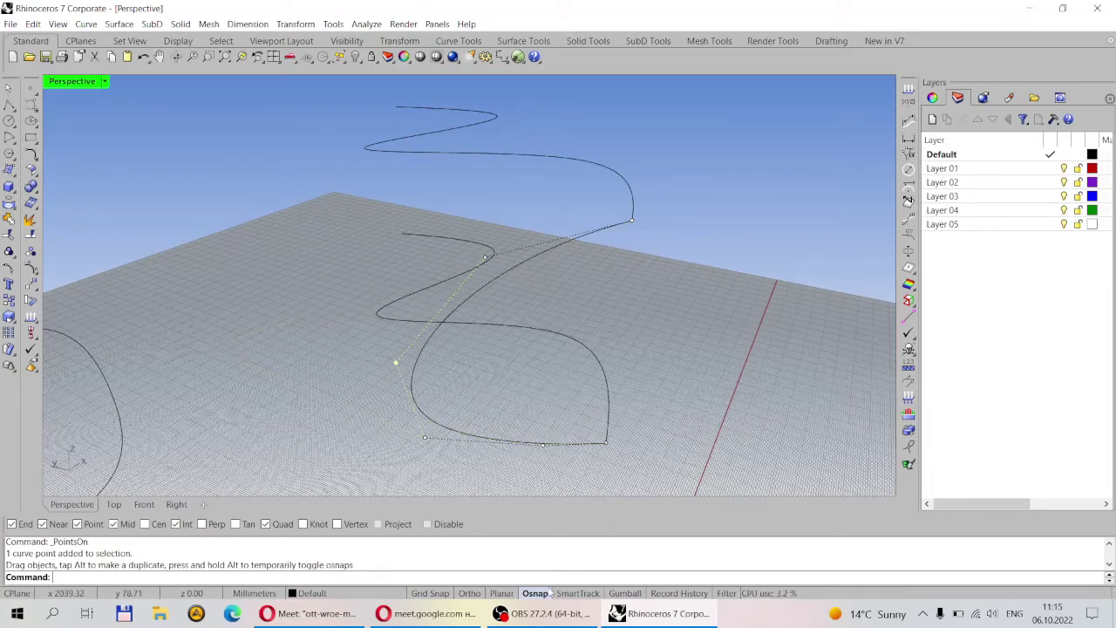
right_click_drag(523, 458, 361, 466)
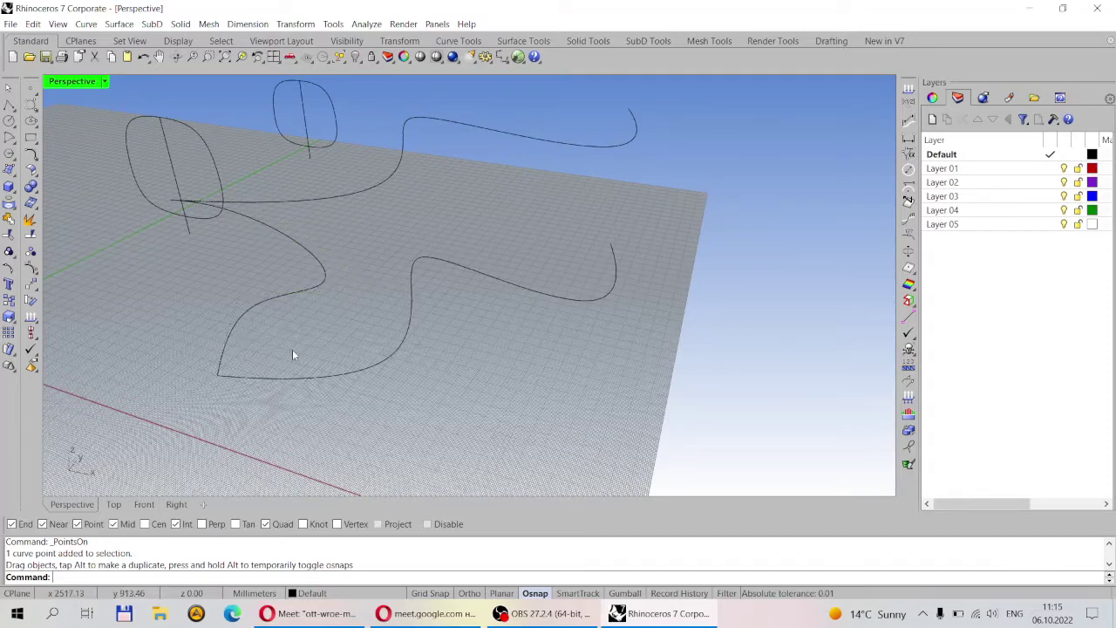
- Sweep a surface along two rails, using the upper and lower wavy curves as rails and the connecting curve as the shape
left_click(245, 314)
right_click_drag(246, 314, 329, 302)
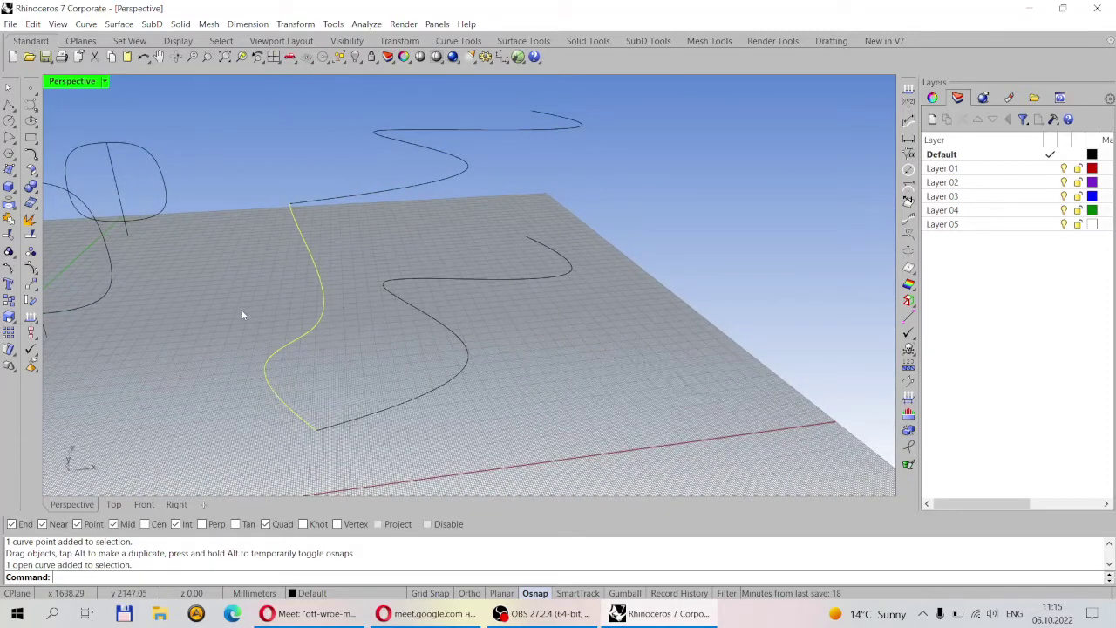
left_click(7, 171)
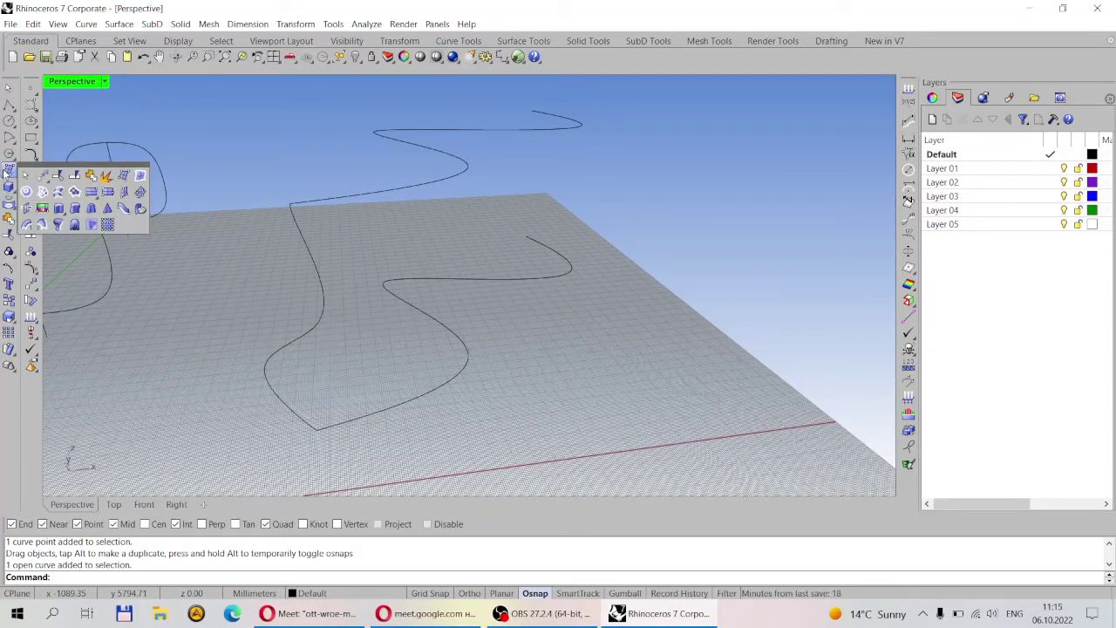
left_click(42, 224)
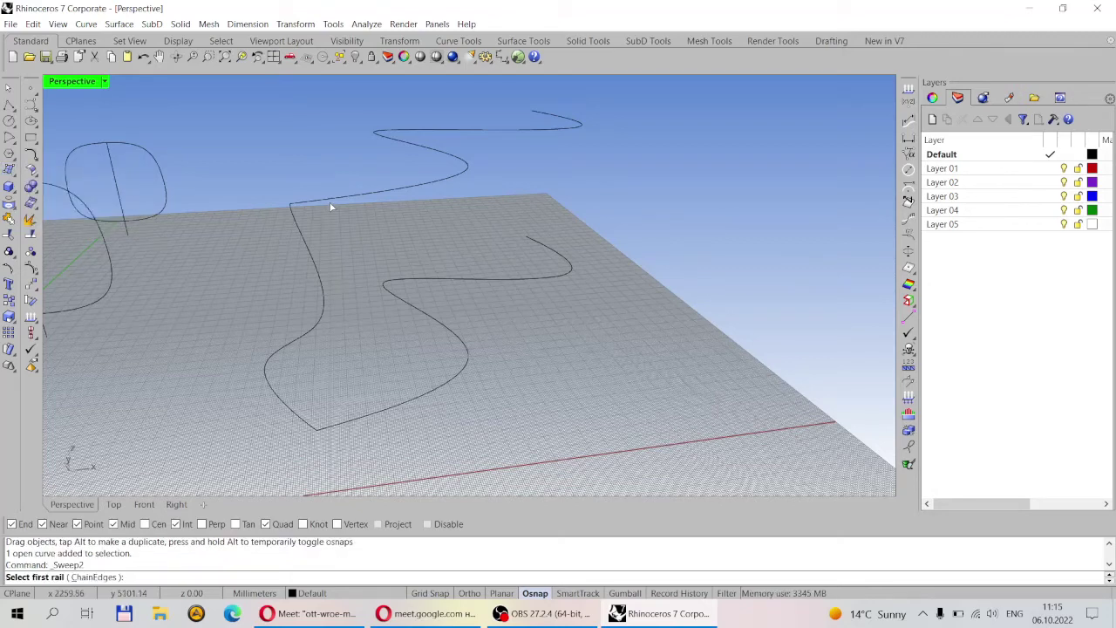
left_click(332, 205)
left_click(357, 422)
left_click(305, 424)
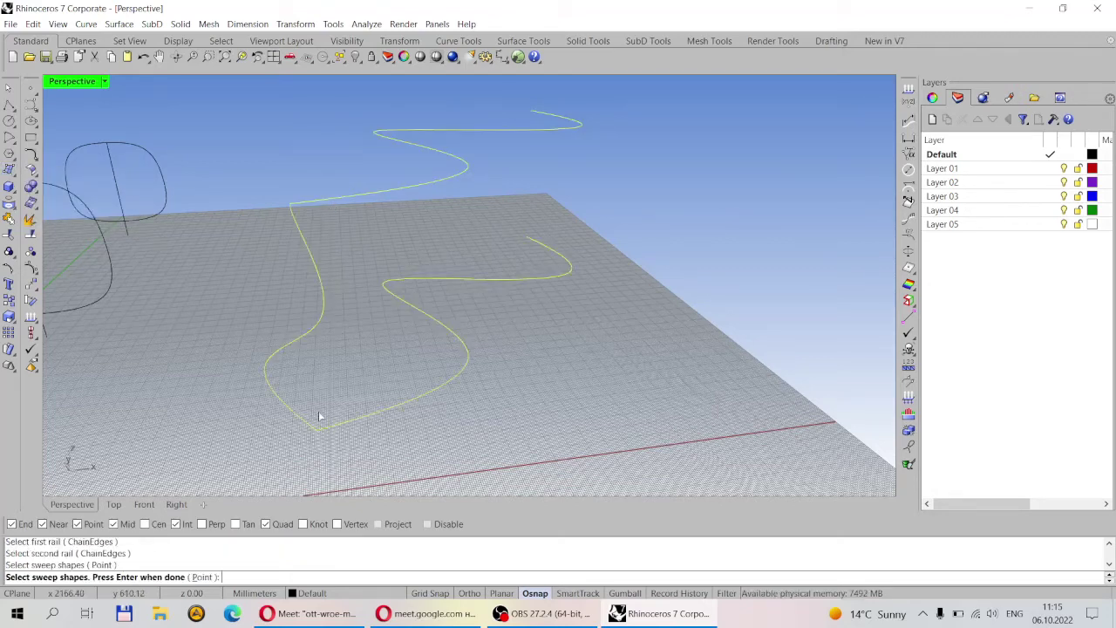
key("Return")
left_click(546, 435)
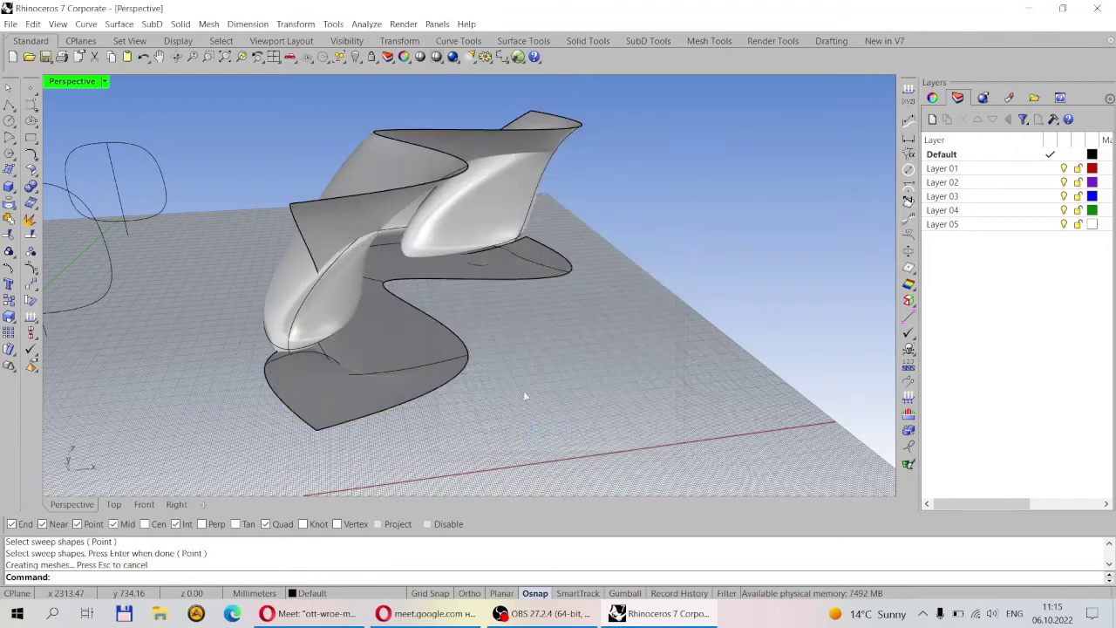
- Inspect the two-rail swept surface from another angle and delete it, keeping the curves
right_click_drag(523, 392, 444, 204)
scroll(367, 300, "up", 3)
scroll(345, 277, "down", 3)
left_click(471, 188)
key("Delete")
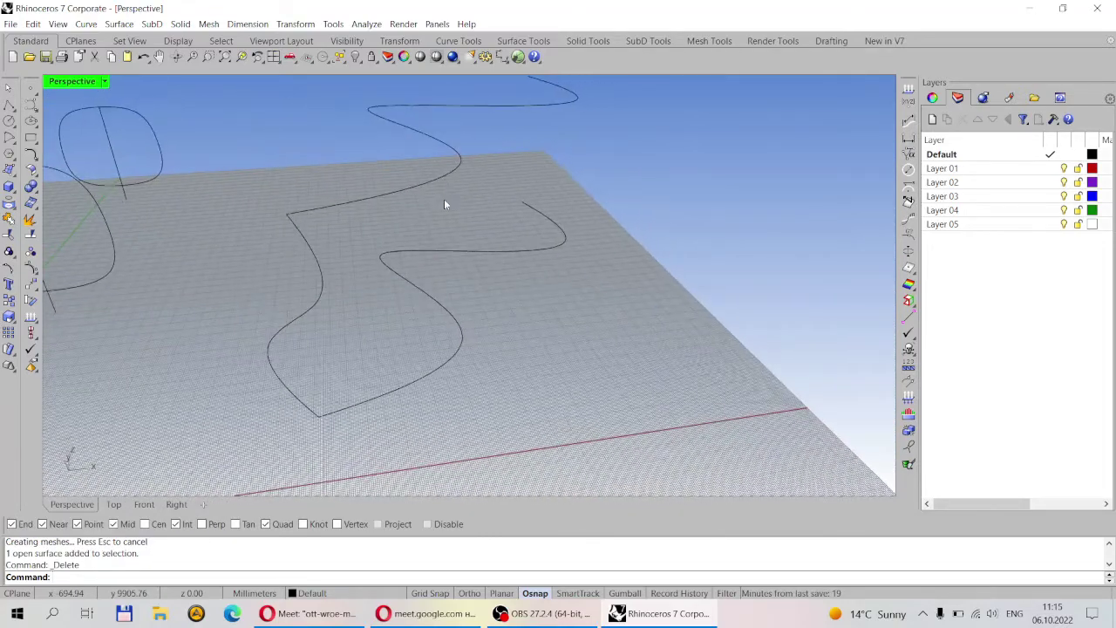
- Show the connecting curve's control points, delete the one nearest its lower end, and move two others to straighten the curve
left_click(287, 321)
right_click_drag(321, 331, 429, 319)
left_click(30, 268)
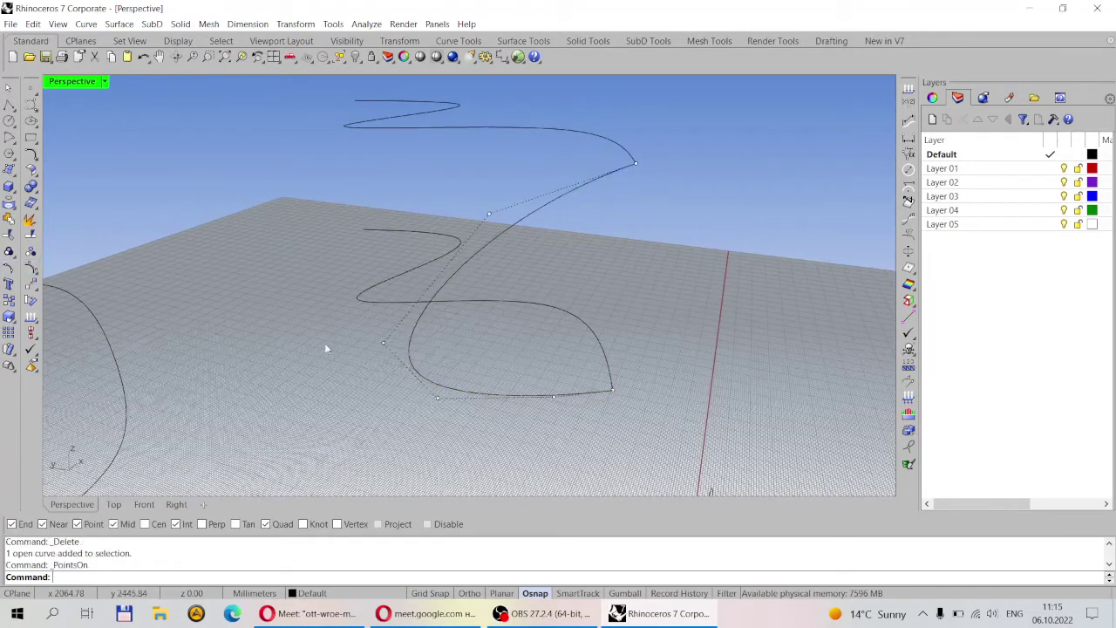
left_click(554, 398)
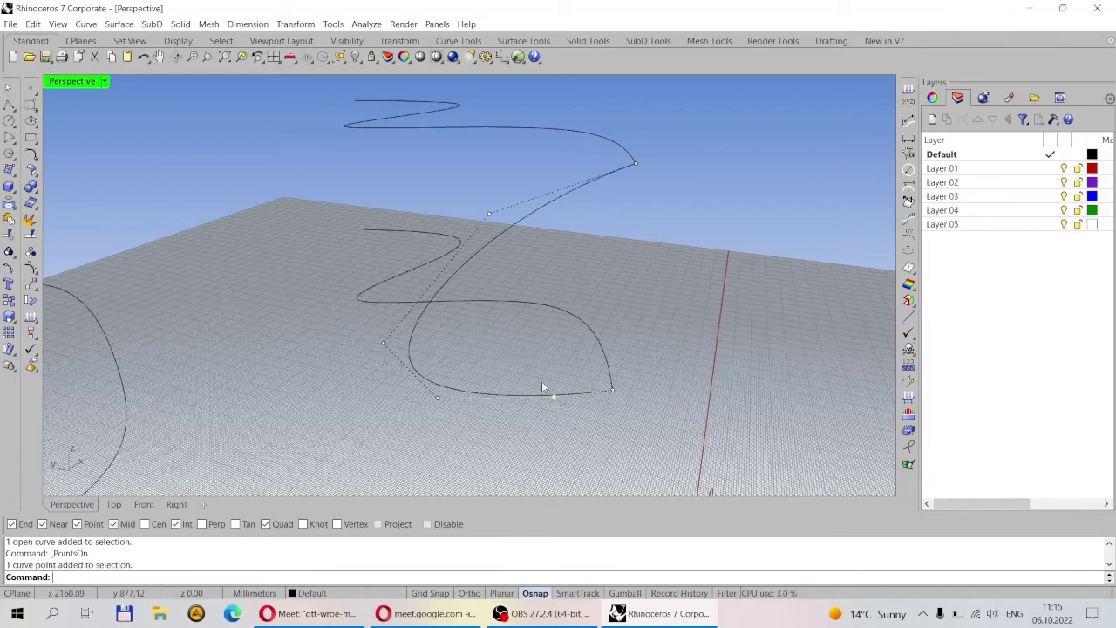
key("Delete")
left_click_drag(437, 403, 572, 390)
right_click_drag(572, 389, 512, 386)
left_click(512, 386)
left_click_drag(508, 381, 660, 254)
right_click_drag(660, 254, 478, 209)
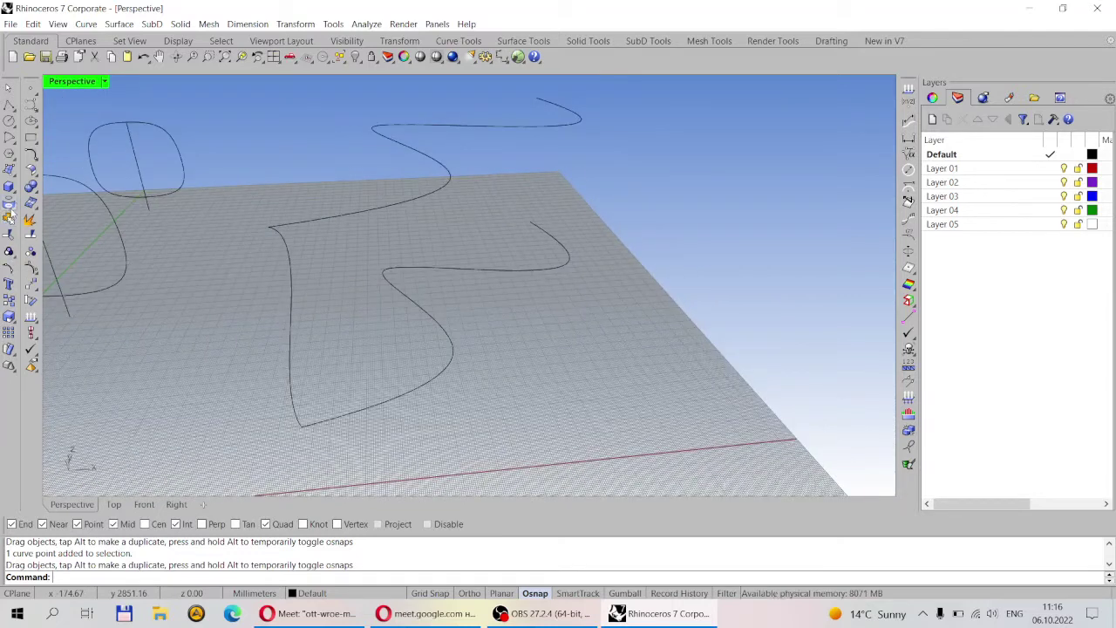
- Copy the connecting curve from its lower end to the far end of the lower wavy curve
left_click(291, 290)
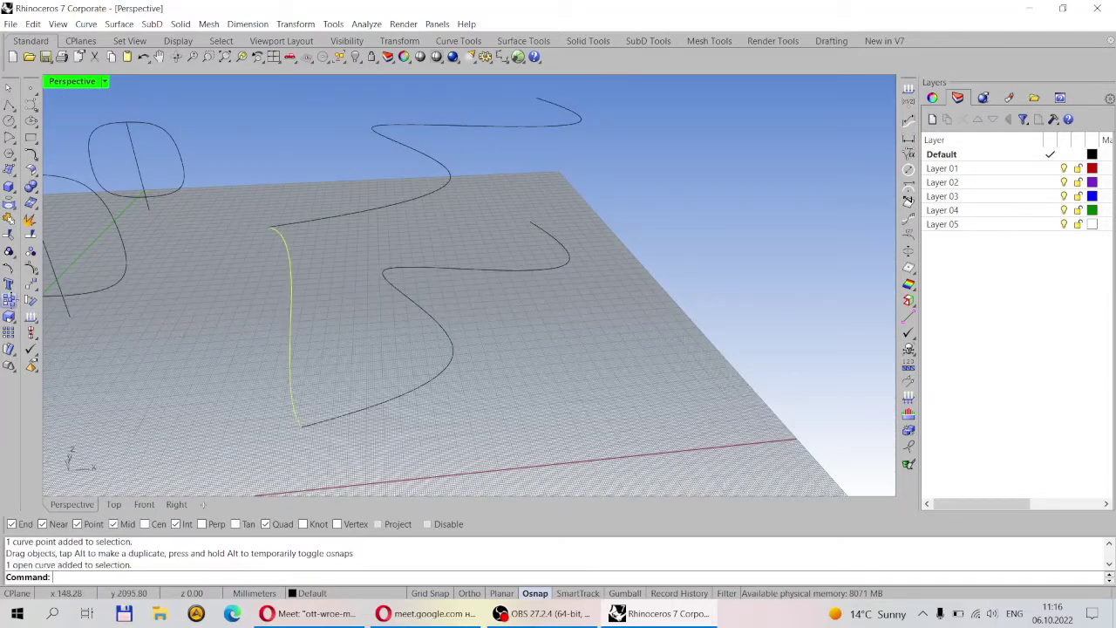
key("Return")
left_click(300, 428)
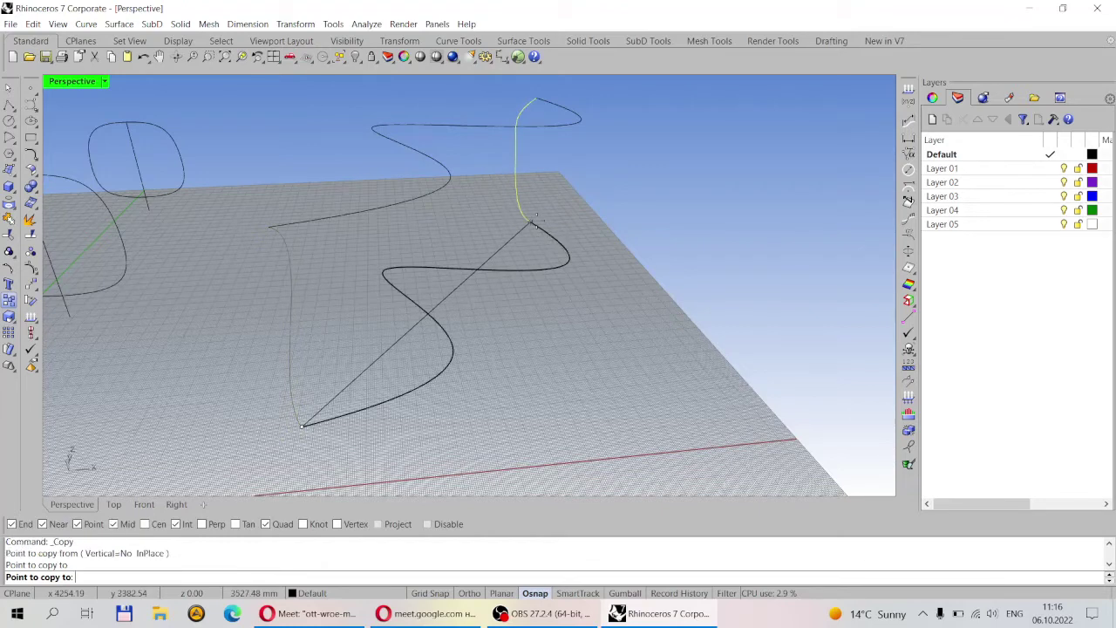
left_click(537, 218)
key("Return")
- Show the control points of the end curve farther along the positive Y direction and move two of them inward to reduce its bulge
right_click_drag(578, 219, 817, 263)
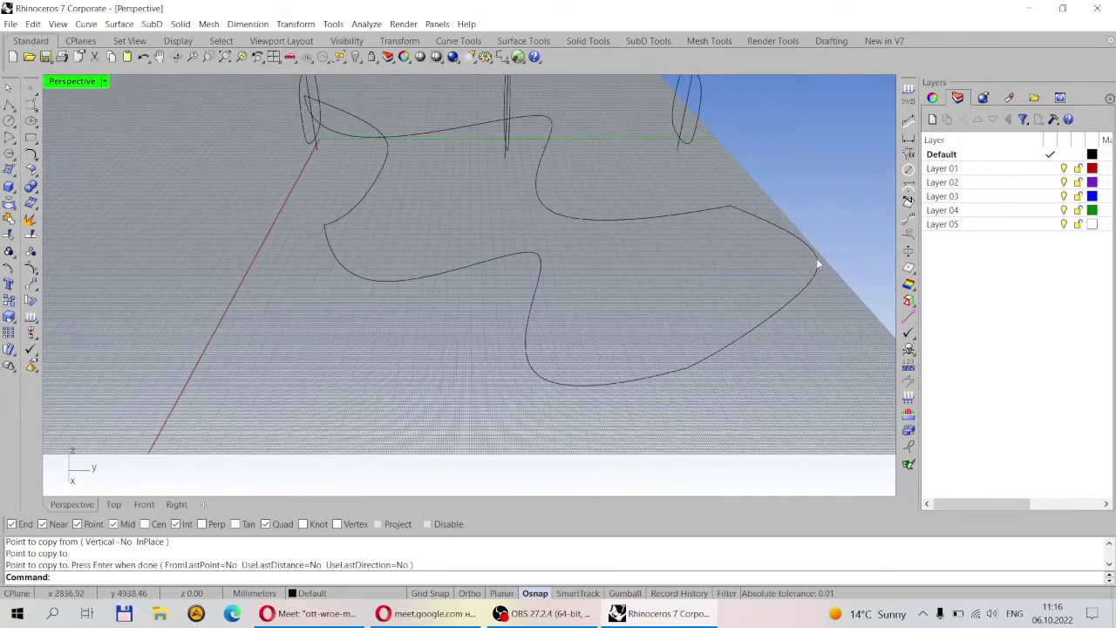
left_click(816, 261)
left_click(31, 268)
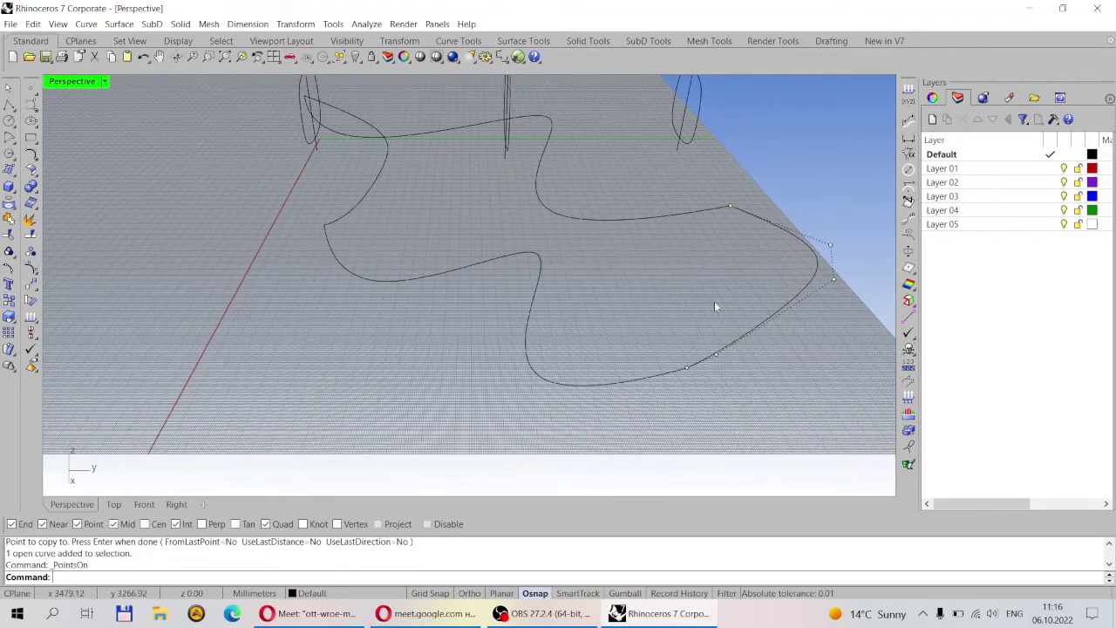
left_click(830, 245)
left_click_drag(830, 246, 757, 238)
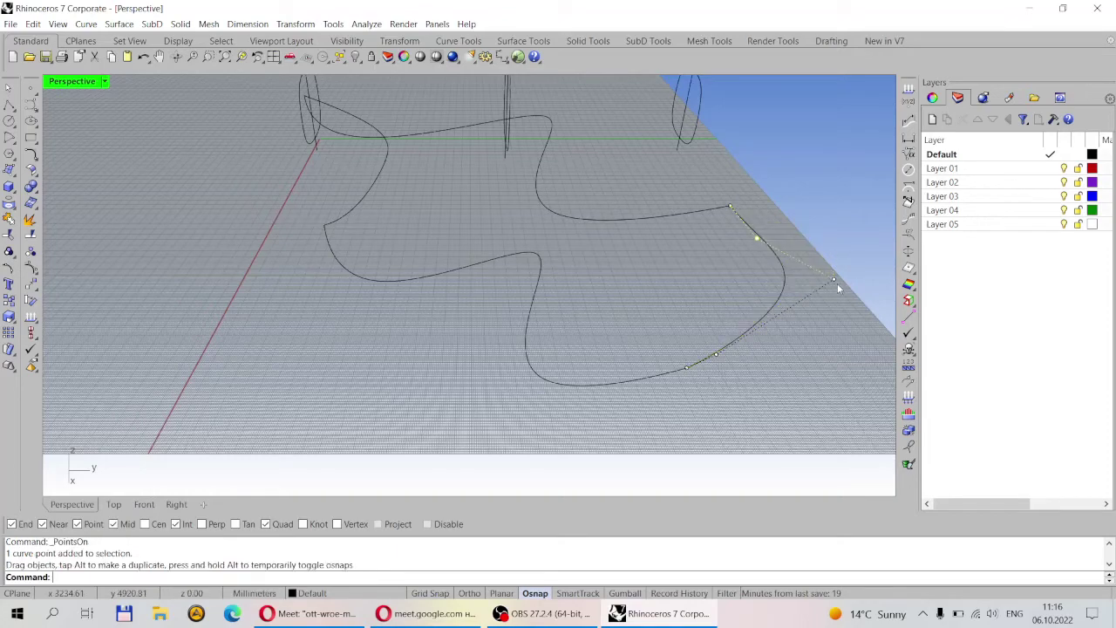
right_click_drag(837, 282, 558, 279)
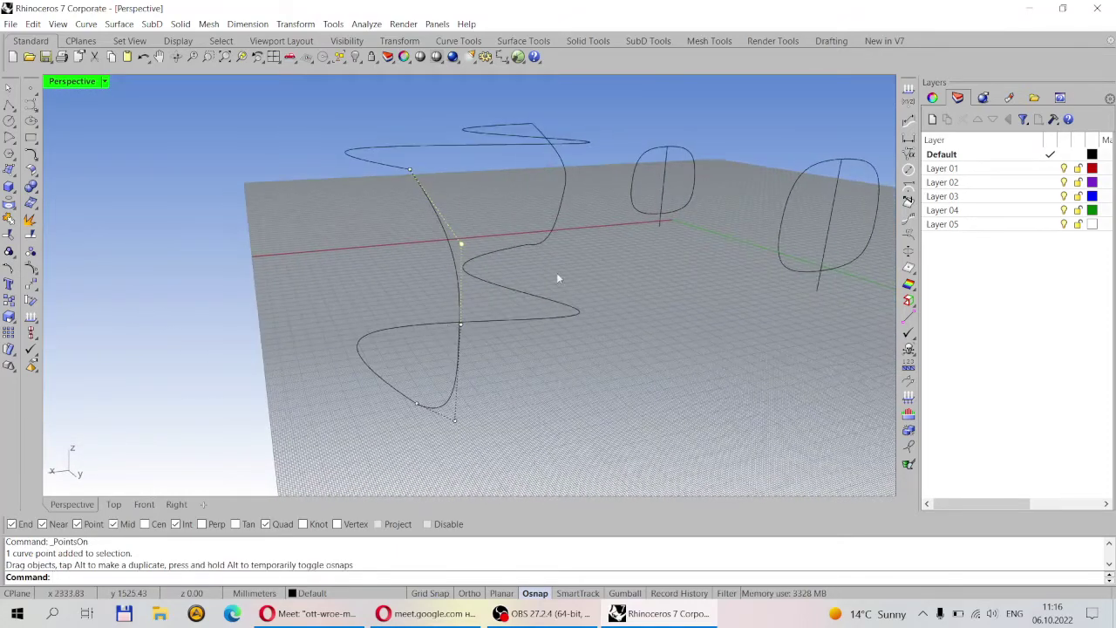
right_click_drag(491, 321, 626, 318)
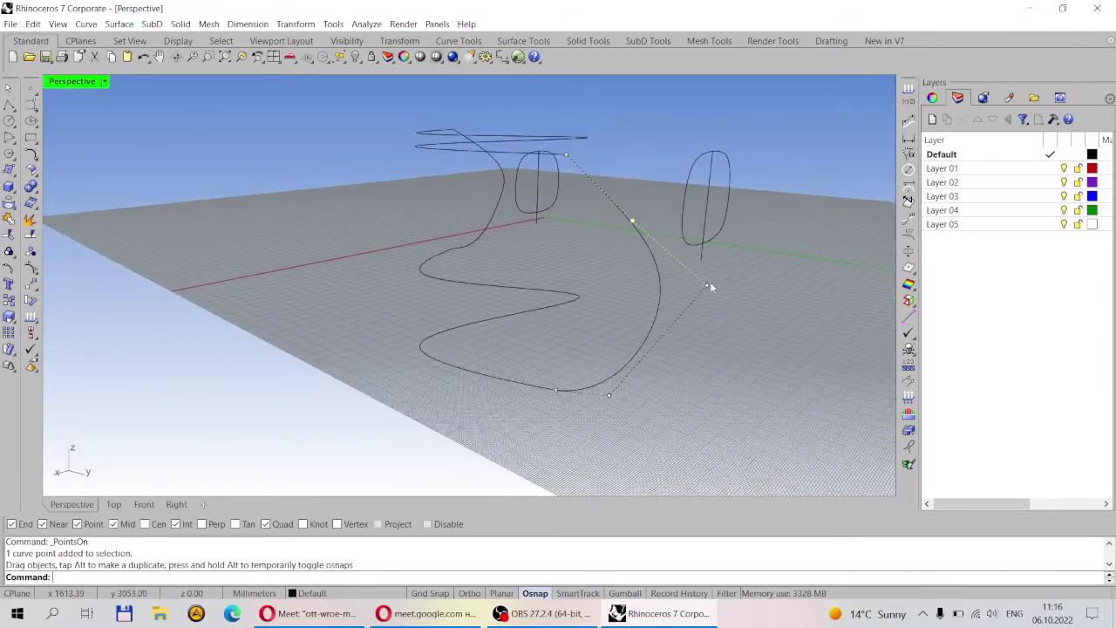
left_click_drag(707, 285, 598, 283, "shift")
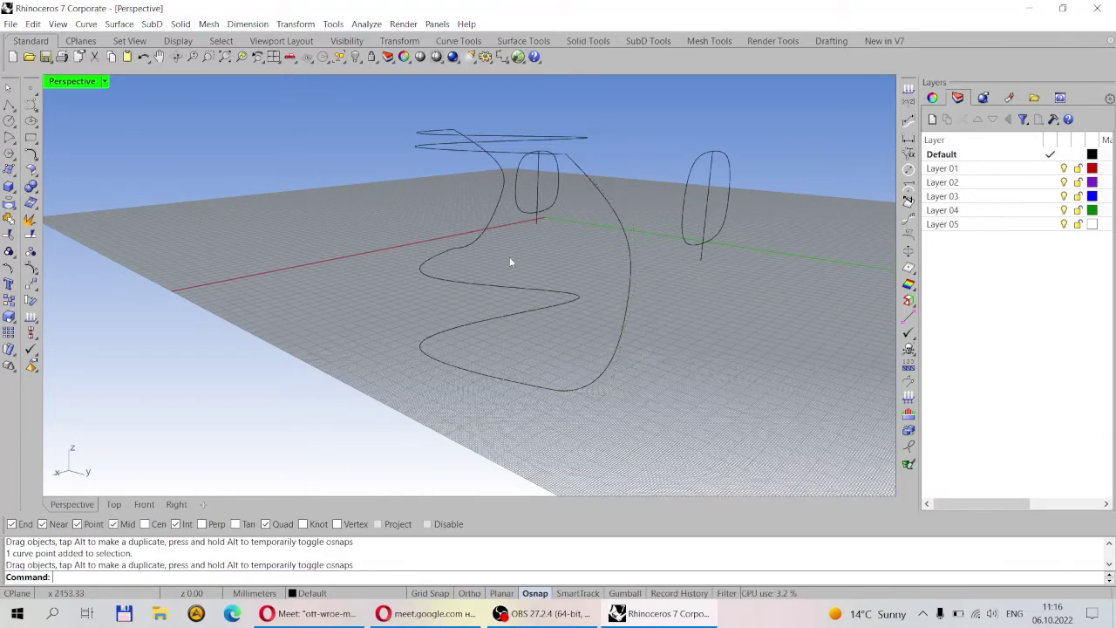
right_click_drag(509, 256, 539, 258)
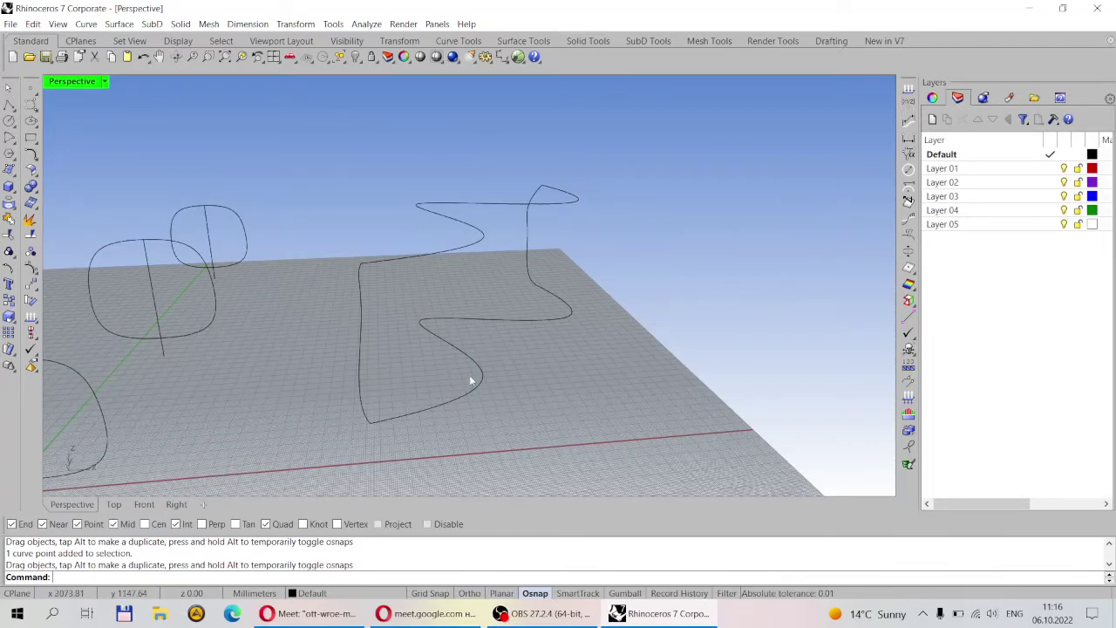
- Switch to the Opera browser and search Google Images for "ship hull" in a new tab
left_click(336, 611)
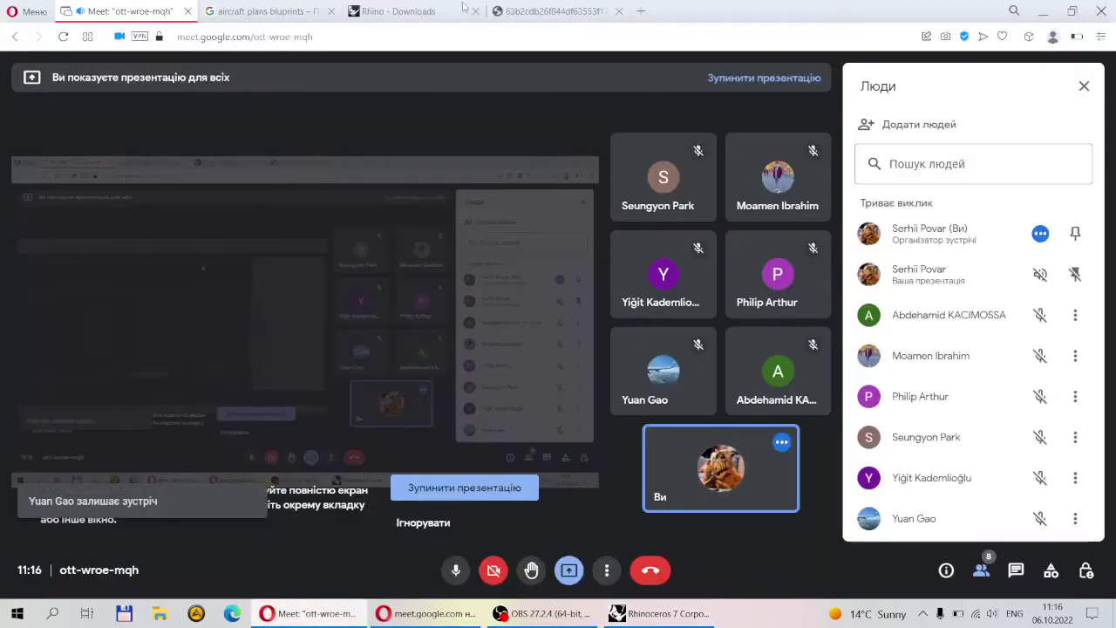
left_click(641, 11)
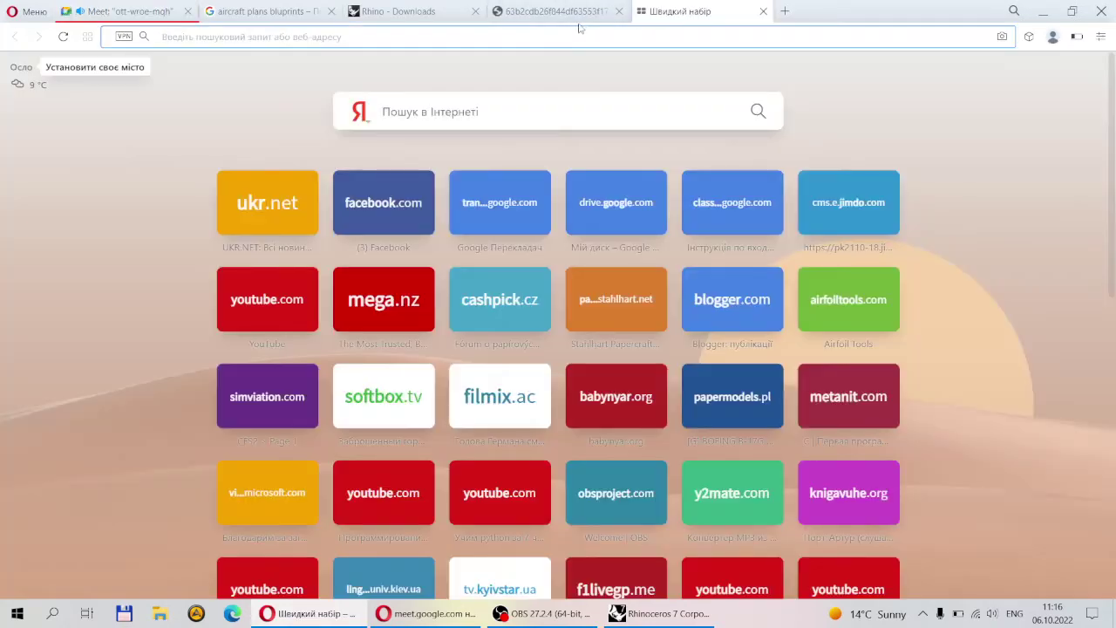
type("shi")
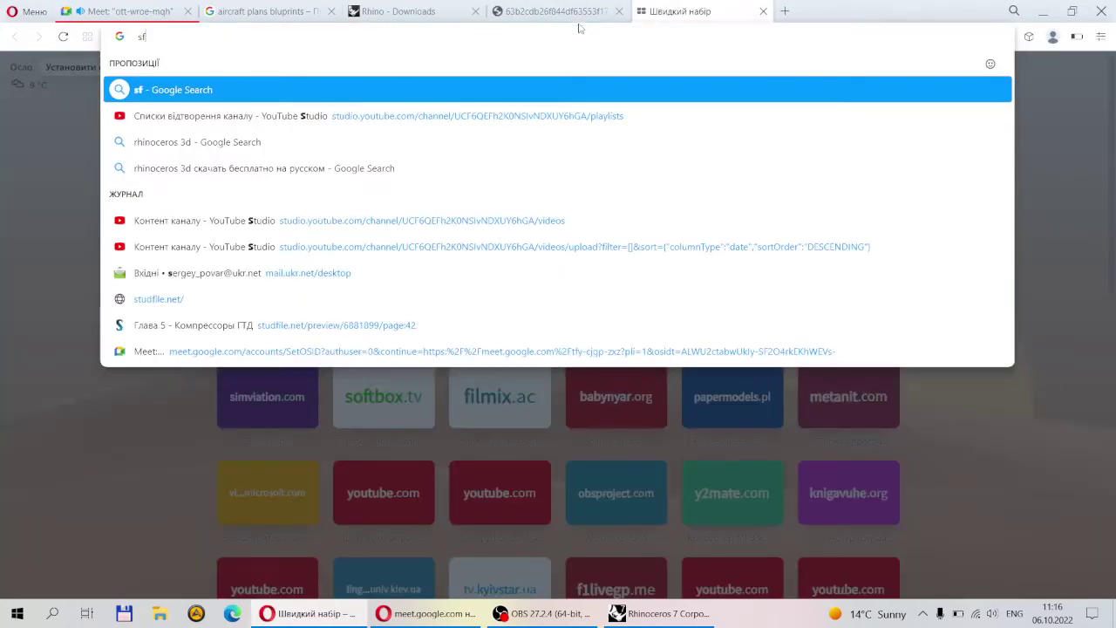
type("p")
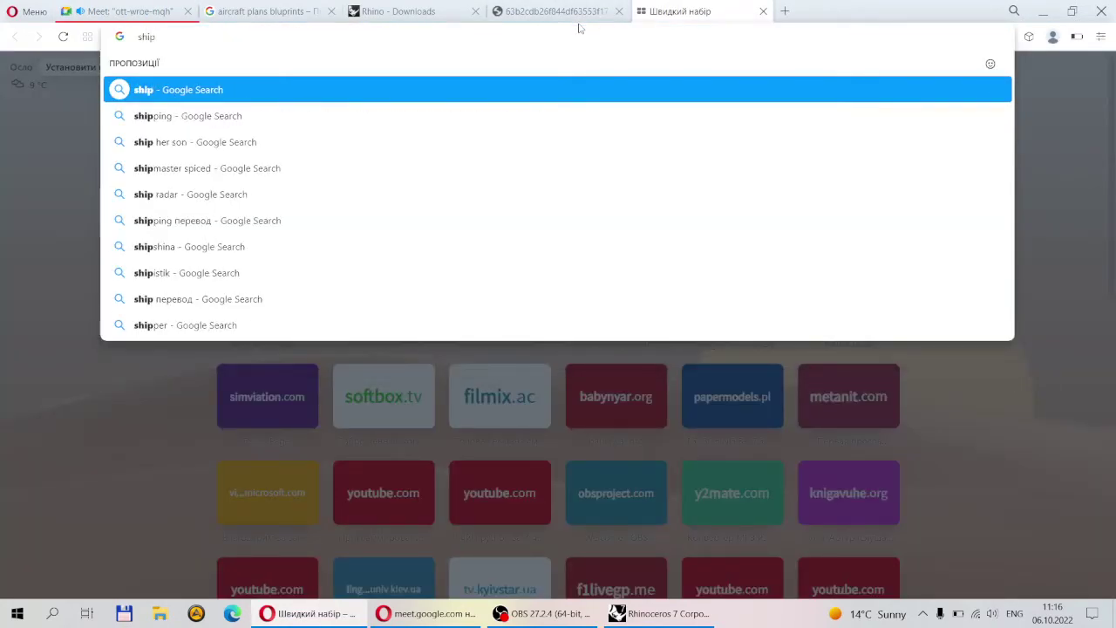
type(" hull")
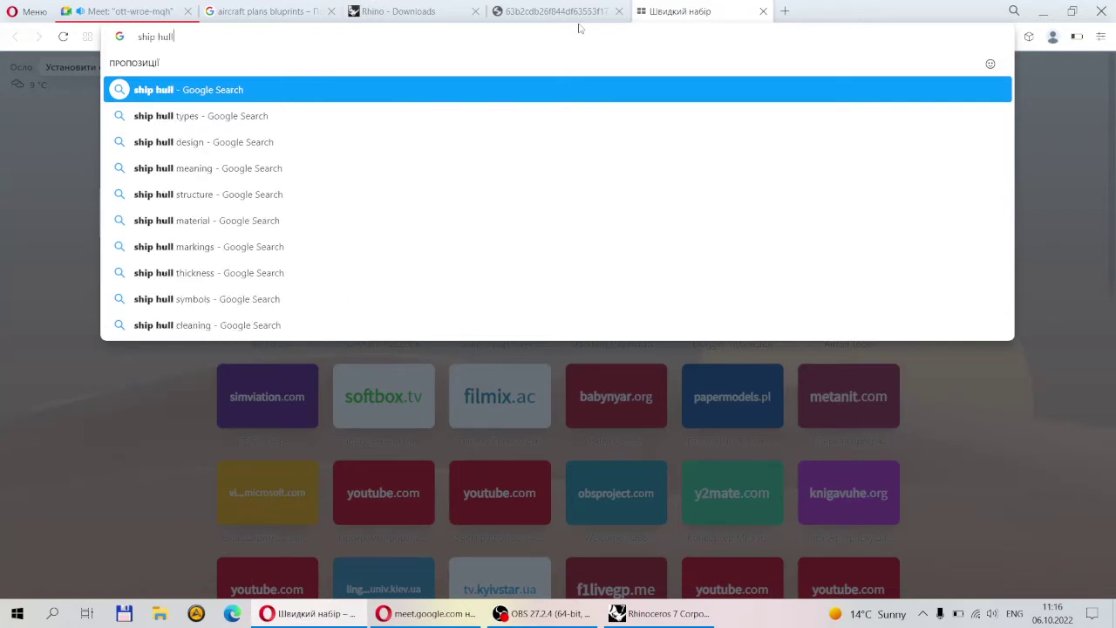
key("Return")
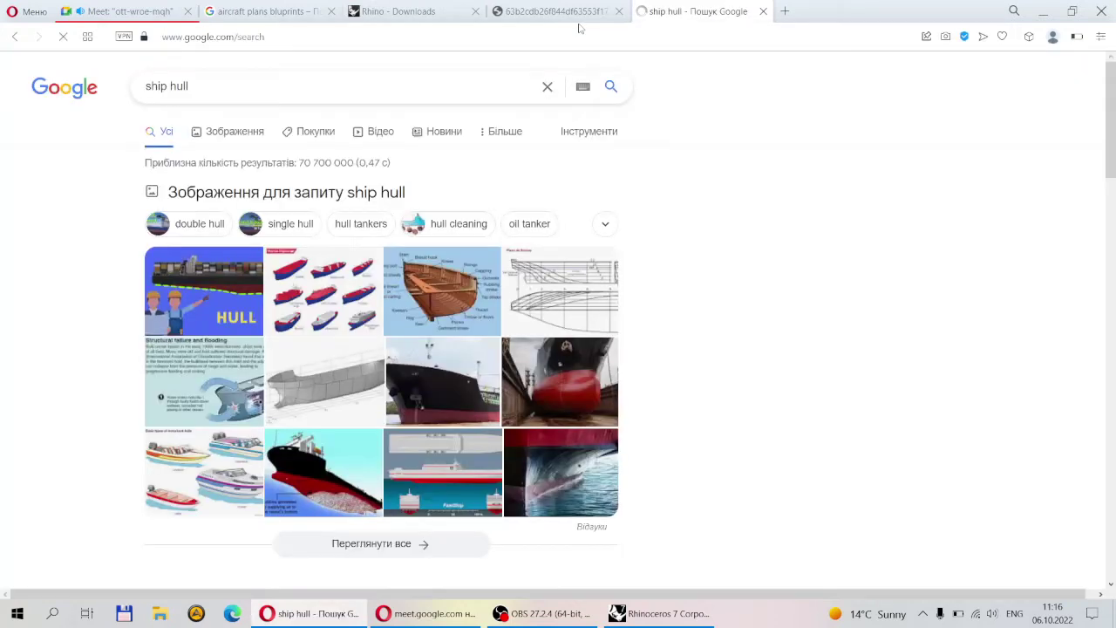
left_click(232, 140)
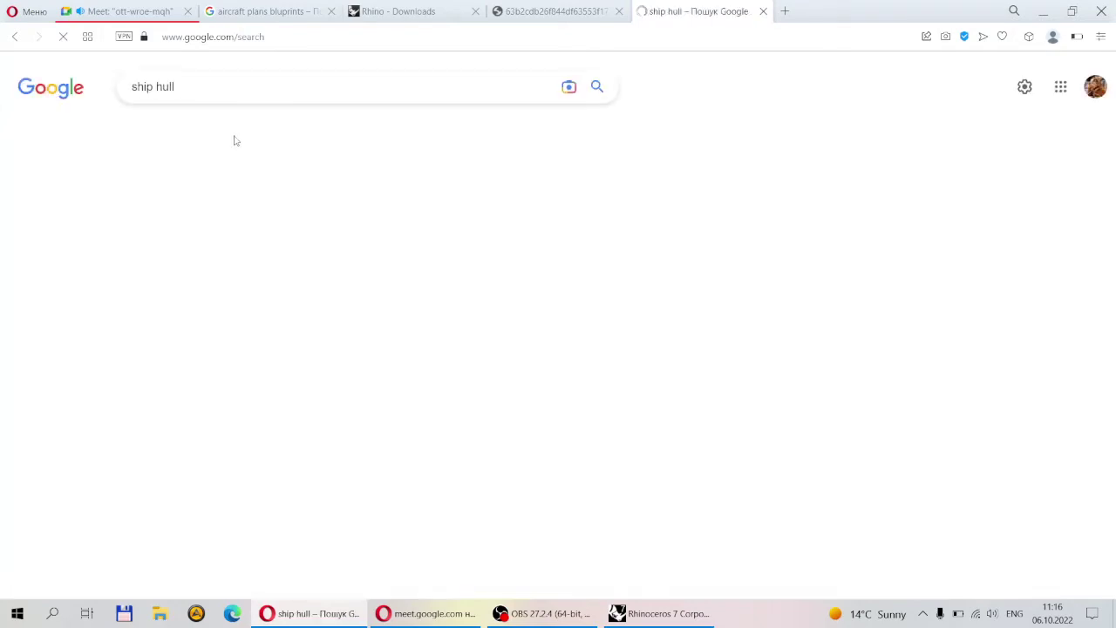
- Preview the "CFD Ship Hull - Physixfactor" image, look through the neighbouring results, and switch to Rhino
scroll(505, 162, "down", 2)
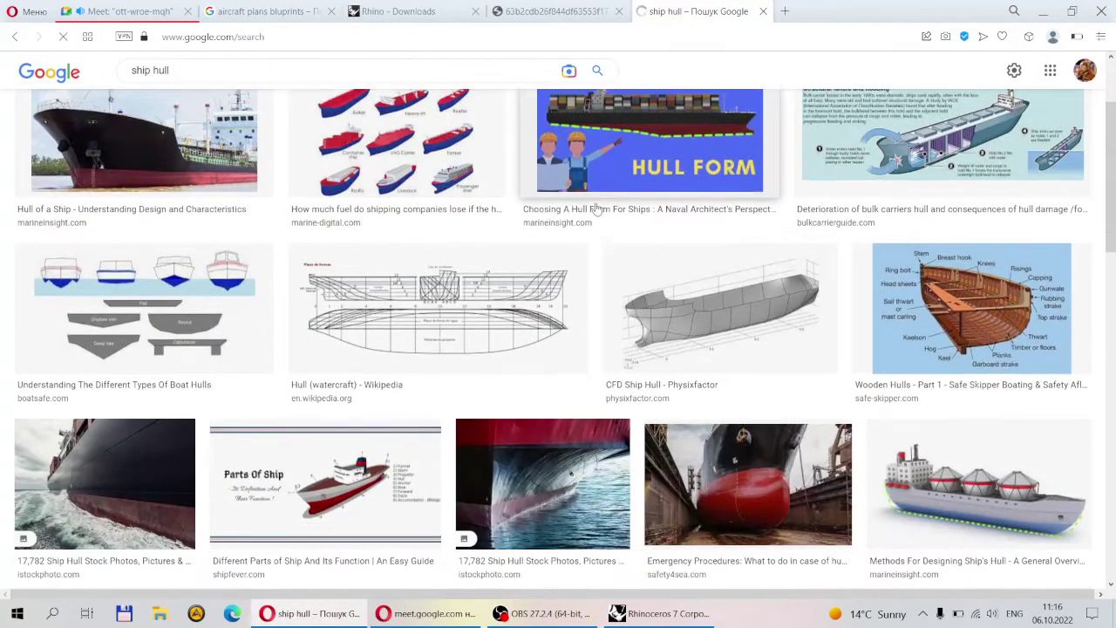
left_click(744, 287)
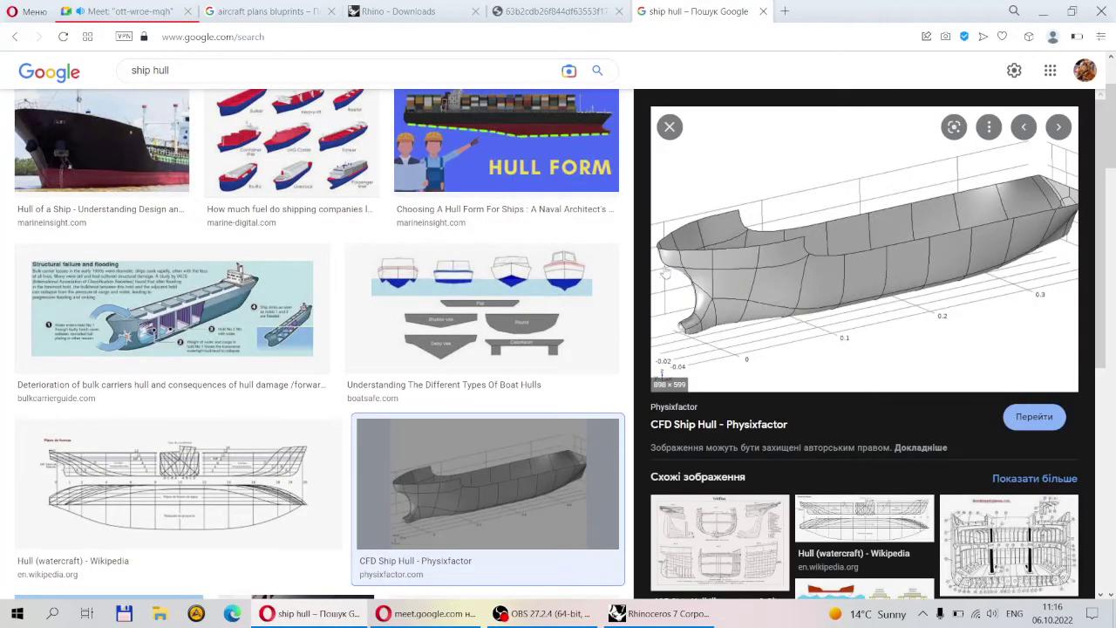
scroll(573, 276, "down", 1)
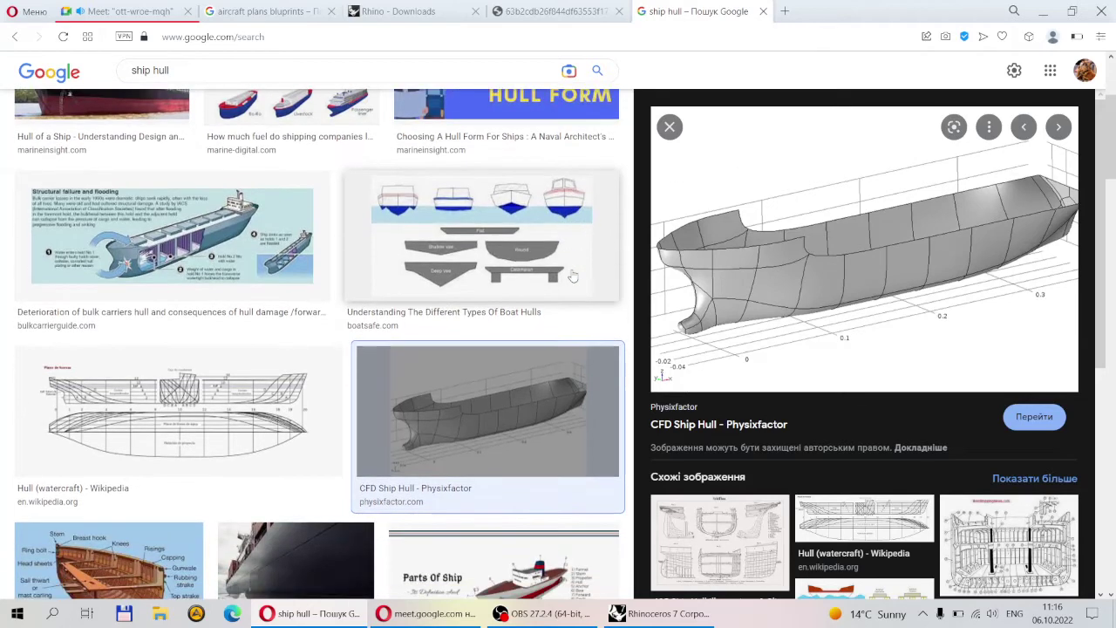
scroll(573, 275, "down", 2)
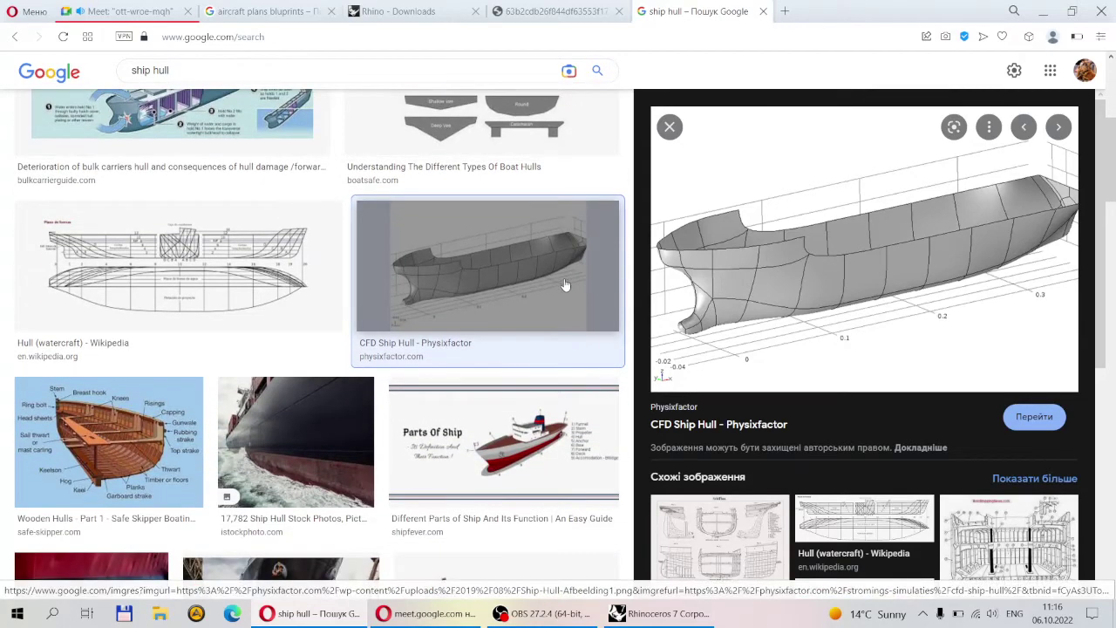
left_click(660, 613)
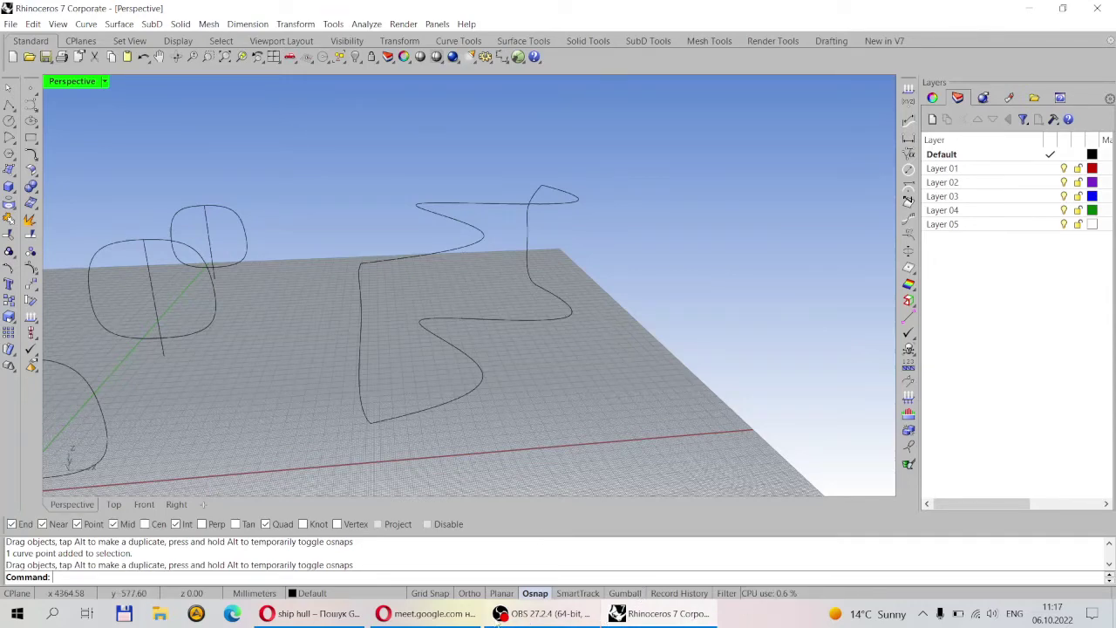
- Return to Opera and preview the related images "Hull form modelling in GeniE" and "Analysis of the effect of hull vane on ship resistance"
left_click(307, 616)
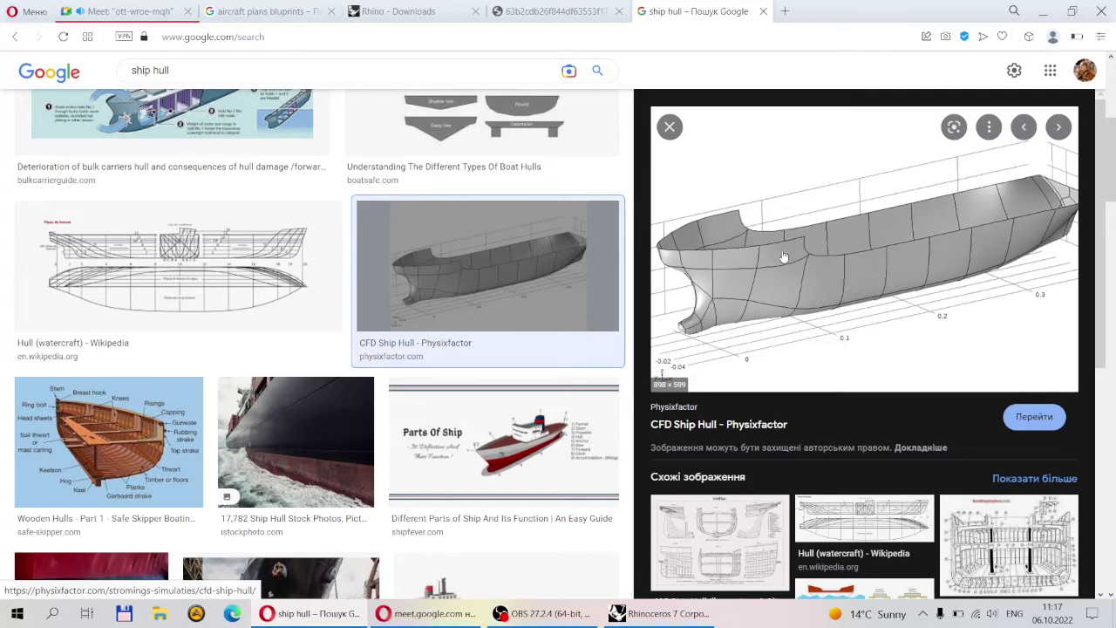
scroll(784, 258, "down", 2)
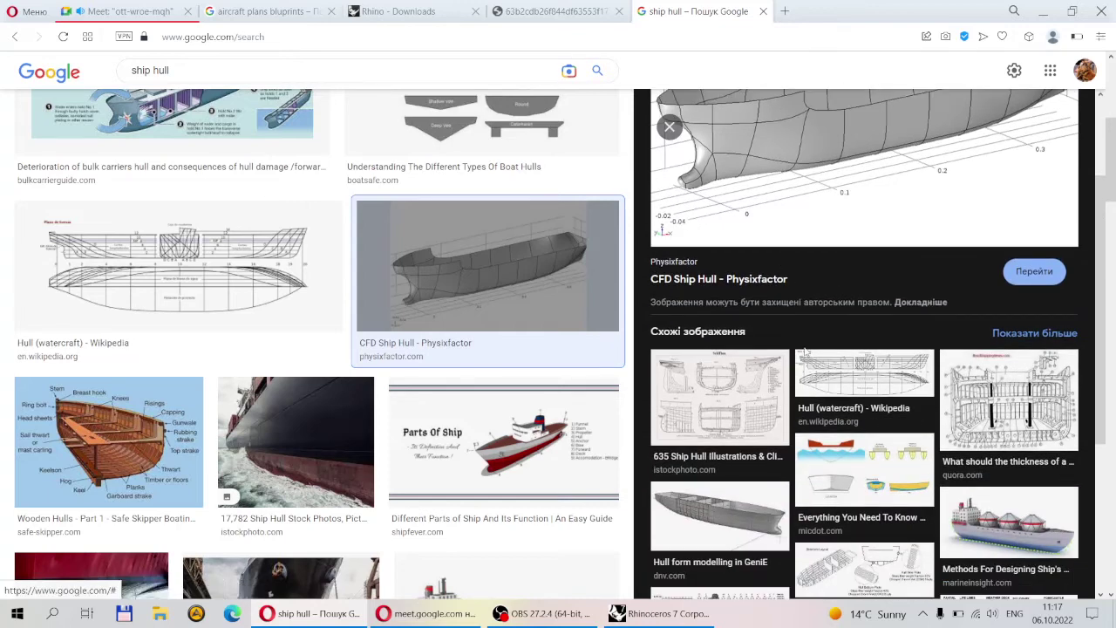
left_click(691, 523)
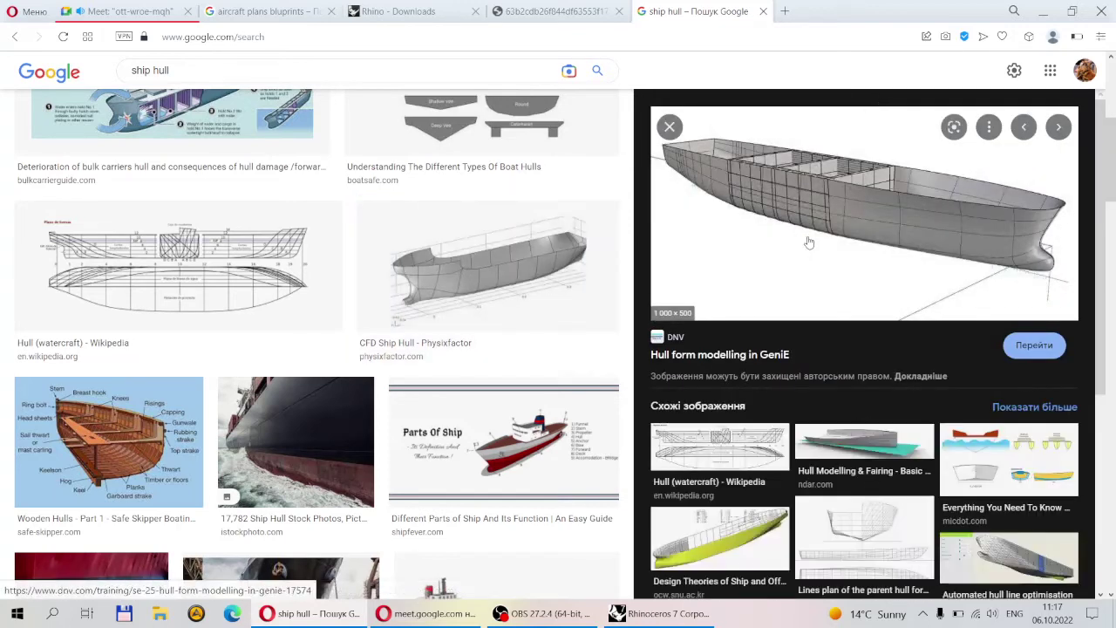
scroll(799, 247, "down", 3)
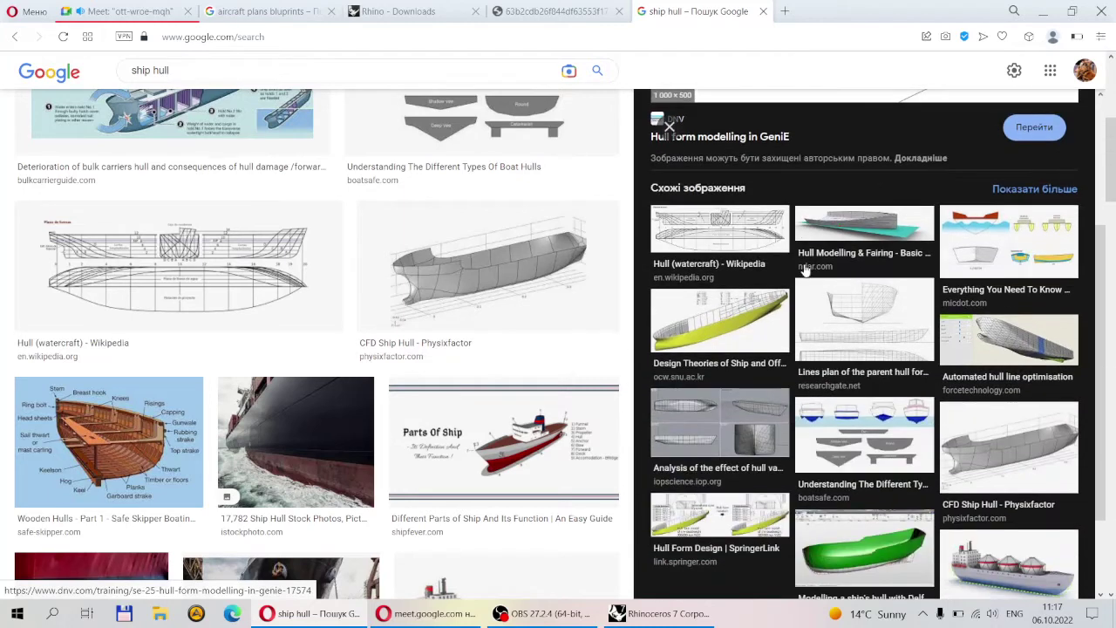
left_click(722, 428)
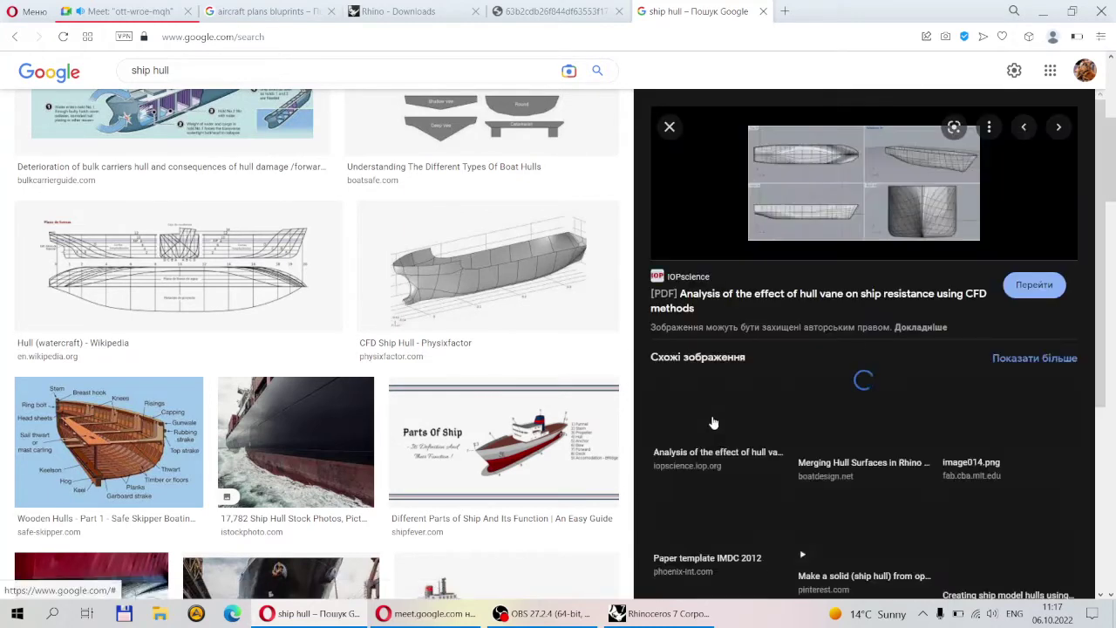
- Preview the "CFD Ship Hull - Physixfactor" image again and switch to Rhino
left_click(527, 290)
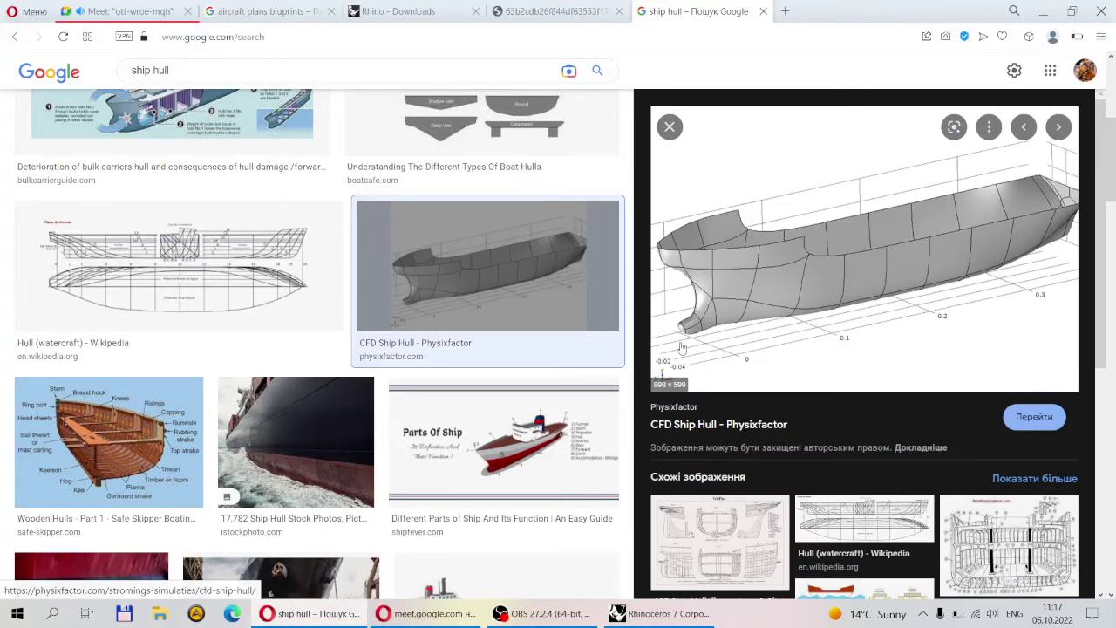
left_click(660, 613)
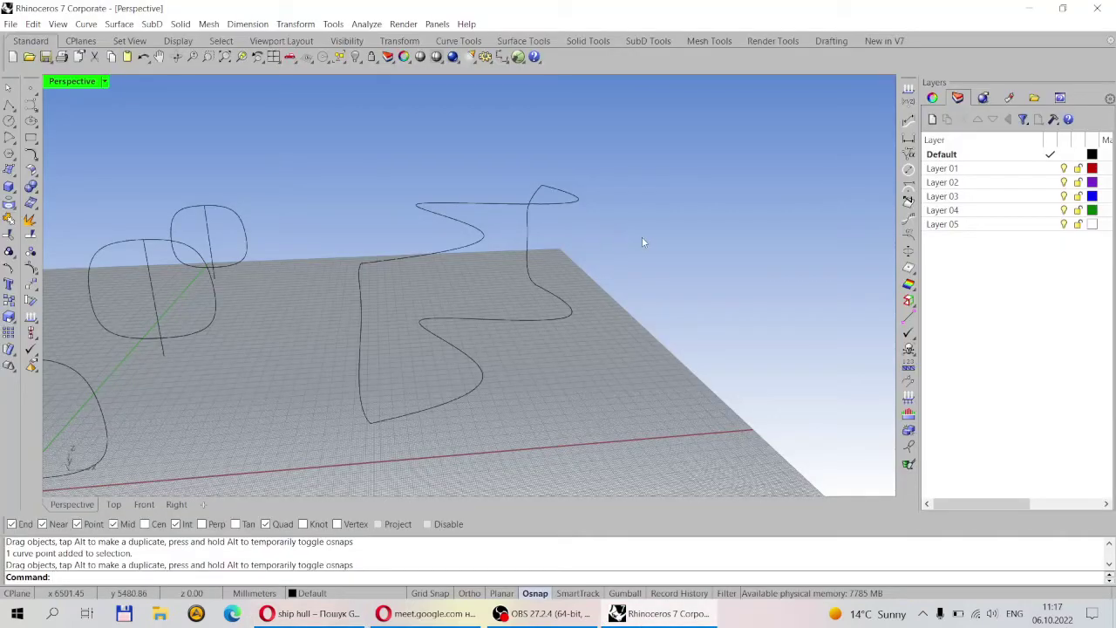
- Sweep a surface along the two wavy rail curves using both shaped end curves as cross sections, without changing the cross sections
right_click_drag(643, 241, 618, 258)
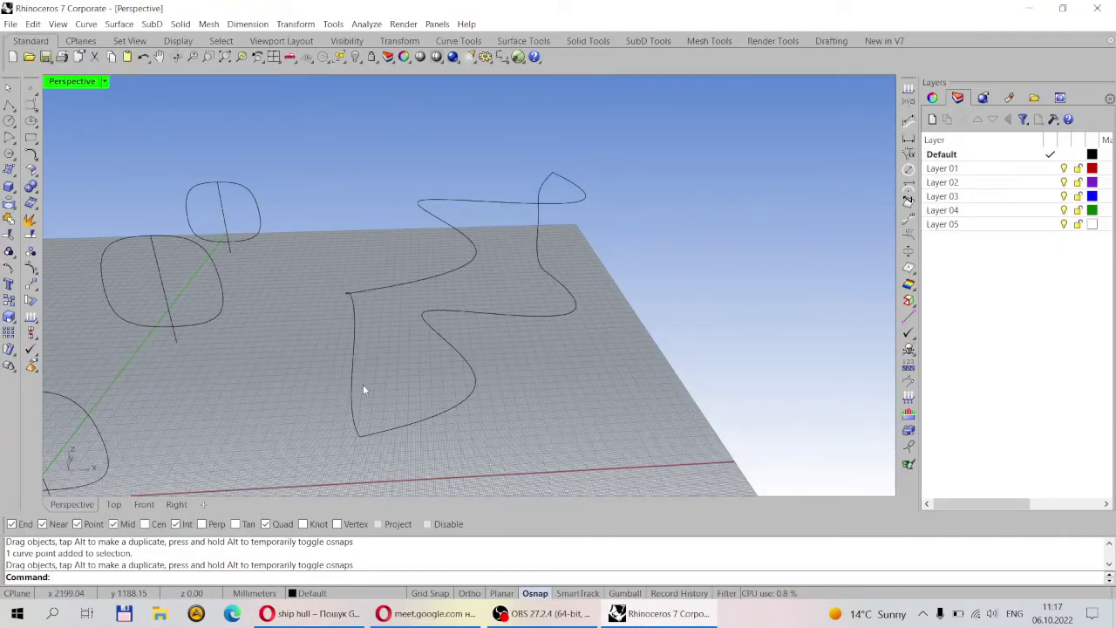
right_click_drag(363, 384, 401, 305)
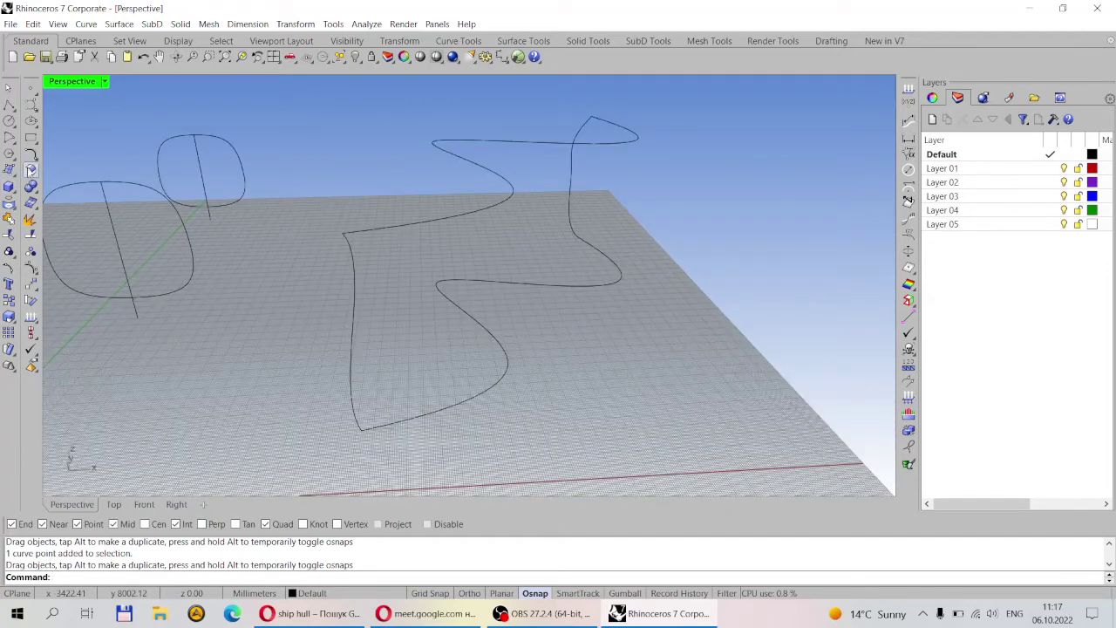
left_click(11, 172)
left_click(56, 224)
left_click(392, 226)
left_click(424, 423)
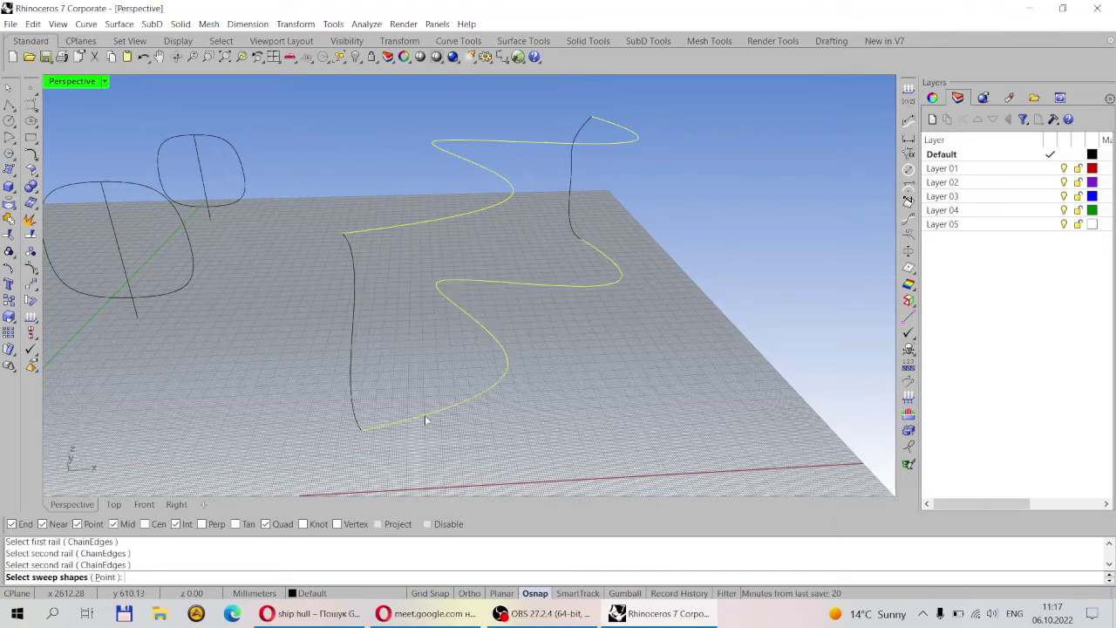
left_click(360, 418)
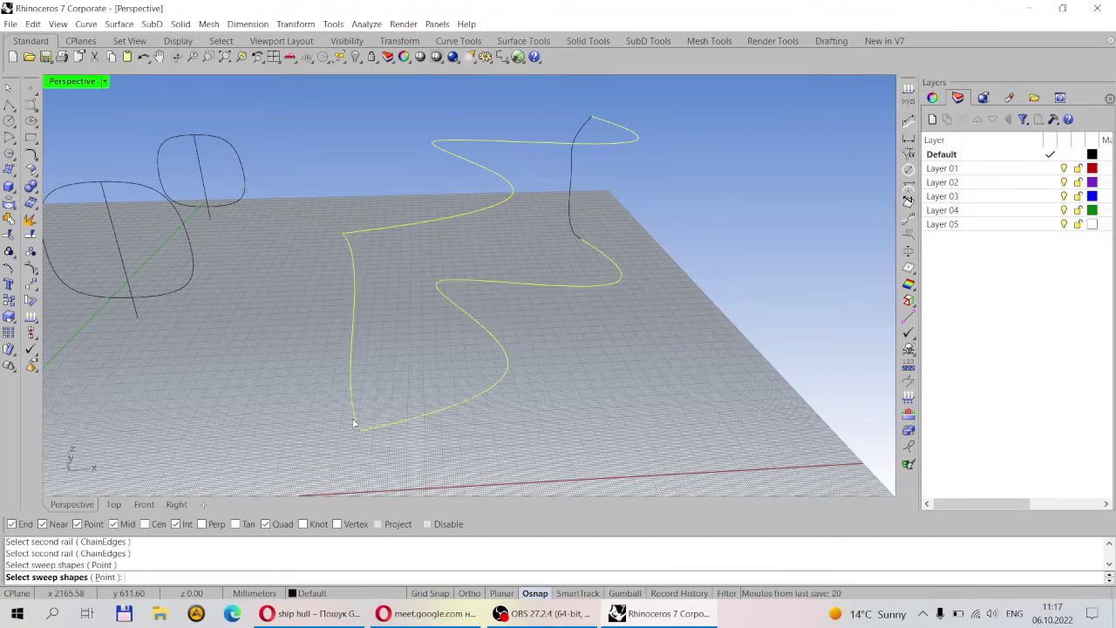
left_click(570, 234)
key("Return")
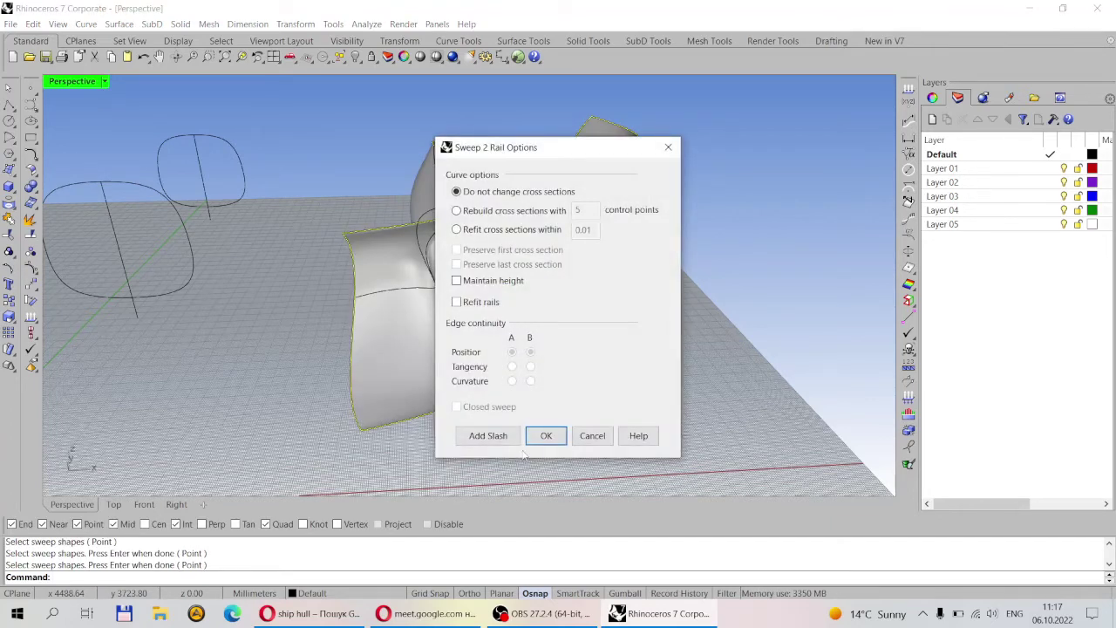
left_click(545, 436)
- Inspect the swept surface from several sides, and delete it along with its two rail and two end curves
right_click_drag(568, 406, 661, 306)
scroll(481, 253, "up", 3)
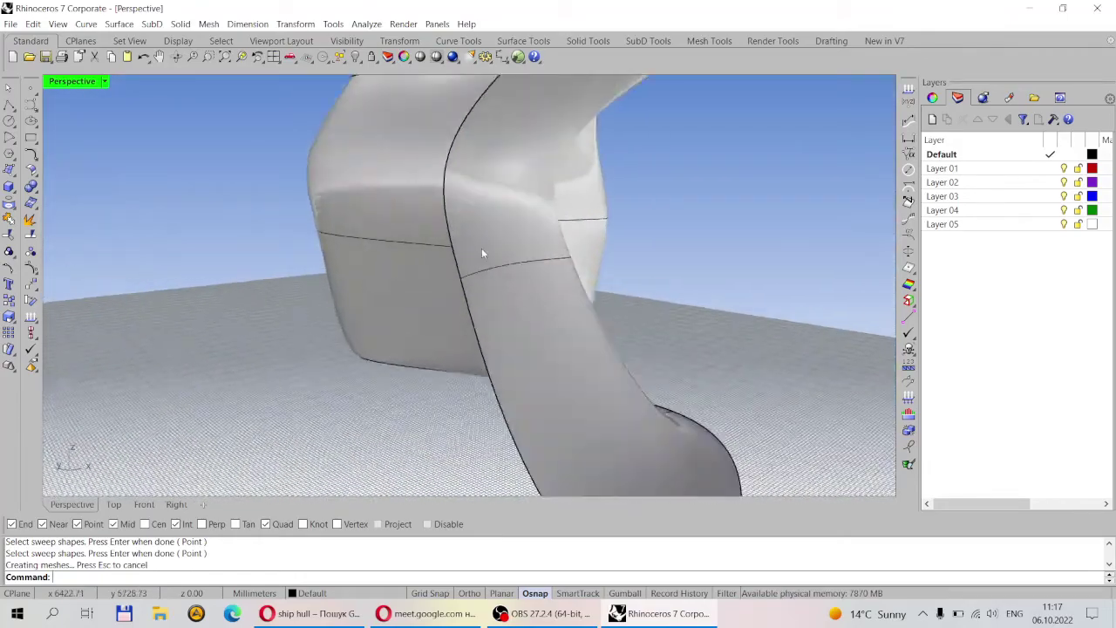
mouse_move(482, 253)
right_mouse_down()
mouse_move(630, 314)
mouse_move(616, 369)
mouse_move(668, 292)
mouse_move(490, 286)
mouse_move(553, 259)
mouse_move(501, 254)
mouse_move(326, 281)
mouse_move(606, 185)
mouse_move(394, 200)
mouse_move(331, 139)
mouse_move(411, 207)
mouse_move(544, 172)
mouse_move(430, 251)
mouse_move(461, 251)
mouse_move(371, 367)
right_mouse_up()
scroll(490, 286, "down", 3)
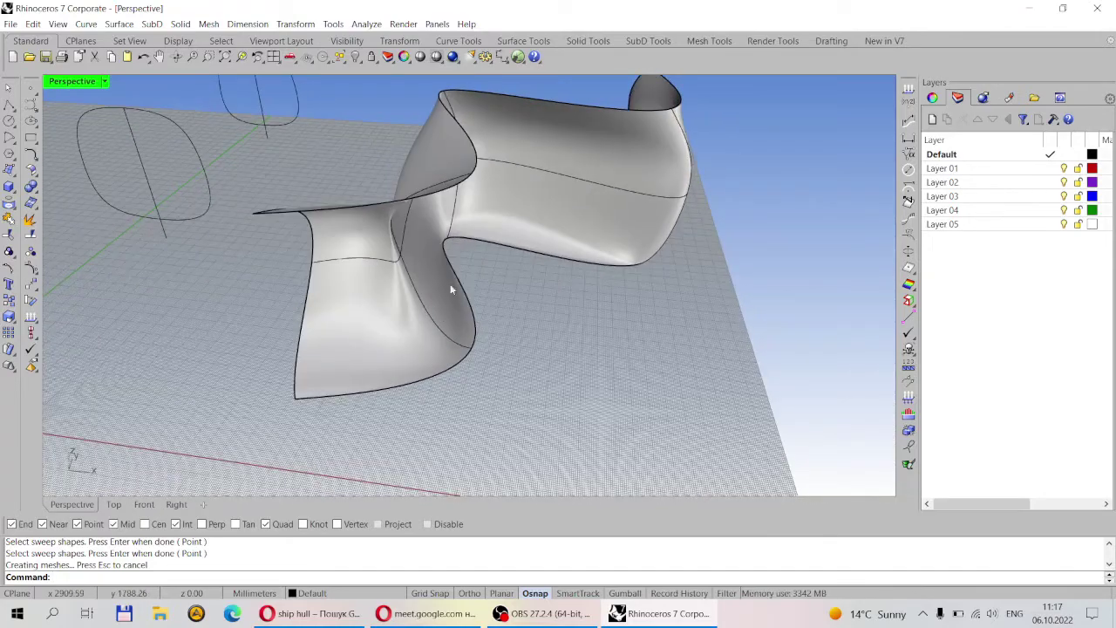
right_click_drag(439, 99, 368, 178)
right_click_drag(483, 251, 436, 253)
left_click(425, 239)
key("Delete")
right_click_drag(502, 192, 651, 291)
left_click_drag(601, 384, 421, 103)
key("Delete")
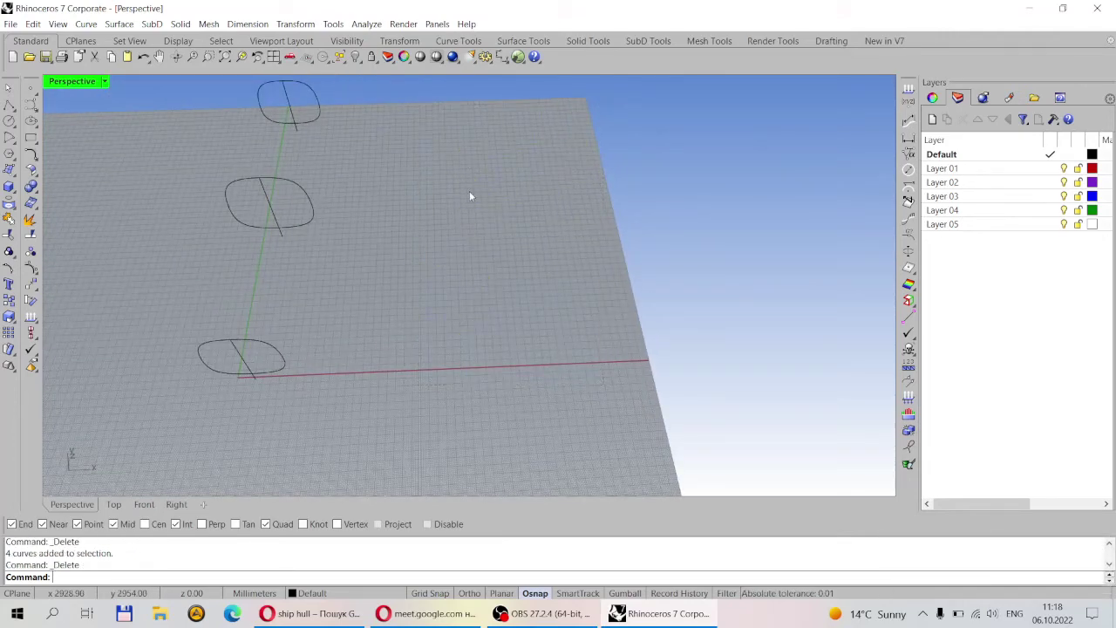
- Loft a Normal-style surface through the positive X halves of the three section curves along the Y axis, without simplifying them
right_click_drag(464, 230, 432, 301)
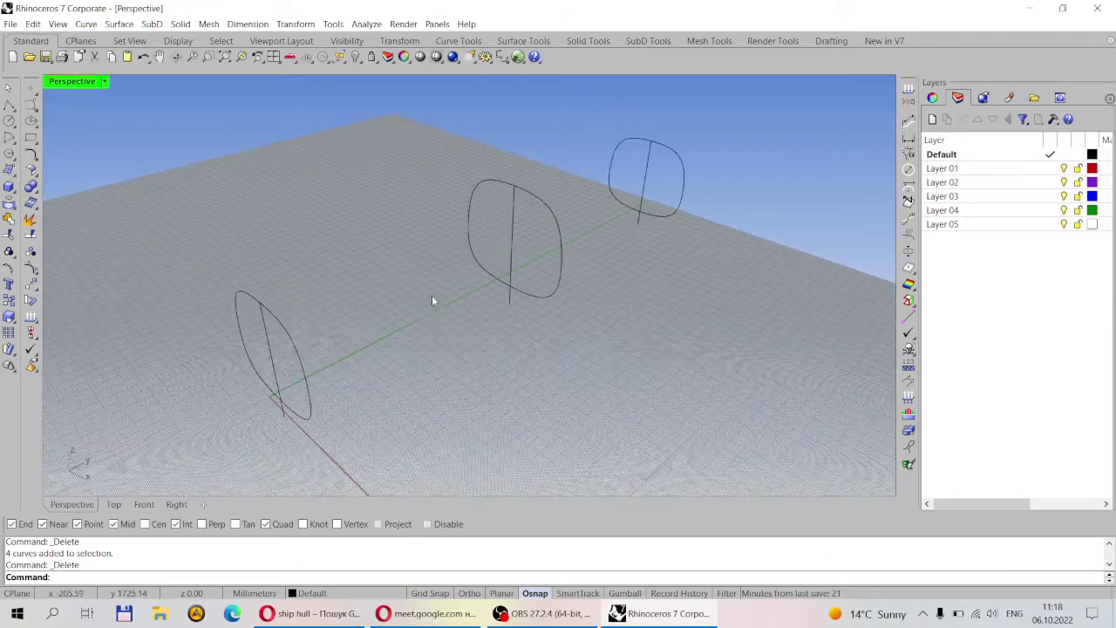
left_click(9, 175)
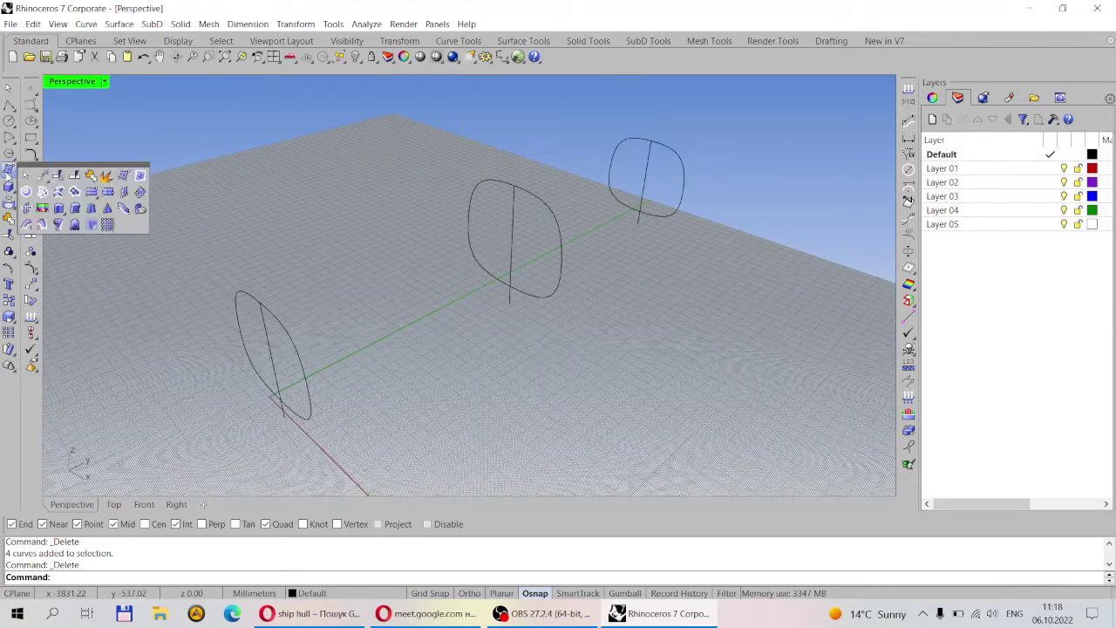
left_click(56, 197)
left_click(296, 349)
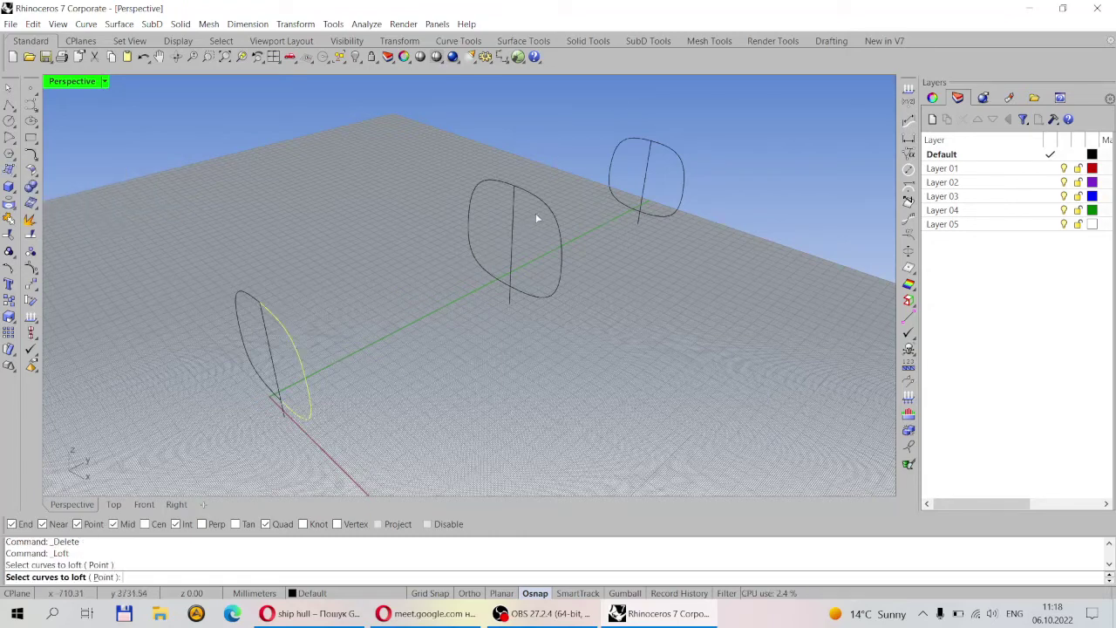
left_click(550, 207)
left_click(684, 163)
key("Return")
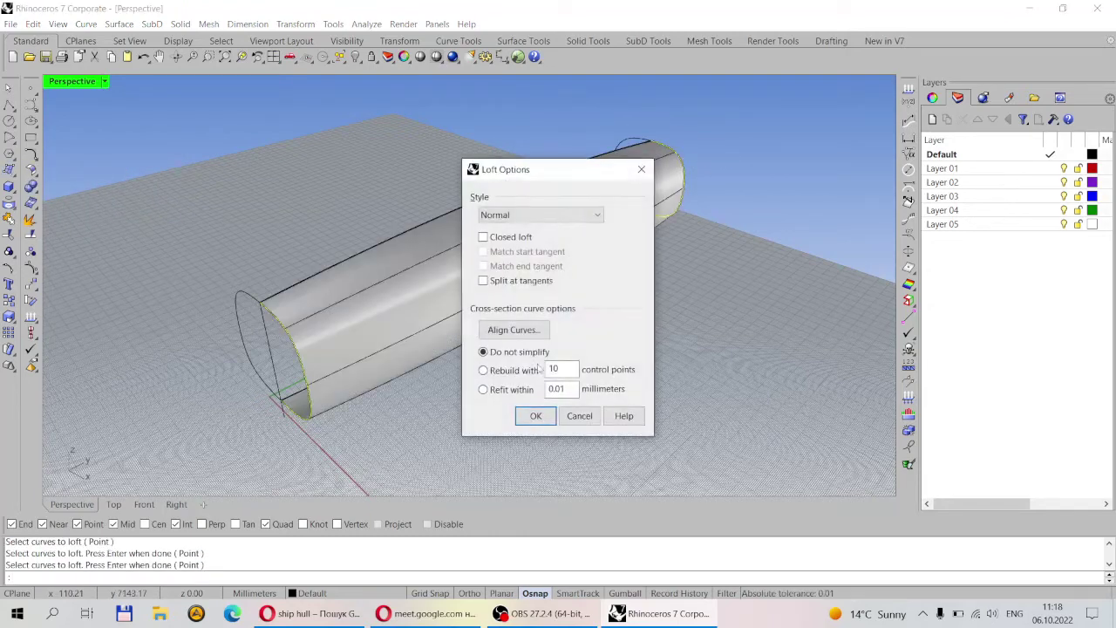
left_click(521, 421)
- Examine the curvature of the lofted half-hull surface from several angles
mouse_move(521, 407)
right_mouse_down()
mouse_move(460, 361)
mouse_move(512, 398)
right_mouse_up()
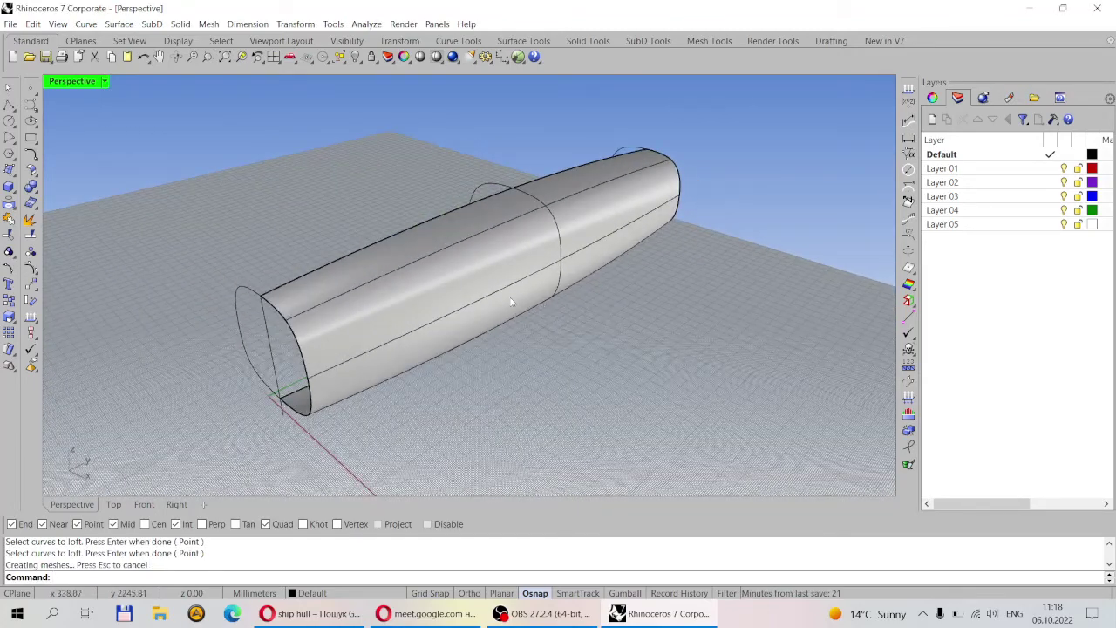
mouse_move(429, 273)
right_mouse_down()
mouse_move(558, 276)
mouse_move(431, 263)
right_mouse_up()
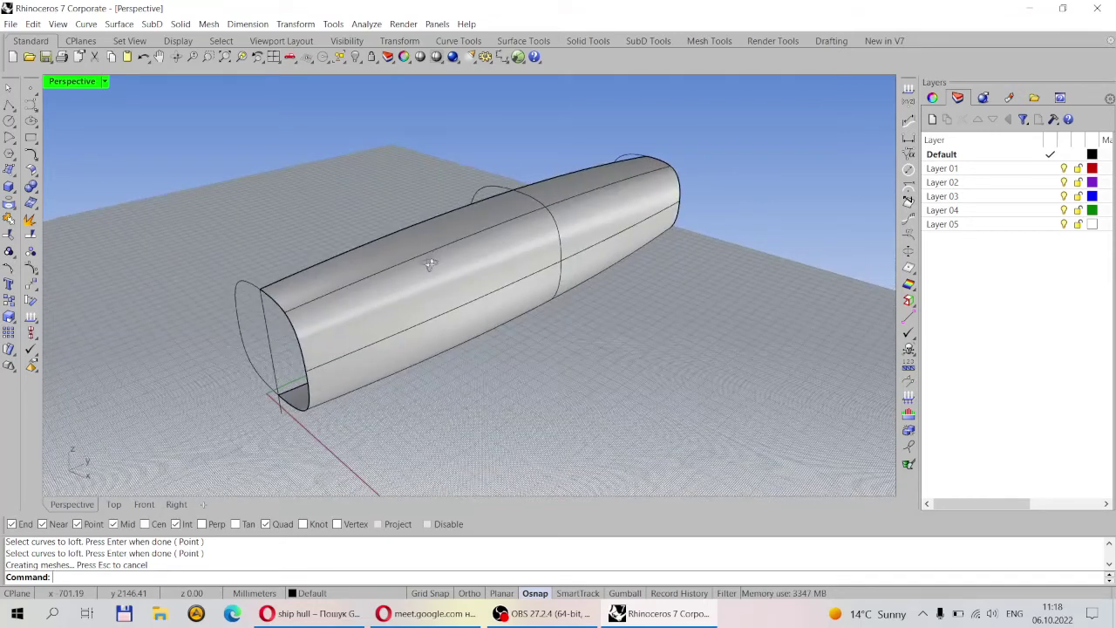
left_click(31, 171)
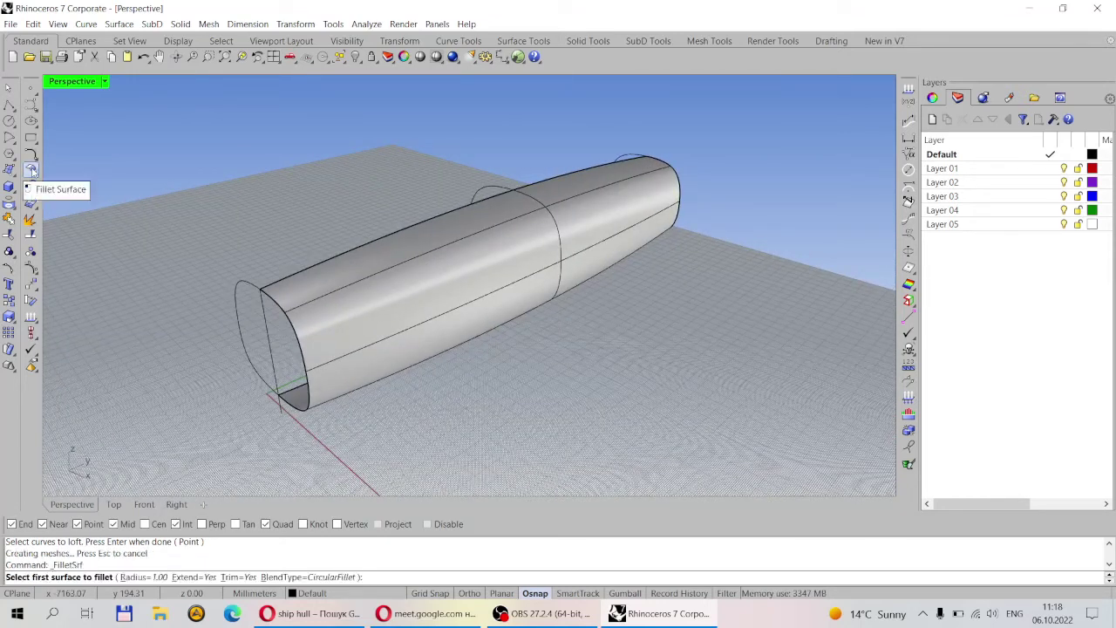
left_click(32, 171)
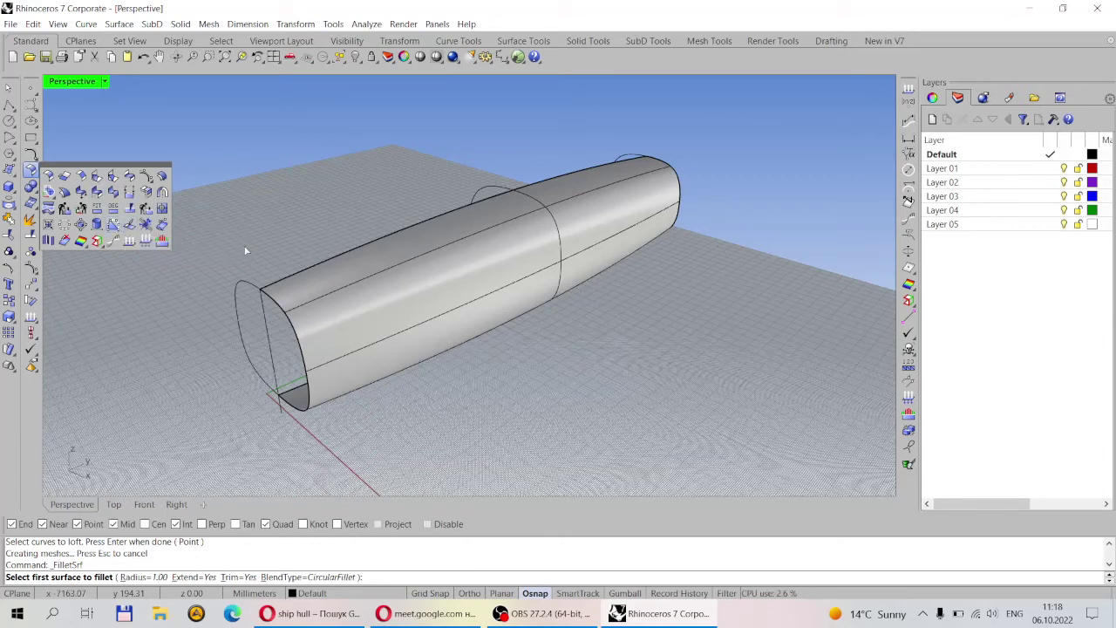
right_click_drag(332, 239, 318, 312)
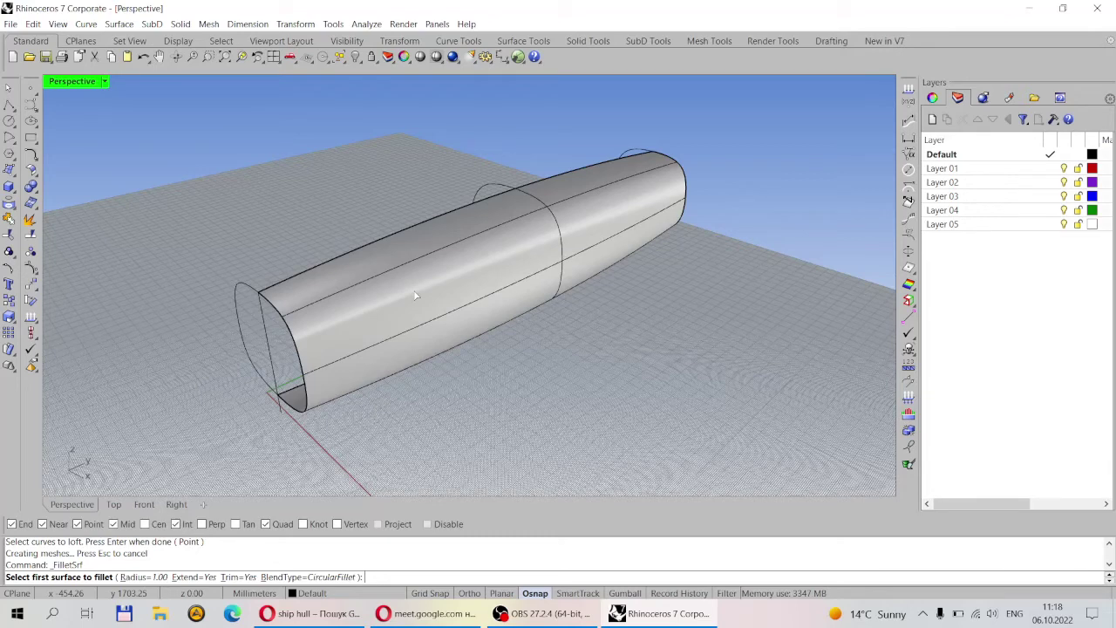
right_click_drag(415, 297, 502, 276)
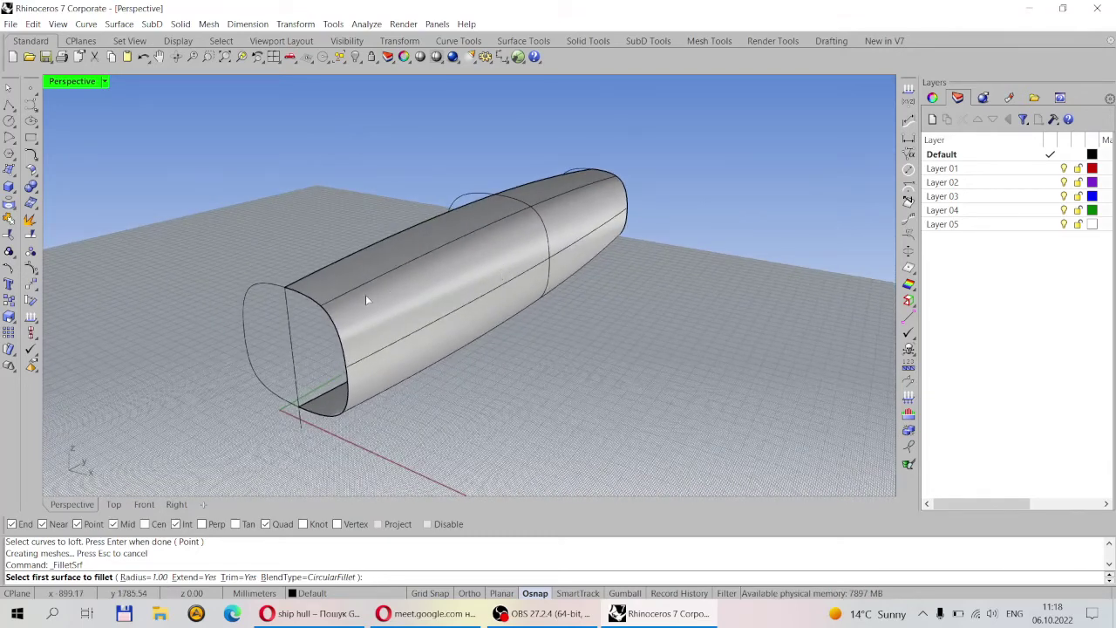
right_click_drag(365, 295, 431, 267)
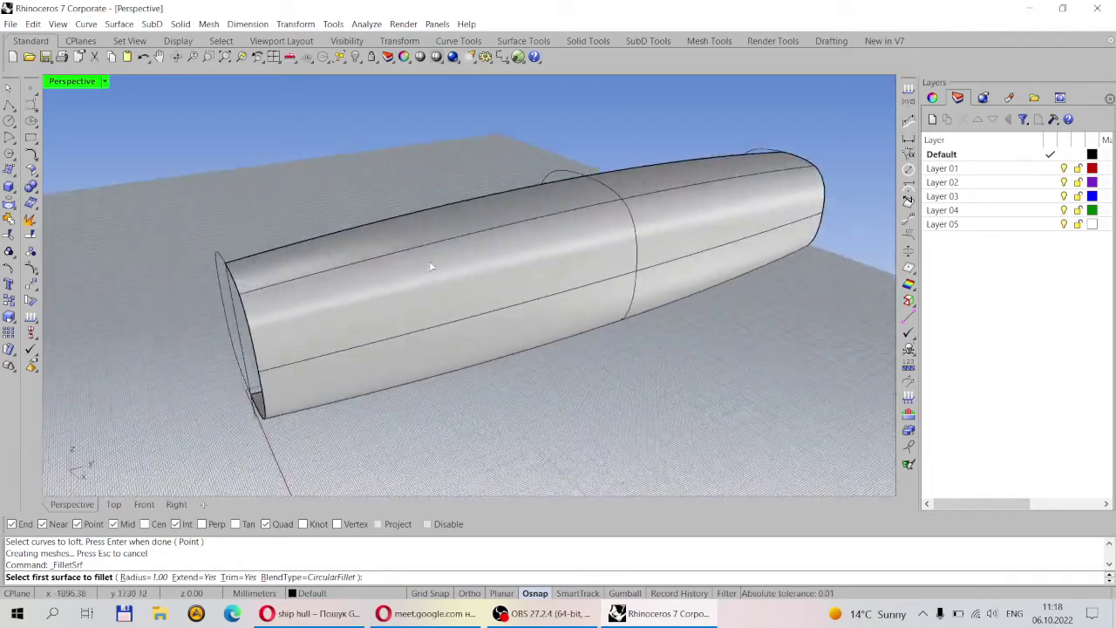
right_click_drag(638, 237, 499, 280)
right_click_drag(405, 245, 464, 312)
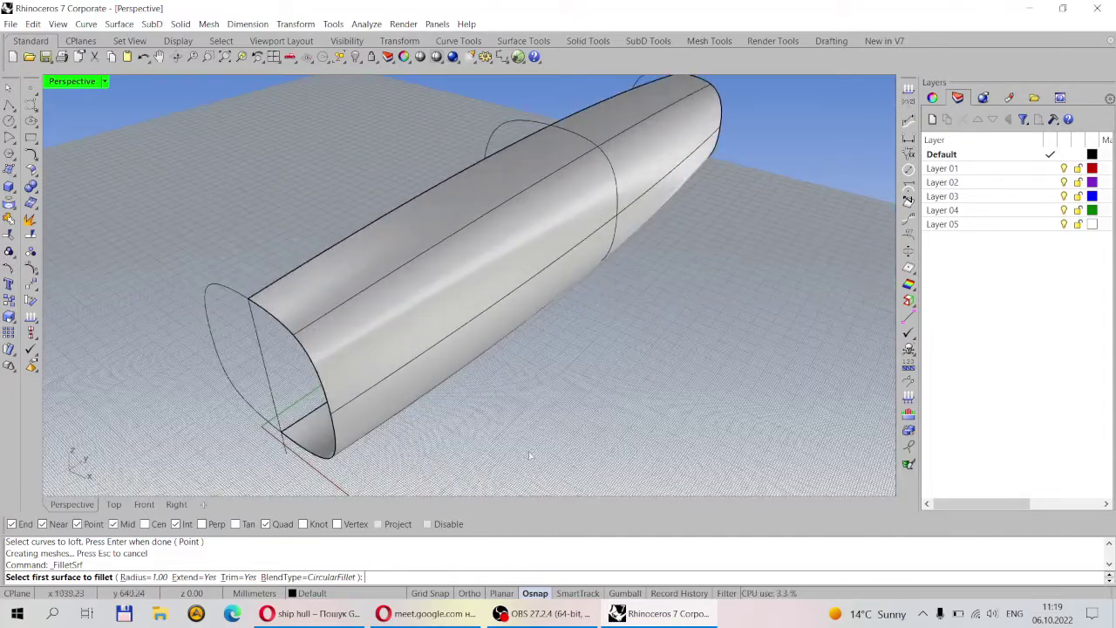
mouse_move(572, 279)
right_mouse_down()
mouse_move(635, 238)
mouse_move(605, 229)
mouse_move(560, 268)
right_mouse_up()
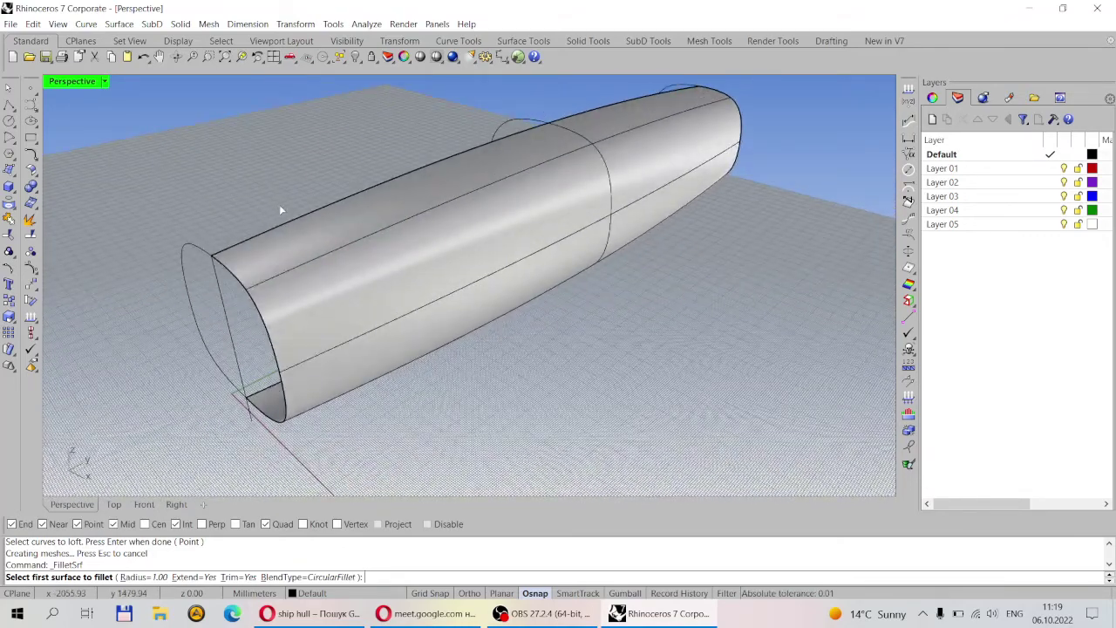
right_click_drag(436, 245, 503, 293)
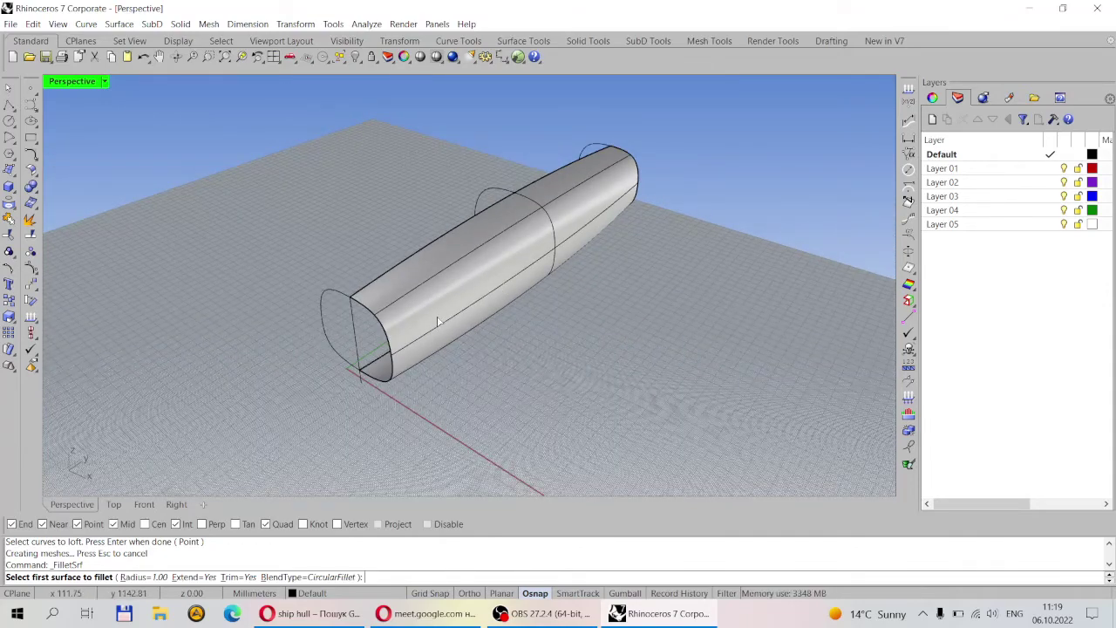
scroll(488, 383, "up", 3)
right_click_drag(496, 302, 510, 284)
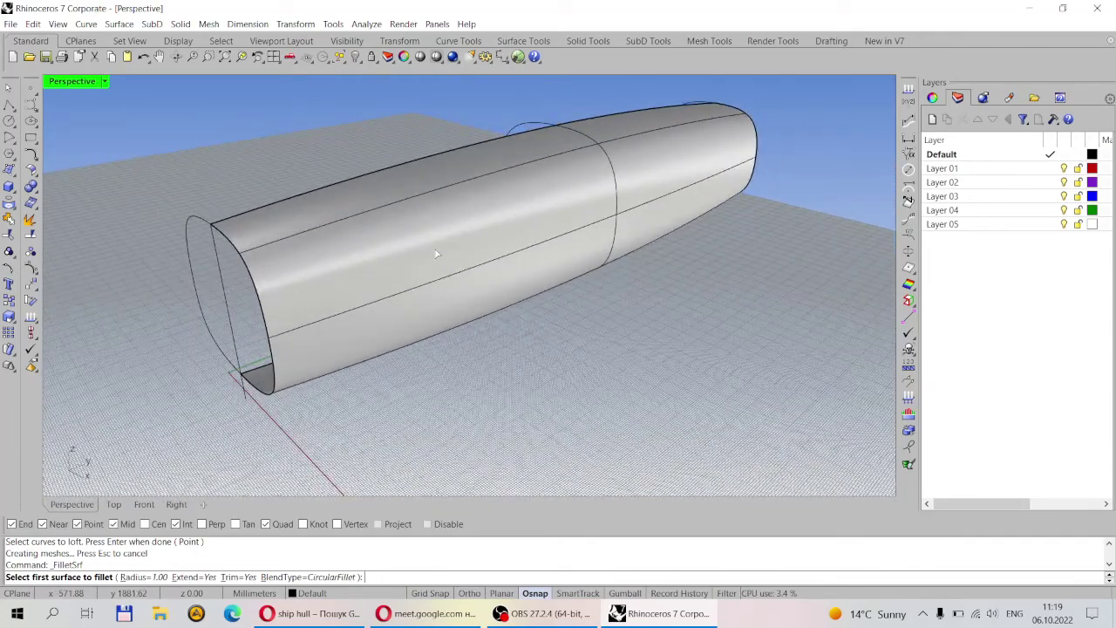
right_click_drag(218, 238, 228, 245)
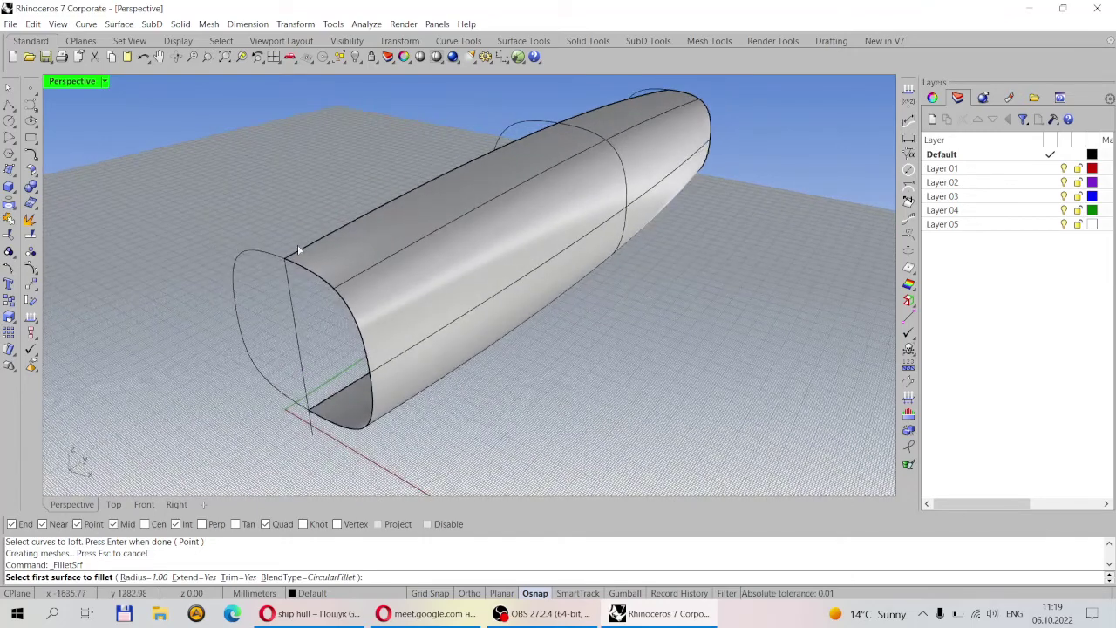
left_click(30, 171)
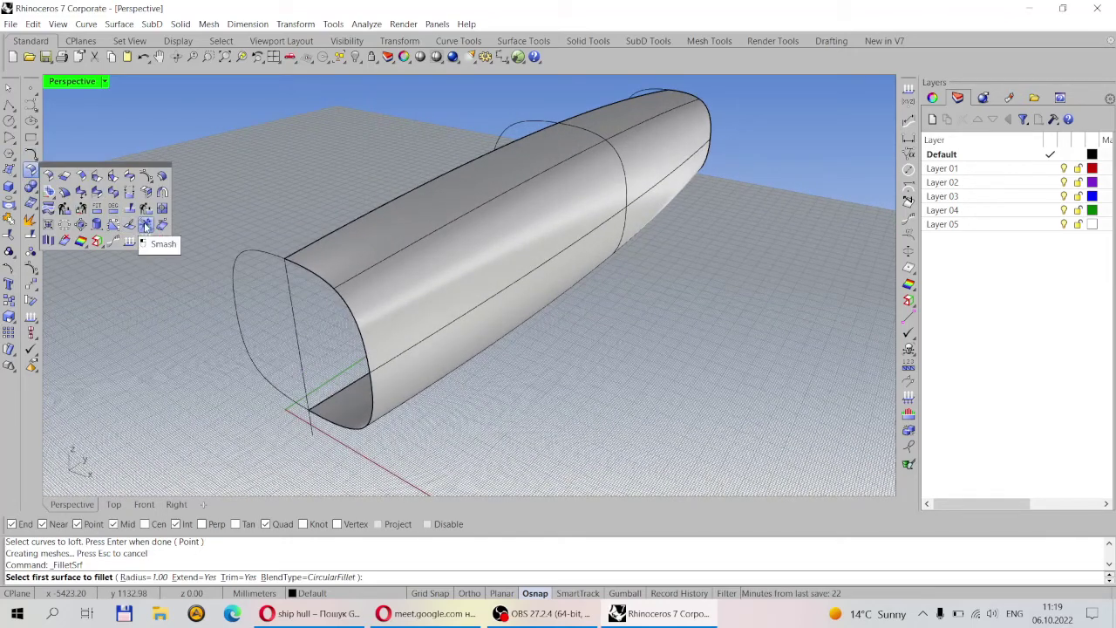
left_click(451, 264)
right_click_drag(451, 264, 678, 333)
key("Escape")
- Create a solid truncated cone on the X axis beside the loft, with a base radius of about 700 mm and a height of about 1010 mm
right_click_drag(585, 307, 471, 236)
left_click(9, 187)
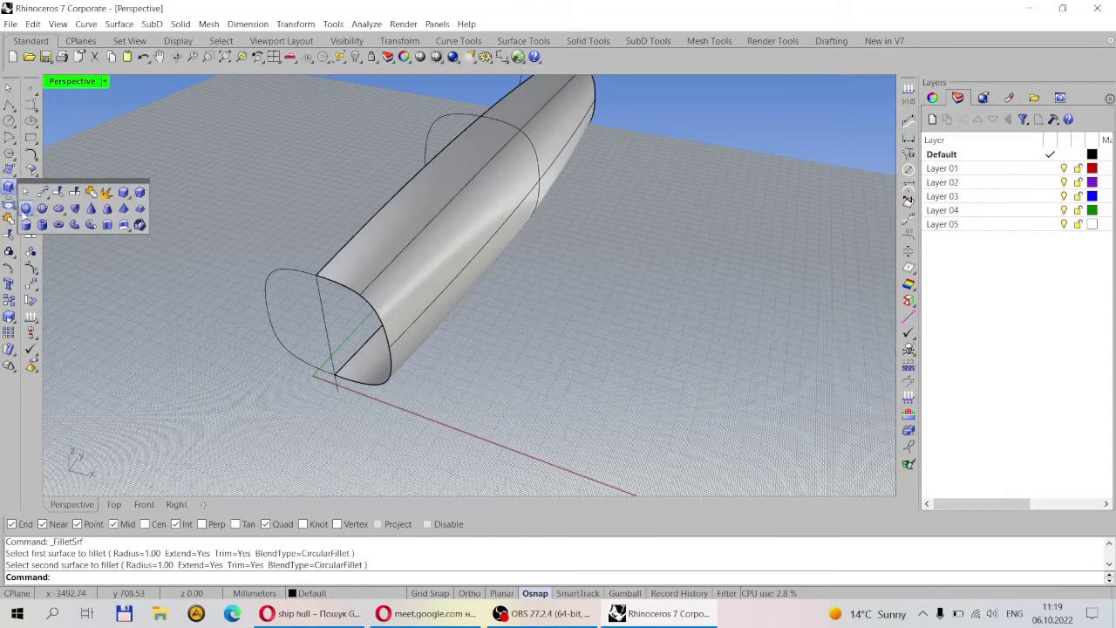
left_click(106, 209)
left_click(540, 390)
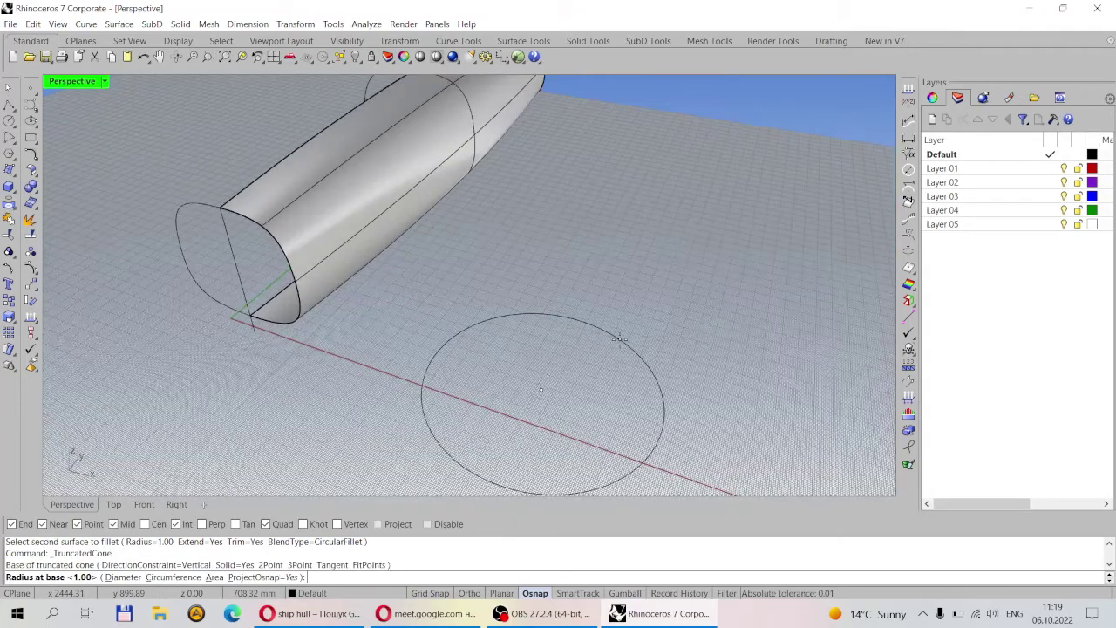
left_click(613, 333)
left_click(546, 181)
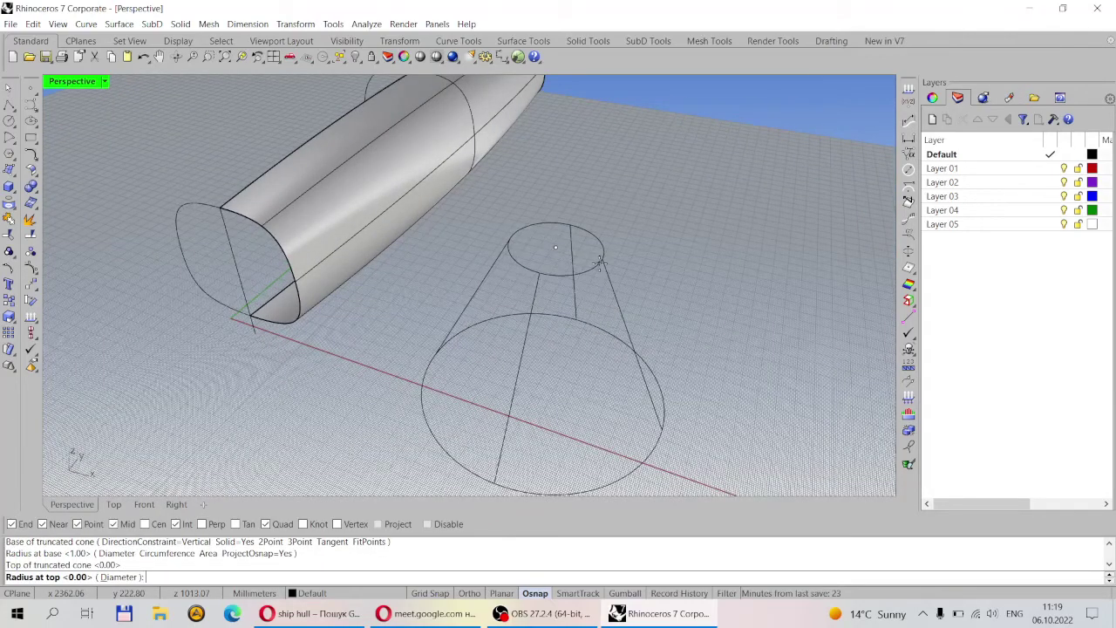
left_click(654, 274)
- Unroll the truncated cone into flat surfaces with UnrollSrf, using Explode=Yes and Labels=No
mouse_move(654, 274)
right_mouse_down()
mouse_move(670, 269)
mouse_move(663, 293)
right_mouse_up()
scroll(717, 263, "up", 3)
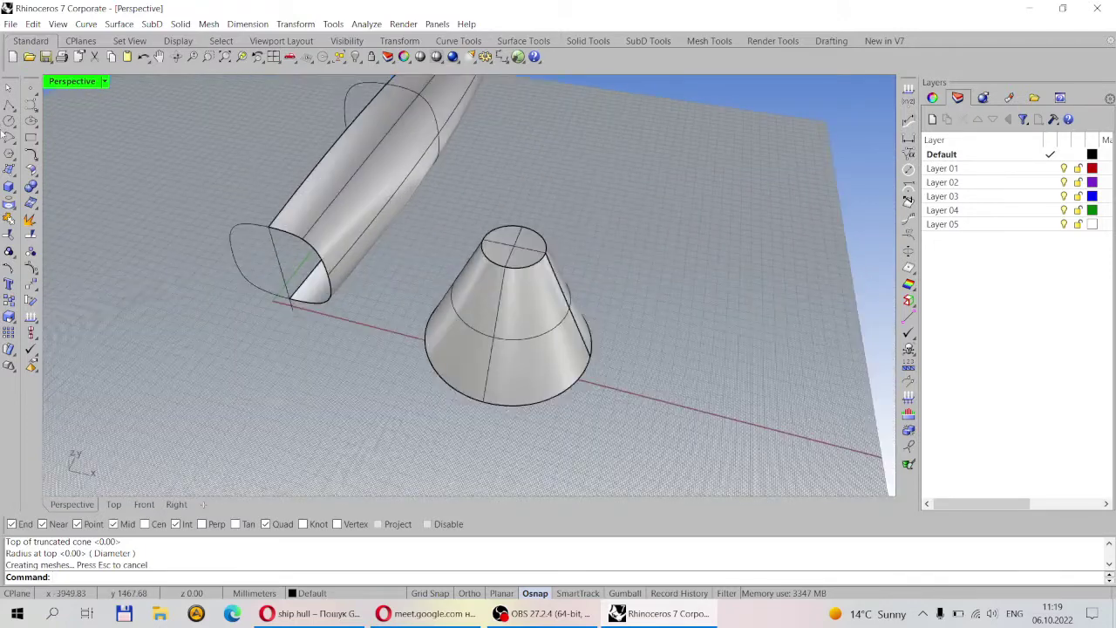
left_click(8, 170)
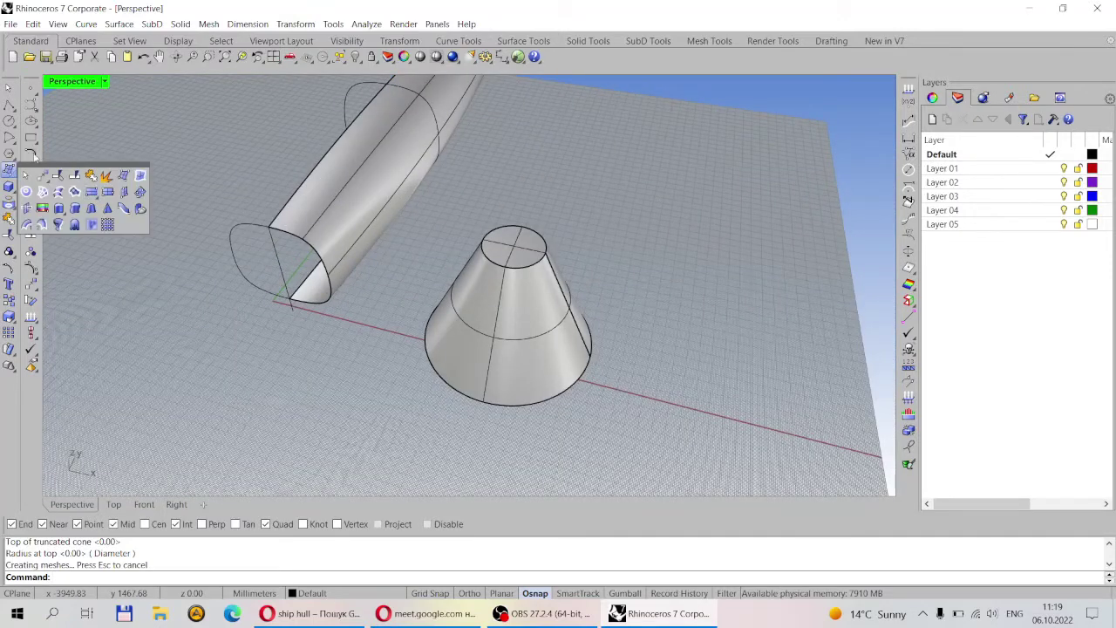
left_click(31, 171)
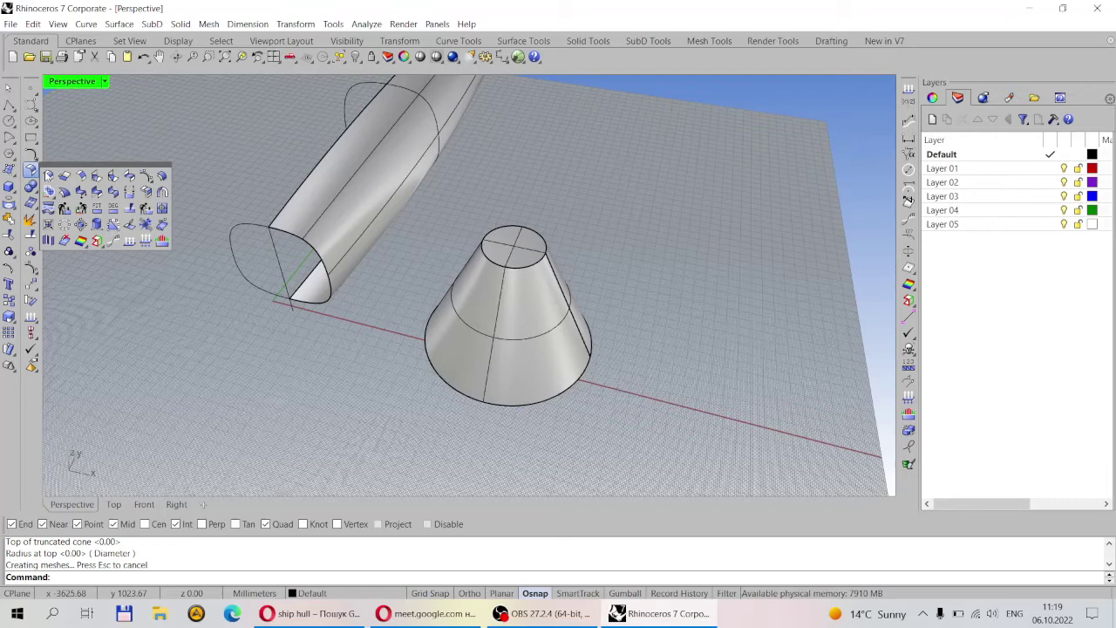
left_click(135, 229)
left_click(549, 281)
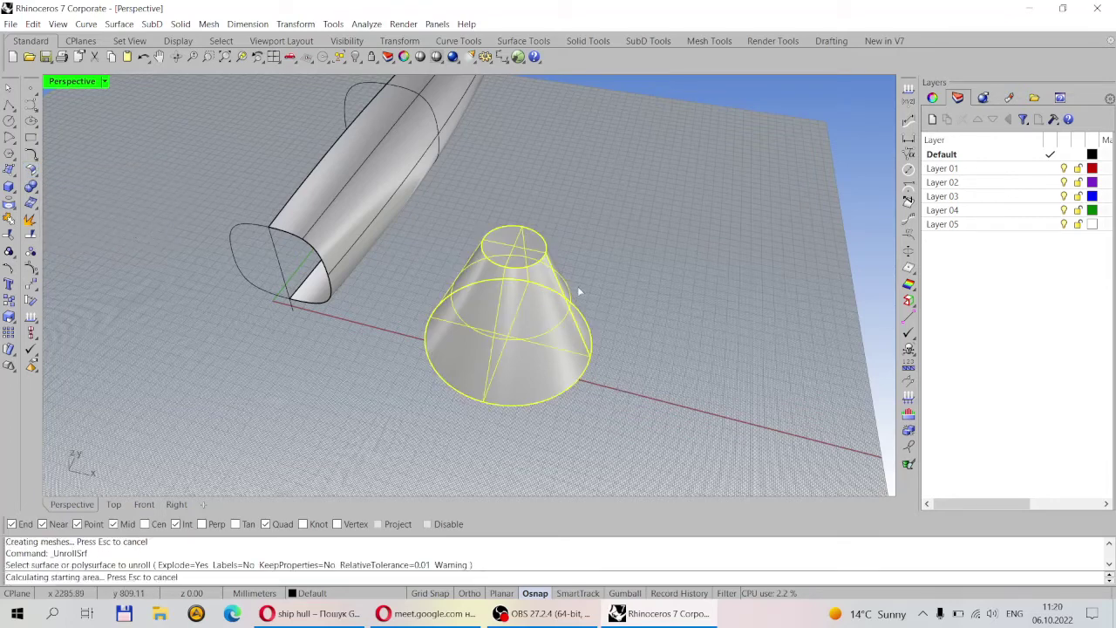
key("Return")
scroll(689, 322, "down", 3)
key("Return")
scroll(685, 324, "down", 3)
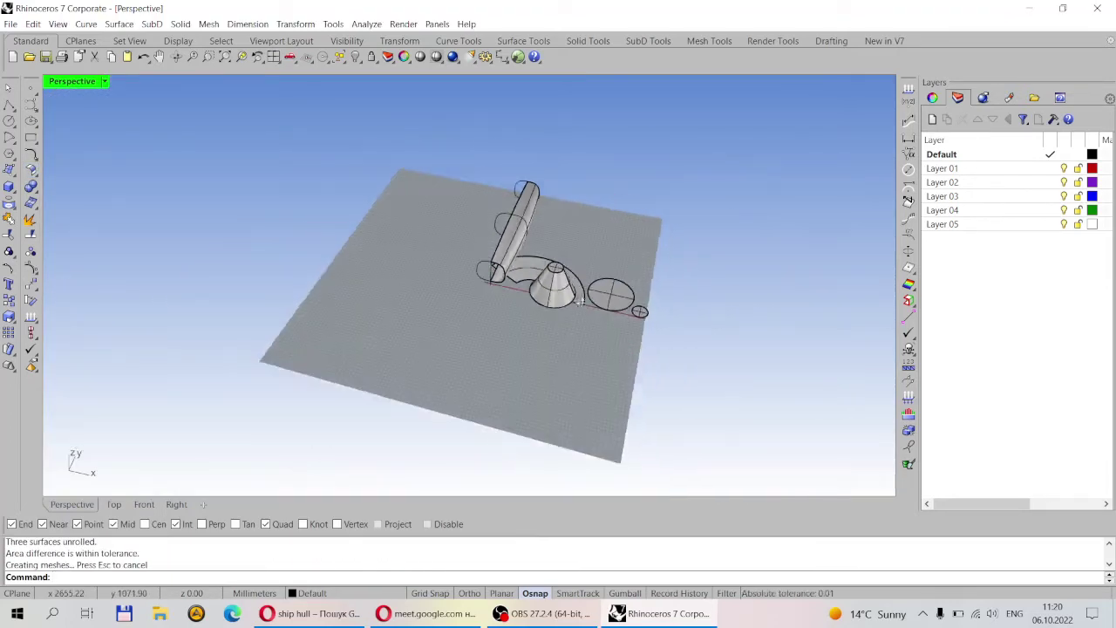
- Move the unrolled side surface away from the cone and arrange the large and small end discs beside its outer and inner arcs
right_click_drag(684, 324, 623, 330)
scroll(623, 330, "up", 4)
left_click_drag(521, 252, 627, 155)
left_click_drag(621, 284, 665, 94)
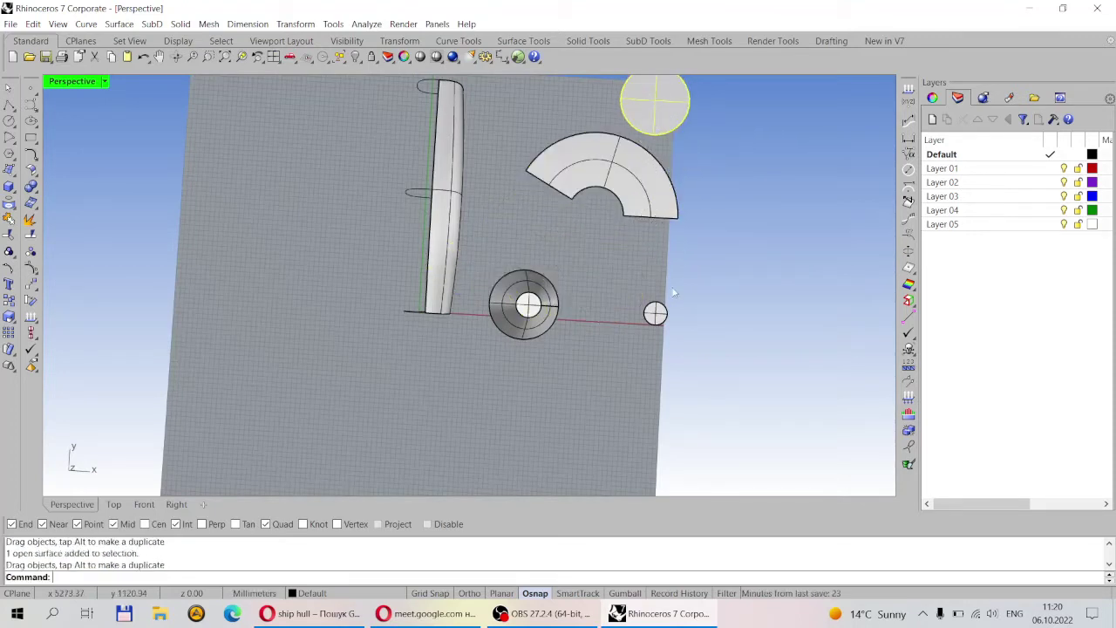
left_click_drag(654, 313, 595, 212)
scroll(602, 218, "down", 2)
scroll(611, 225, "up", 4)
scroll(612, 228, "up", 2)
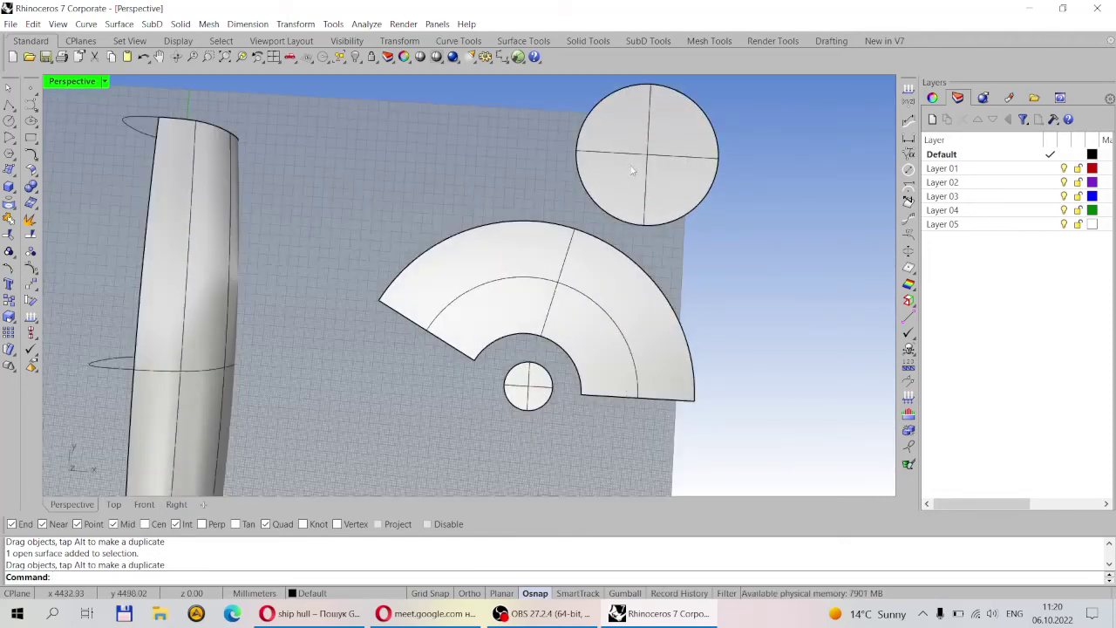
left_click_drag(635, 169, 684, 206)
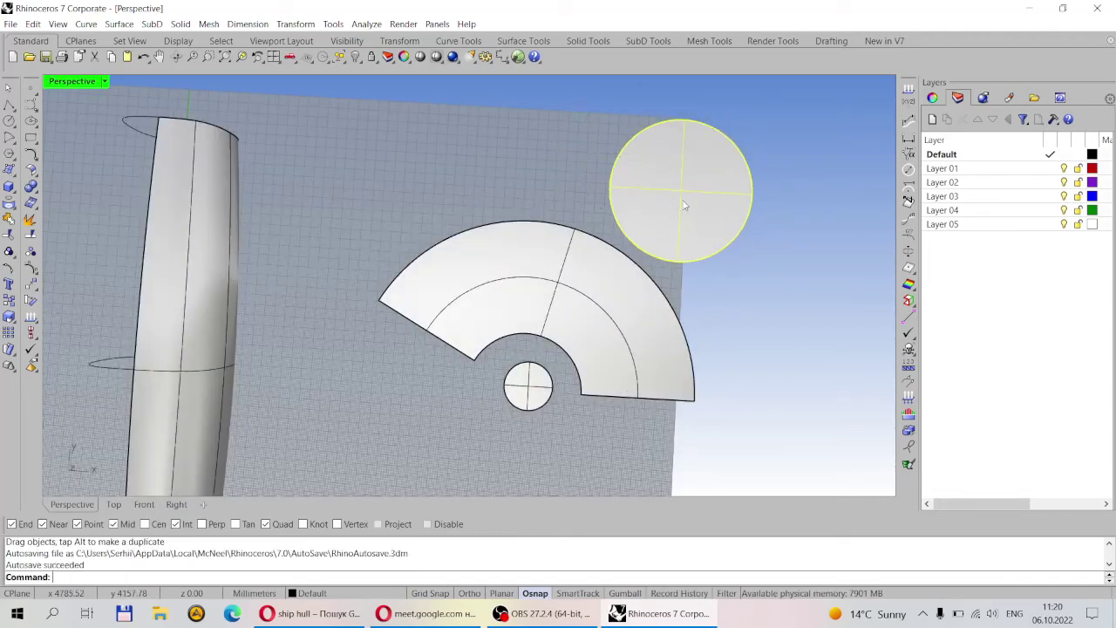
left_click(506, 195)
- Compare the three flat unrolled pieces with the corresponding faces of the truncated cone
scroll(486, 234, "down", 1)
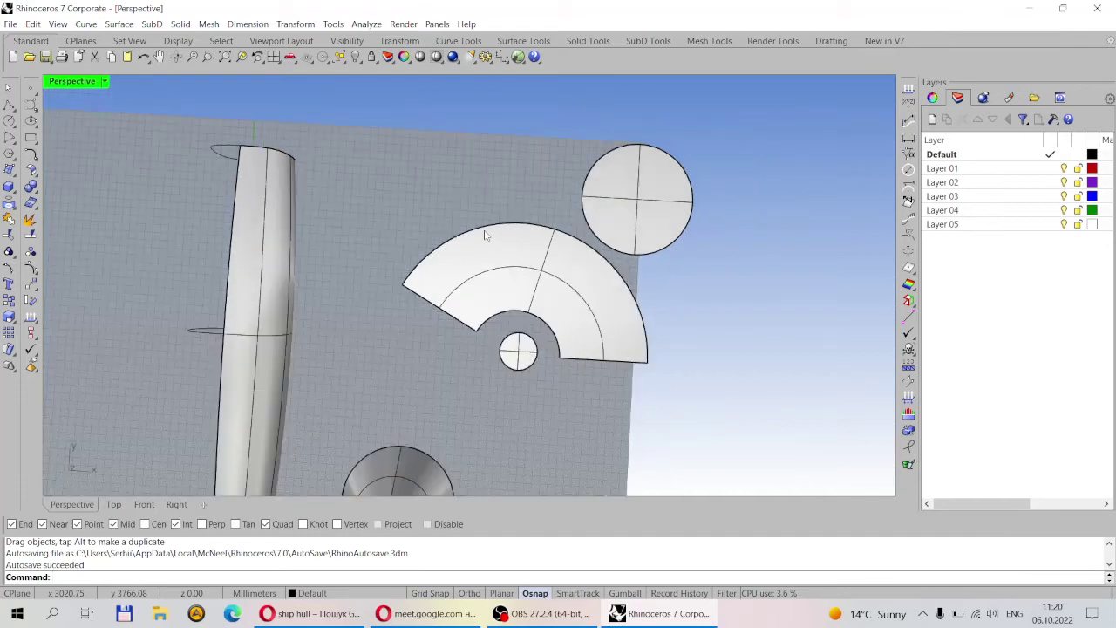
scroll(515, 264, "up", 3)
scroll(532, 316, "down", 2)
scroll(532, 315, "up", 2)
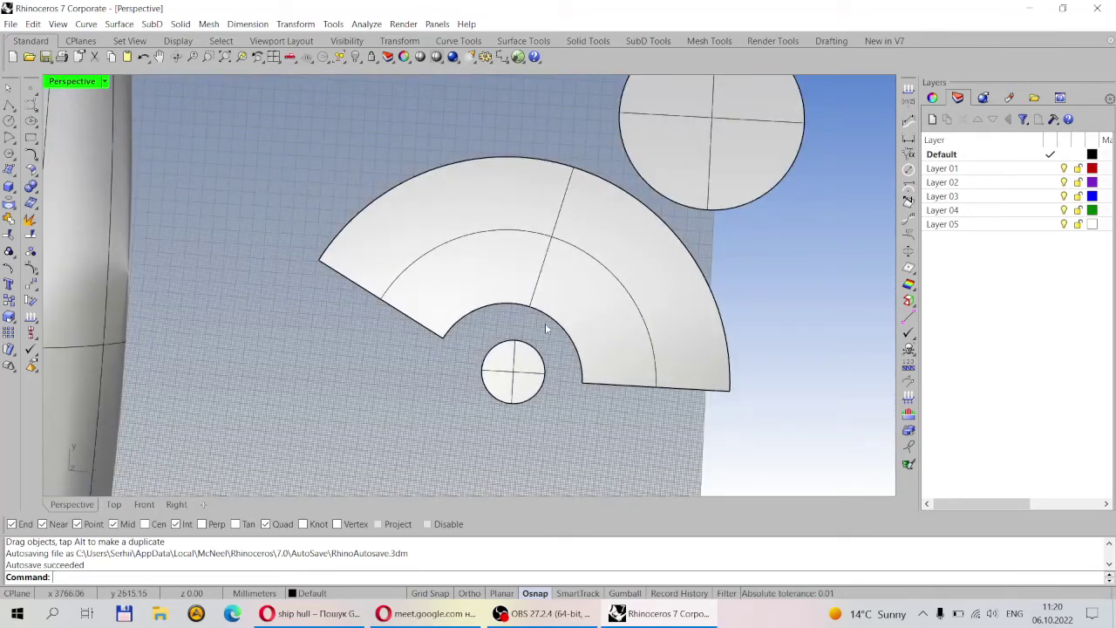
scroll(545, 328, "down", 3)
right_click_drag(523, 297, 394, 221)
scroll(393, 221, "up", 4)
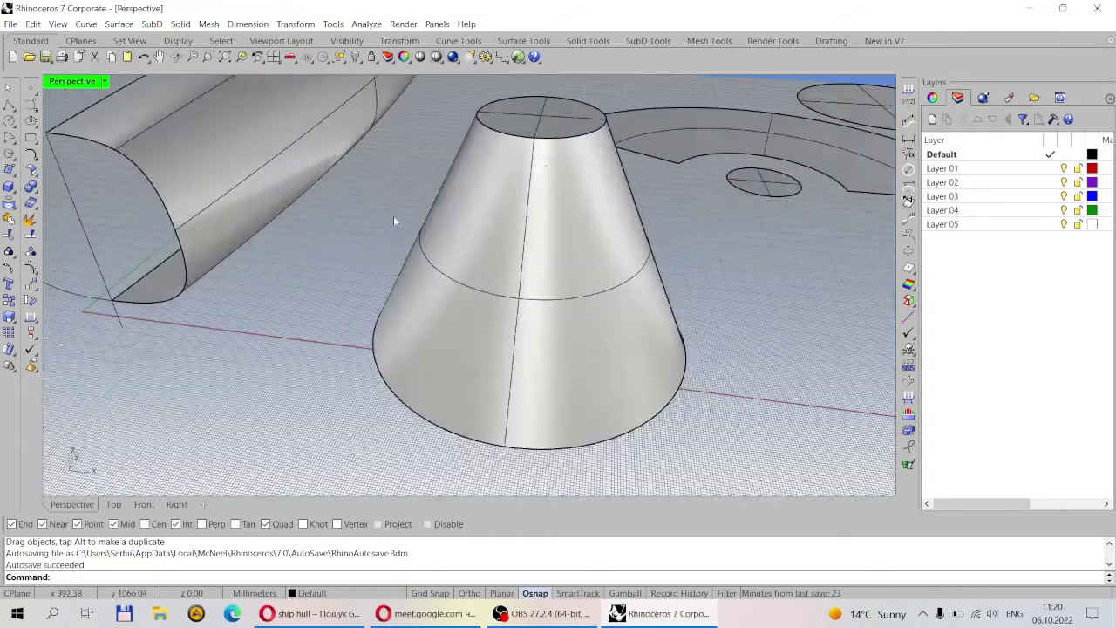
left_click(528, 197)
scroll(528, 197, "down", 4)
key("Escape")
right_click_drag(366, 261, 609, 282)
left_click_drag(666, 340, 478, 178)
key("Escape")
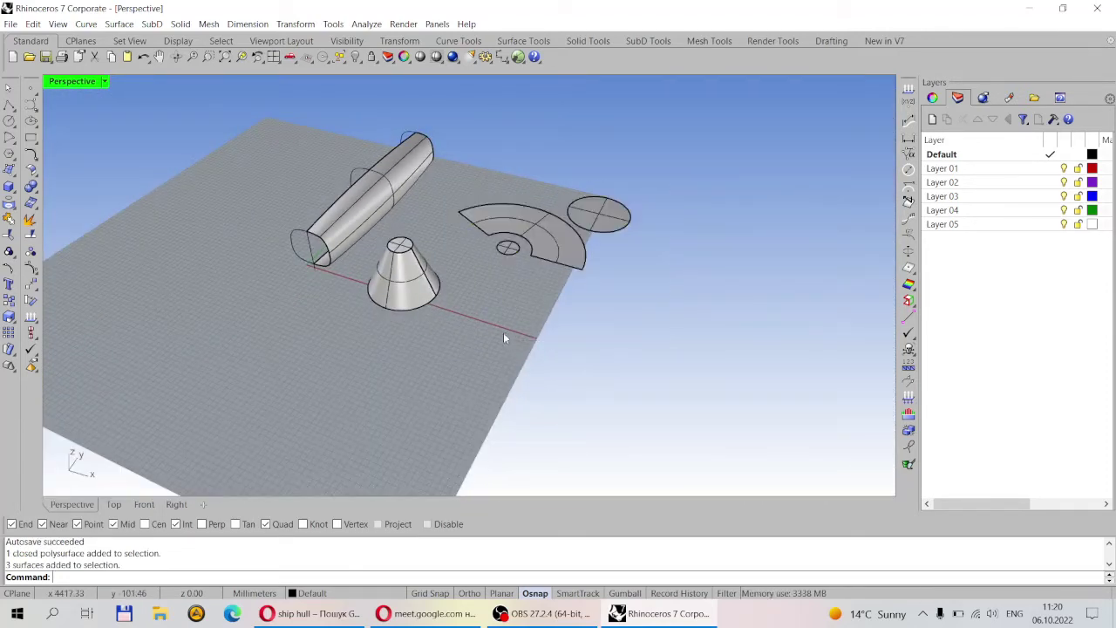
- Examine the truncated cone's side surface from several angles and distances
scroll(523, 279, "up", 2)
right_click_drag(419, 260, 327, 251)
scroll(403, 275, "up", 3)
scroll(403, 275, "down", 2)
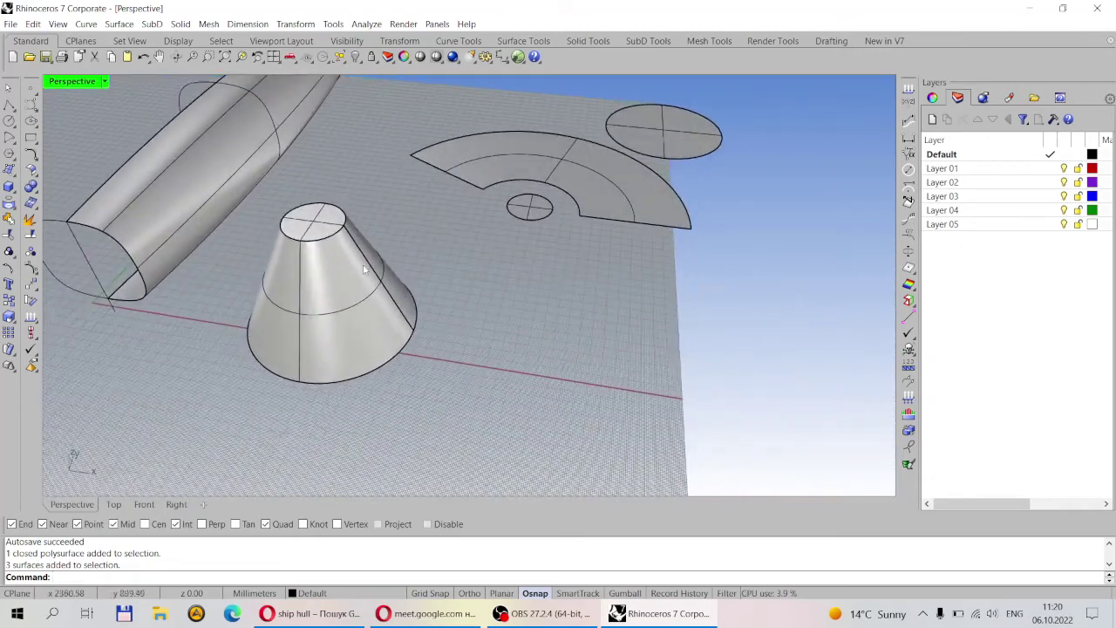
right_click_drag(299, 355, 539, 294)
scroll(663, 330, "up", 2)
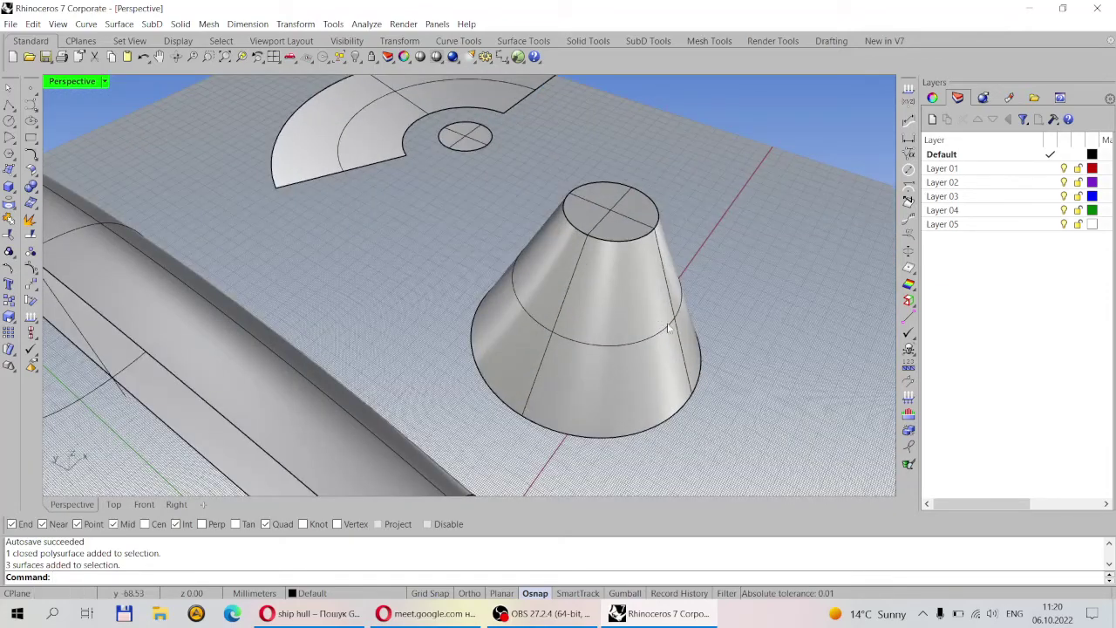
right_click_drag(558, 273, 423, 281)
scroll(494, 317, "down", 3)
scroll(511, 343, "up", 5)
scroll(519, 348, "down", 3)
scroll(422, 281, "up", 5)
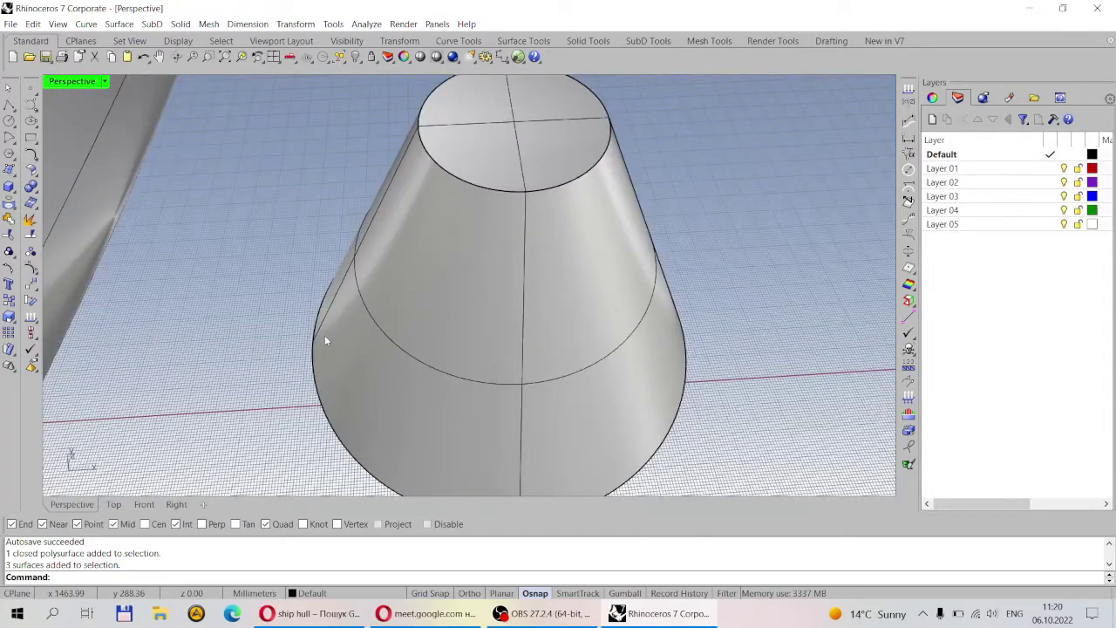
scroll(324, 340, "down", 4)
right_click_drag(325, 340, 367, 353)
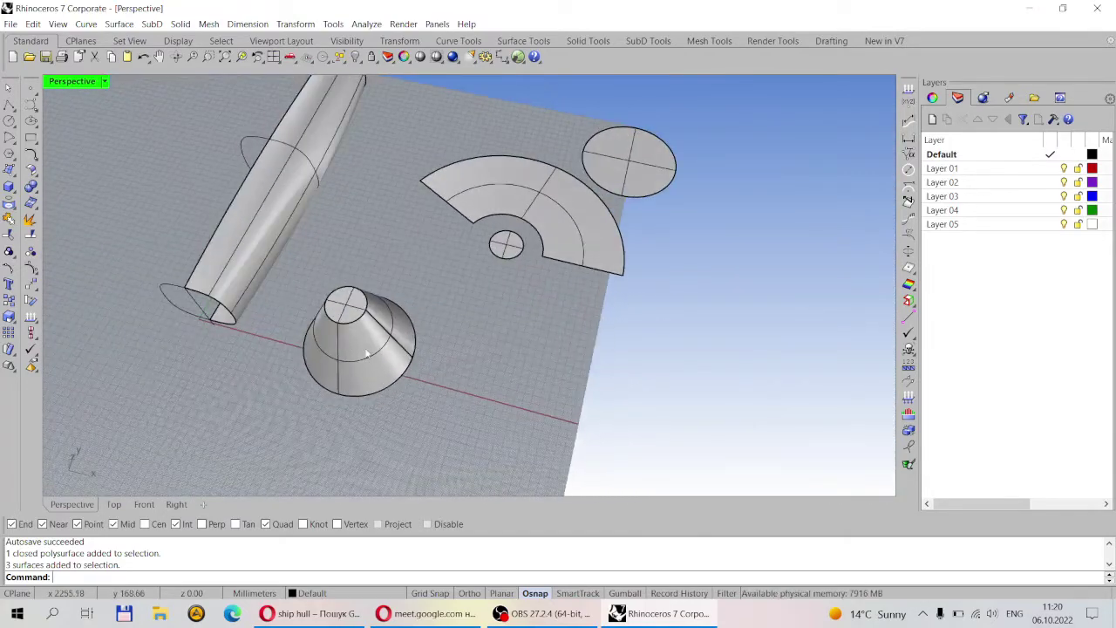
- Delete the truncated cone together with its three unrolled pieces, keeping the lofted half-hull and its section curves
scroll(366, 353, "up", 2)
left_click(366, 353)
left_click(504, 375)
scroll(504, 375, "down", 4)
right_click_drag(504, 375, 642, 369)
left_click_drag(643, 369, 493, 132)
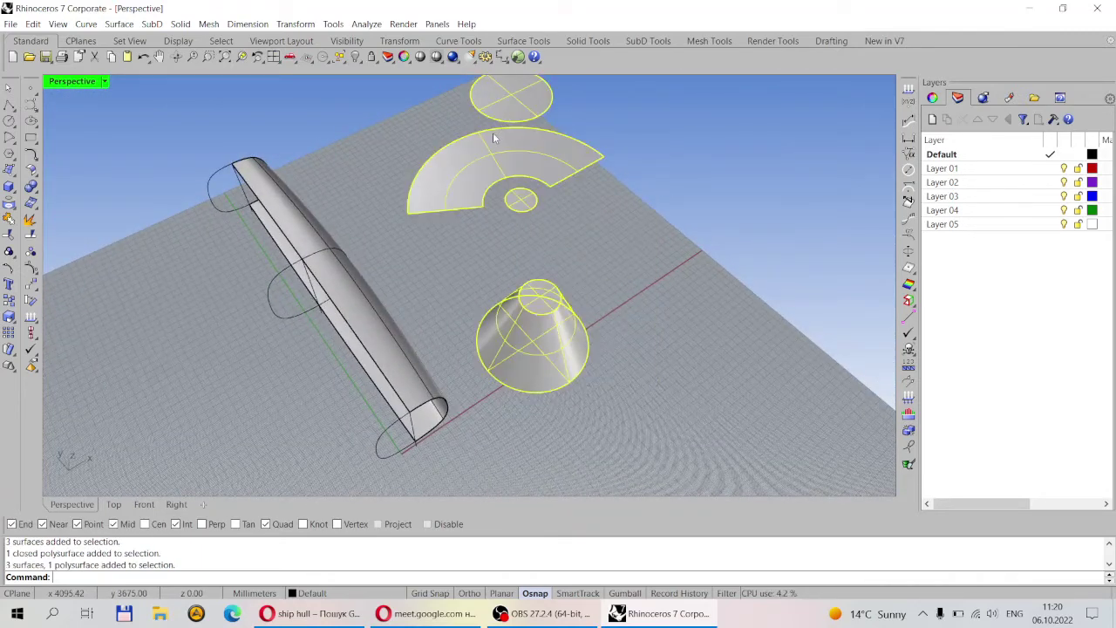
key("Delete")
- Flatten the lofted half-hull surface with Smash, using Explode=Yes, Labels=No, KeepProperties=No and LinearDirection=Natural
right_click_drag(493, 135, 425, 177)
scroll(341, 145, "up", 3)
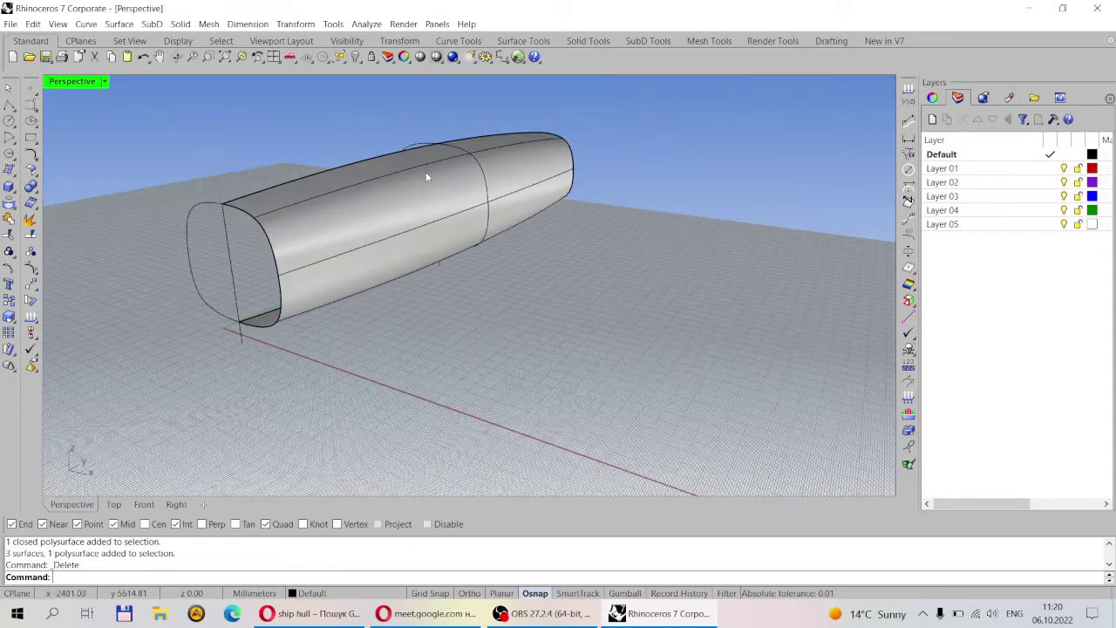
scroll(425, 177, "up", 2)
left_click(29, 170)
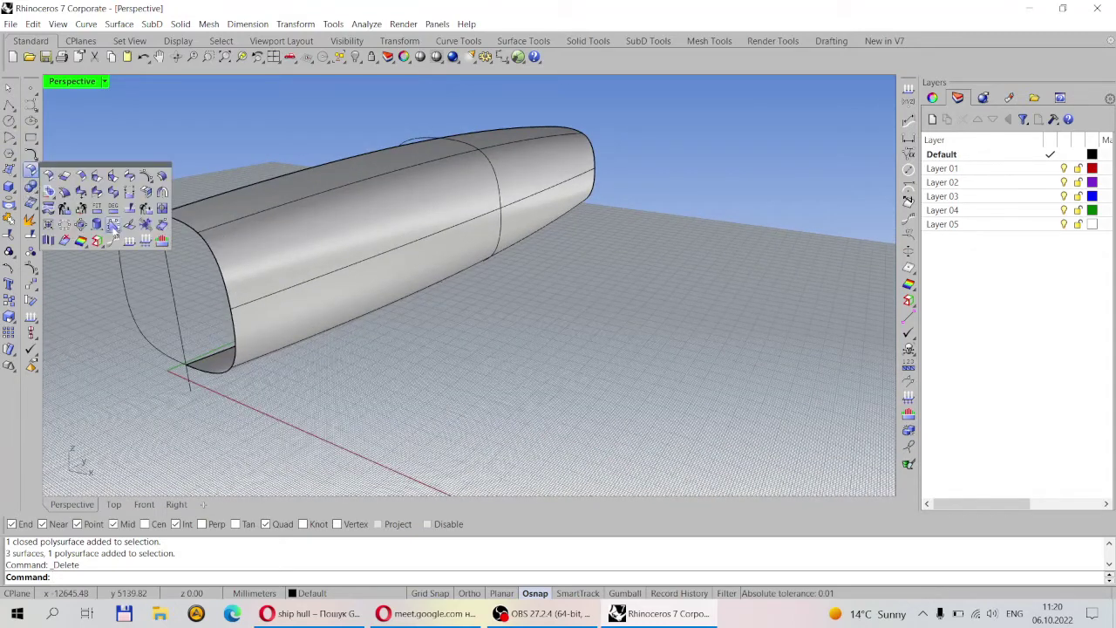
left_click(146, 225)
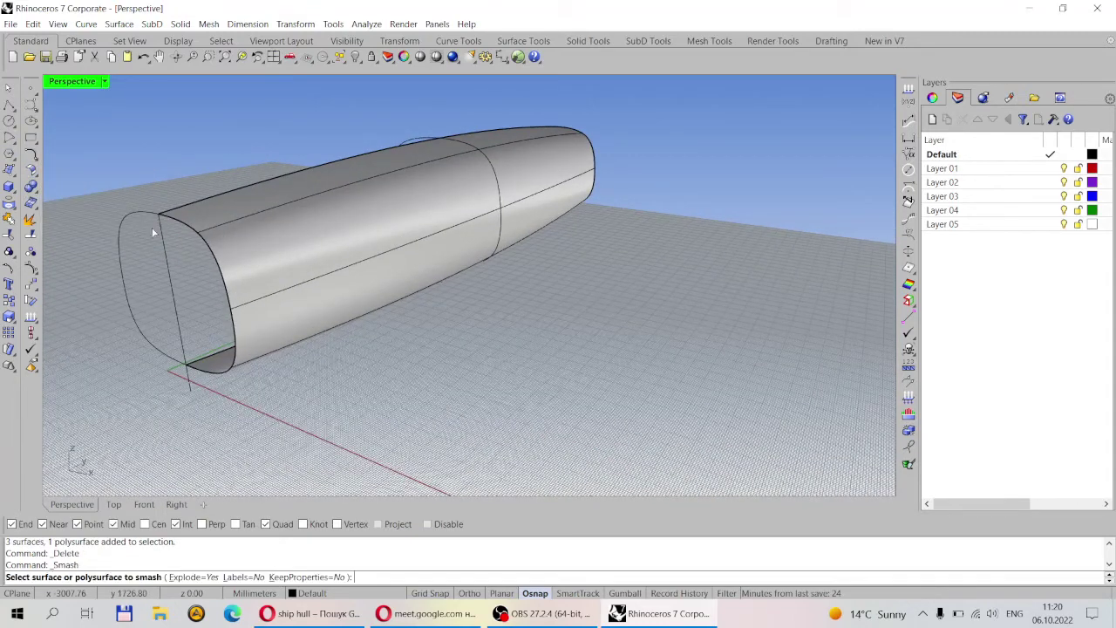
left_click(450, 207)
right_click_drag(481, 179, 457, 225)
scroll(457, 225, "down", 5)
key("Return")
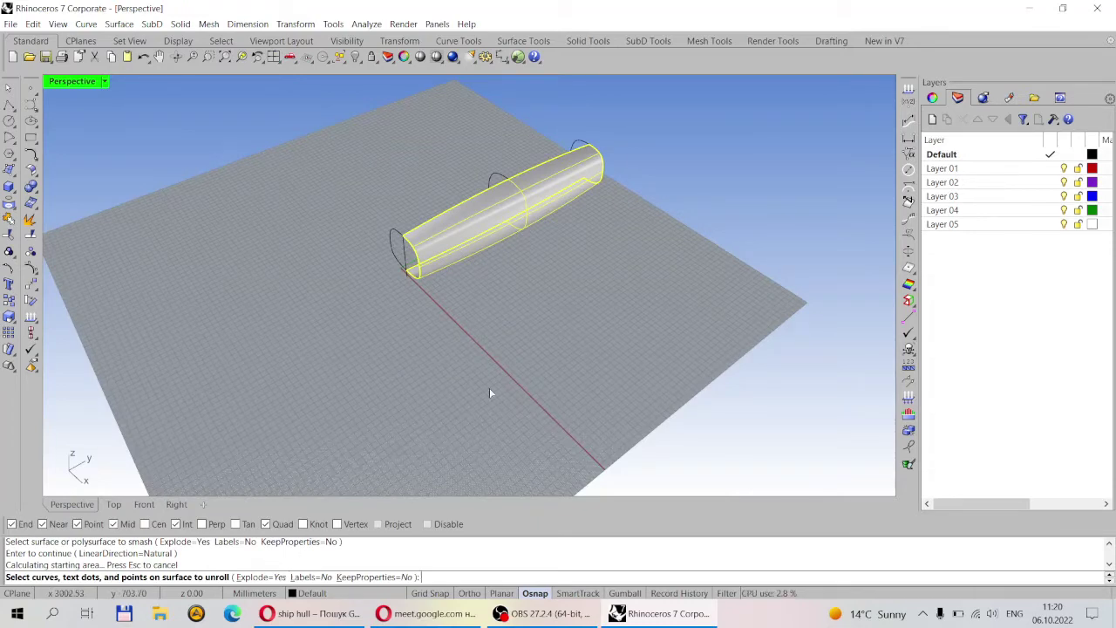
key("Return")
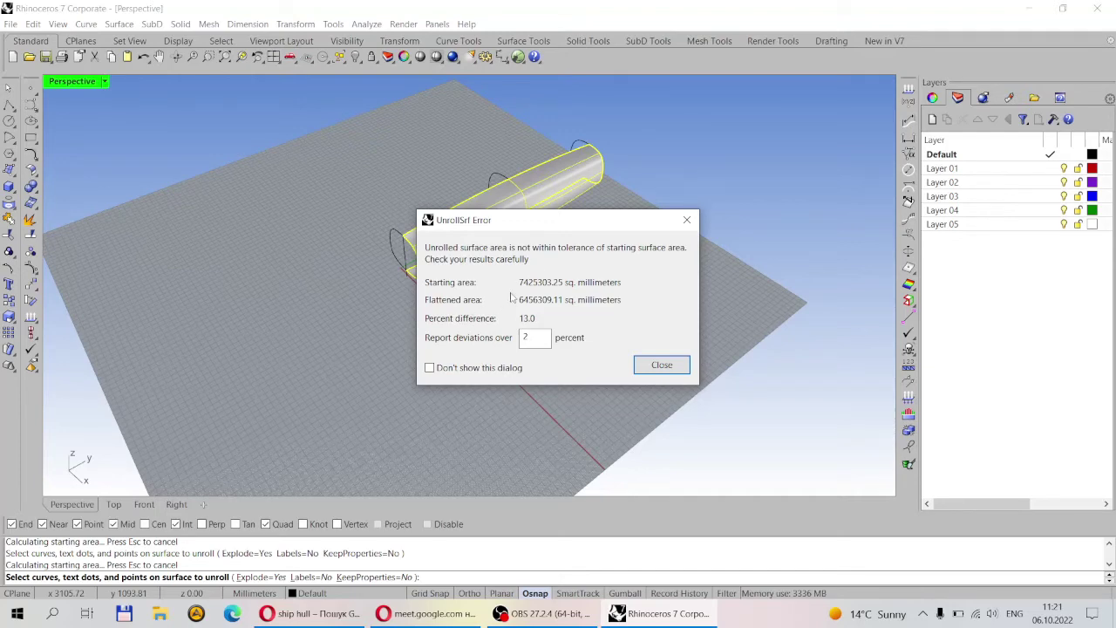
left_click(668, 366)
- Move the smashed flat surface away from the half-hull to inspect it and delete it
right_click_drag(534, 290, 568, 317)
left_click_drag(567, 317, 647, 425)
scroll(647, 425, "up", 3)
right_click_drag(647, 425, 608, 346)
right_click_drag(534, 260, 394, 191)
left_click(585, 373)
key("Delete")
- Extract three lengthwise isocurves from the half-hull surface, with Direction=U and IgnoreTrims=No
scroll(424, 170, "up", 3)
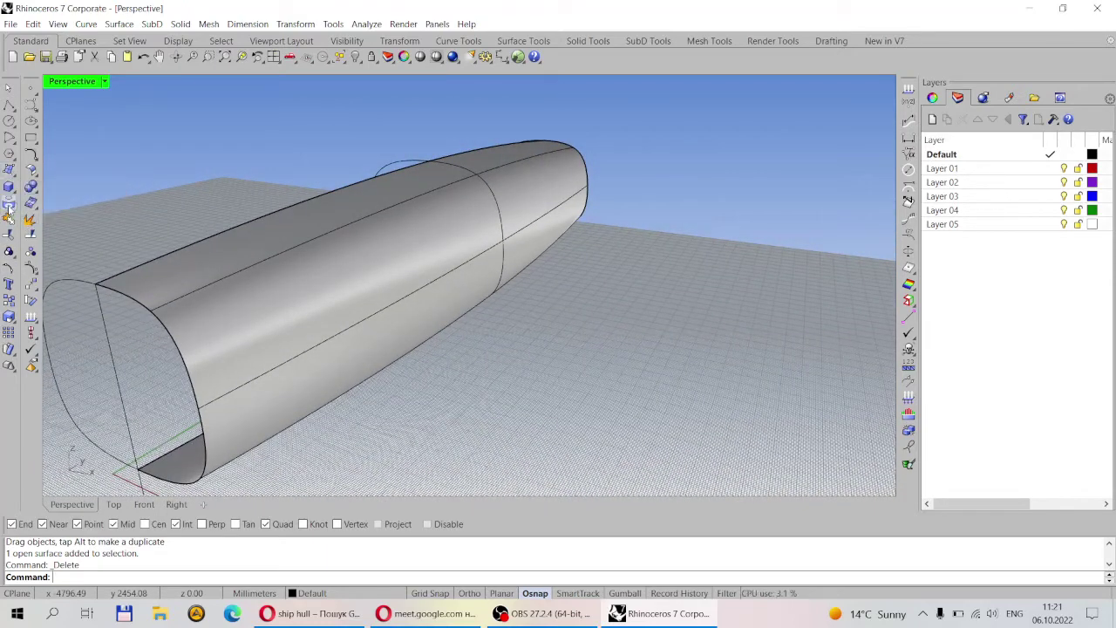
left_click(7, 206)
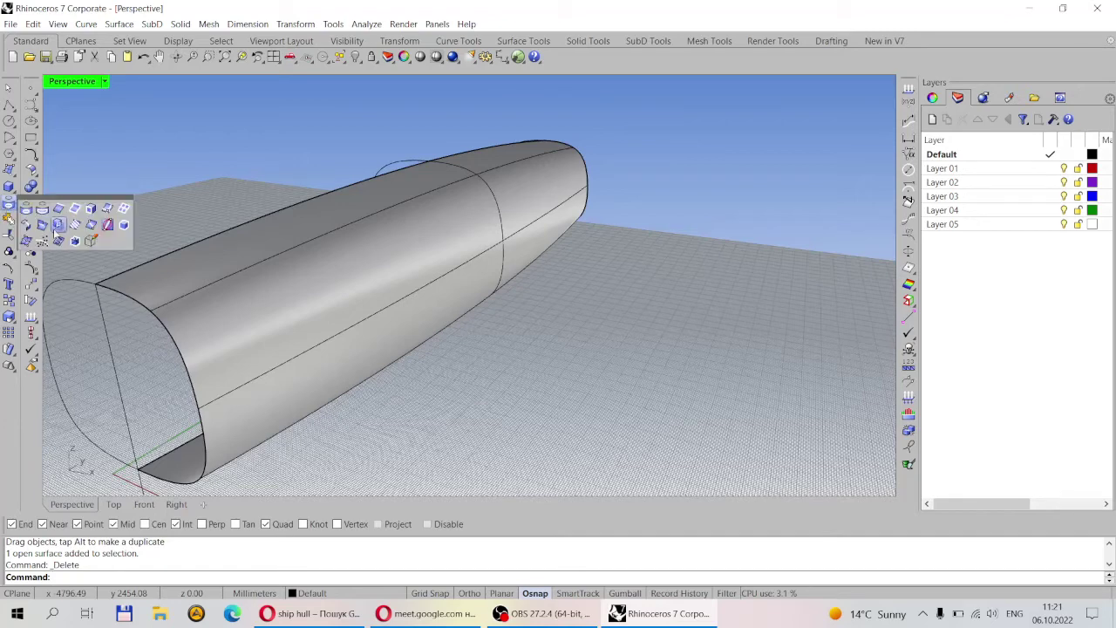
left_click(112, 211)
left_click(242, 269)
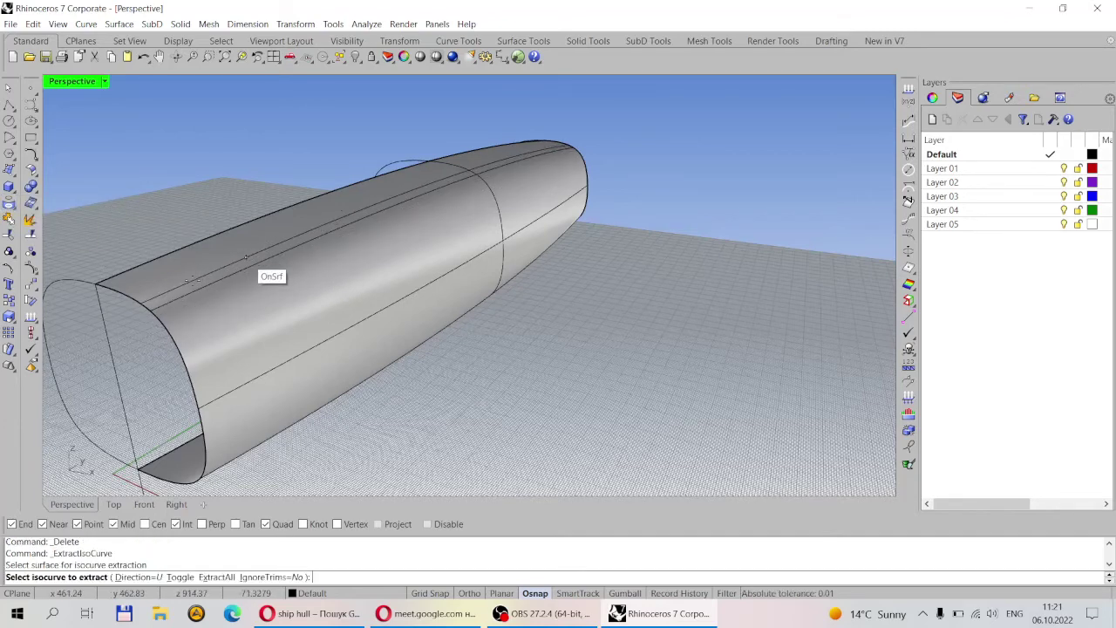
left_click(216, 290)
right_click_drag(228, 326, 316, 321)
left_click(270, 357)
left_click(292, 314)
right_click(297, 309)
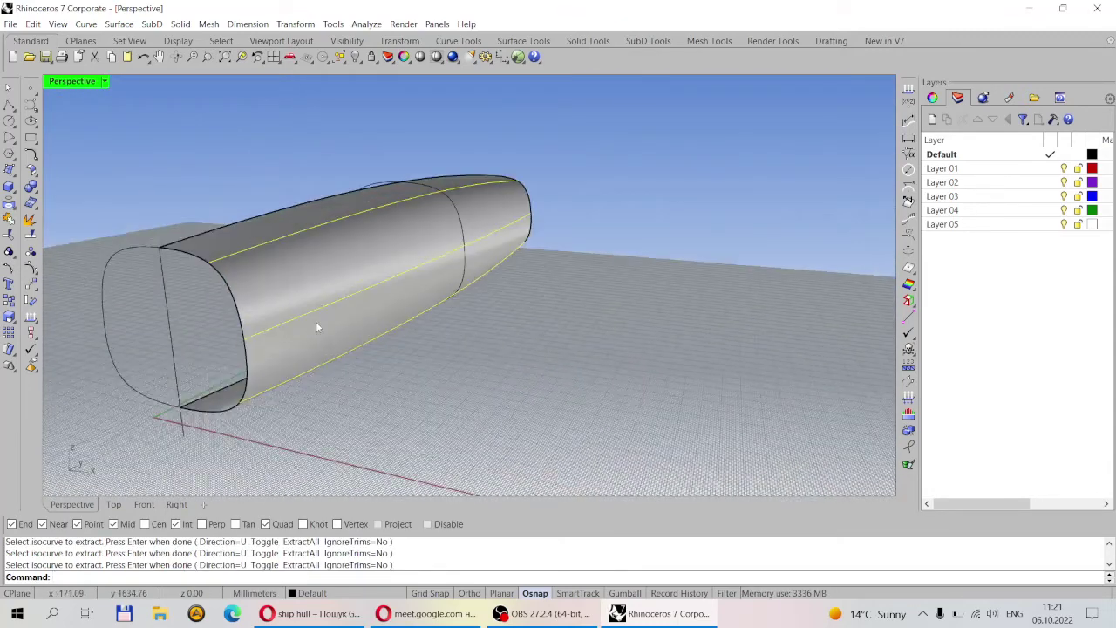
key("Escape")
- Split the half-hull surface into four lengthwise strips with the three extracted isocurves, using Shrink=No
left_click(31, 234)
left_click(319, 282)
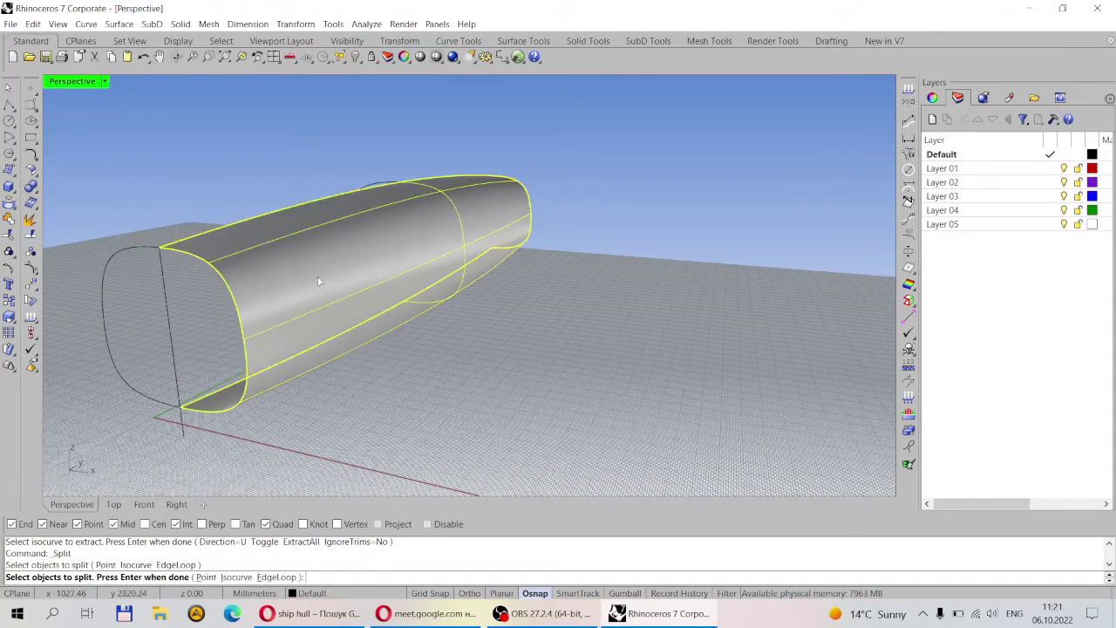
right_click(319, 282)
left_click(273, 239)
left_click(292, 313)
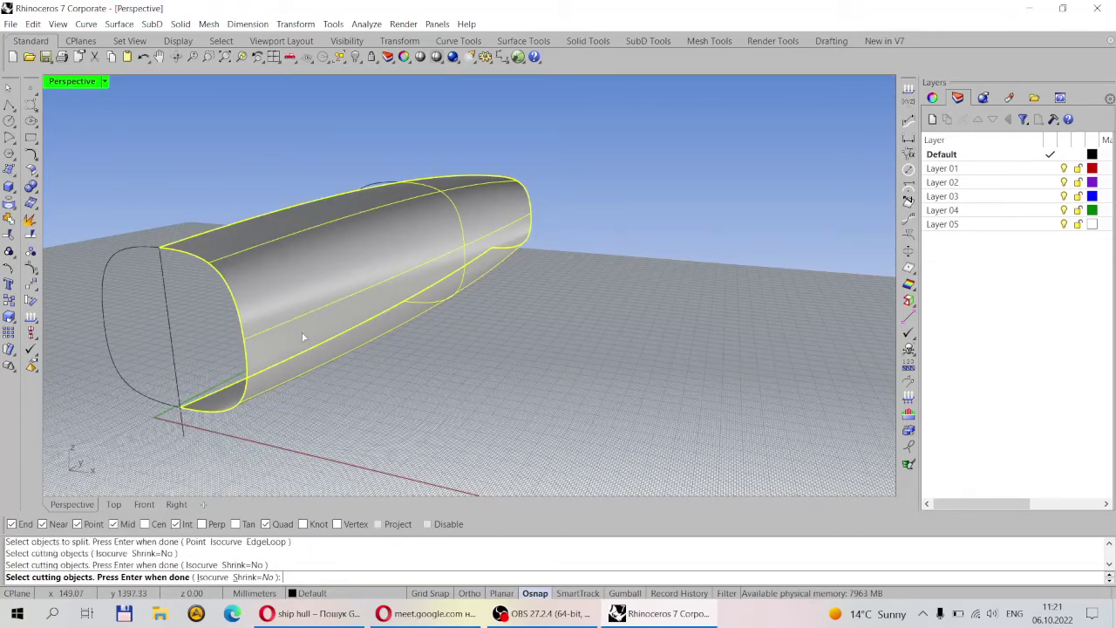
right_click_drag(292, 313, 316, 317)
right_click(288, 347)
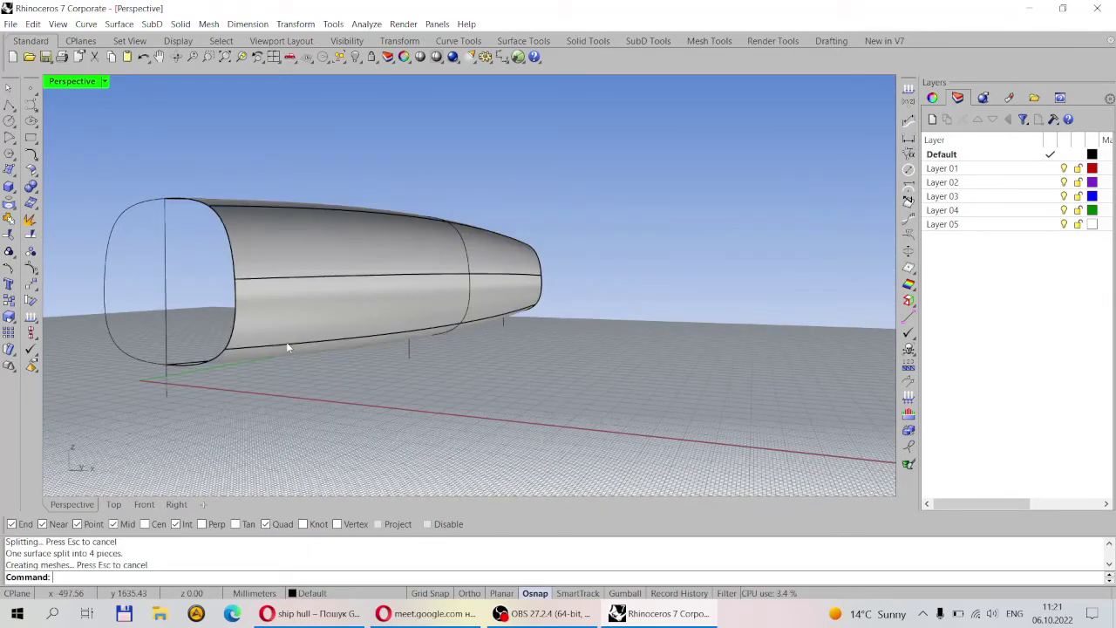
left_click(319, 302)
key("Escape")
- Join the four half-hull strips into one open polysurface
left_click(9, 220)
right_click_drag(288, 314, 296, 218)
left_click(281, 324)
left_click(305, 219)
left_click(325, 305)
right_click(264, 248)
key("Escape")
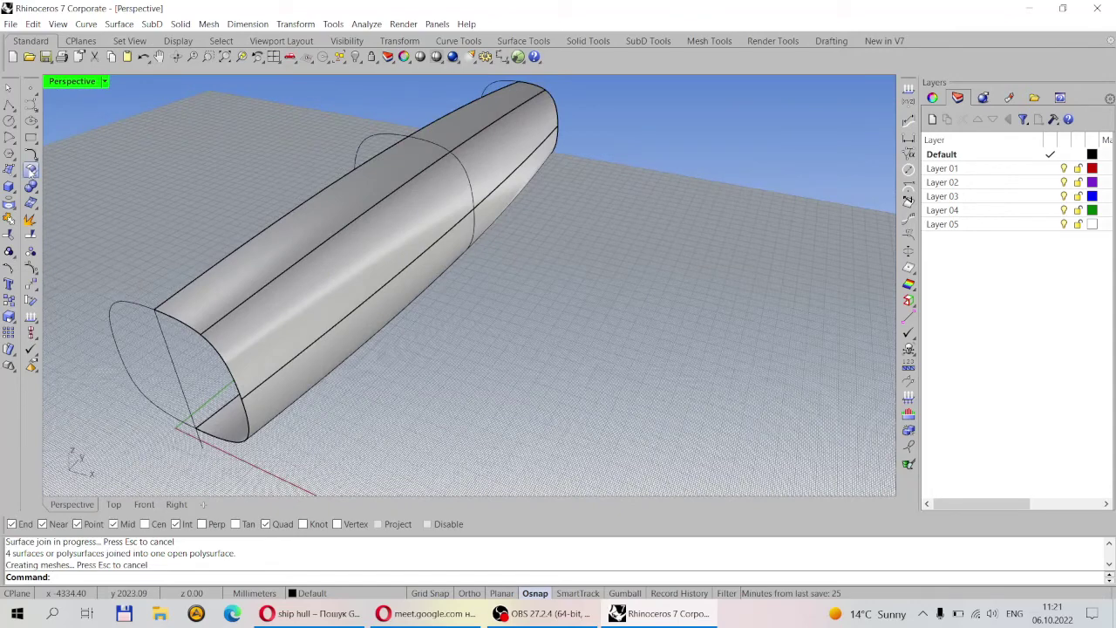
- Flatten the joined half-hull polysurface with Smash, using Explode=No, Labels=No and KeepProperties=No
left_click(31, 171)
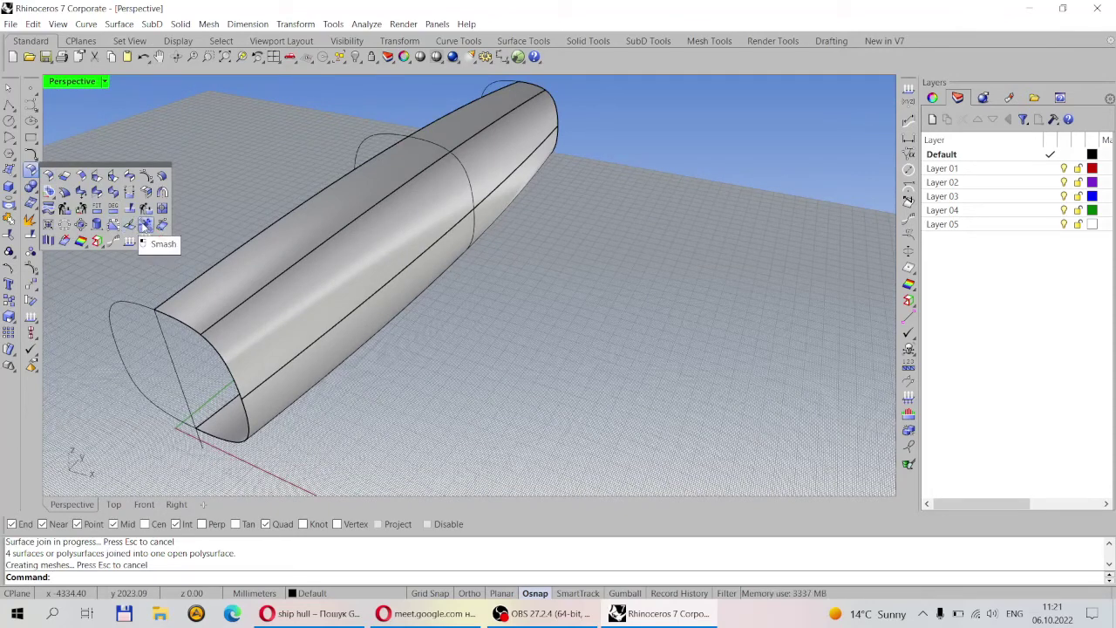
left_click(145, 224)
left_click(357, 272)
scroll(392, 275, "down", 2)
right_click(468, 303)
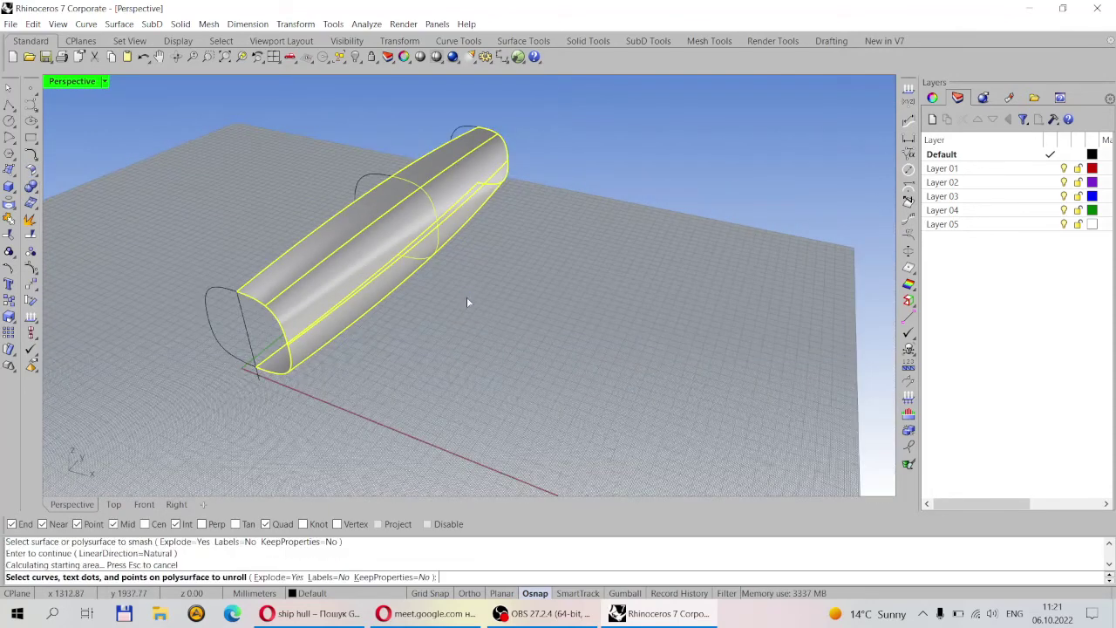
left_click(275, 577)
right_click(473, 366)
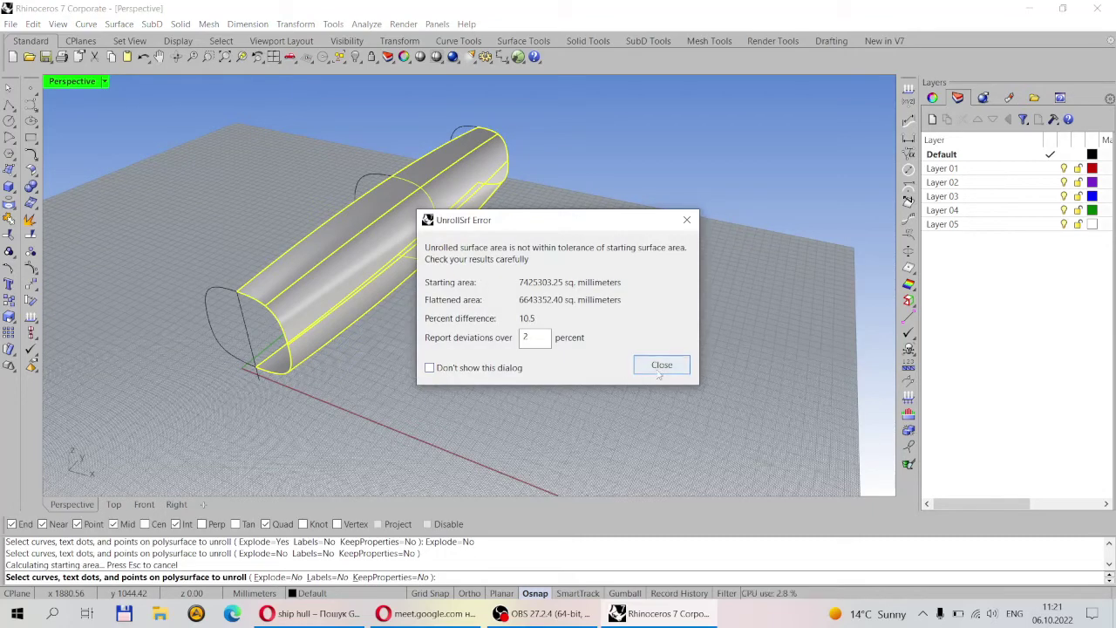
left_click(660, 373)
- Move the smashed flat polysurface clear of the hull to inspect its strips and delete it
right_click_drag(473, 291, 541, 443)
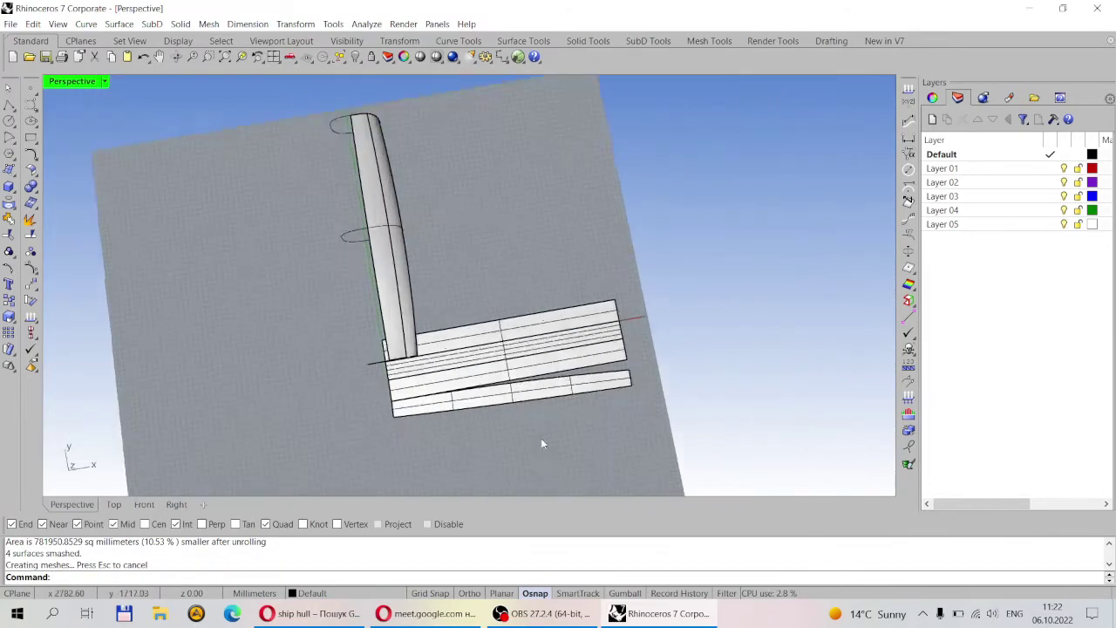
scroll(523, 436, "up", 5)
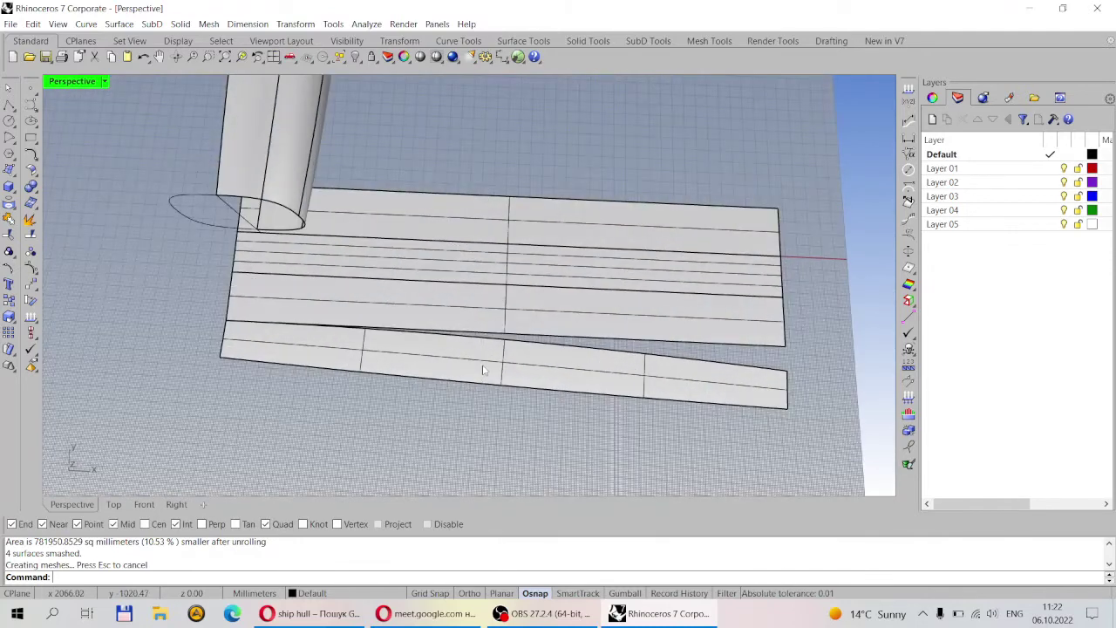
left_click_drag(481, 364, 532, 406)
left_click(345, 422)
right_click_drag(384, 420, 419, 424)
scroll(444, 425, "up", 3)
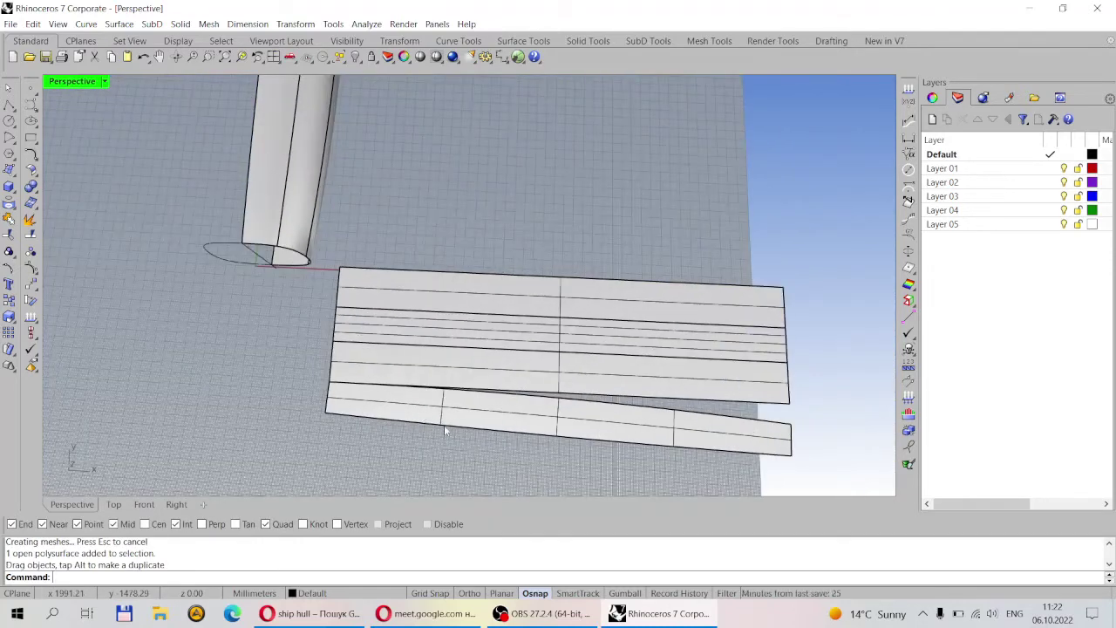
left_click(543, 440)
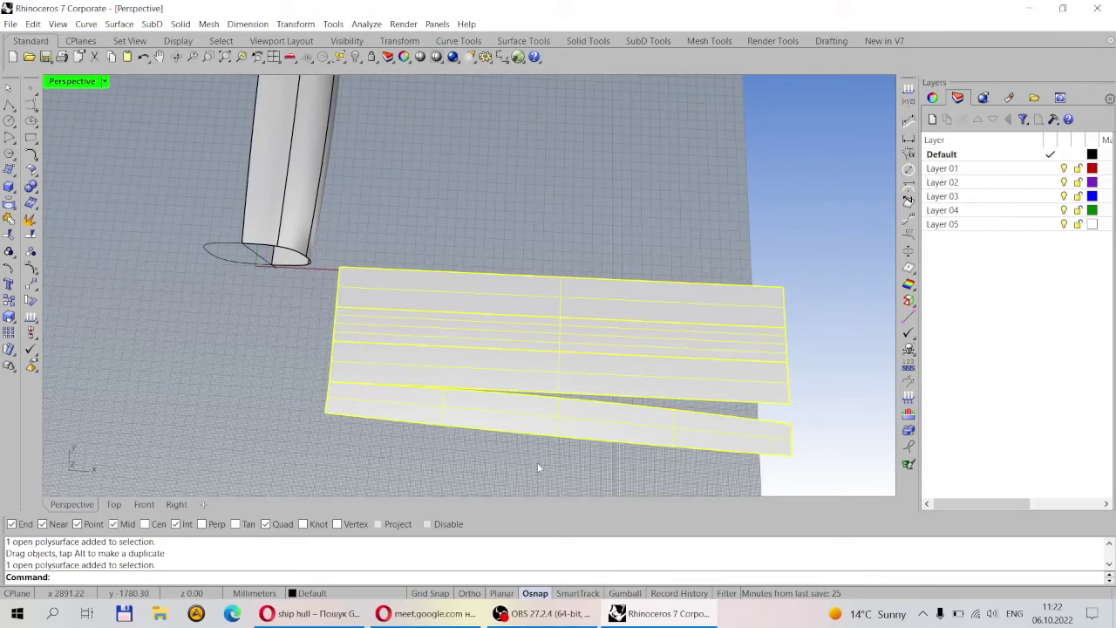
left_click_drag(569, 479, 489, 247)
key("Delete")
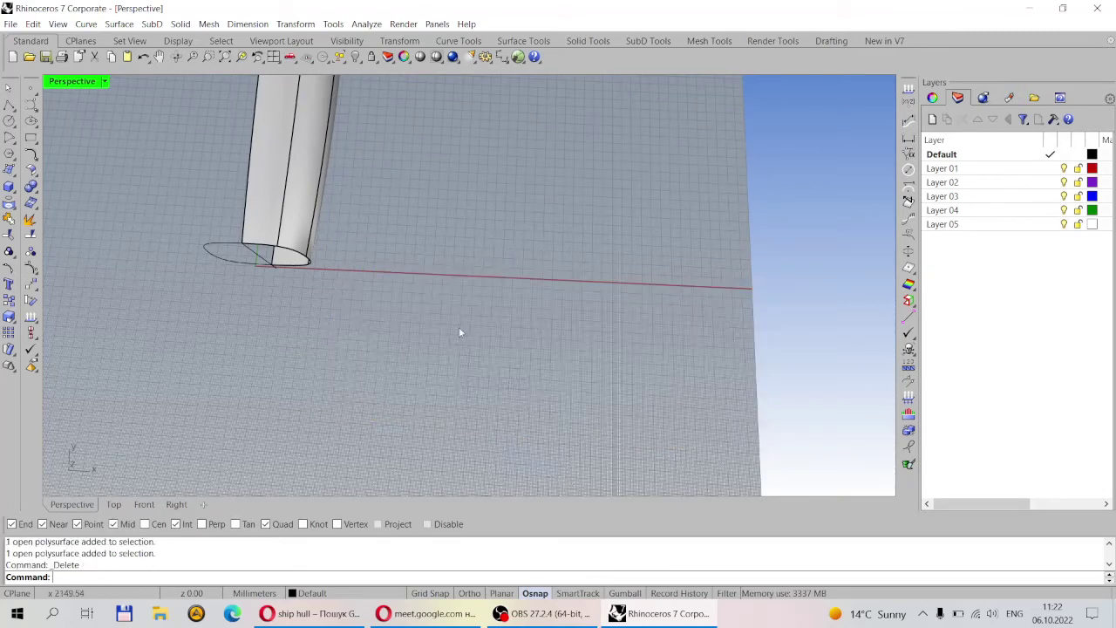
- Flatten the joined half-hull polysurface with Smash using LinearDirection=U, Explode=No, Labels=No and KeepProperties=No
right_click_drag(458, 327, 110, 191)
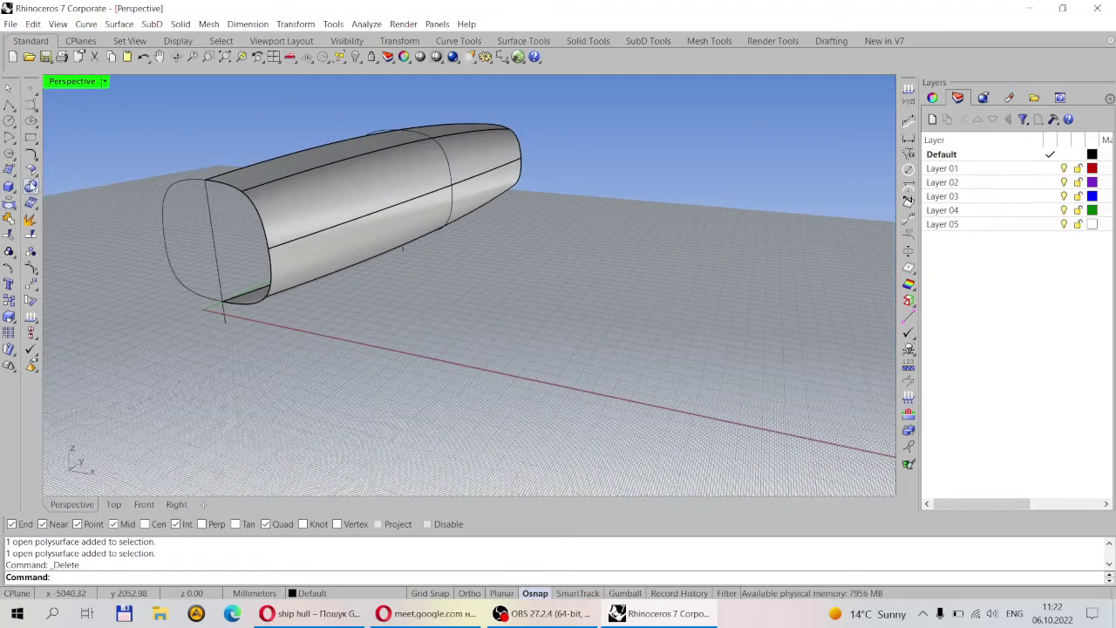
left_click(33, 171)
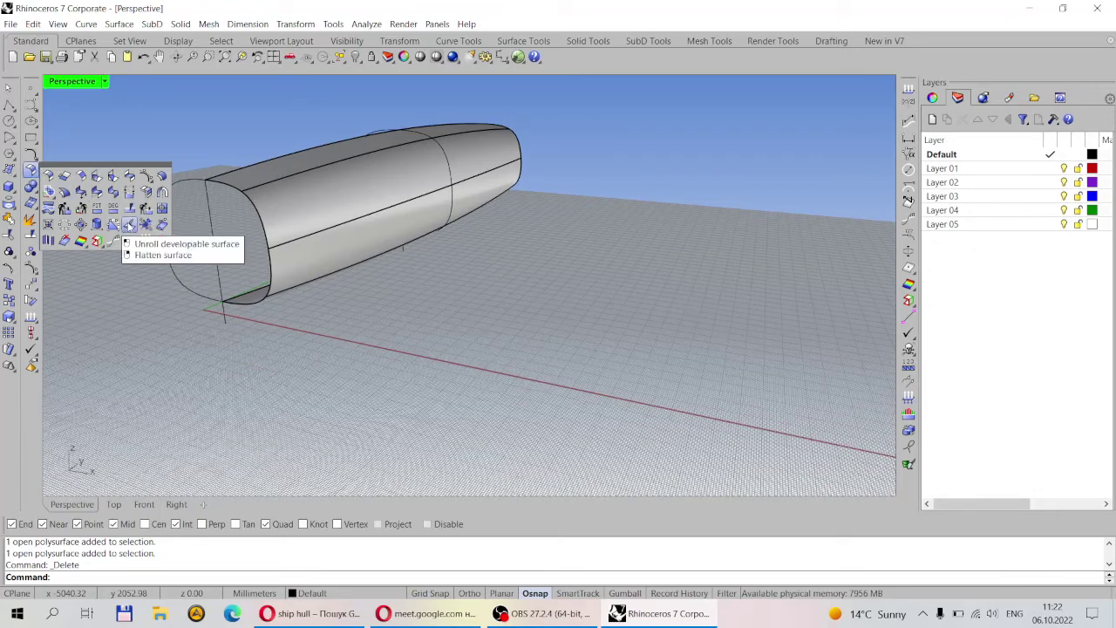
left_click(144, 229)
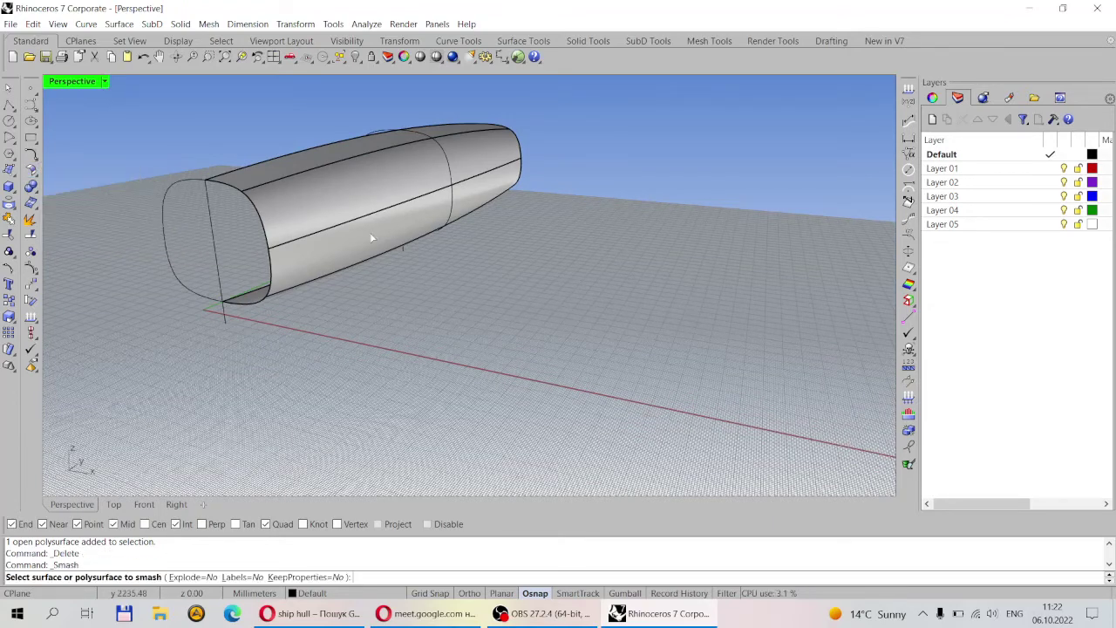
left_click(370, 238)
right_click_drag(316, 304, 140, 621)
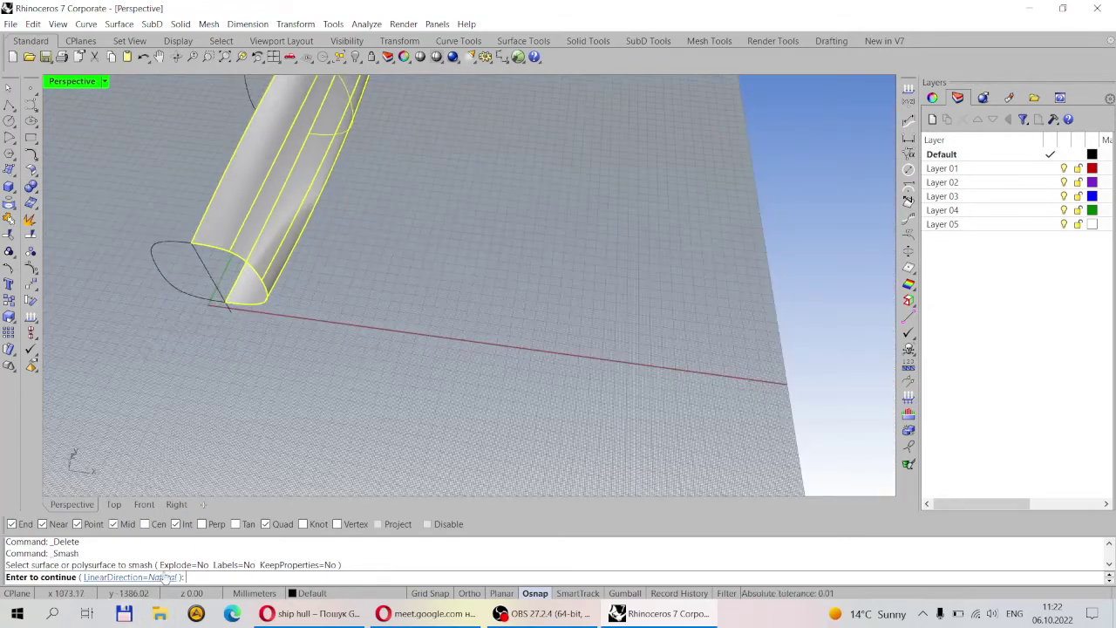
left_click(114, 576)
left_click(162, 576)
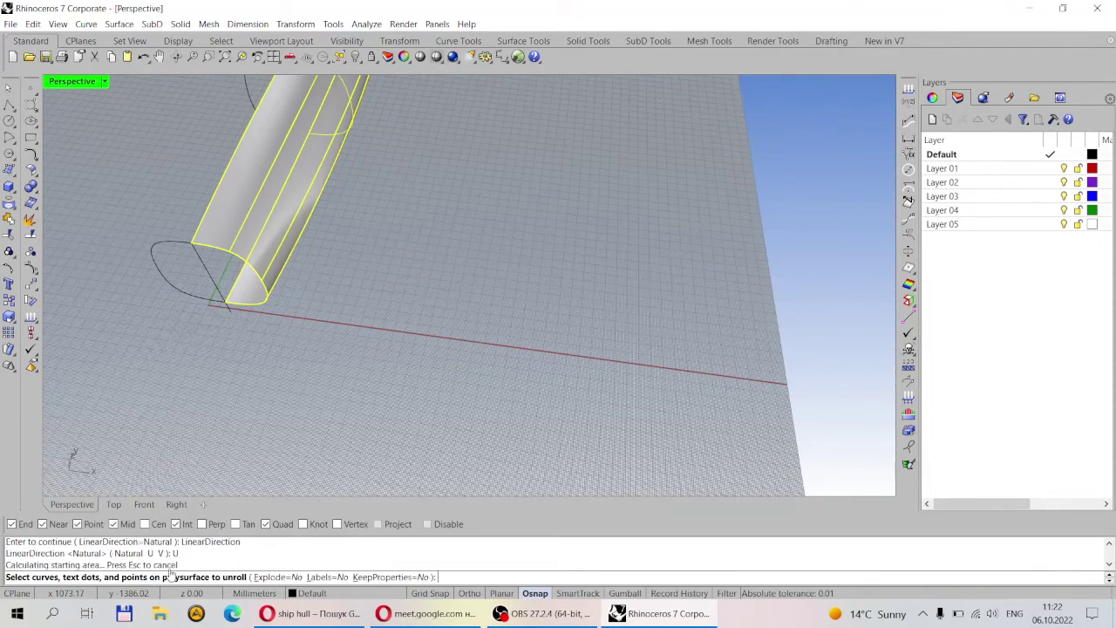
right_click(433, 393)
left_click(654, 370)
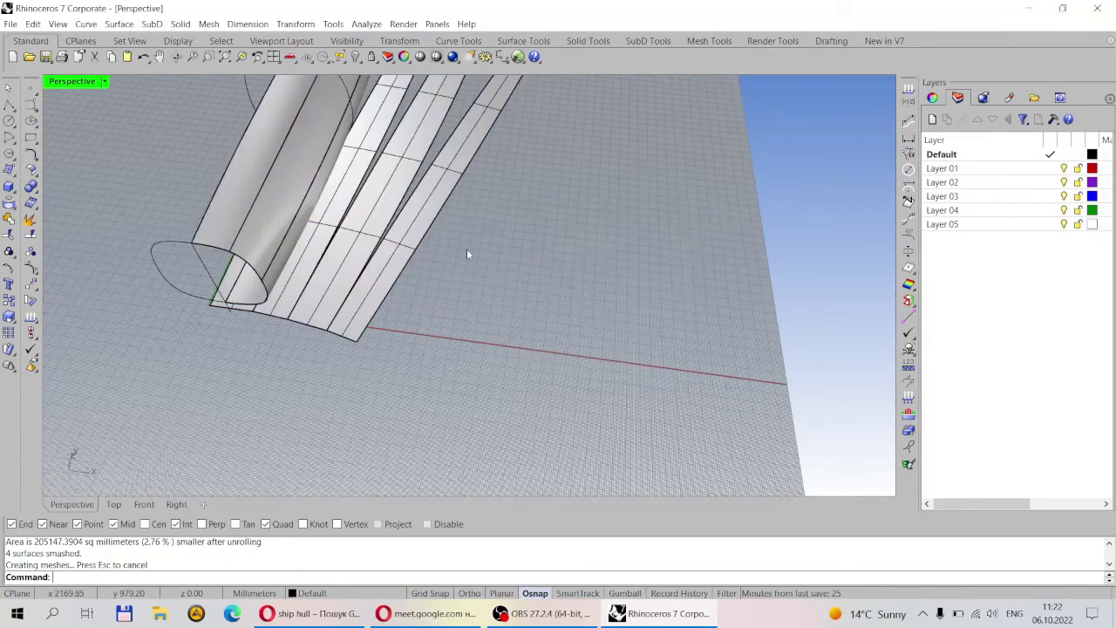
- Move the smashed flat polysurface clear of the hull, beside it on the construction plane
right_click_drag(467, 254, 431, 228)
left_click_drag(431, 228, 489, 389)
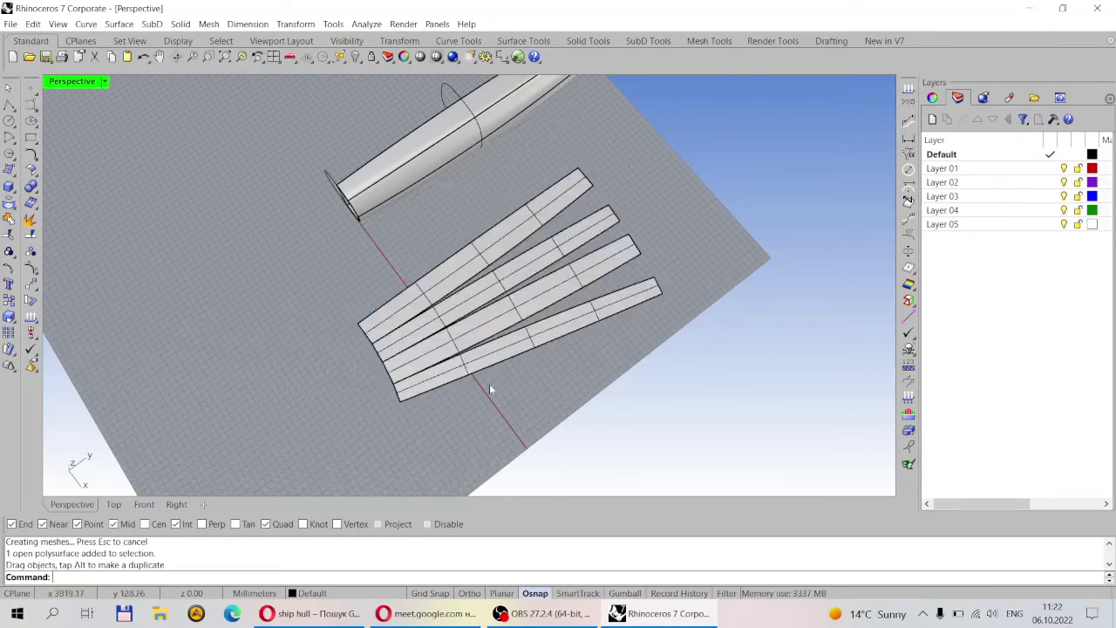
right_click_drag(489, 389, 525, 192)
left_click(262, 200)
key("Escape")
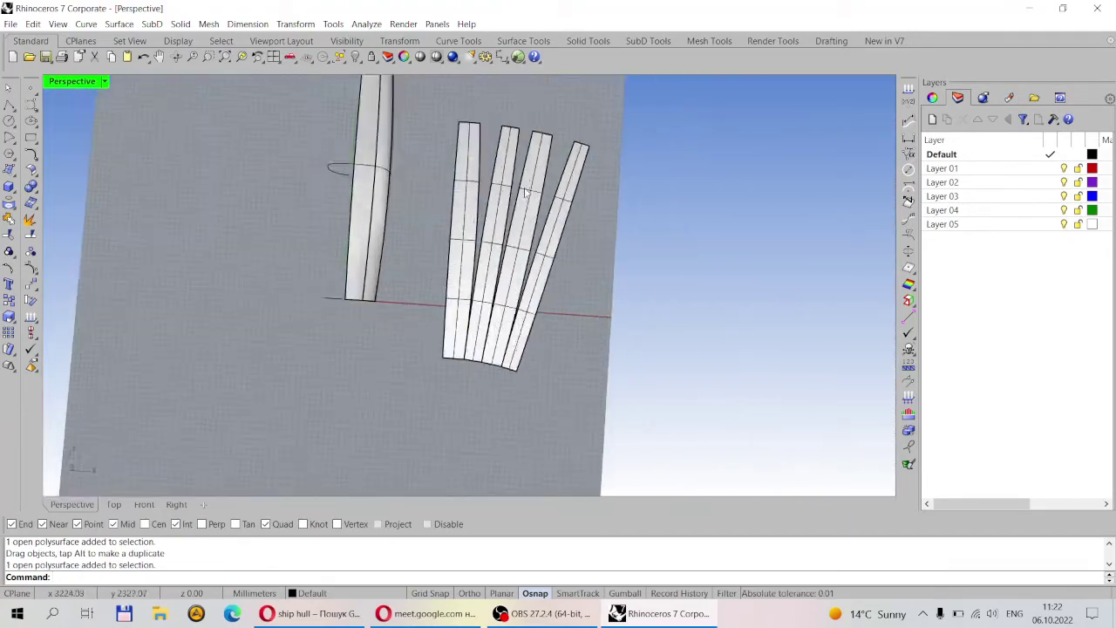
- Compare the shape and isocurves of the four flattened strips with the corresponding curved strips on the half-hull
scroll(610, 264, "up", 3)
left_click(594, 266)
key("Escape")
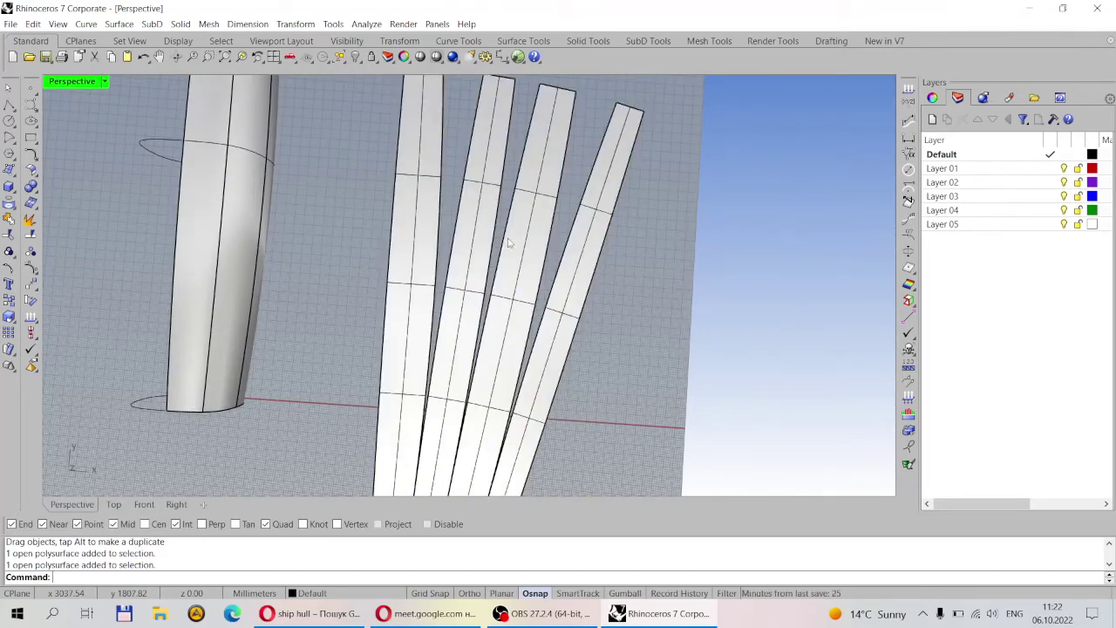
right_click_drag(504, 242, 457, 209)
left_click(371, 172)
key("Escape")
right_click_drag(562, 340, 391, 235)
scroll(410, 244, "up", 3)
right_click_drag(422, 273, 476, 204)
scroll(345, 238, "up", 3)
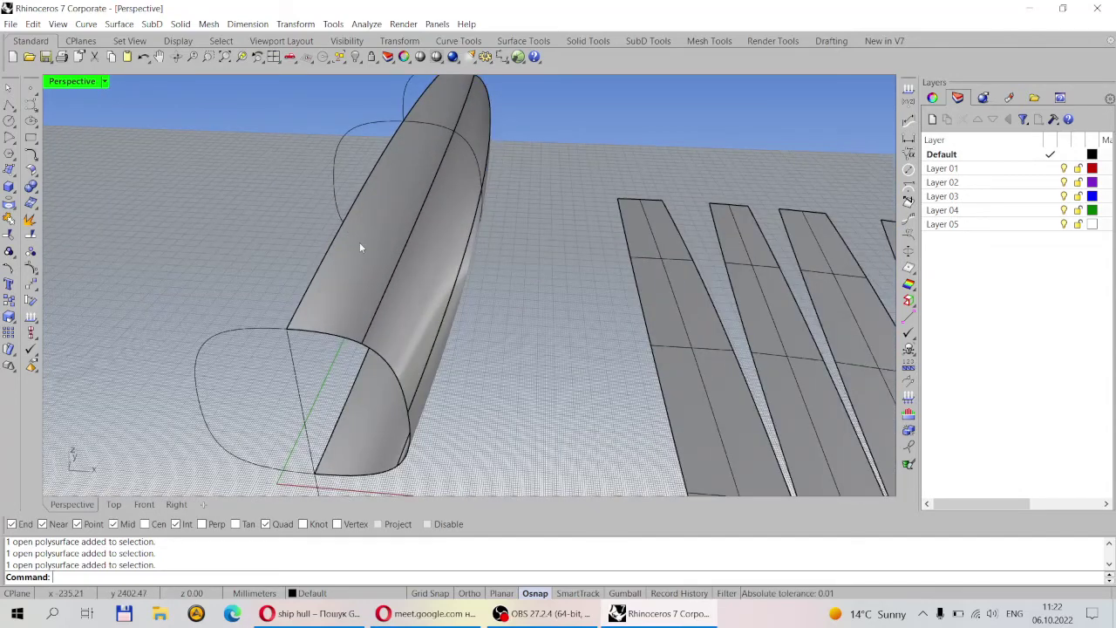
scroll(362, 247, "down", 3)
scroll(447, 258, "up", 2)
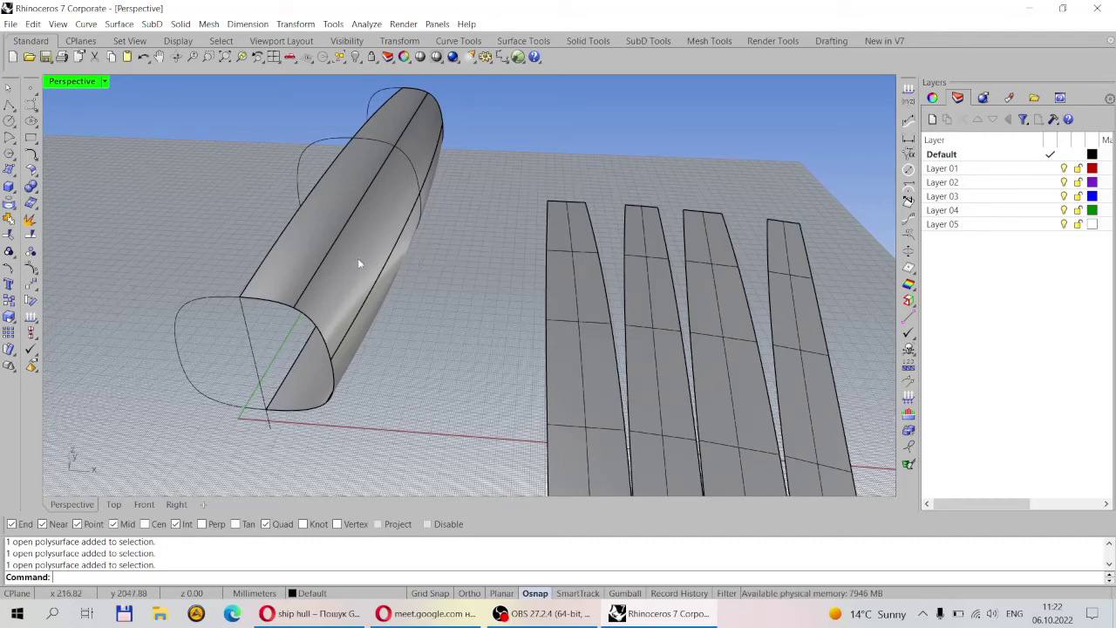
scroll(445, 249, "down", 3)
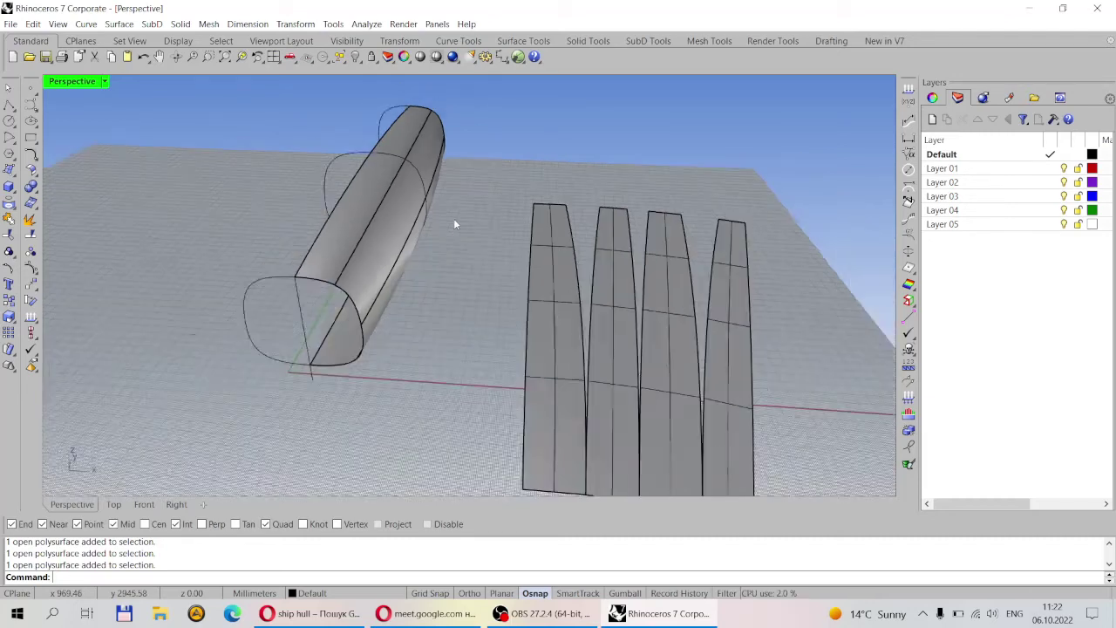
left_click(412, 244)
key("Escape")
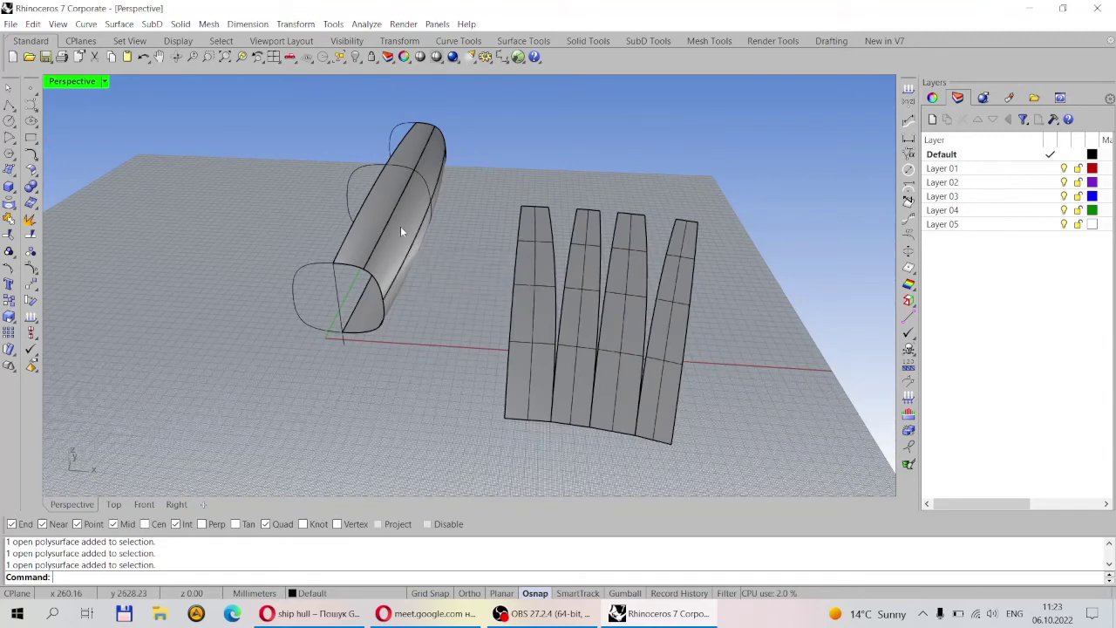
left_click(400, 225)
left_click(454, 264)
scroll(401, 227, "up", 3)
left_click(404, 225)
left_click(506, 256)
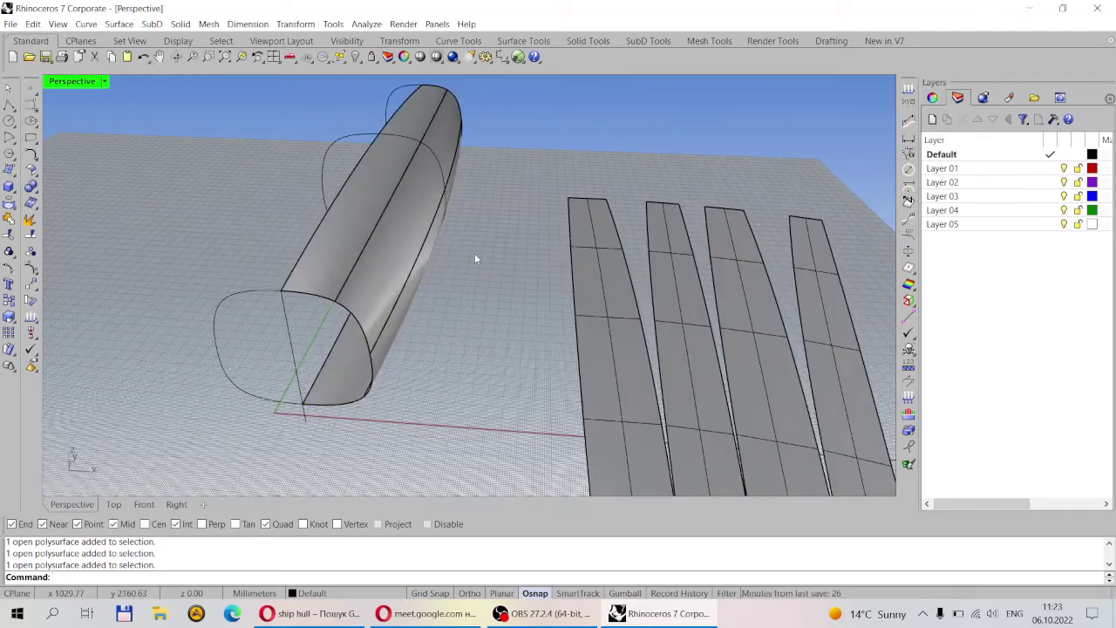
- Delete the smashed flat polysurface beside the hull
key("Delete")
scroll(454, 229, "down", 3)
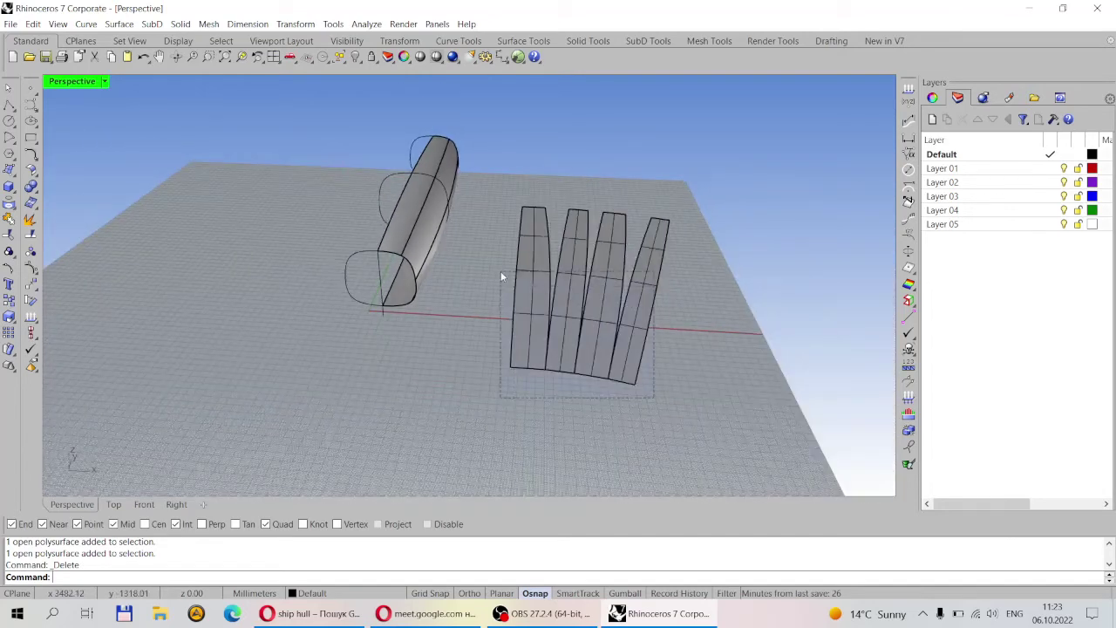
left_click_drag(501, 277, 492, 254)
key("Delete")
- Examine the outer side of the half-hull and its lengthwise strip seams
right_click_drag(455, 213, 563, 217)
scroll(562, 218, "up", 4)
right_click_drag(600, 256, 561, 277)
scroll(553, 271, "up", 5)
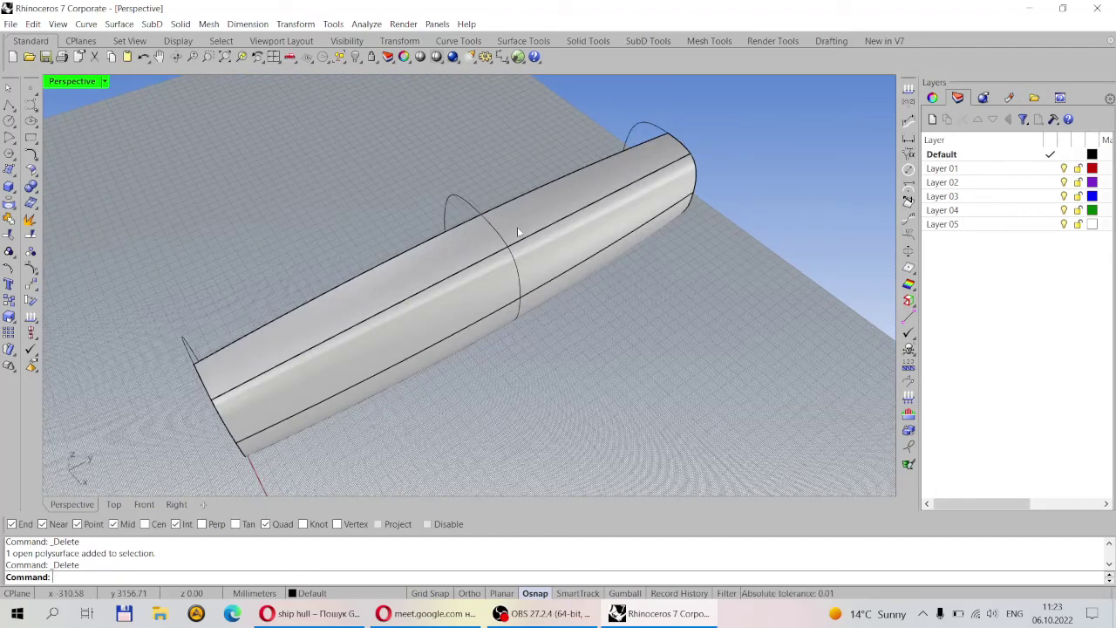
right_click_drag(517, 234, 523, 204)
left_click(469, 310)
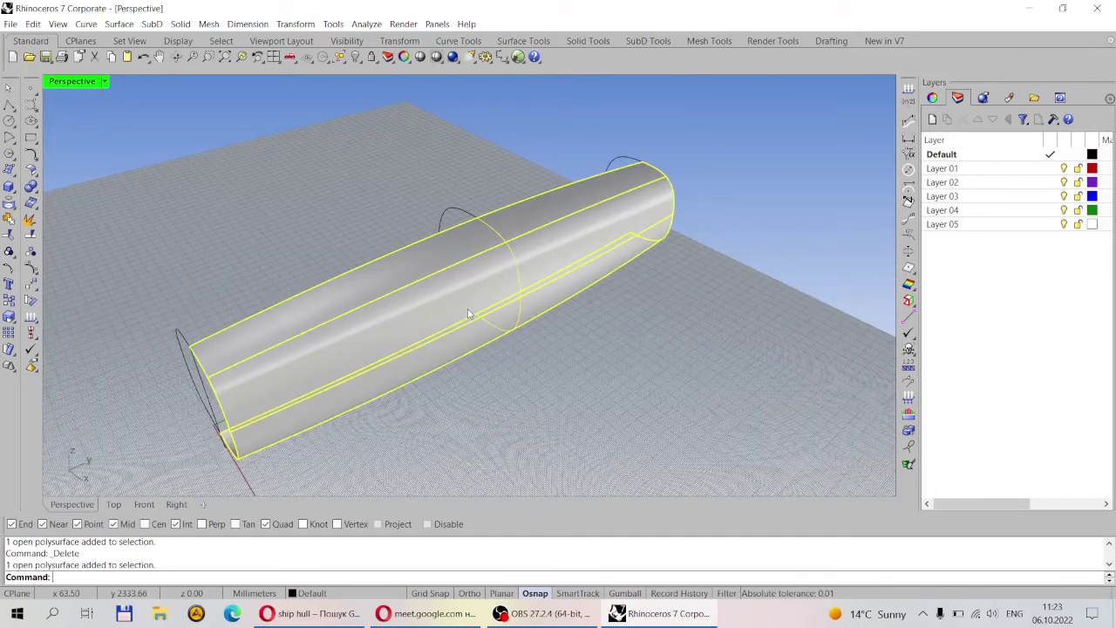
key("Escape")
right_click_drag(498, 279, 494, 245)
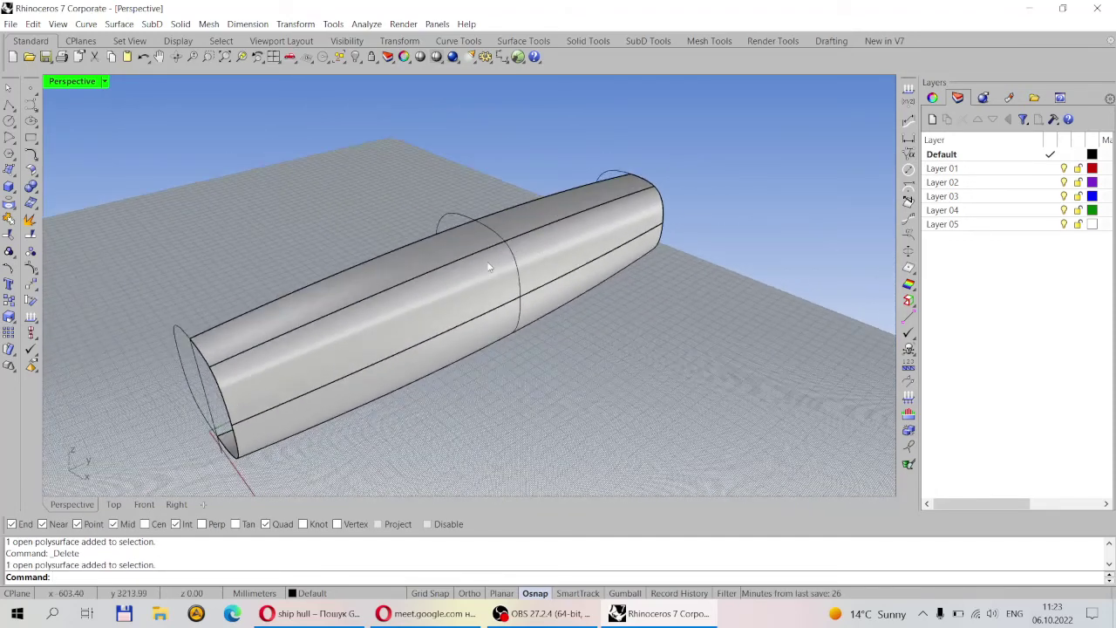
left_click(31, 185)
left_click(32, 171)
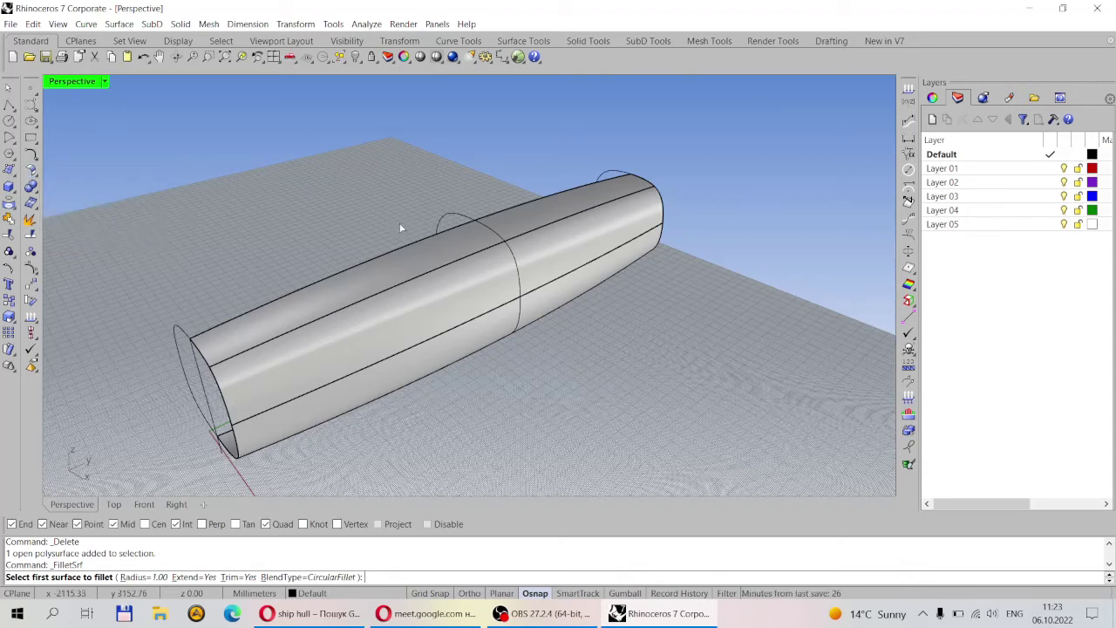
right_click_drag(398, 230, 431, 284)
left_click(474, 288)
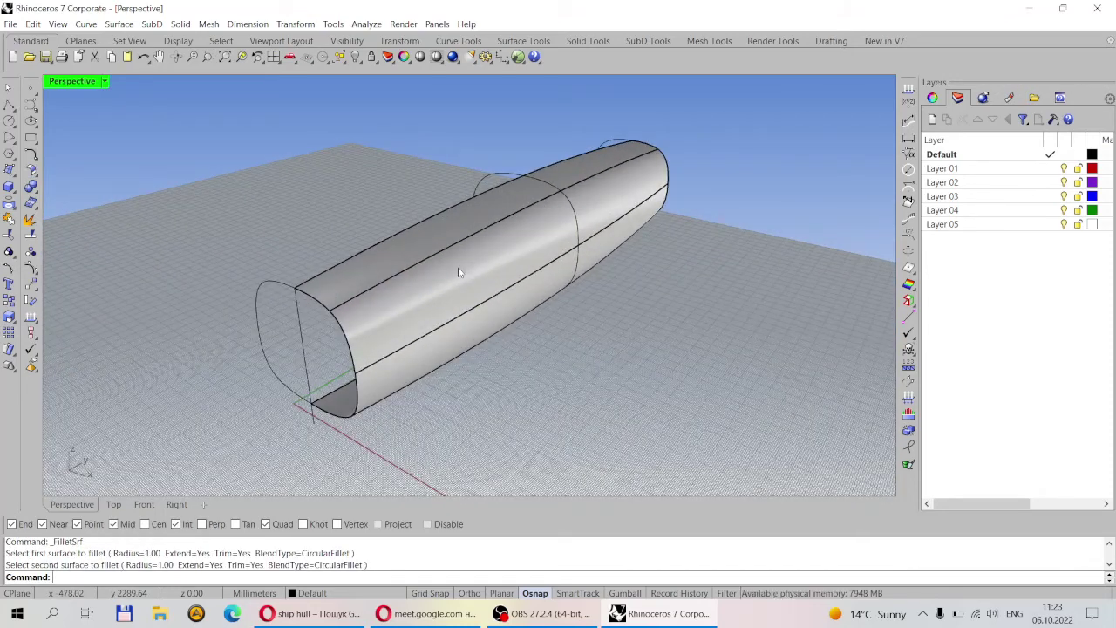
- Inspect the half-hull polysurface from its open inner side and from outside, checking how its strips curve between the section curves
right_click_drag(636, 237, 481, 221)
scroll(513, 271, "up", 5)
left_click(482, 220)
left_click(519, 219)
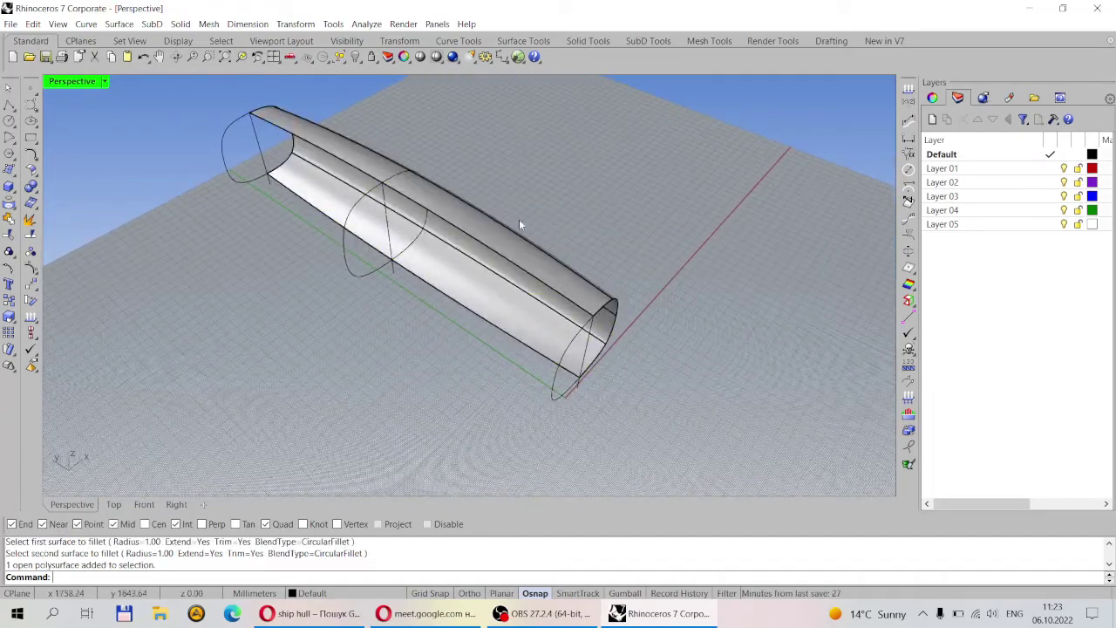
left_click(427, 260)
right_click_drag(427, 260, 492, 187)
key("Escape")
scroll(431, 242, "up", 5)
left_click(432, 242)
key("Escape")
scroll(436, 207, "up", 3)
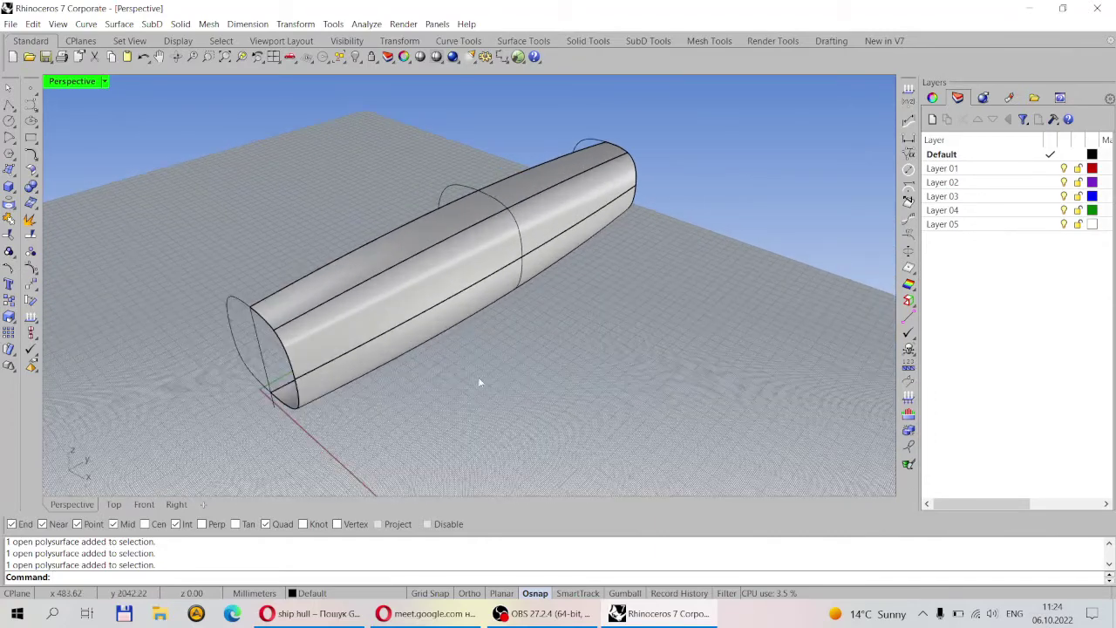
- Switch to the browser to check the Meet call and show the Rhino Downloads page, and return to the Rhino model
left_click(320, 617)
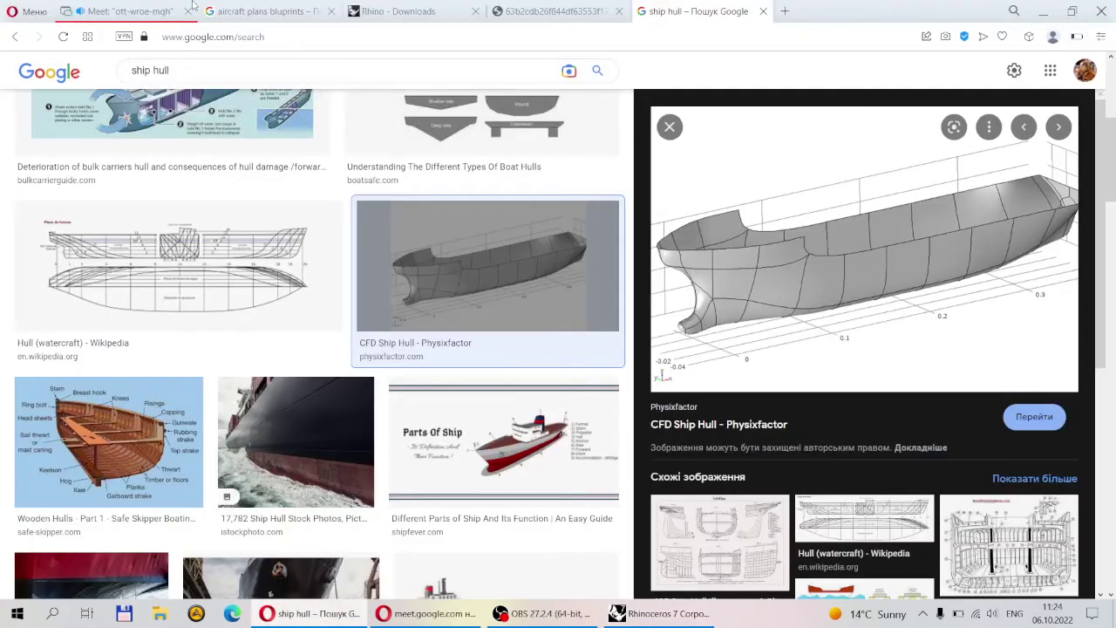
left_click(146, 11)
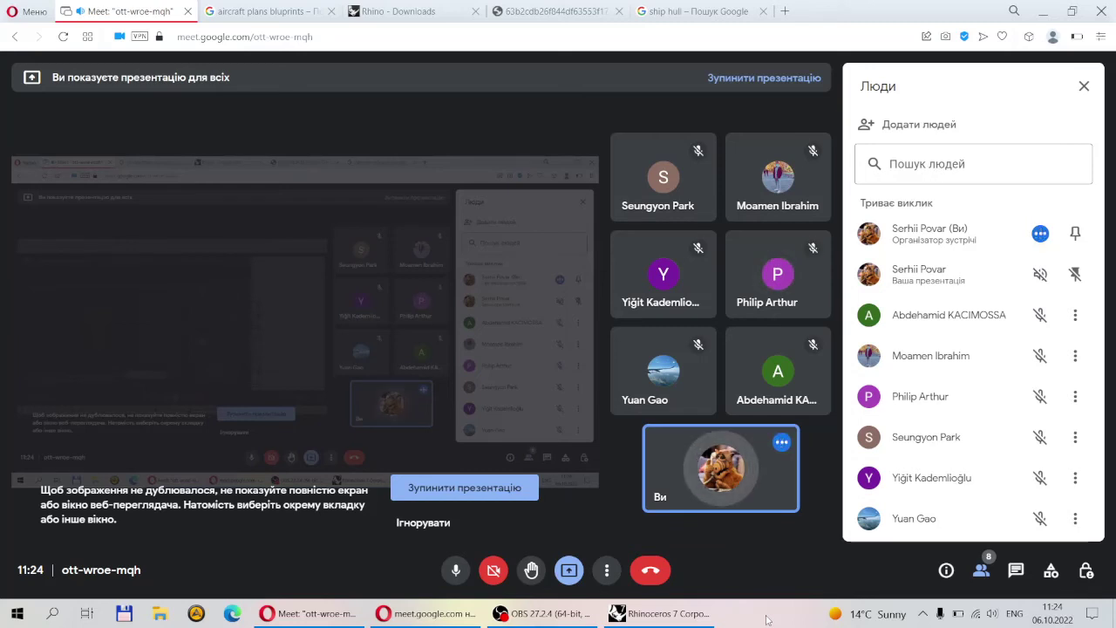
left_click(421, 12)
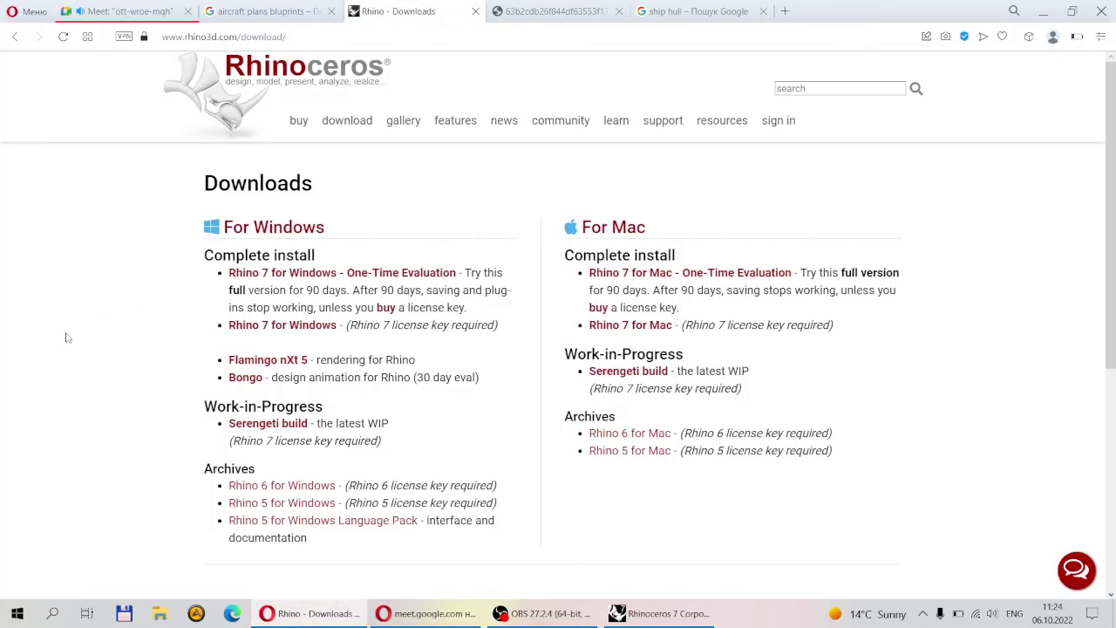
left_click(670, 615)
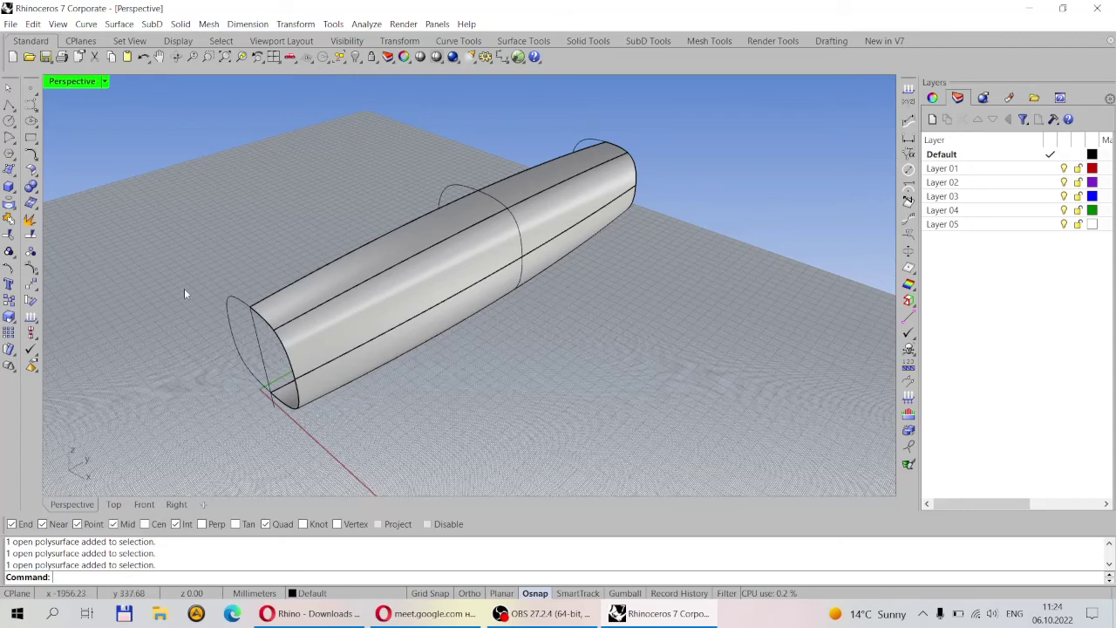
- Leave the Google Meet call in the browser and switch to OBS
left_click(320, 616)
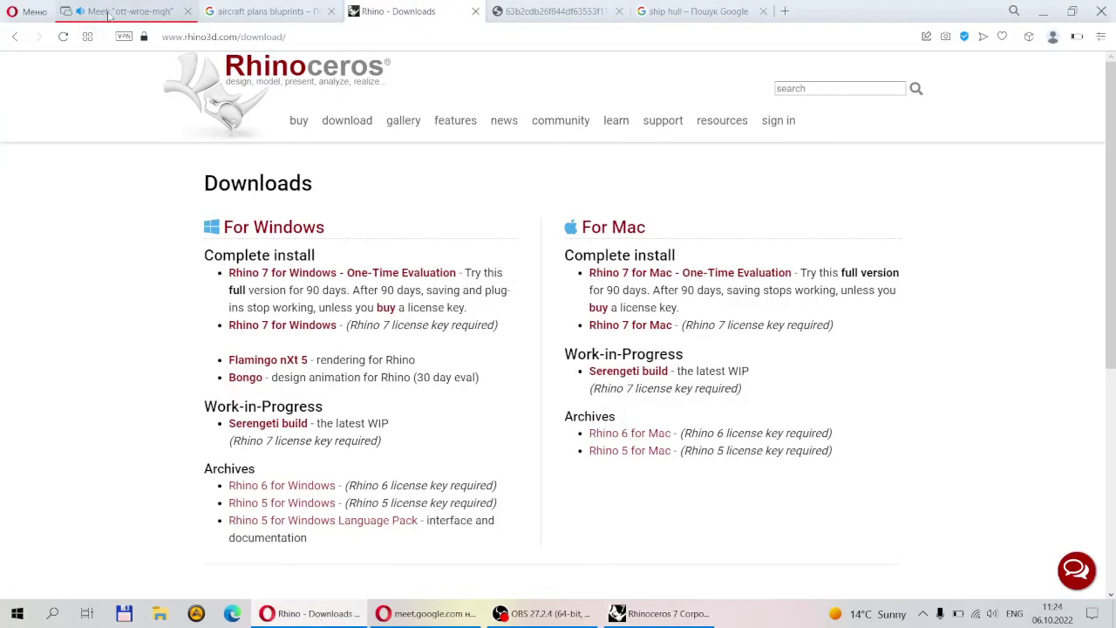
left_click(98, 12)
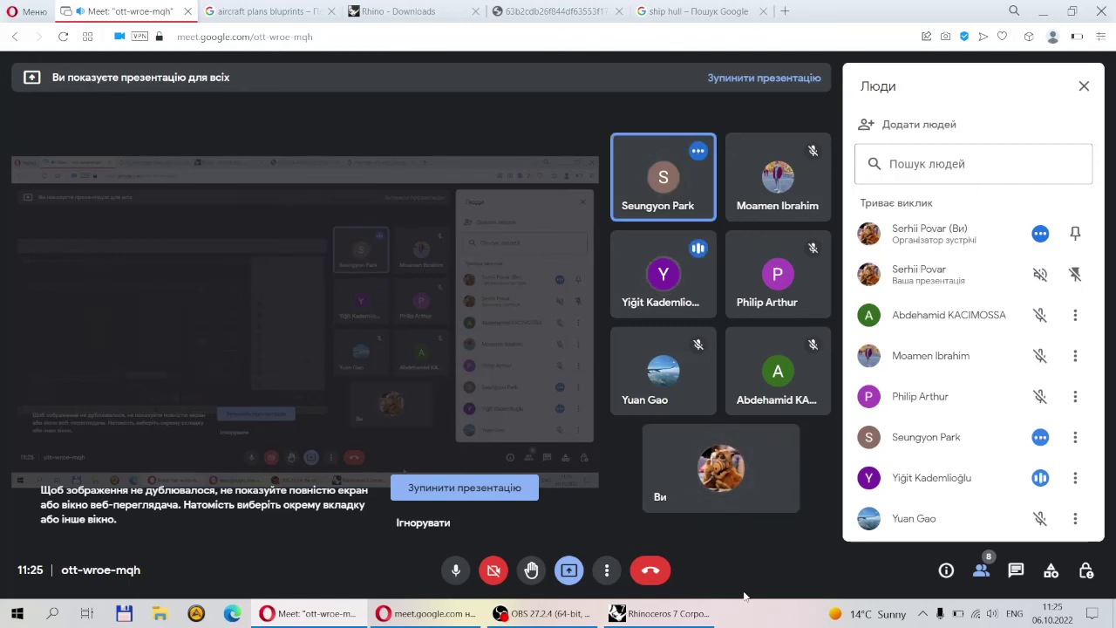
left_click(651, 571)
left_click(645, 301)
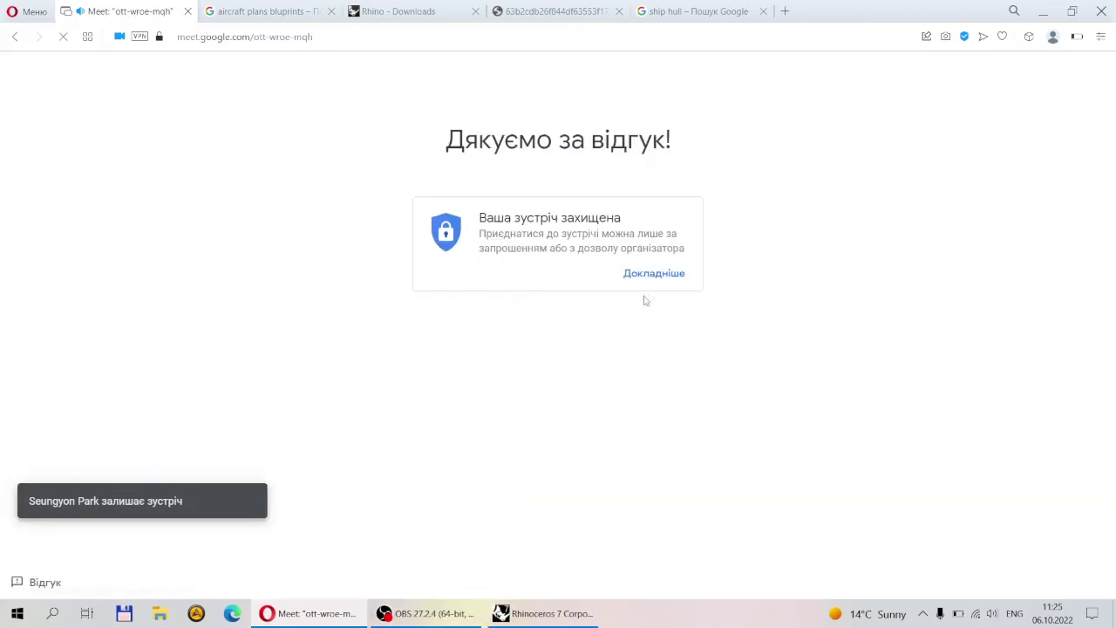
left_click(545, 613)
left_click(427, 613)
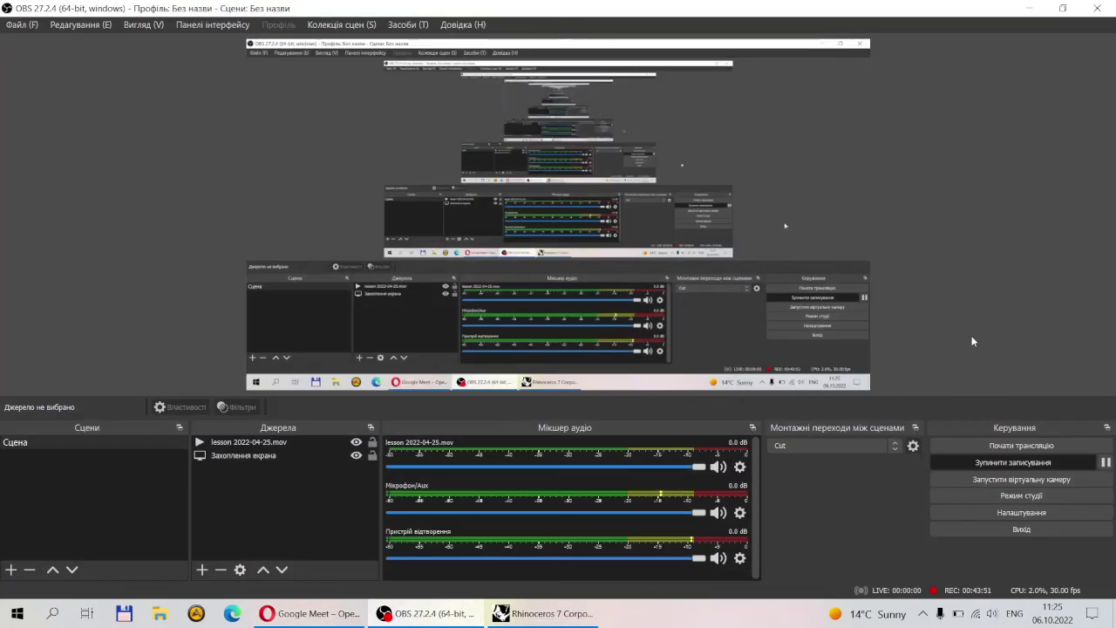